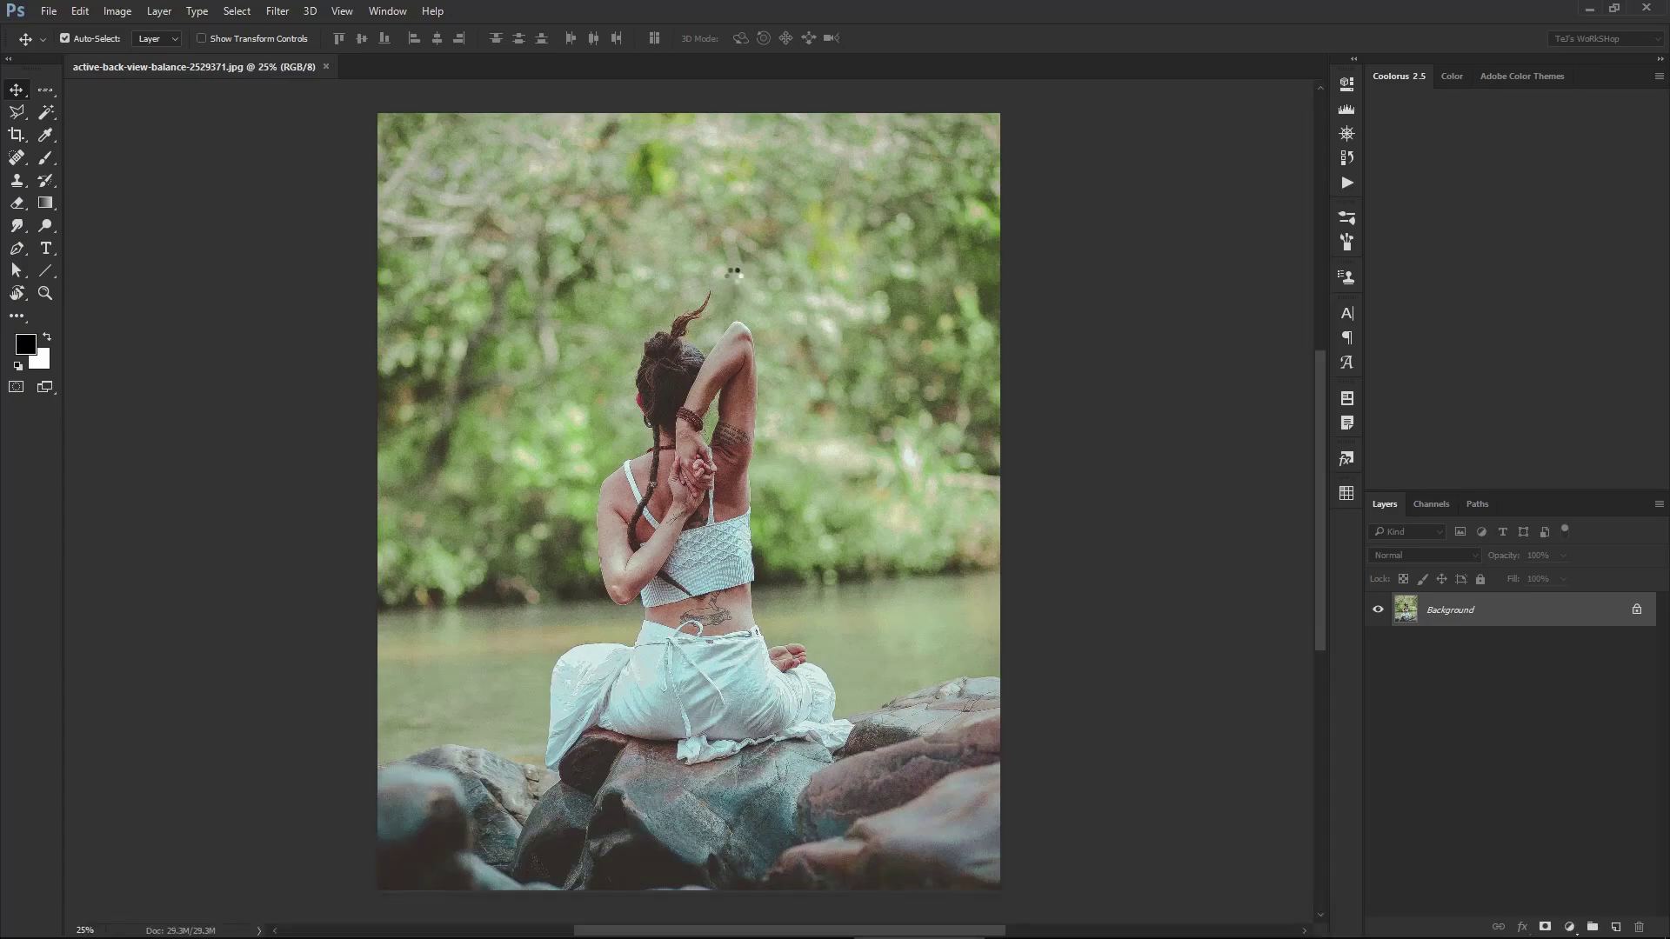
- Bring up boat-canoe-clouds-2123573.jpg as a second document beside the woman-on-rocks photo
key(ctrl+Tab)
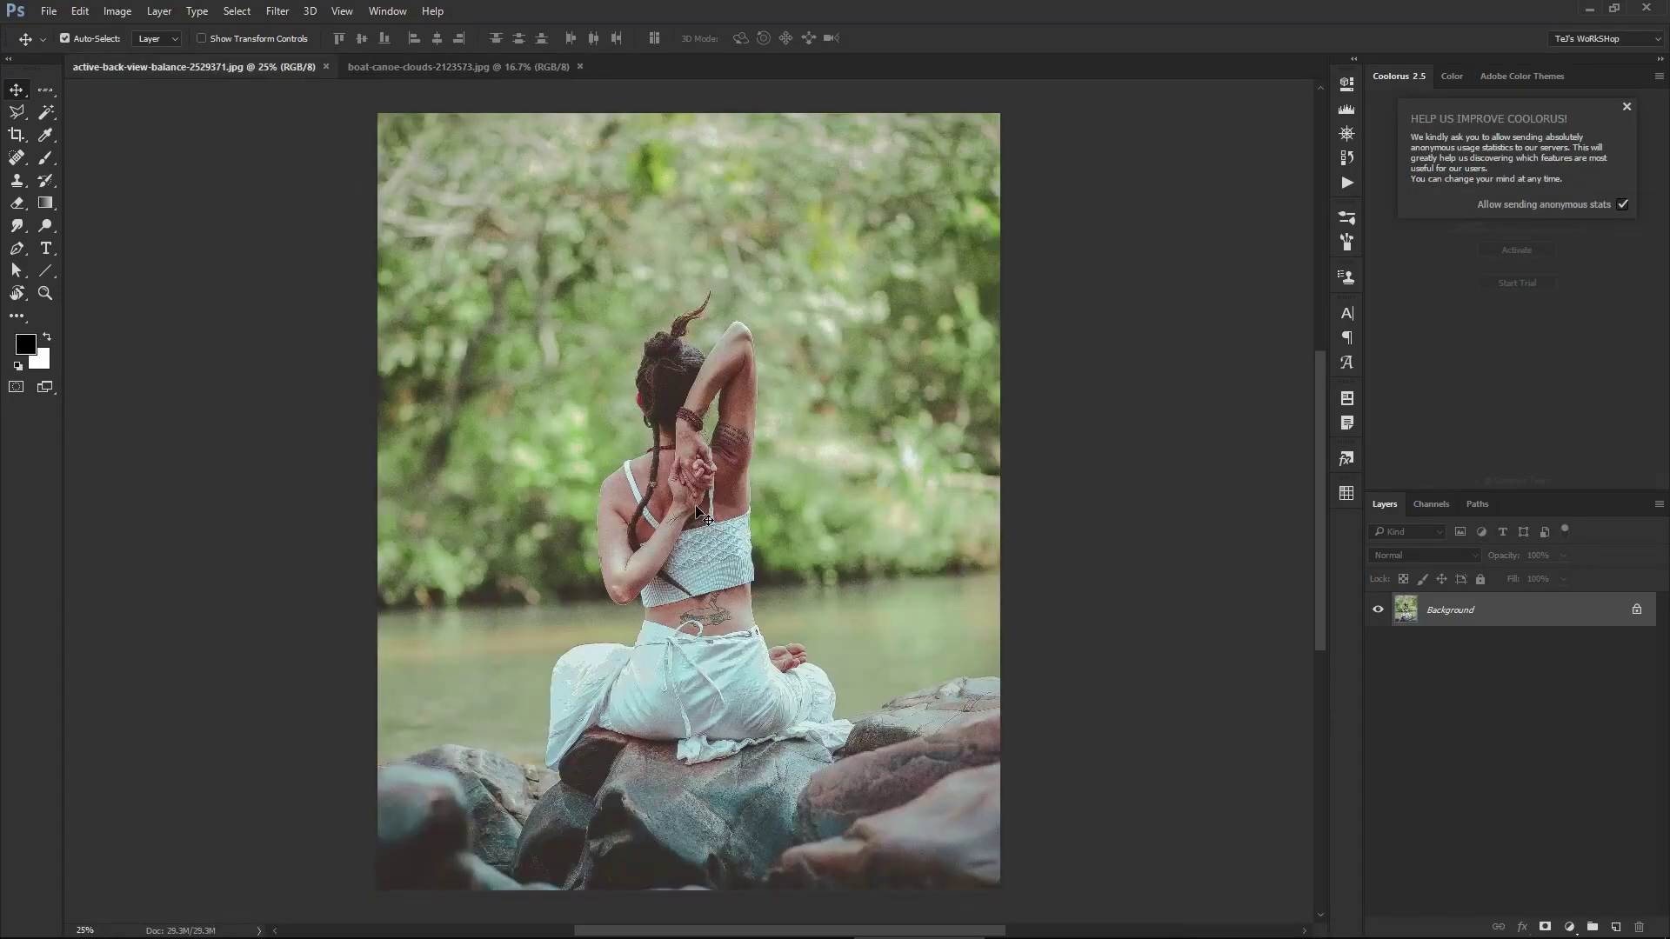
scroll(638, 619, up, 3)
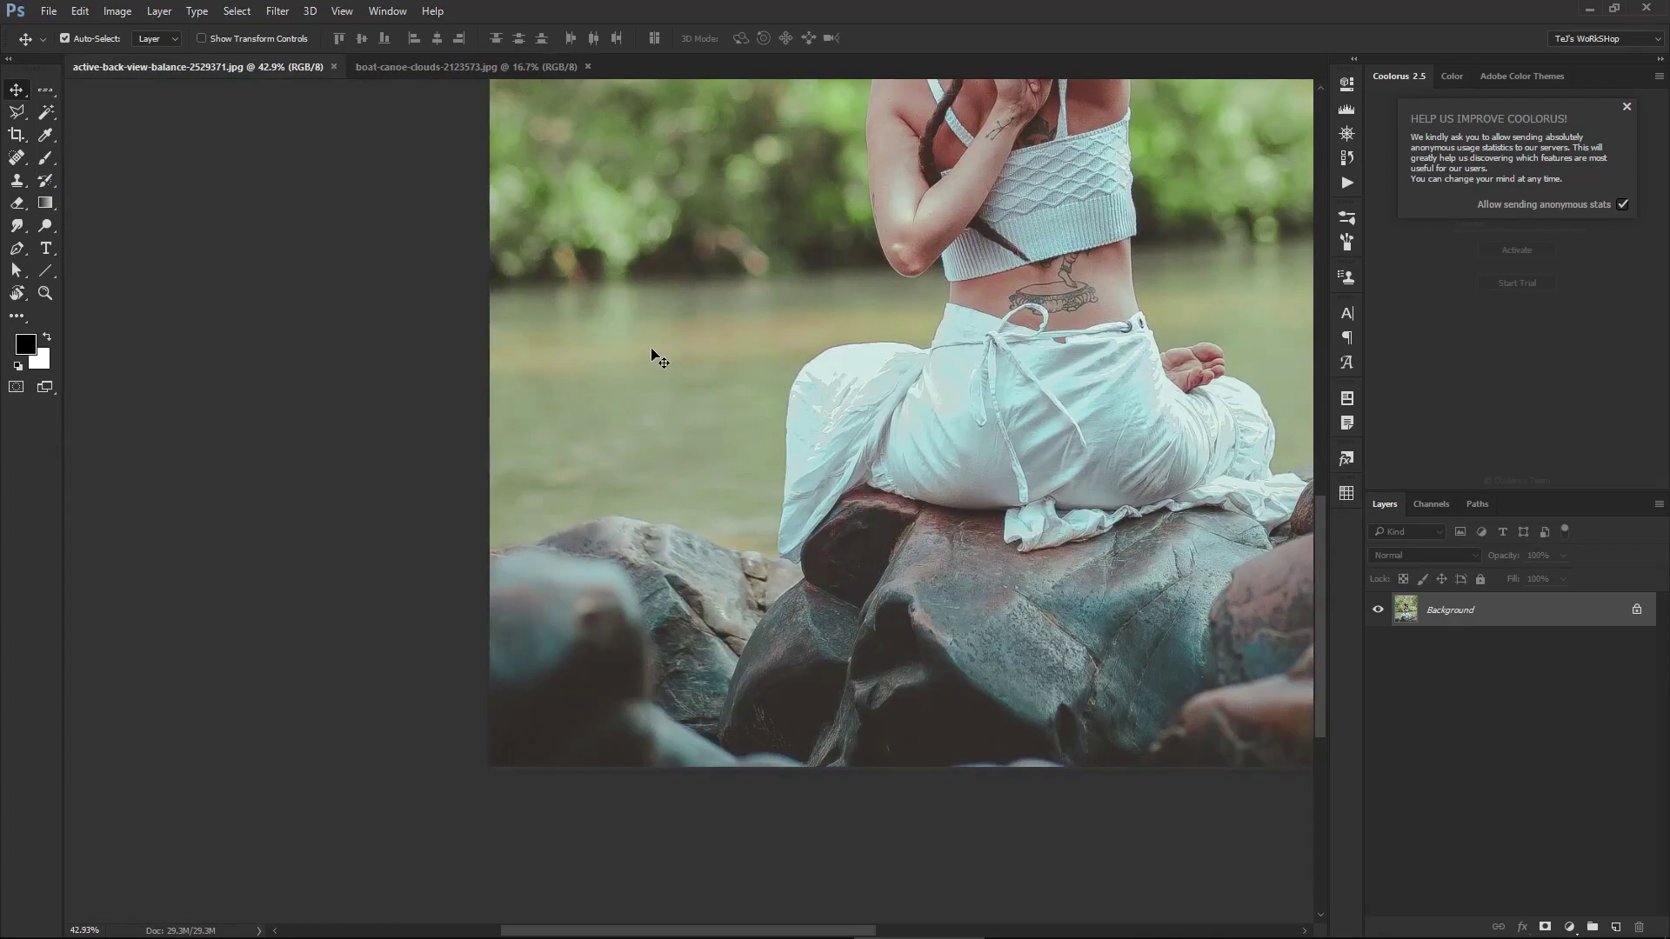
- With the Pen tool, trace the rock edge, white cloth, shoulder and neckline
key(p)
scroll(570, 455, up, 5)
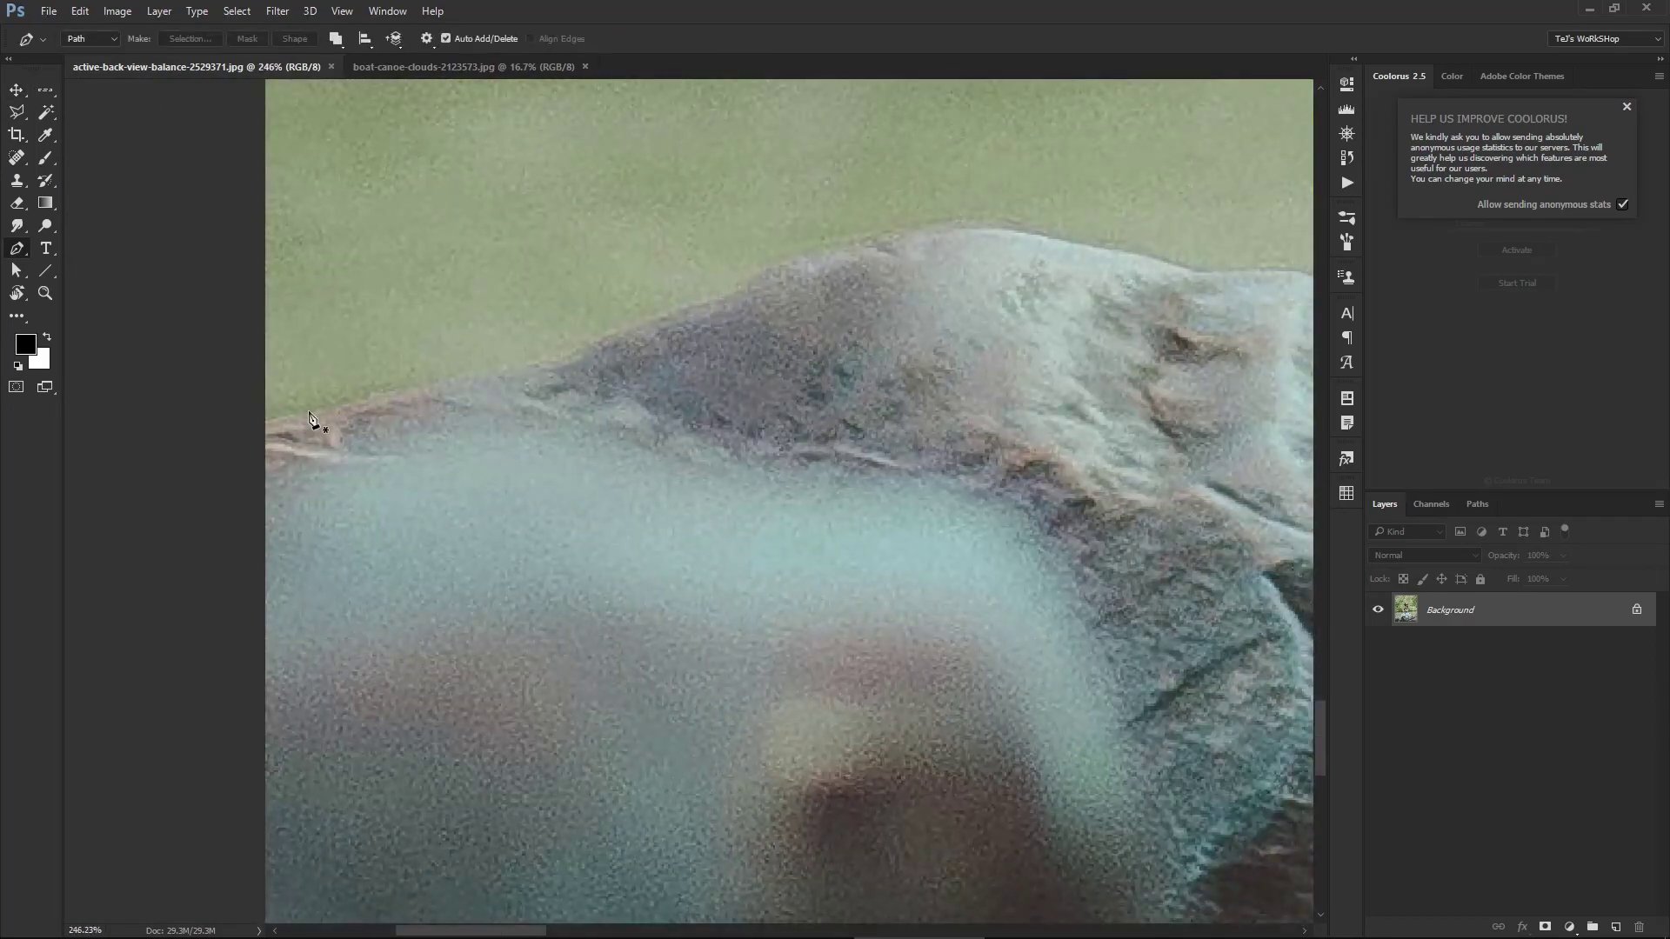
click(642, 339)
click(881, 376)
click(978, 467)
click(764, 528)
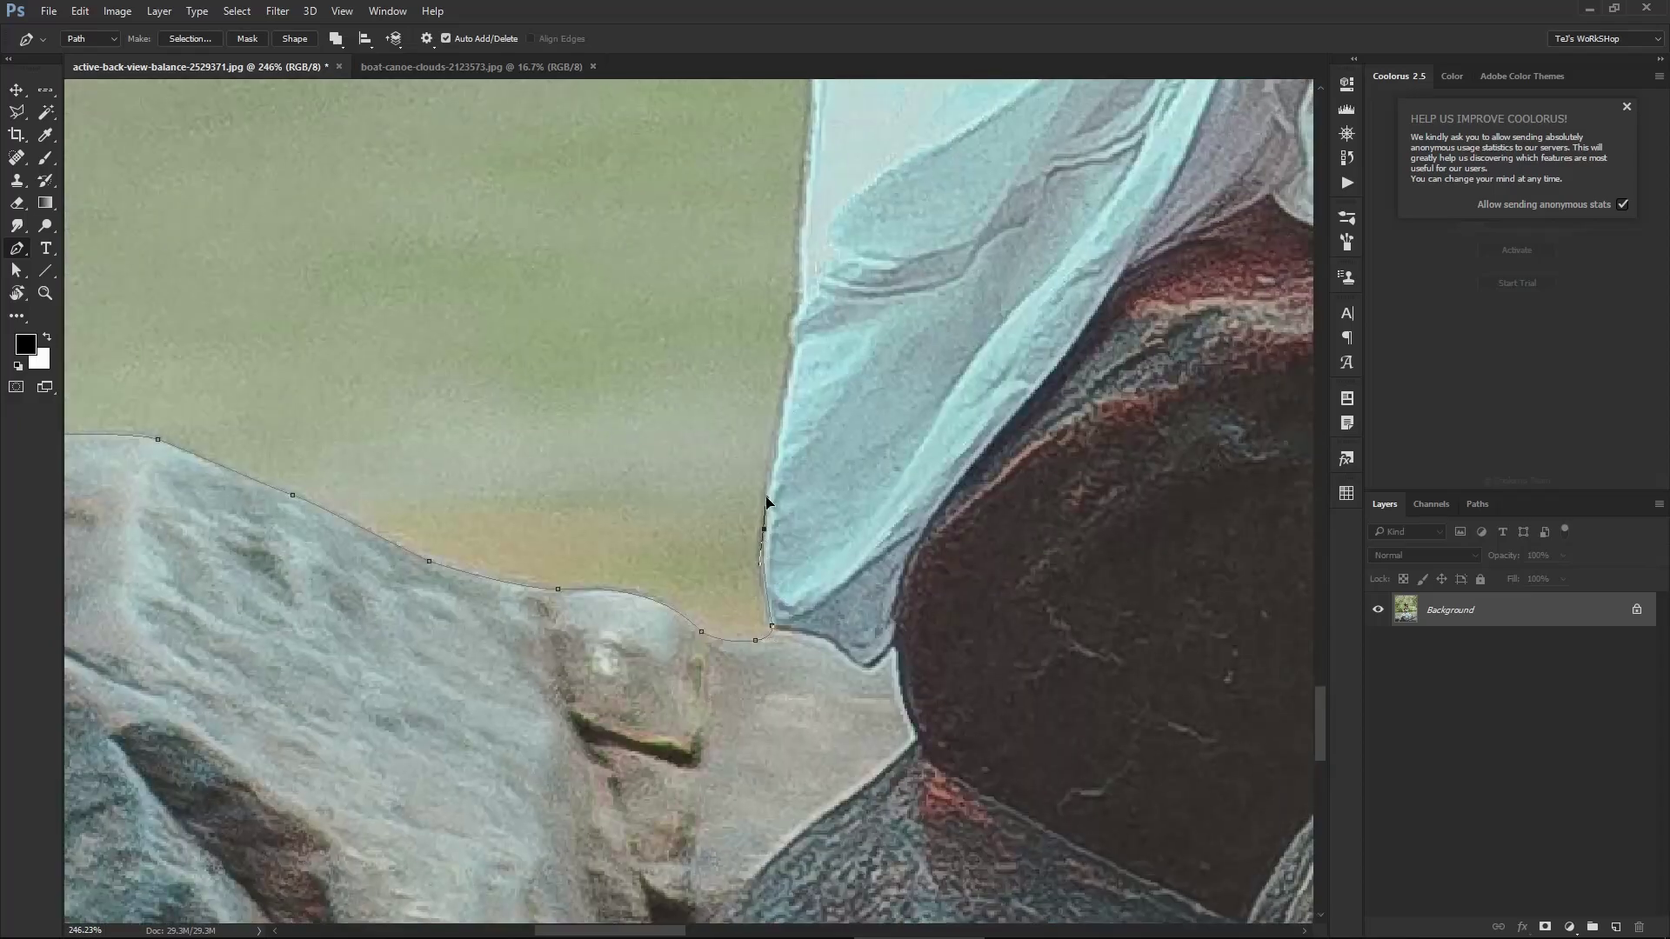
scroll(766, 502, up, 2)
click(818, 483)
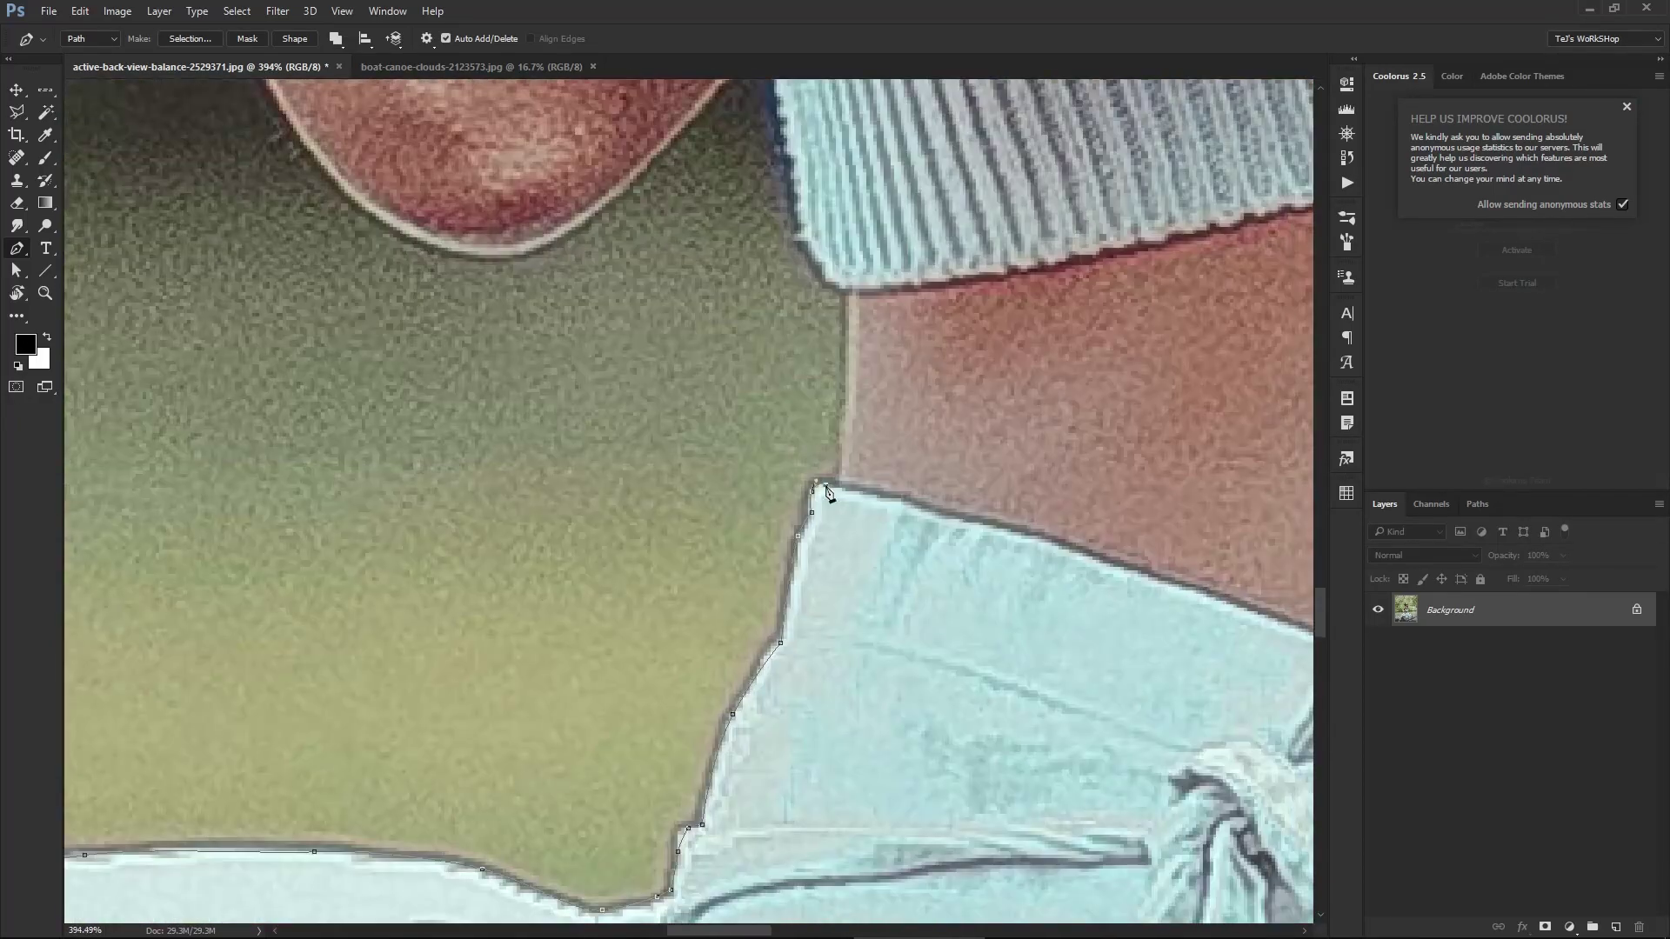
scroll(783, 496, up, 10)
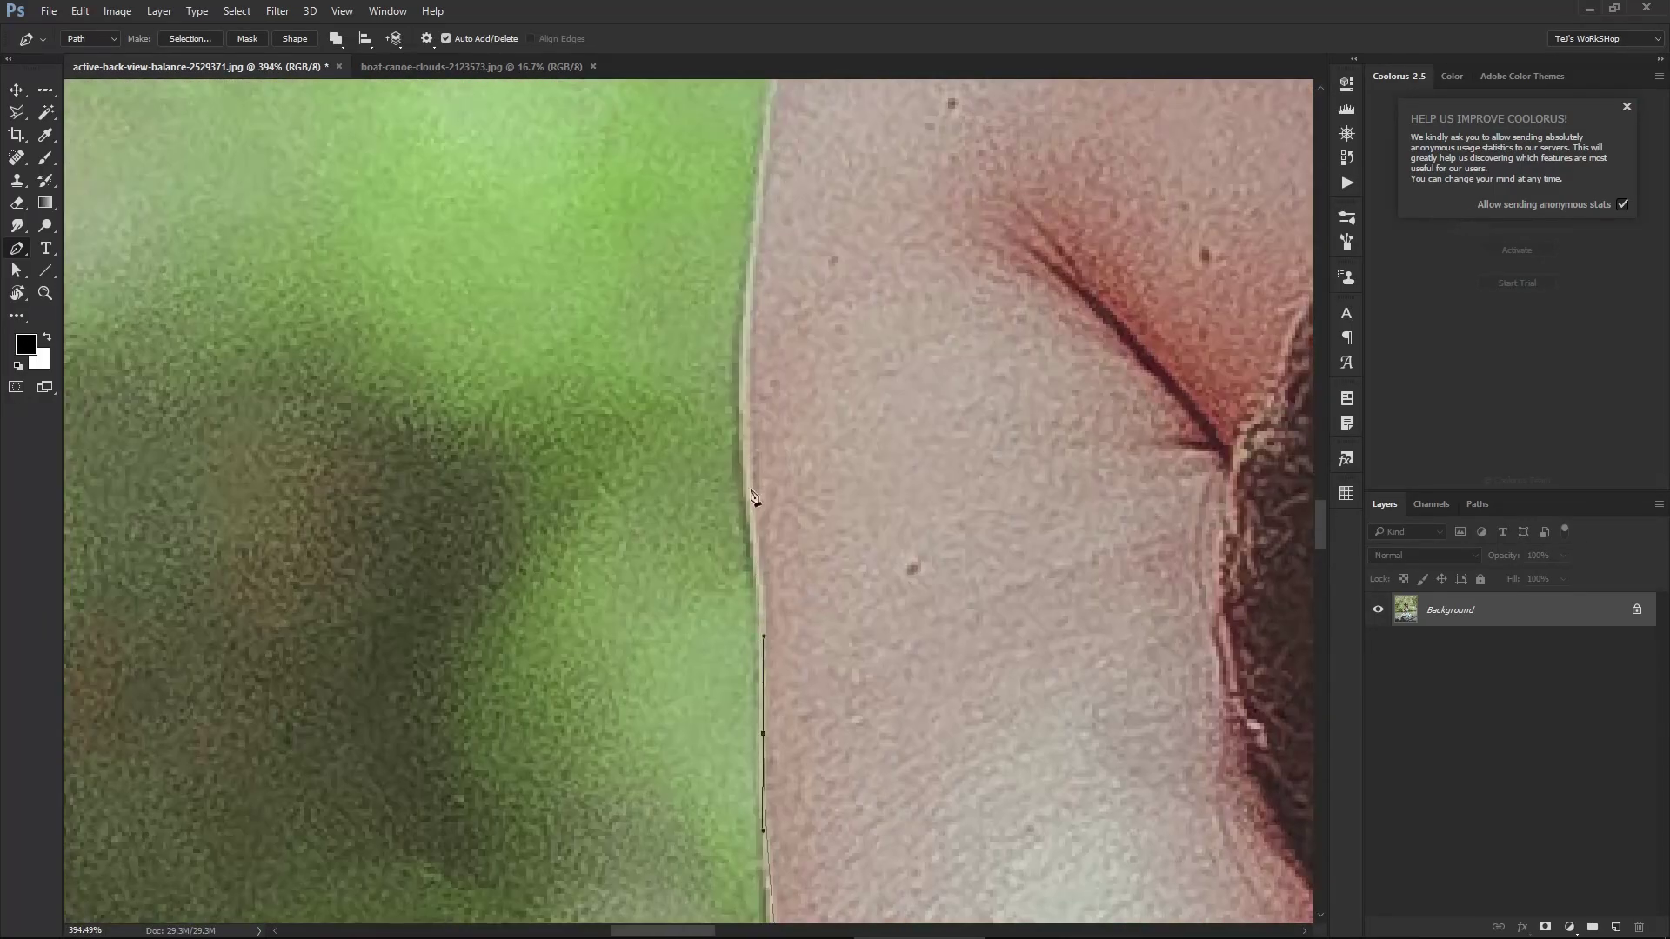
scroll(754, 498, up, 5)
click(969, 235)
scroll(969, 235, up, 5)
click(896, 567)
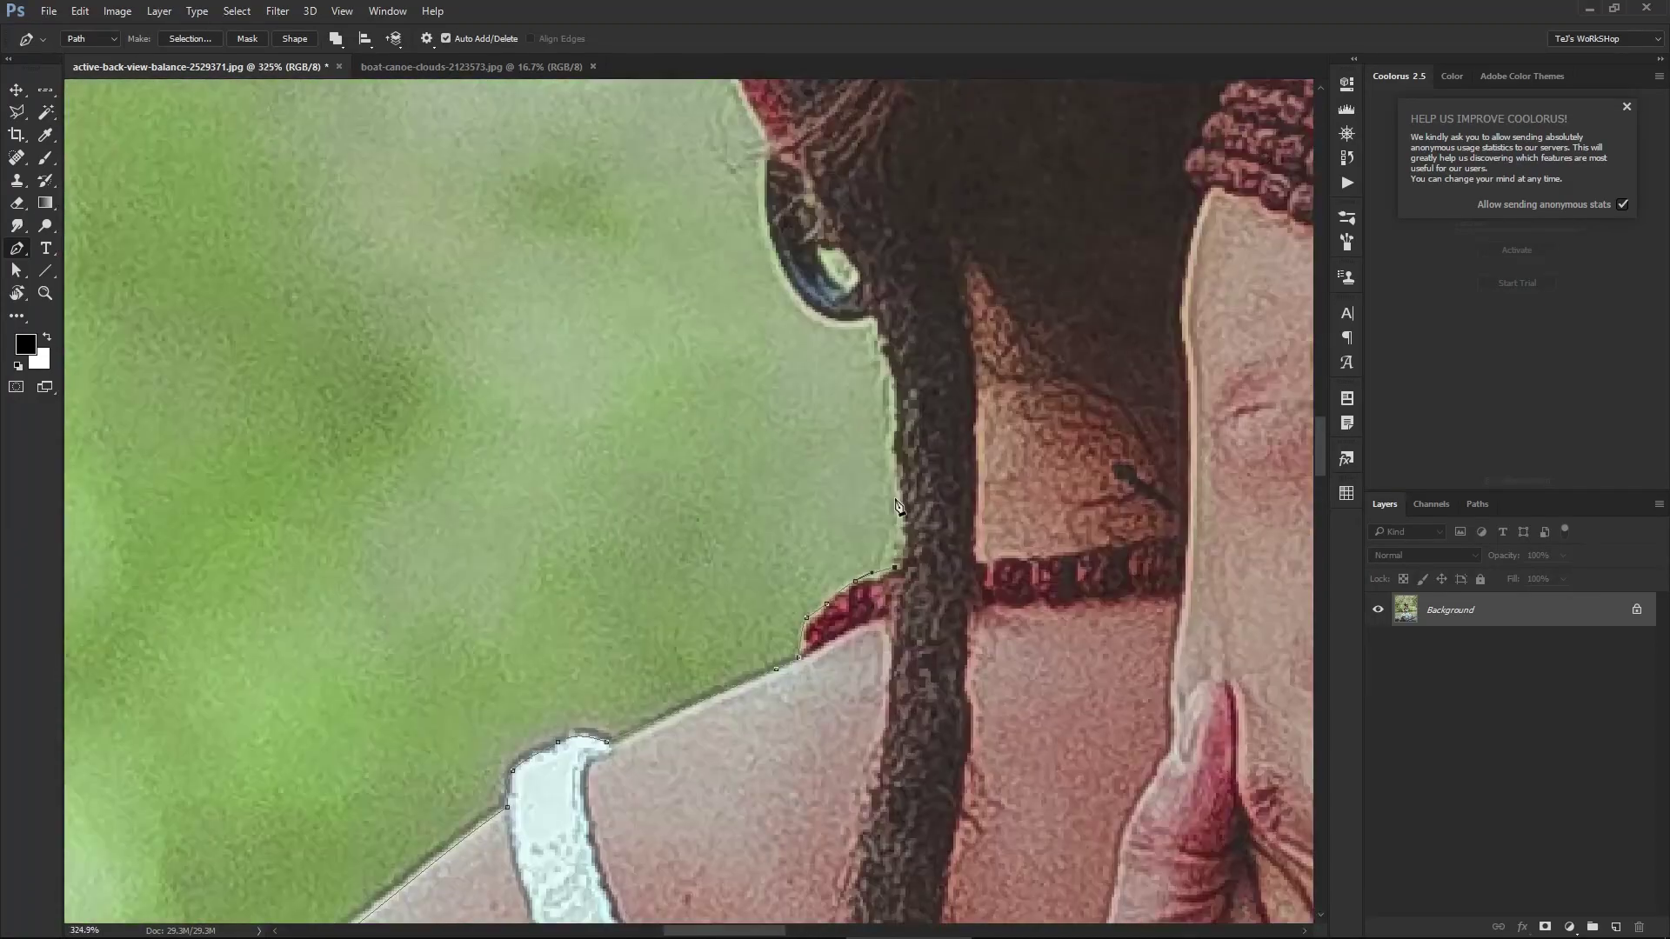
scroll(879, 329, up, 5)
scroll(887, 291, up, 5)
scroll(887, 291, up, 5)
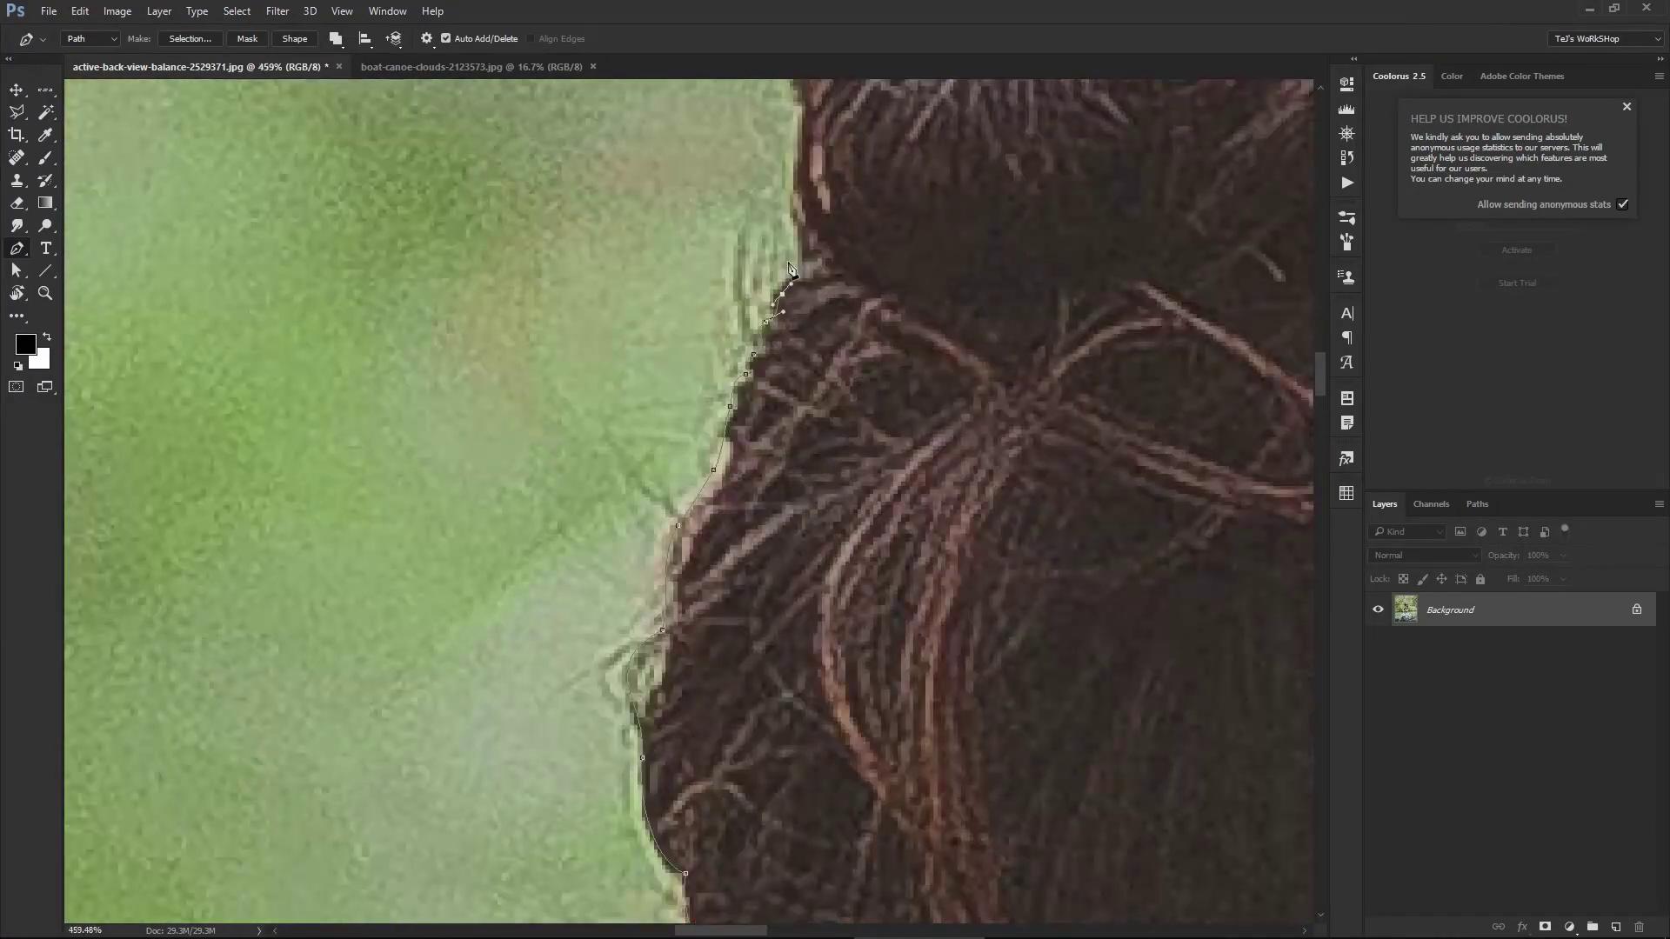
- Continue the path around the hair bun, hair tail, arm and knit top's right edge
click(822, 458)
scroll(823, 467, up, 5)
scroll(835, 487, up, 5)
scroll(852, 522, up, 5)
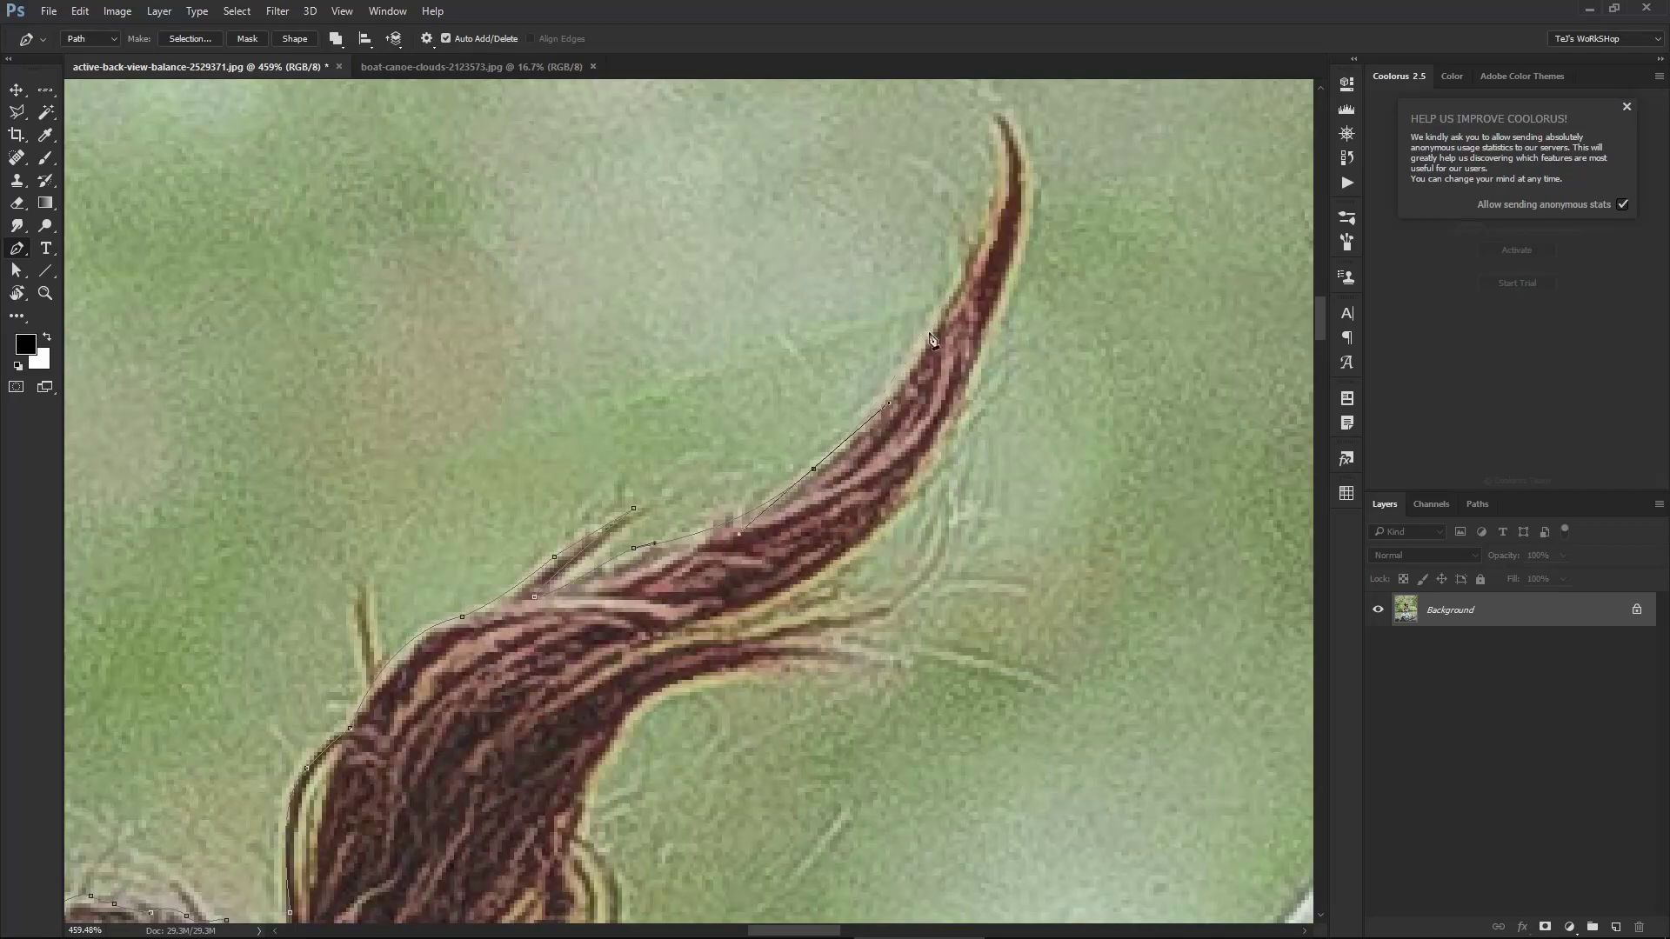
click(864, 513)
drag(924, 499, 891, 589)
scroll(895, 621, down, 2)
scroll(1044, 261, up, 5)
click(1046, 217)
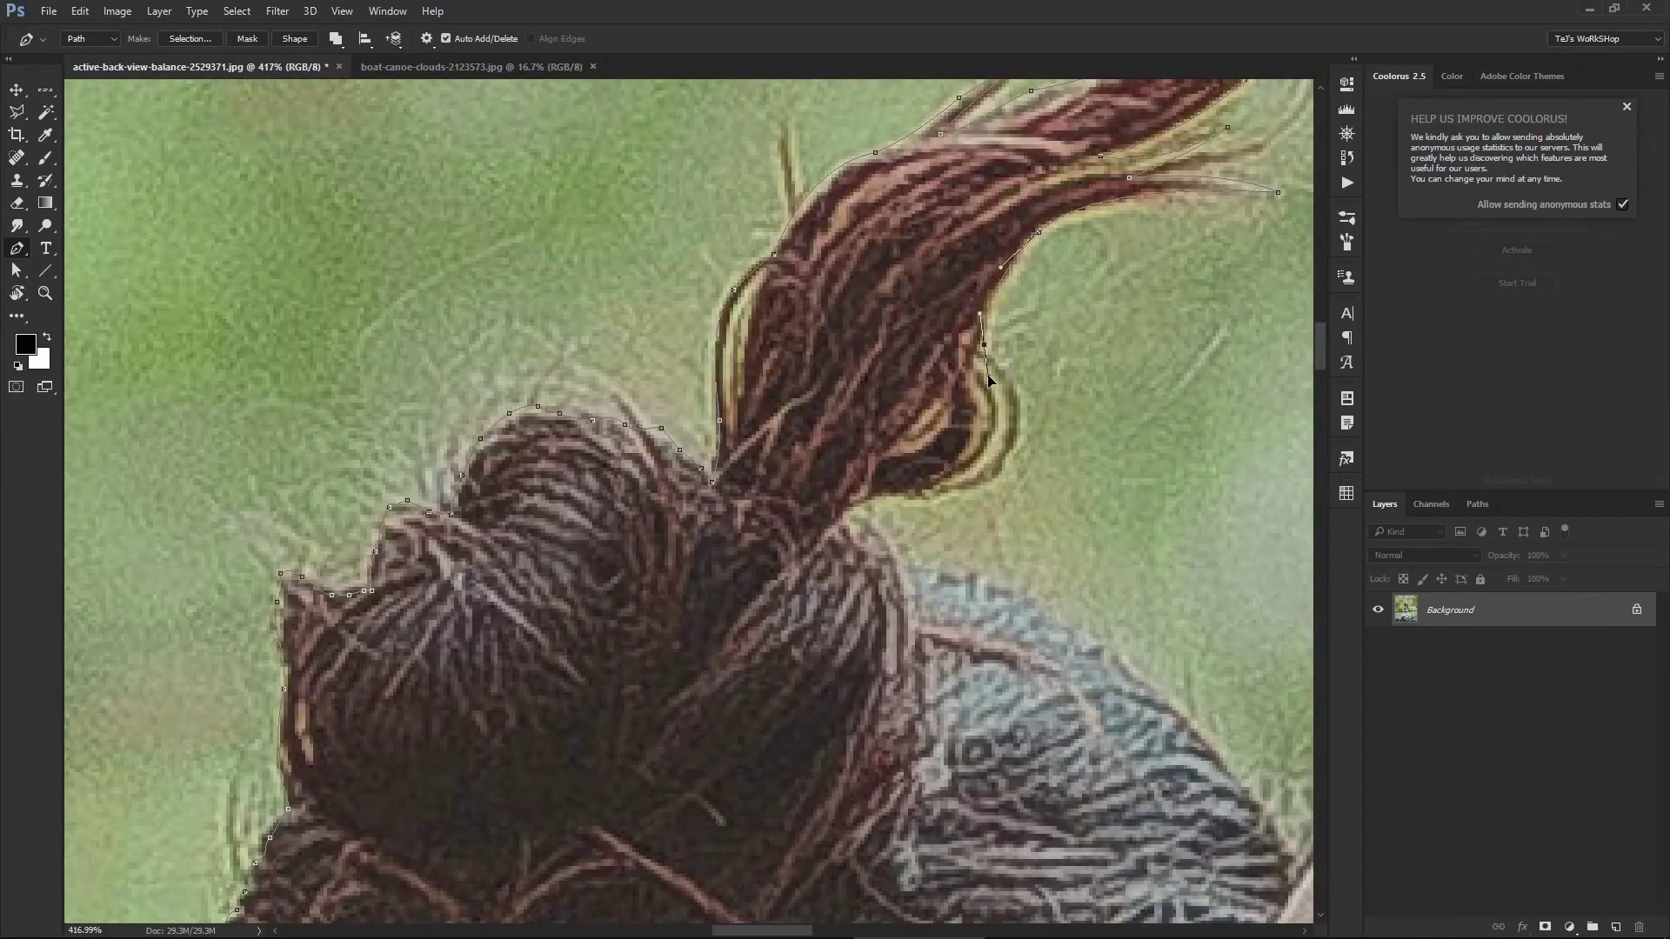
scroll(857, 519, down, 3)
scroll(1111, 567, down, 5)
scroll(1200, 235, down, 5)
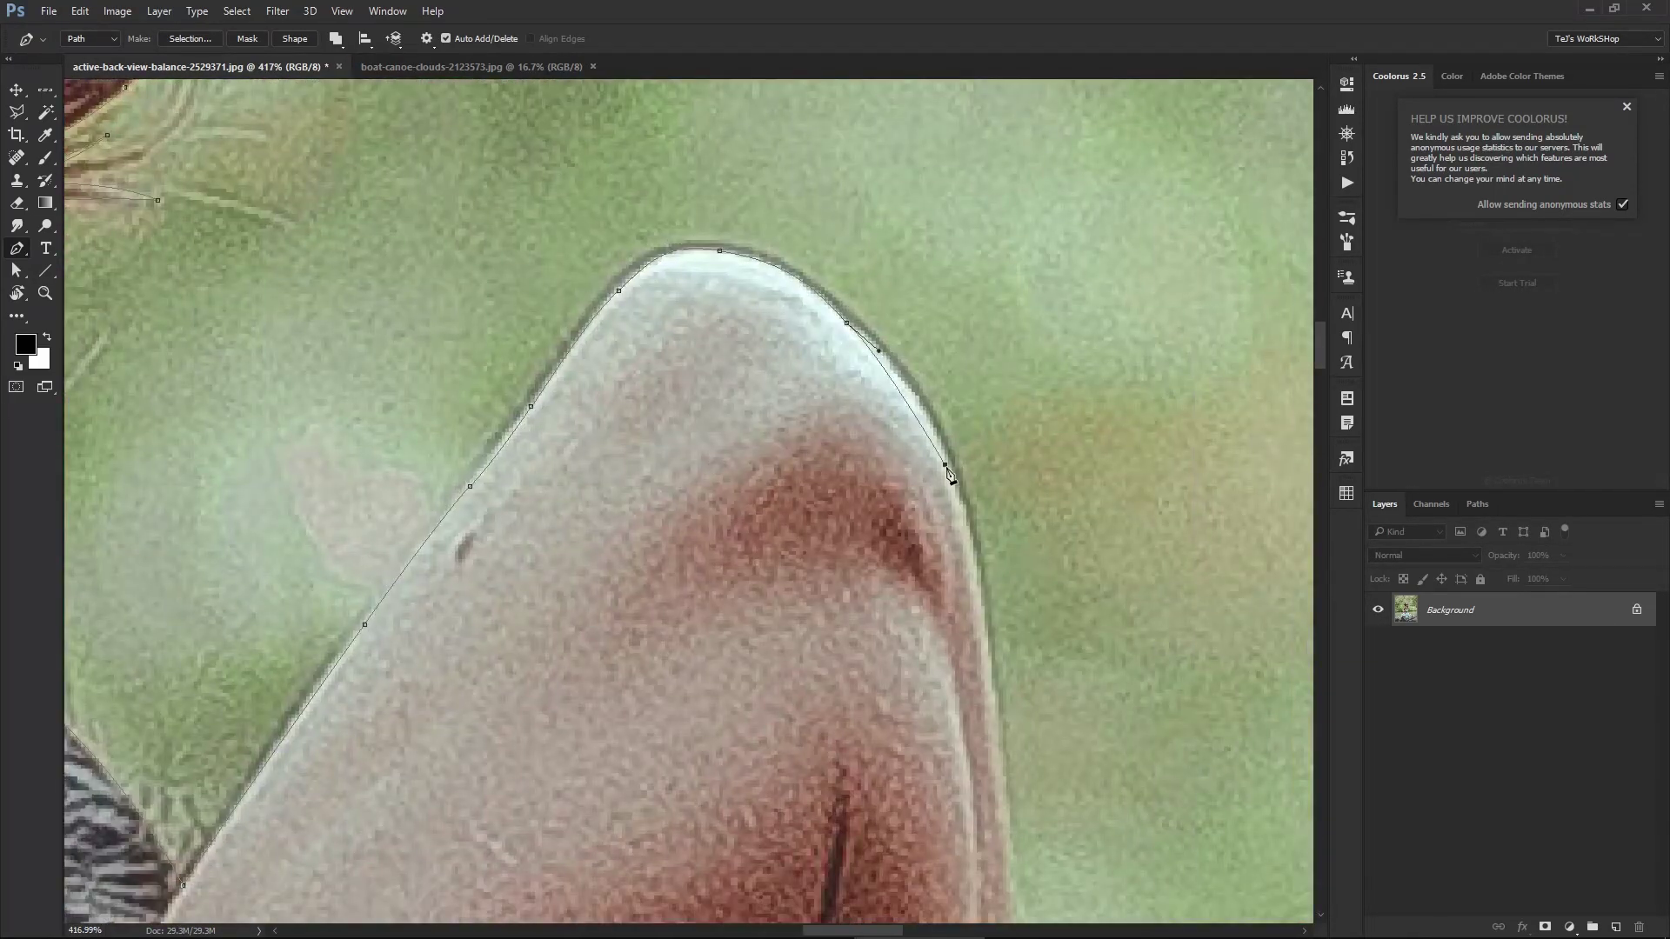
click(967, 402)
scroll(975, 473, down, 5)
scroll(1143, 231, down, 5)
scroll(1004, 340, down, 5)
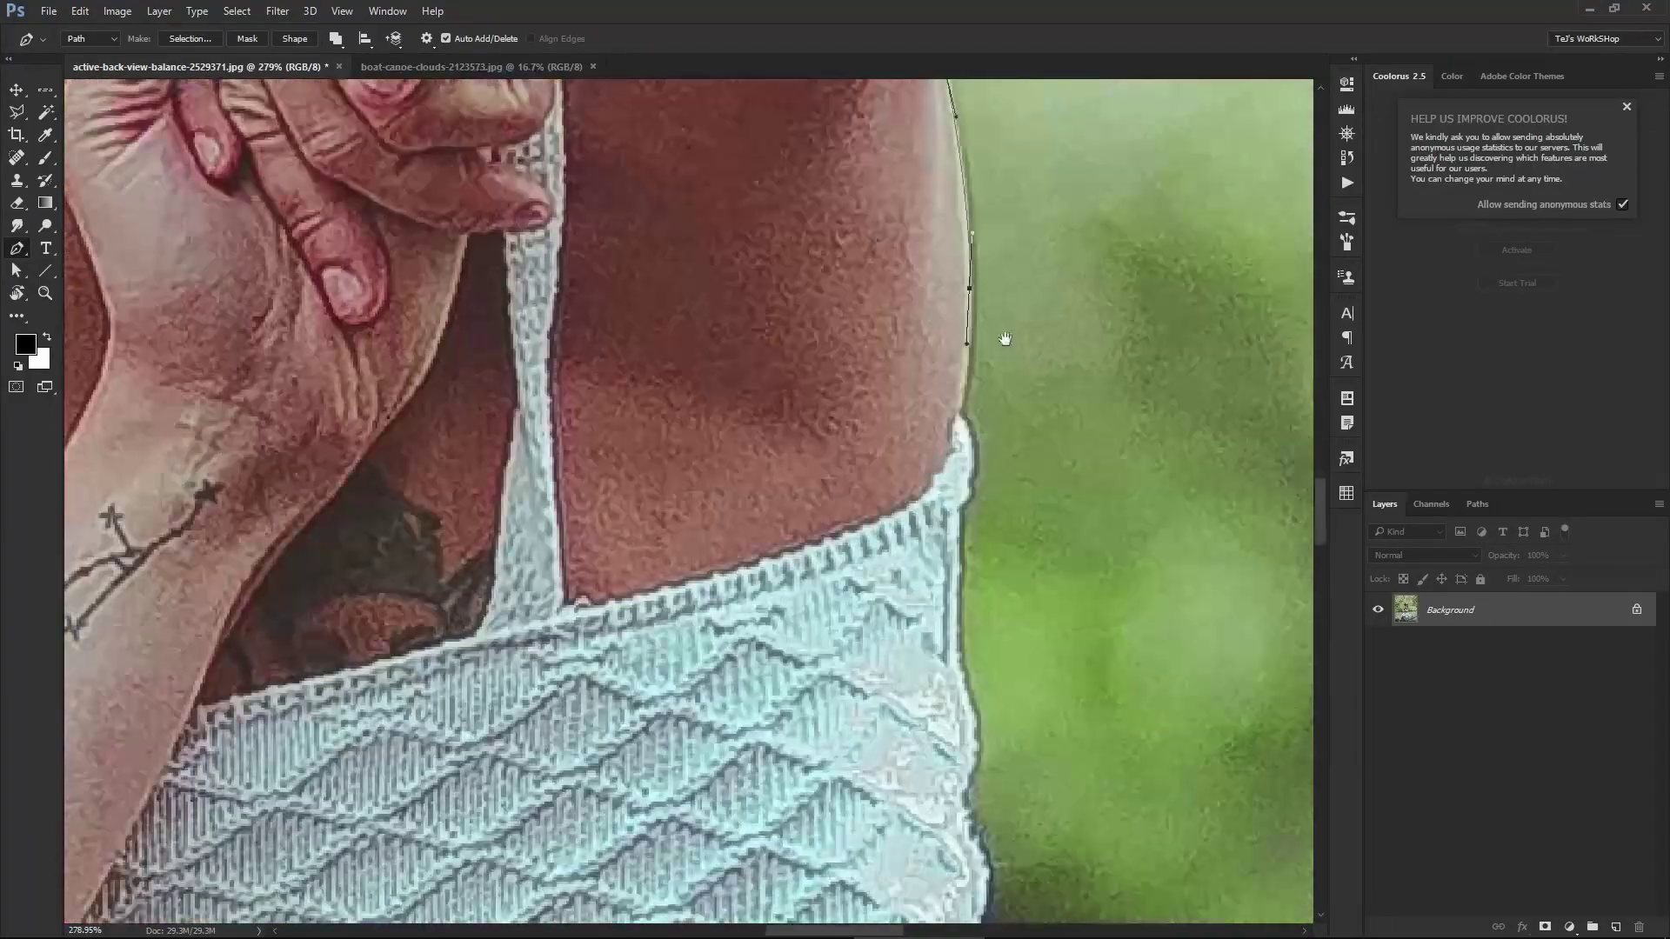
click(970, 523)
scroll(957, 598, down, 5)
scroll(1055, 298, down, 5)
scroll(869, 321, down, 5)
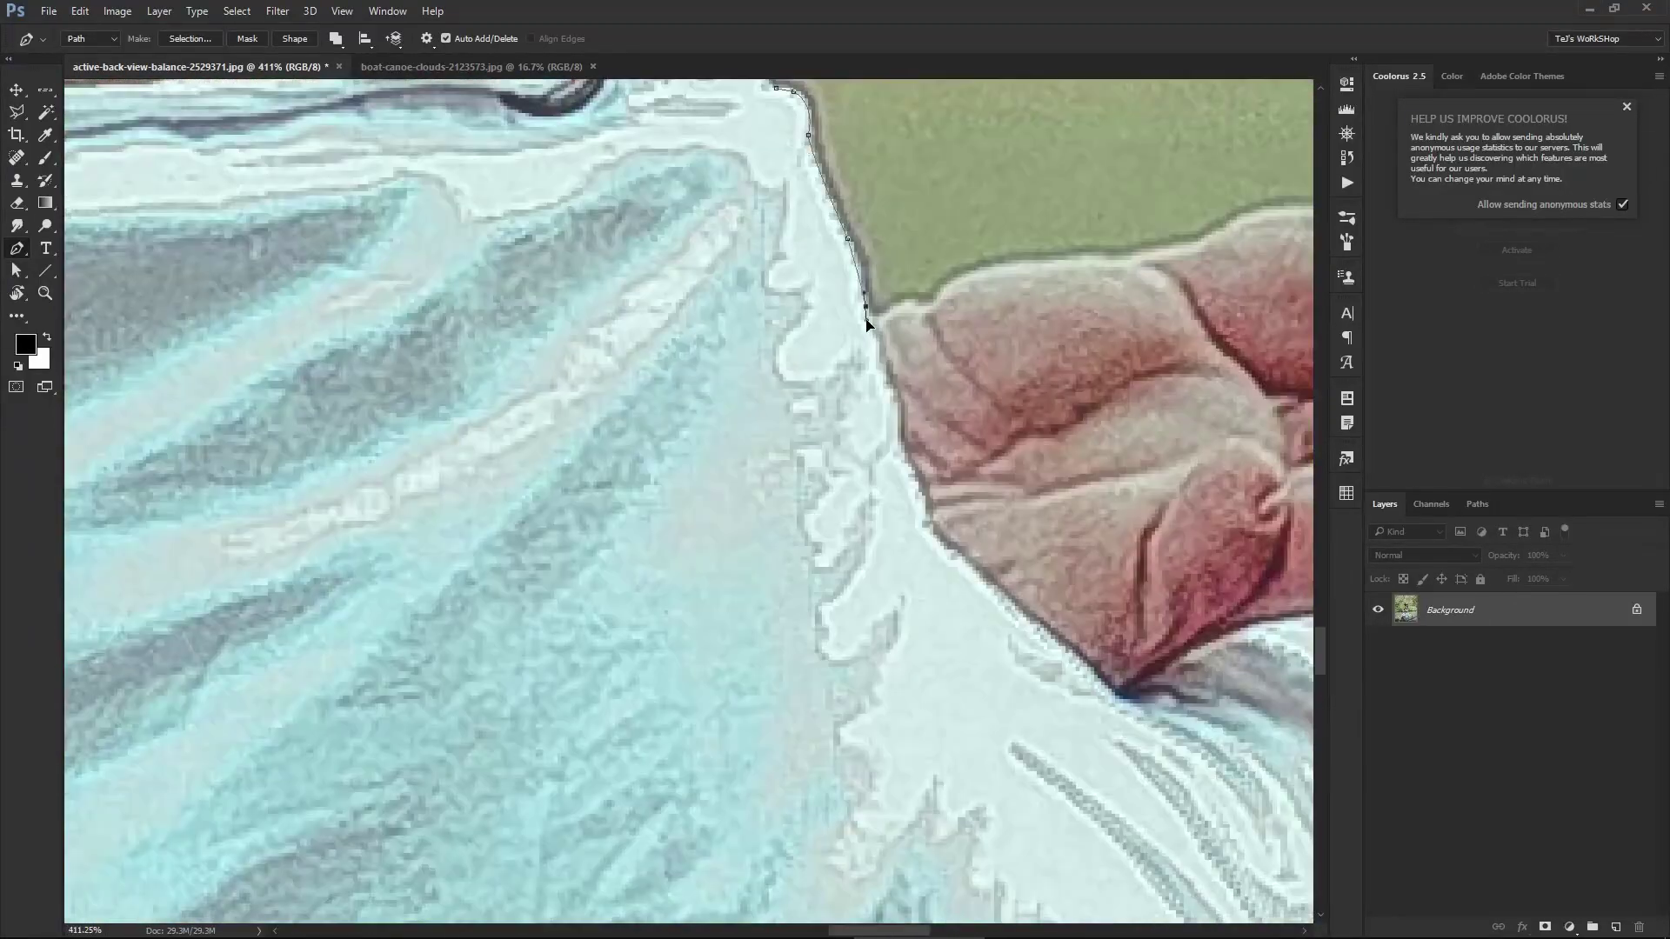
scroll(1166, 326, up, 2)
- Finish the path along the hand, rock edge and arm, closing it around the arm gap
click(926, 274)
click(1006, 290)
drag(1080, 408, 1097, 307)
scroll(1047, 600, up, 5)
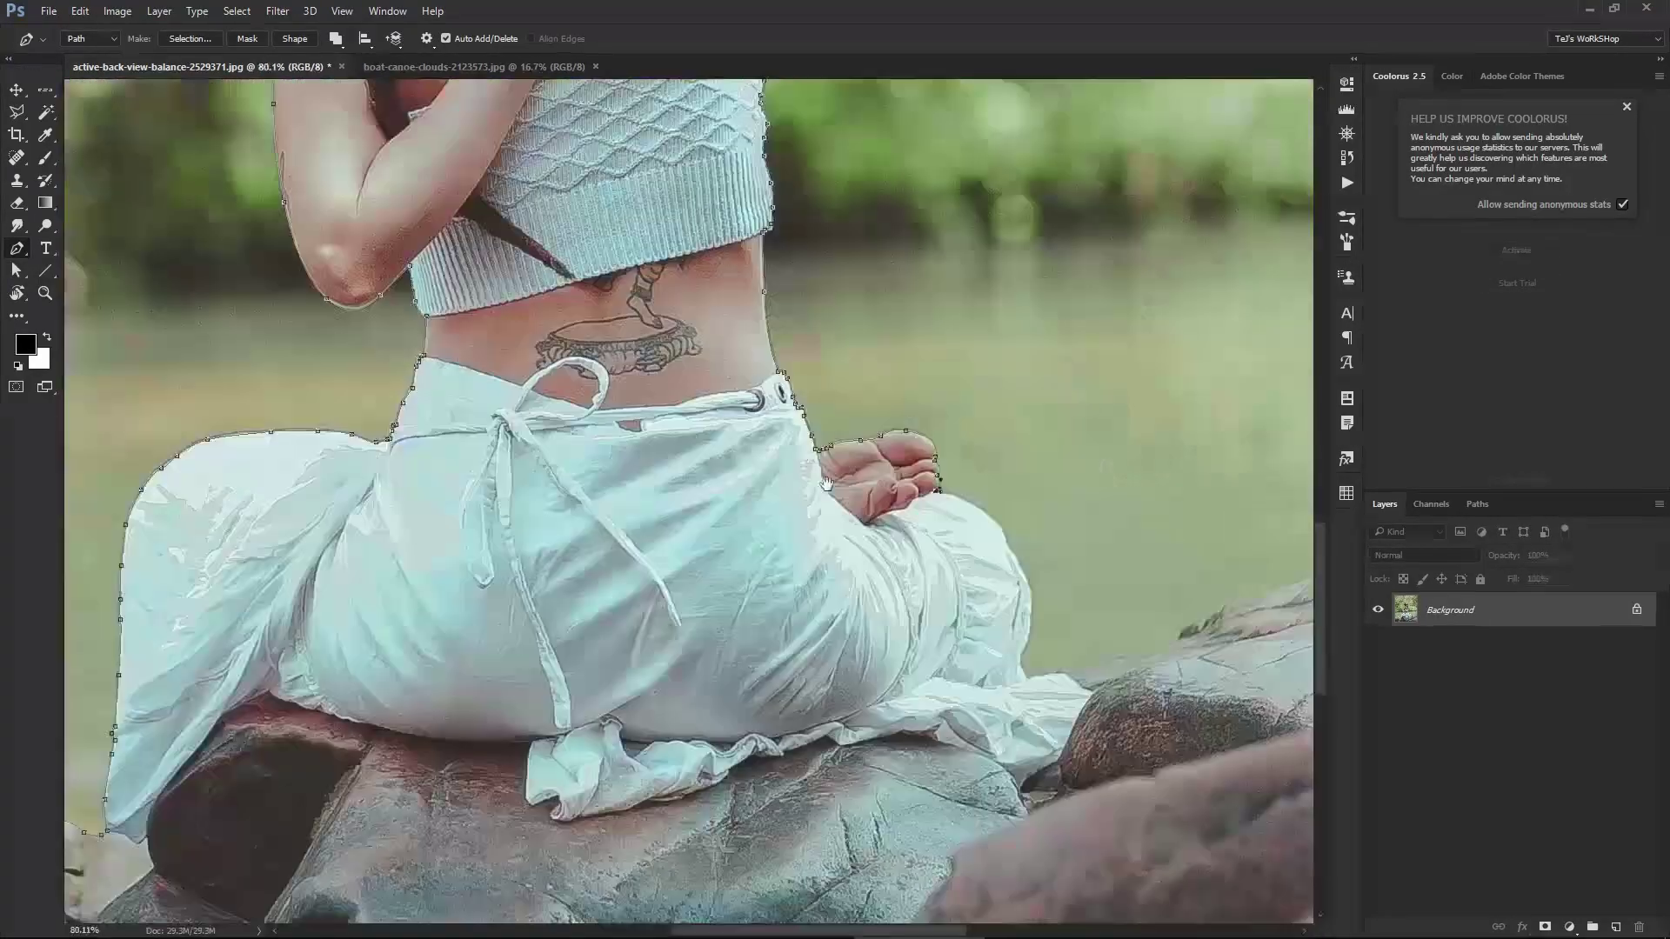
scroll(1152, 388, down, 5)
click(781, 445)
click(806, 430)
click(837, 397)
drag(859, 394, 881, 396)
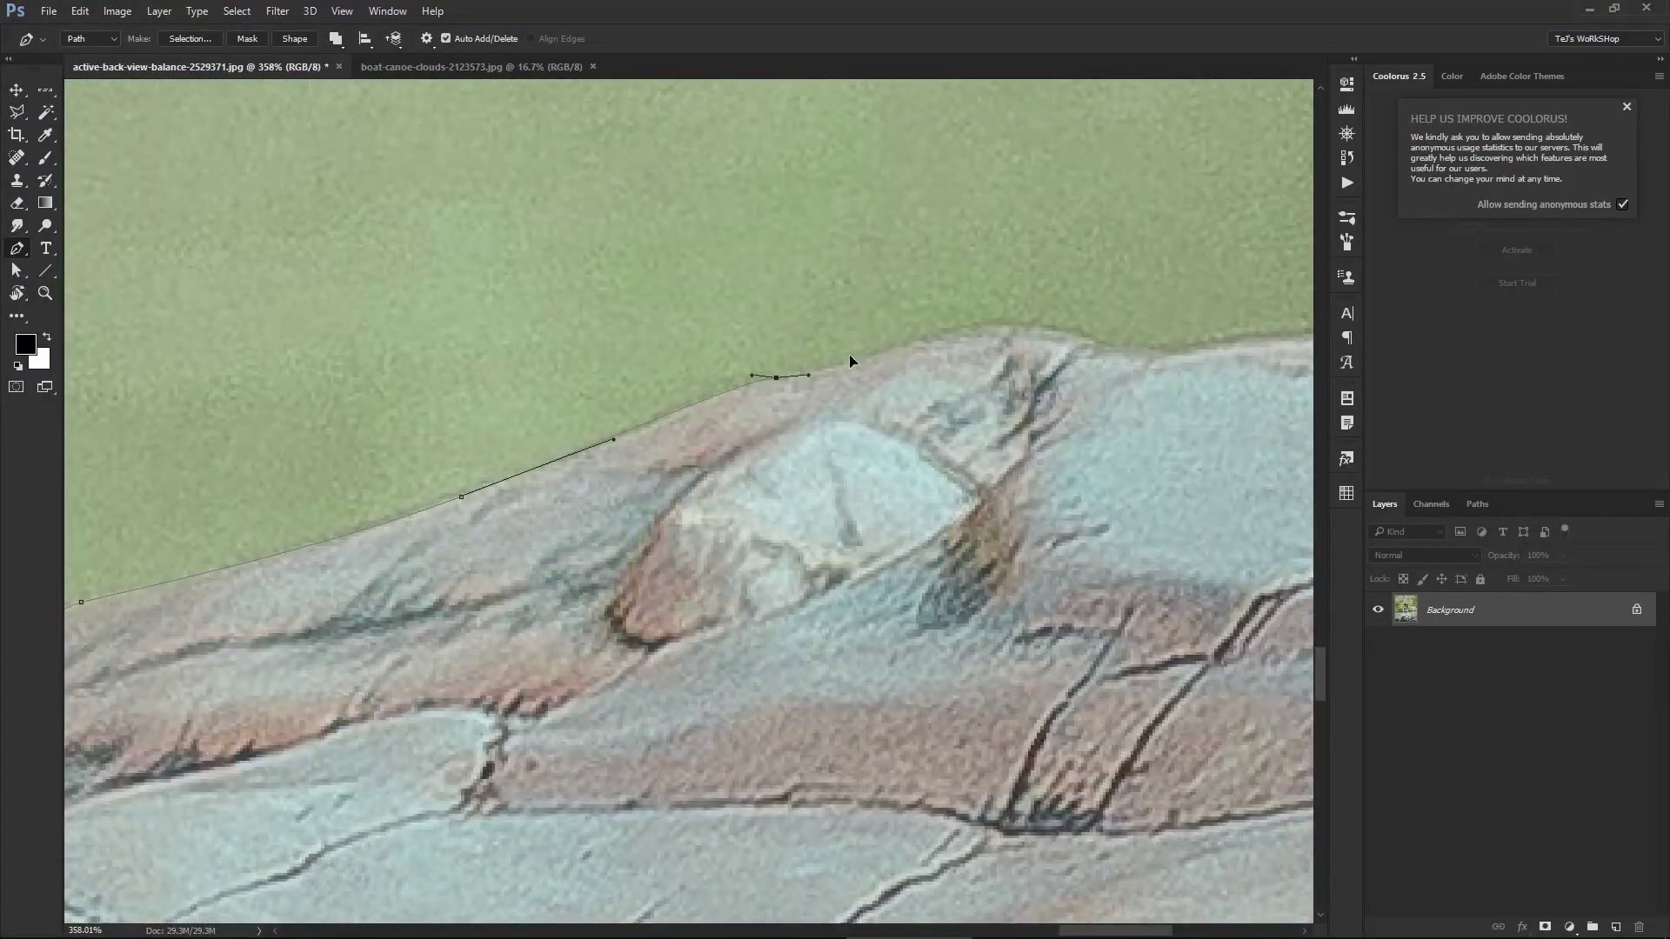
scroll(850, 361, up, 5)
scroll(905, 275, down, 5)
drag(895, 255, 894, 318)
click(896, 426)
click(822, 602)
click(800, 682)
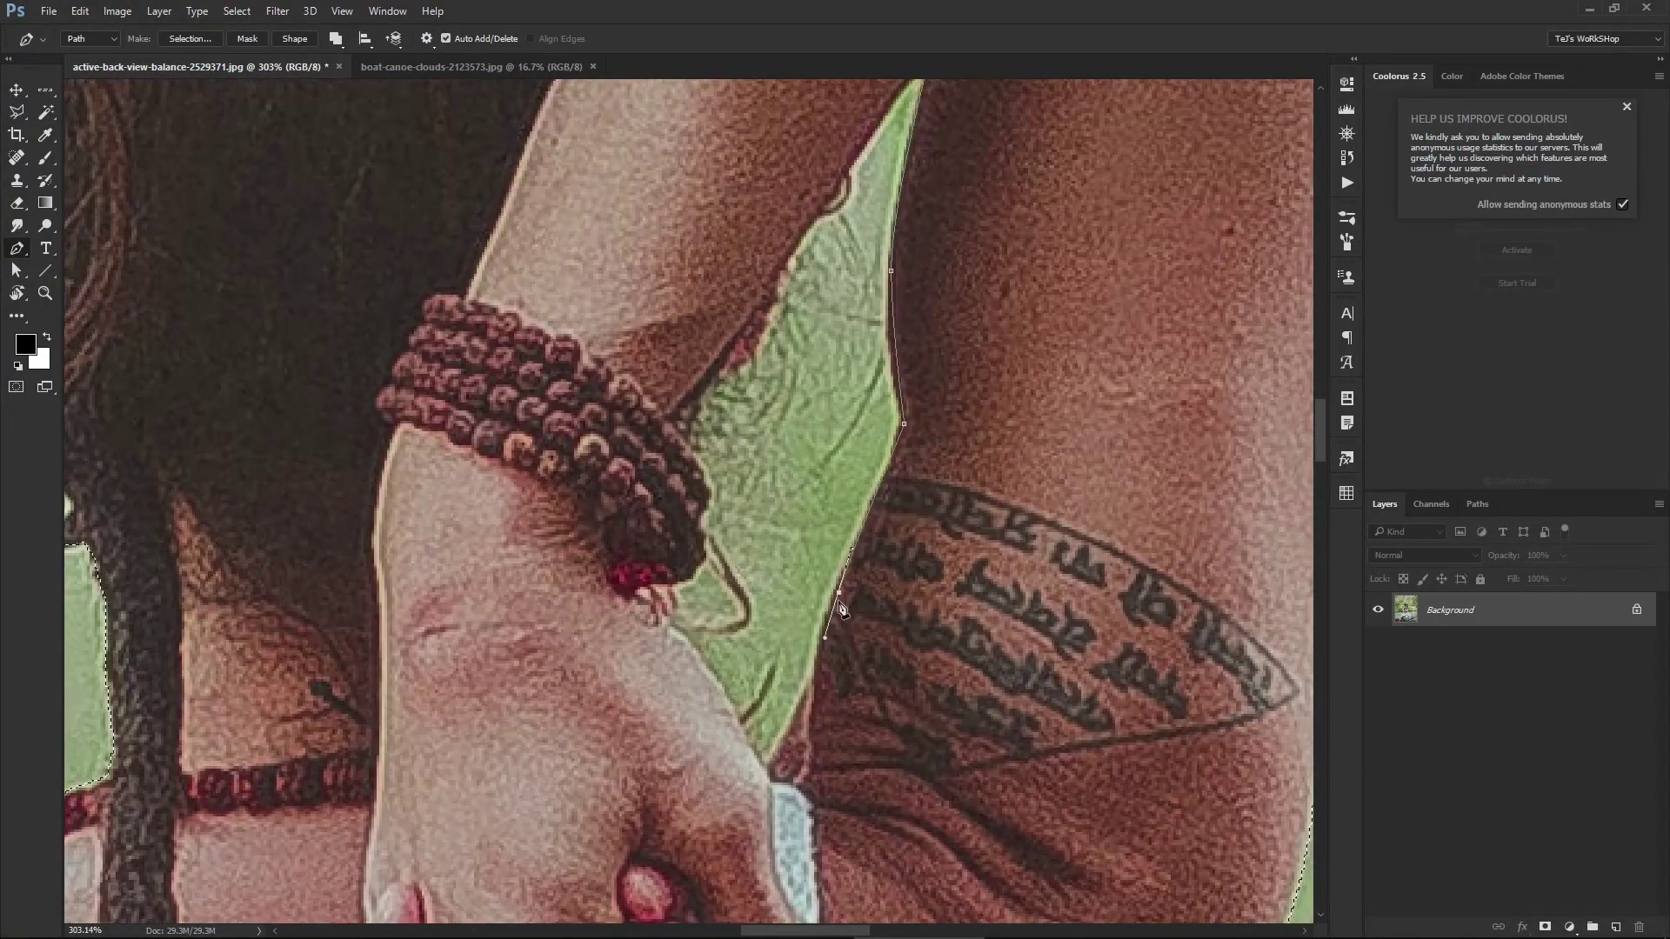
scroll(800, 682, up, 3)
scroll(813, 606, down, 5)
scroll(831, 322, up, 3)
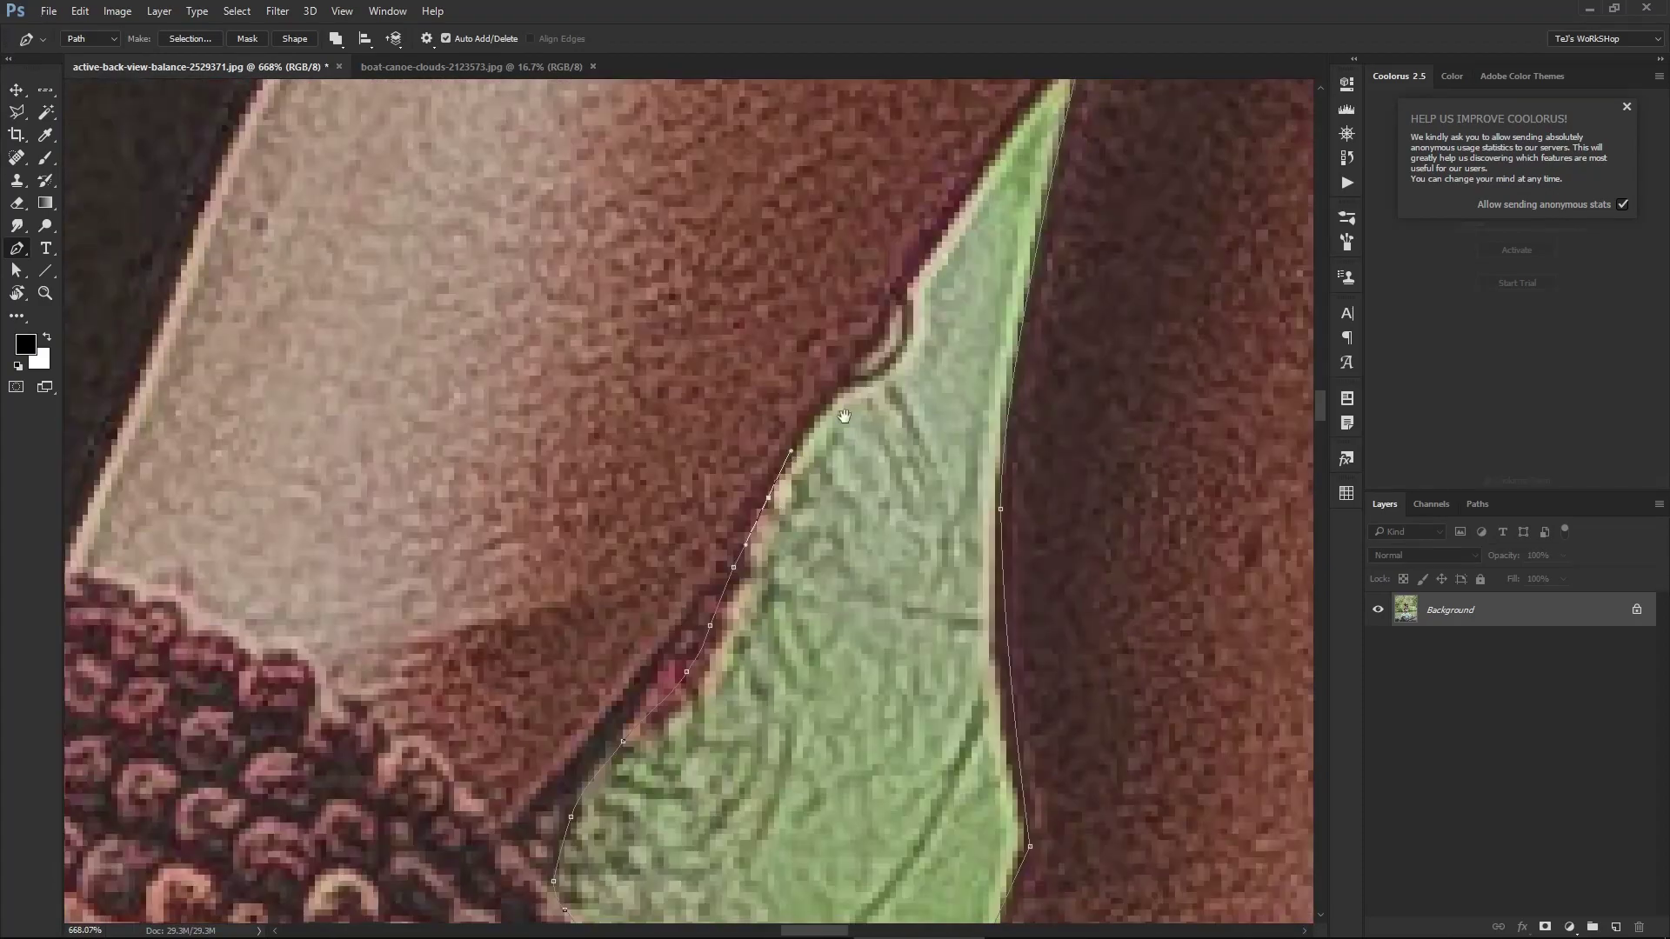
scroll(830, 322, up, 3)
- Convert the closed path around the woman and rocks into an active selection
right_click(342, 488)
click(374, 540)
click(461, 436)
scroll(451, 439, down, 2)
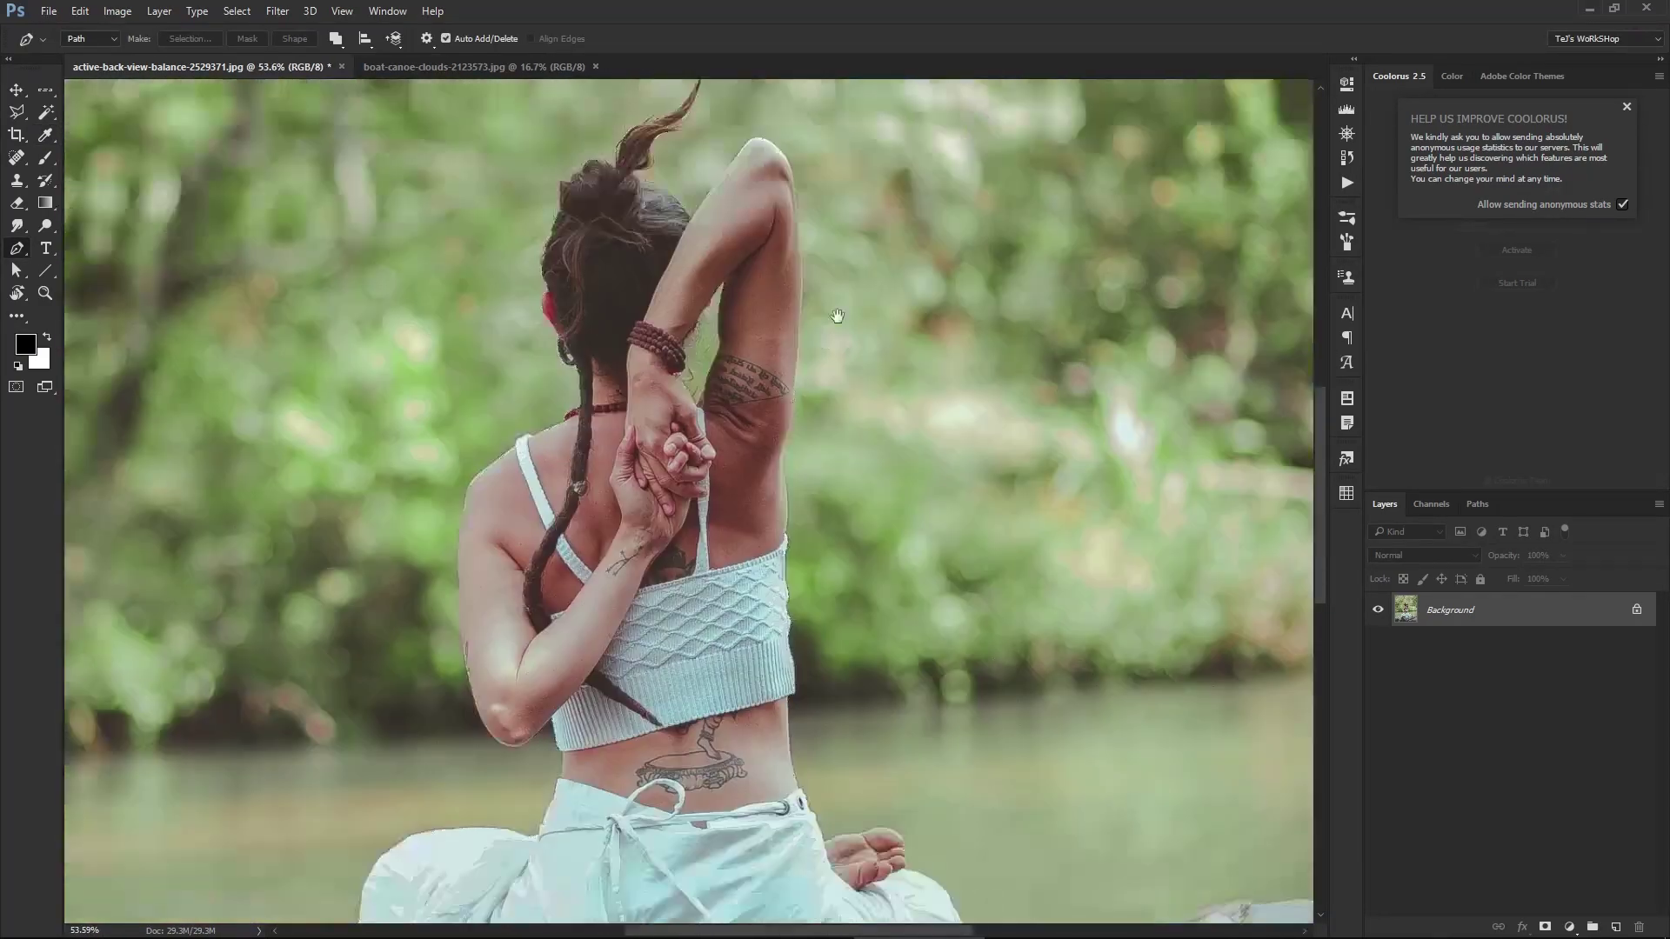
scroll(783, 476, down, 2)
scroll(783, 477, down, 2)
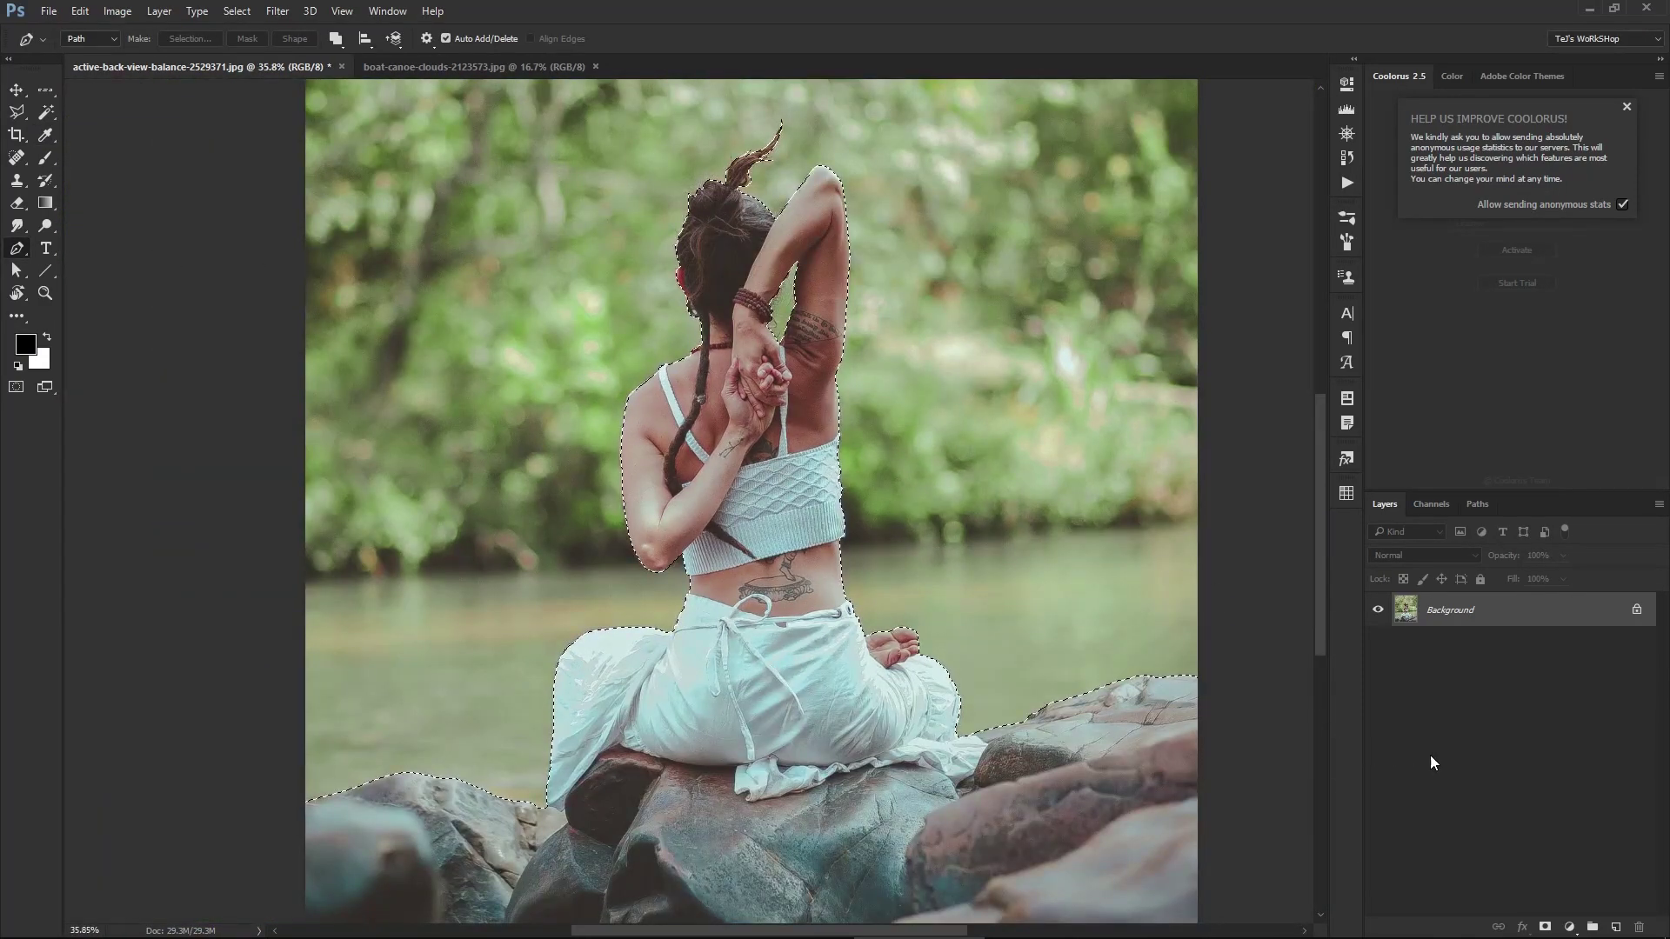
- Mask the woman layer to the selection and drag the boat-and-clouds photo into the yoga document
click(1546, 927)
scroll(860, 633, down, 3)
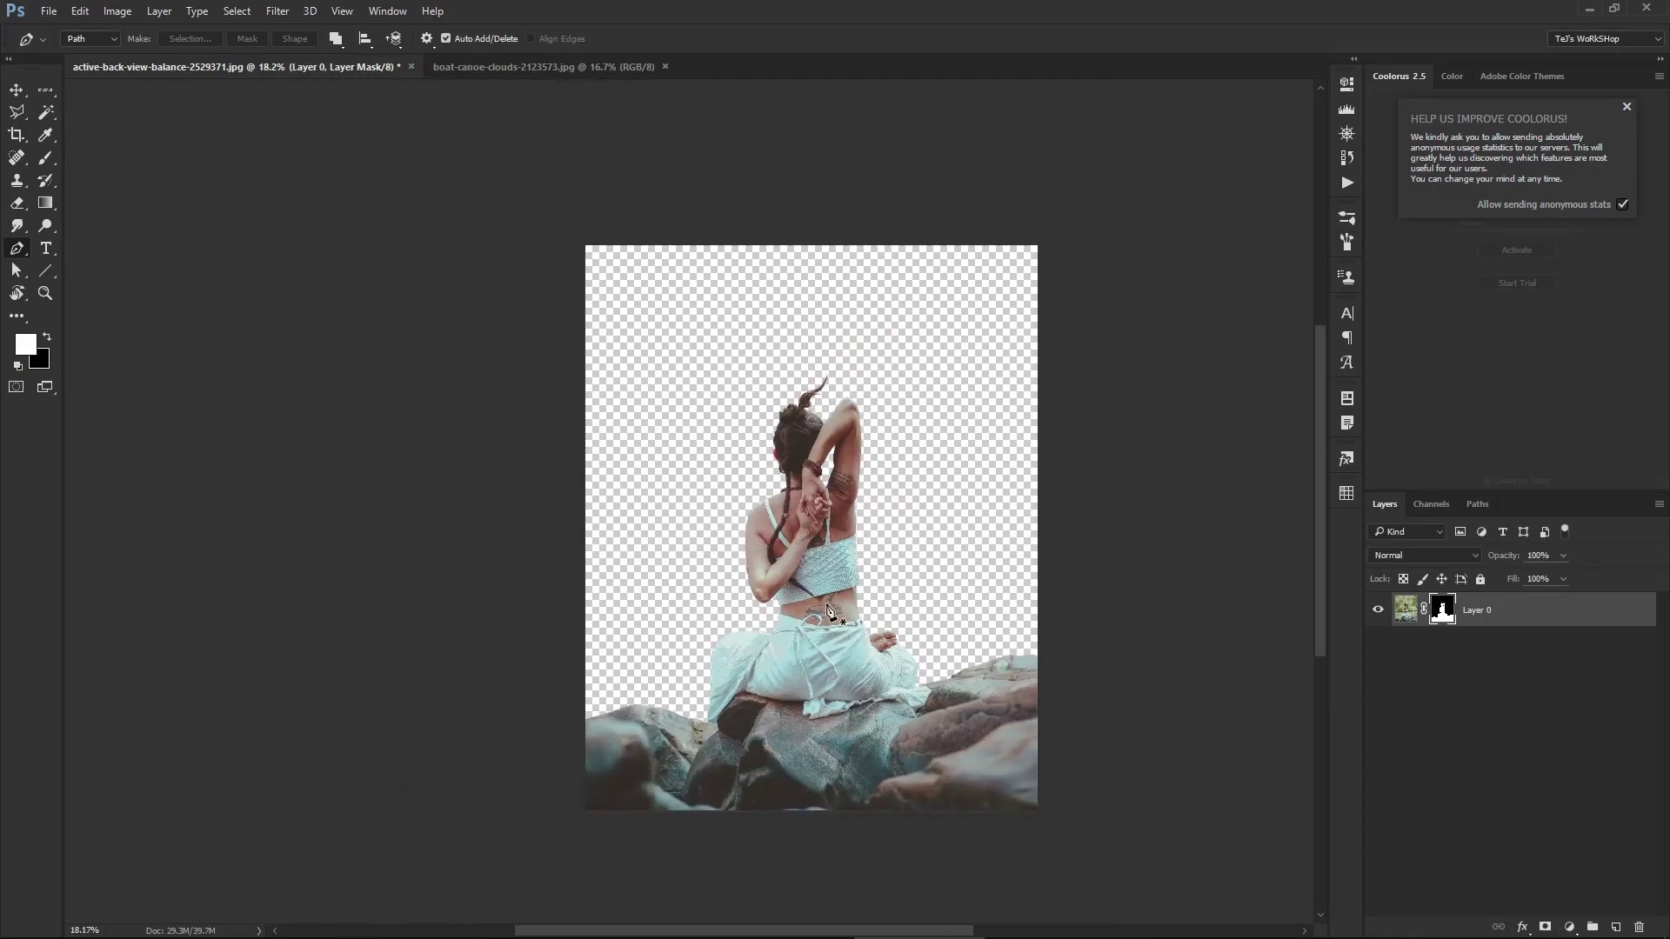
key(v)
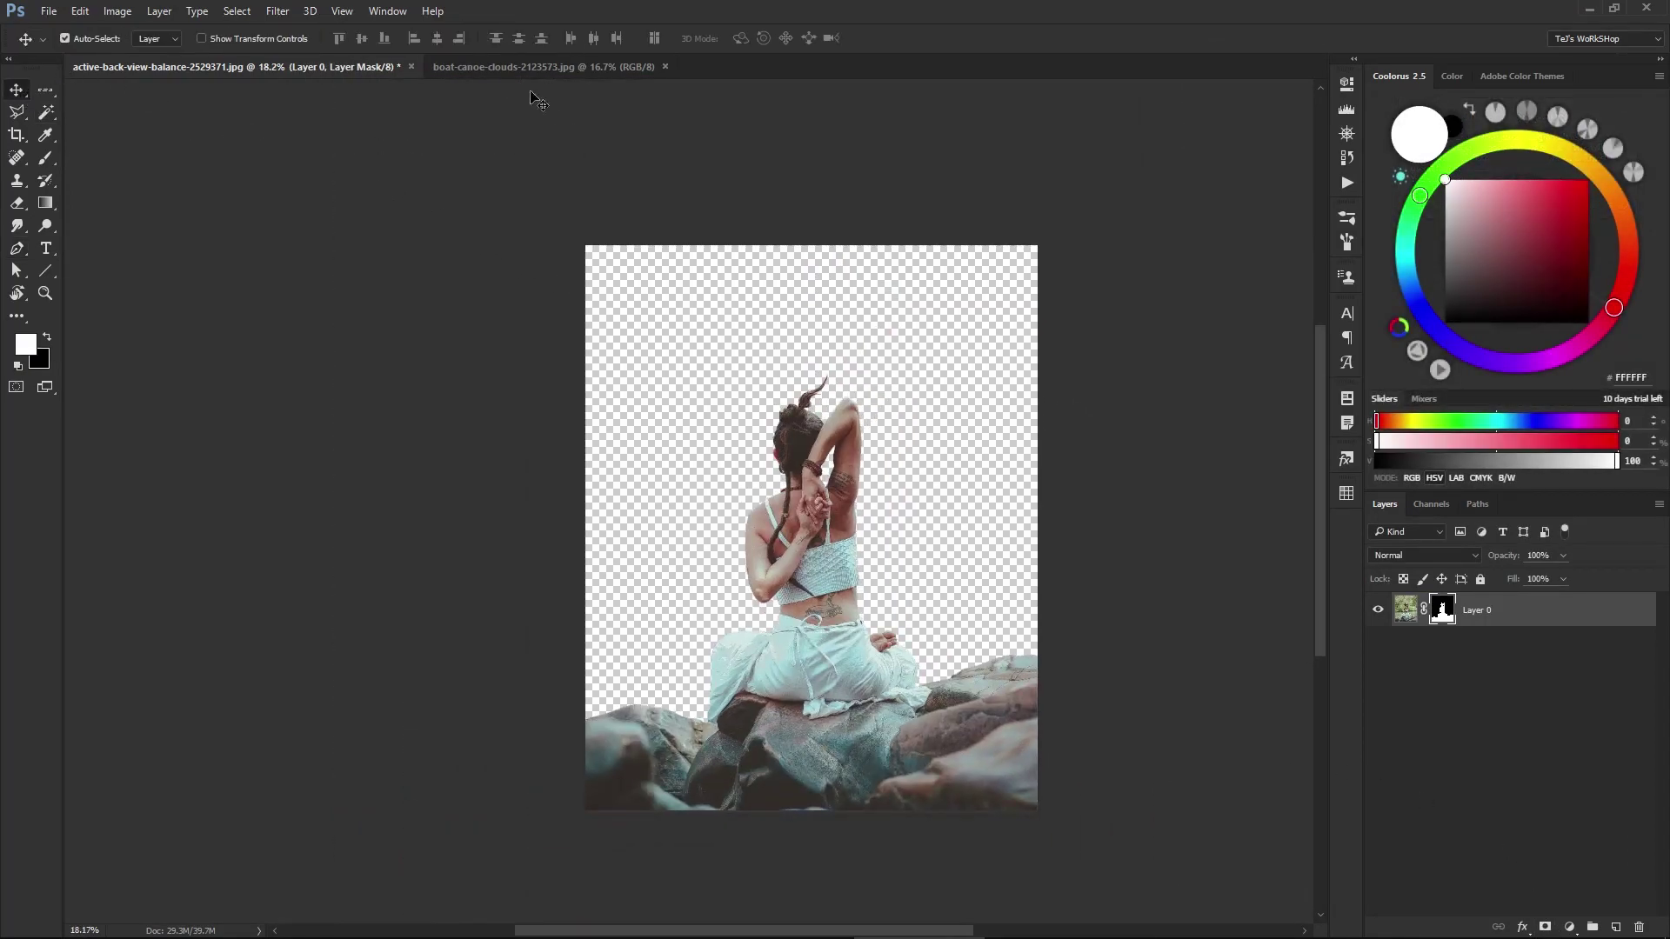
click(532, 67)
mouse_move(745, 261)
mouse_down()
mouse_move(448, 155)
mouse_move(803, 366)
mouse_up()
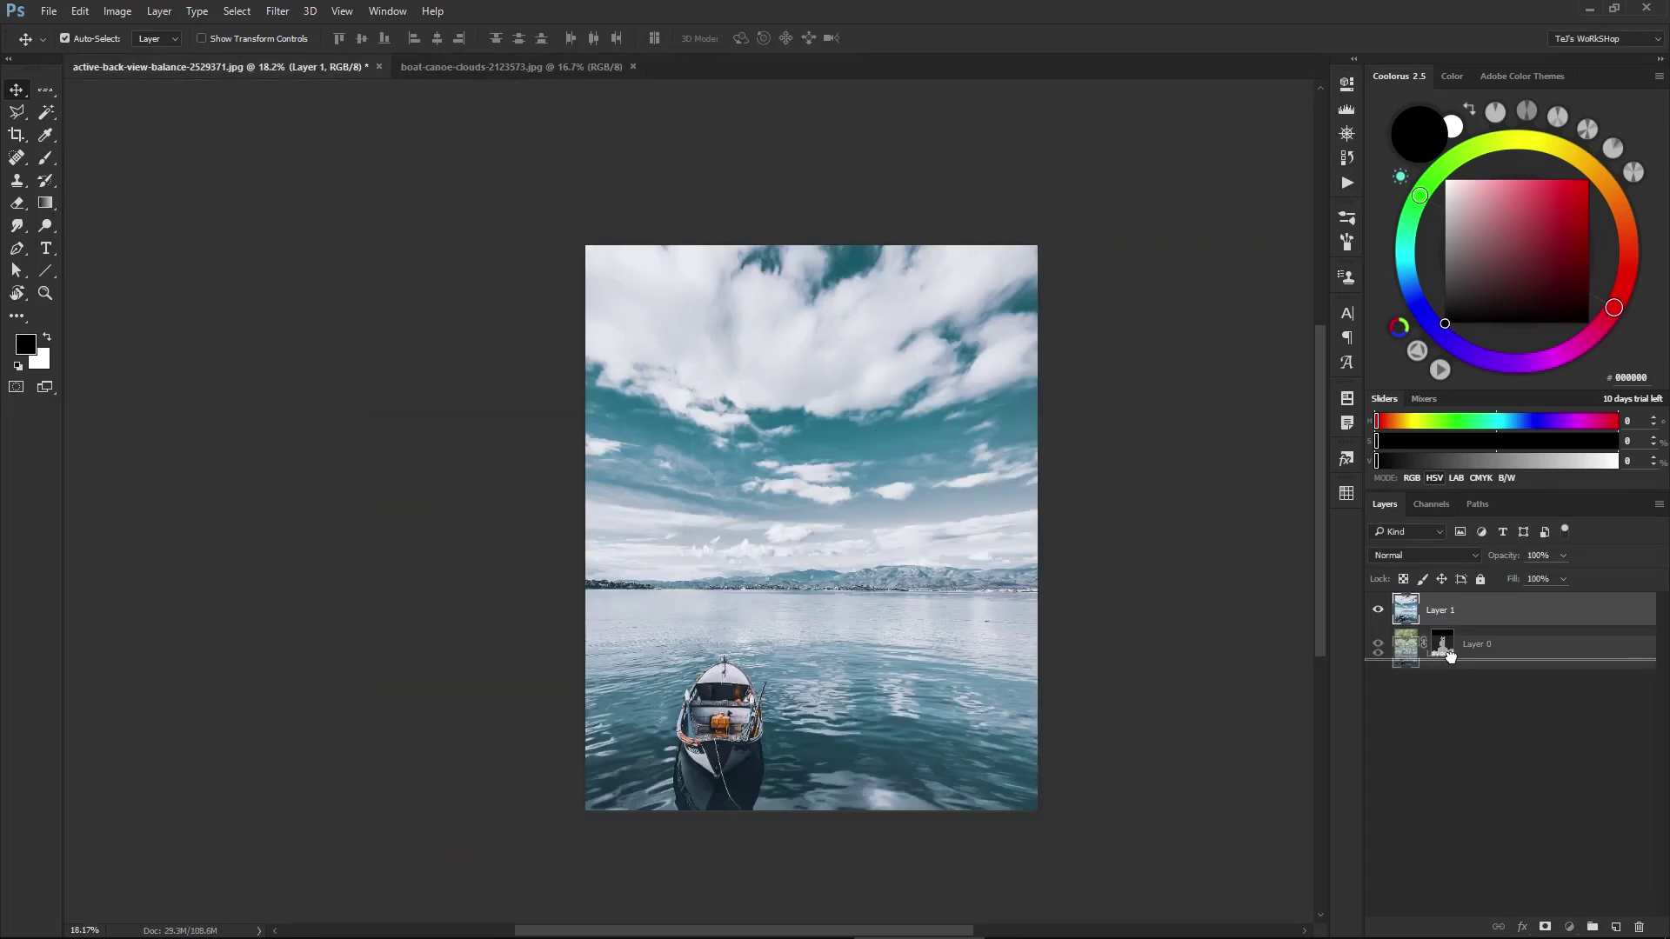
- Move the boat photo layer below the woman layer and start Free Transform on it
drag(1434, 616, 1377, 633)
key(ctrl+t)
key(ctrl+r)
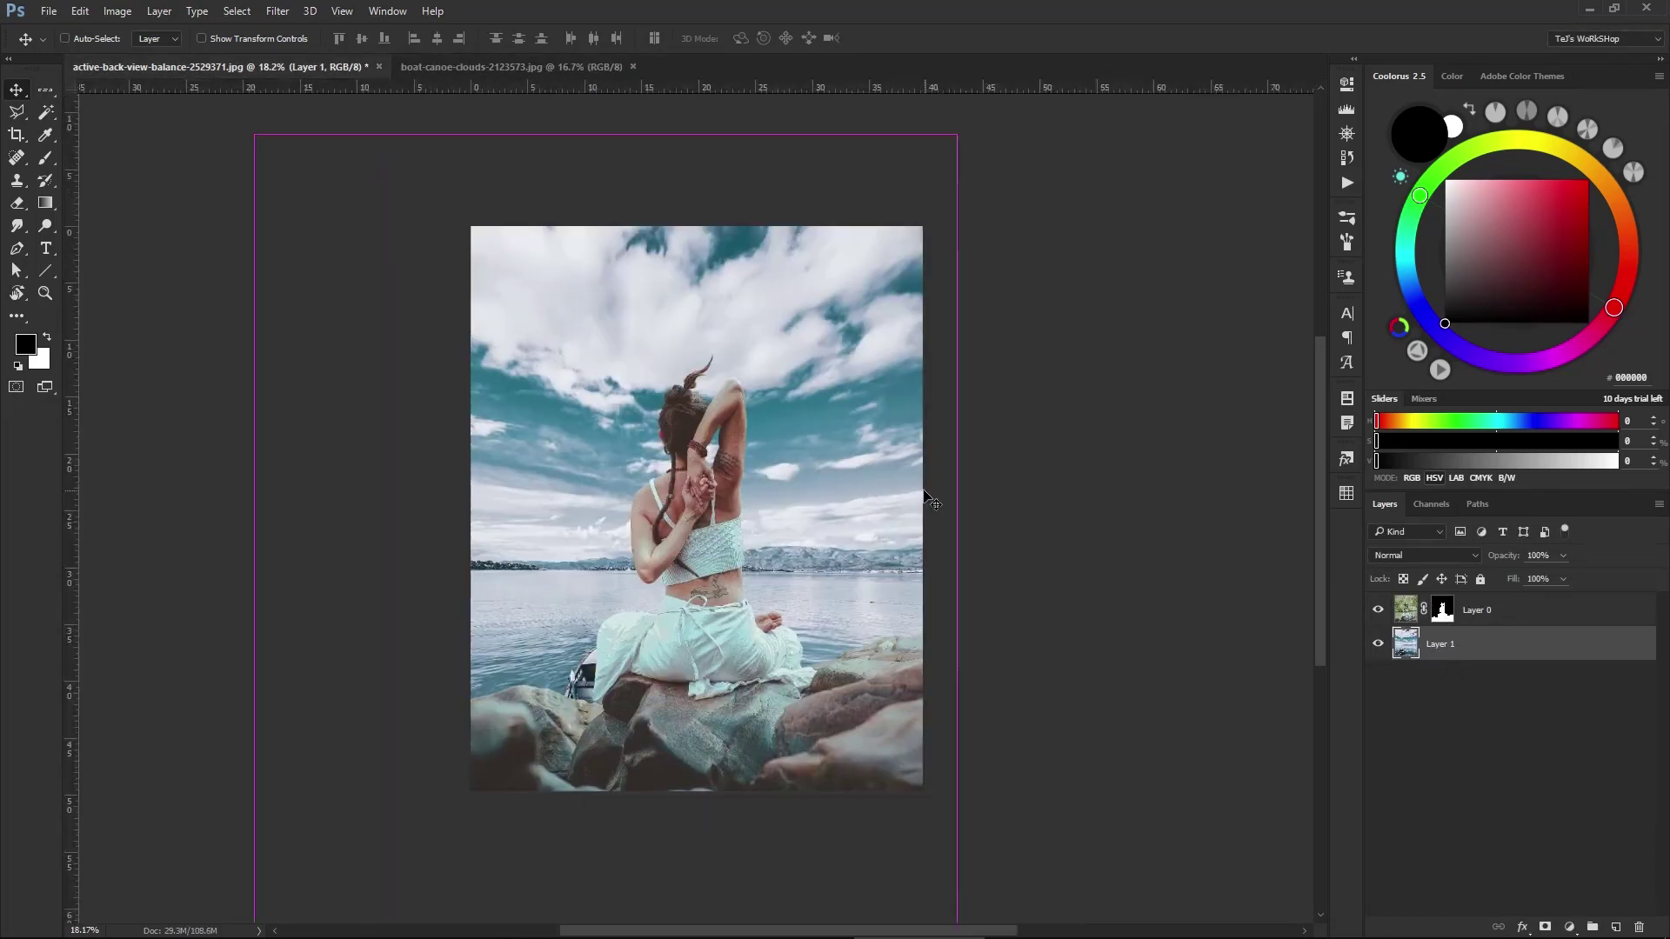
key(ctrl+r)
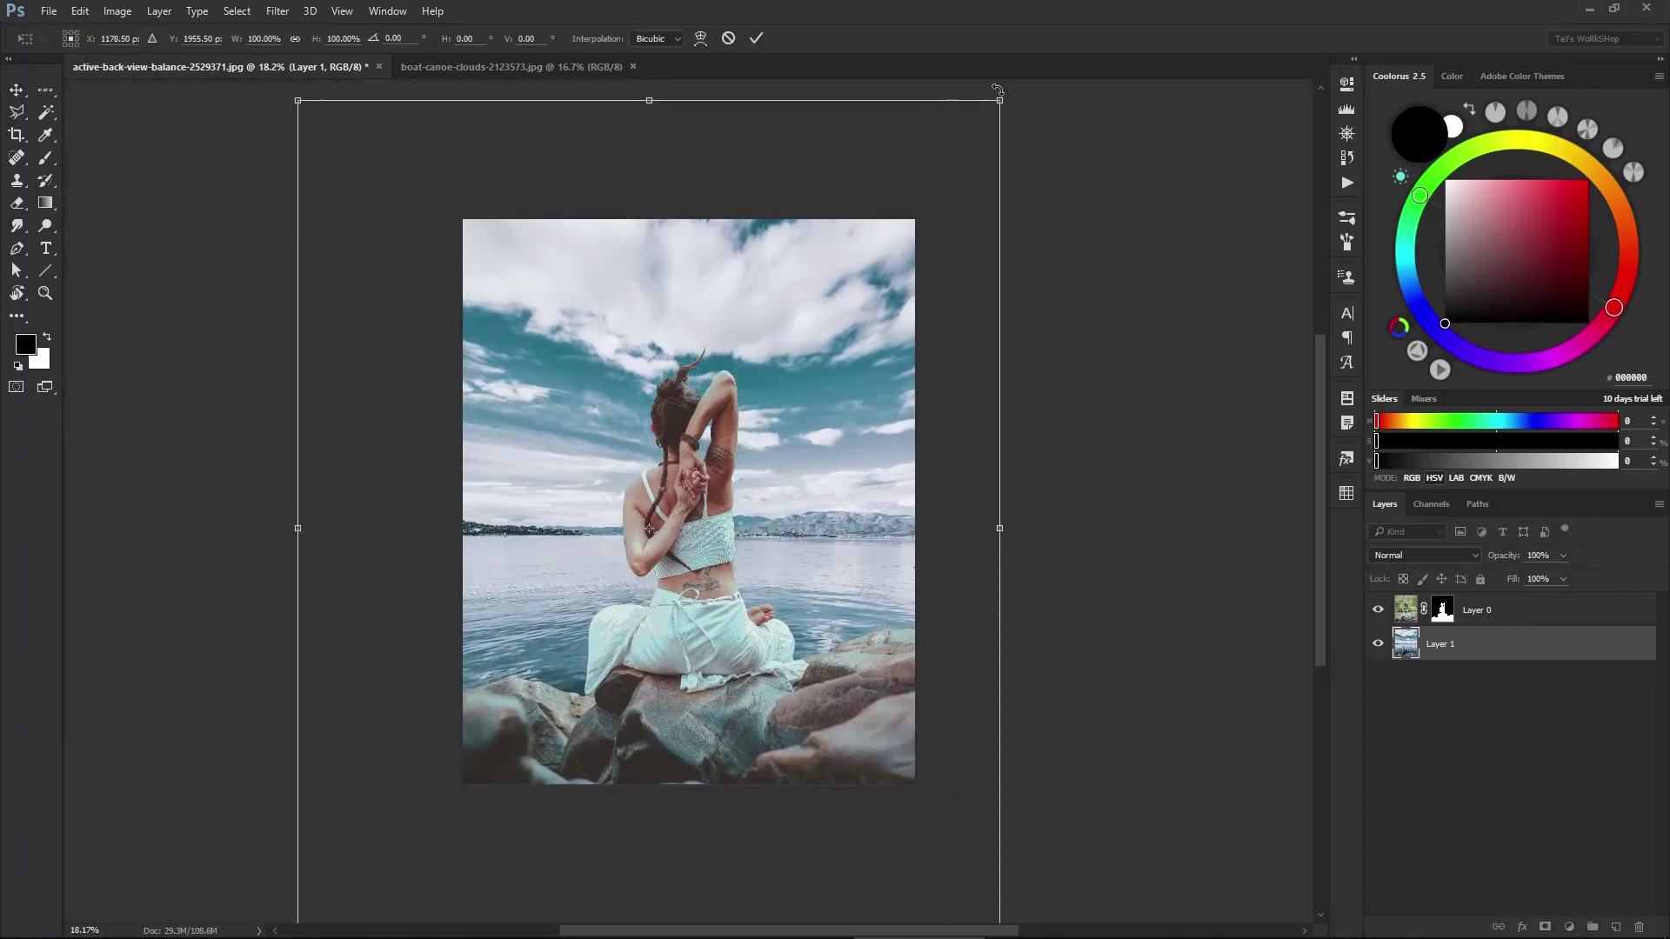
- Scale the lake-and-clouds backdrop to 70.3%, shift it into place, and commit the transform
drag(998, 130, 899, 219)
mouse_move(870, 290)
mouse_down()
mouse_move(851, 305)
mouse_move(858, 332)
mouse_up()
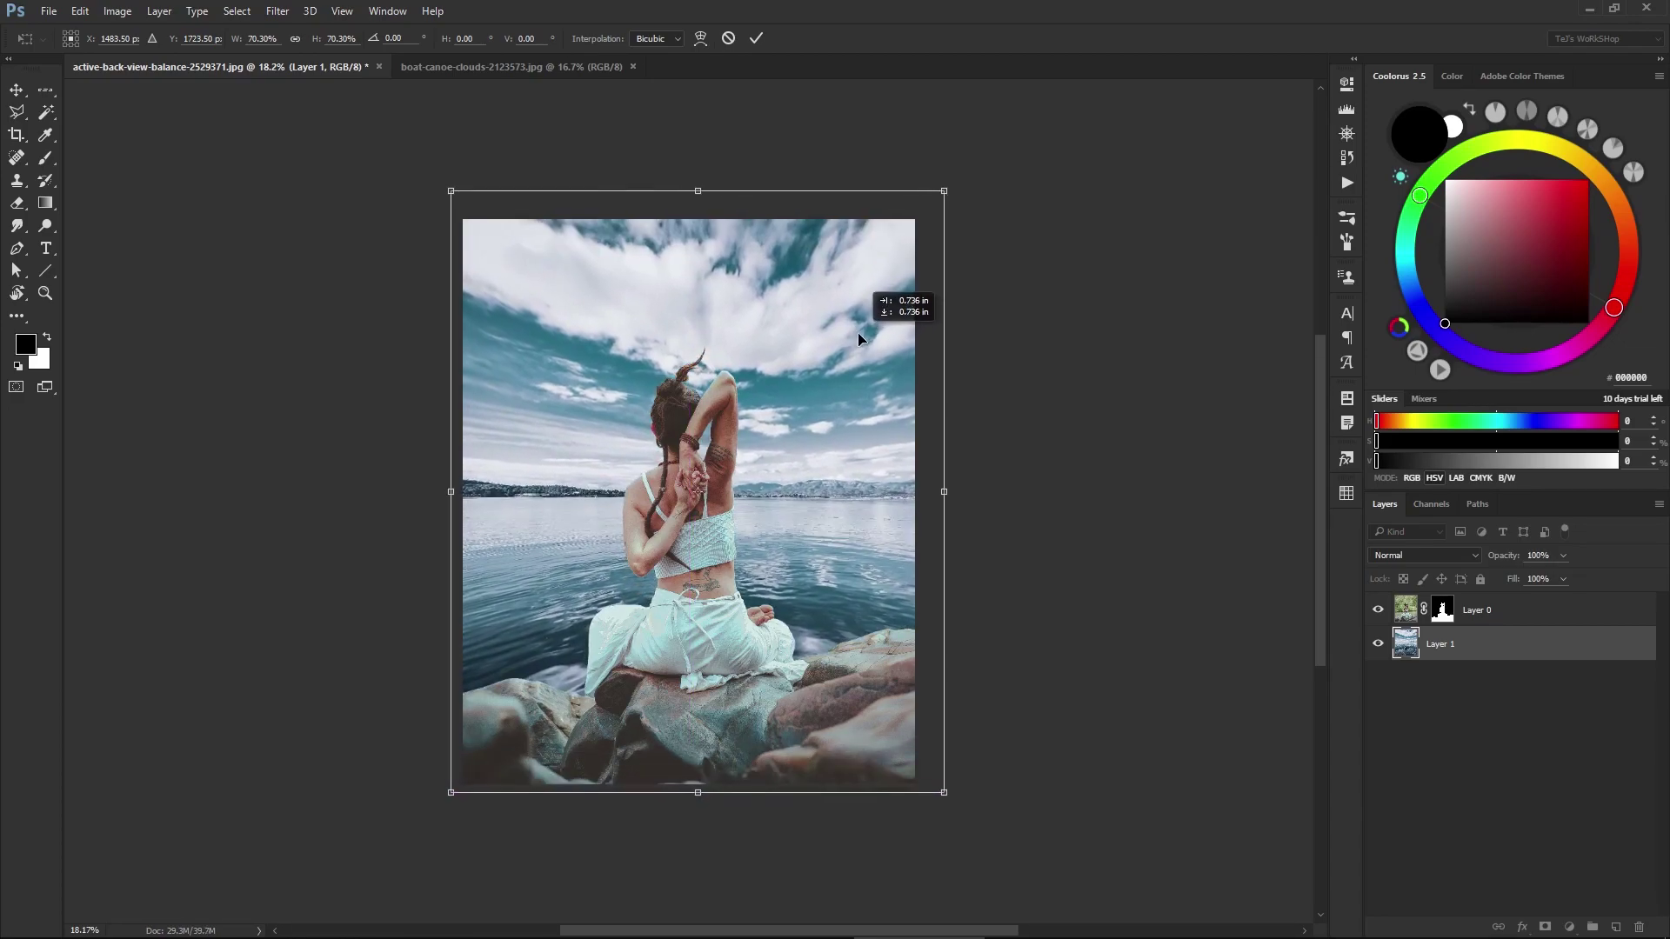
key(Return)
key(ctrl+0)
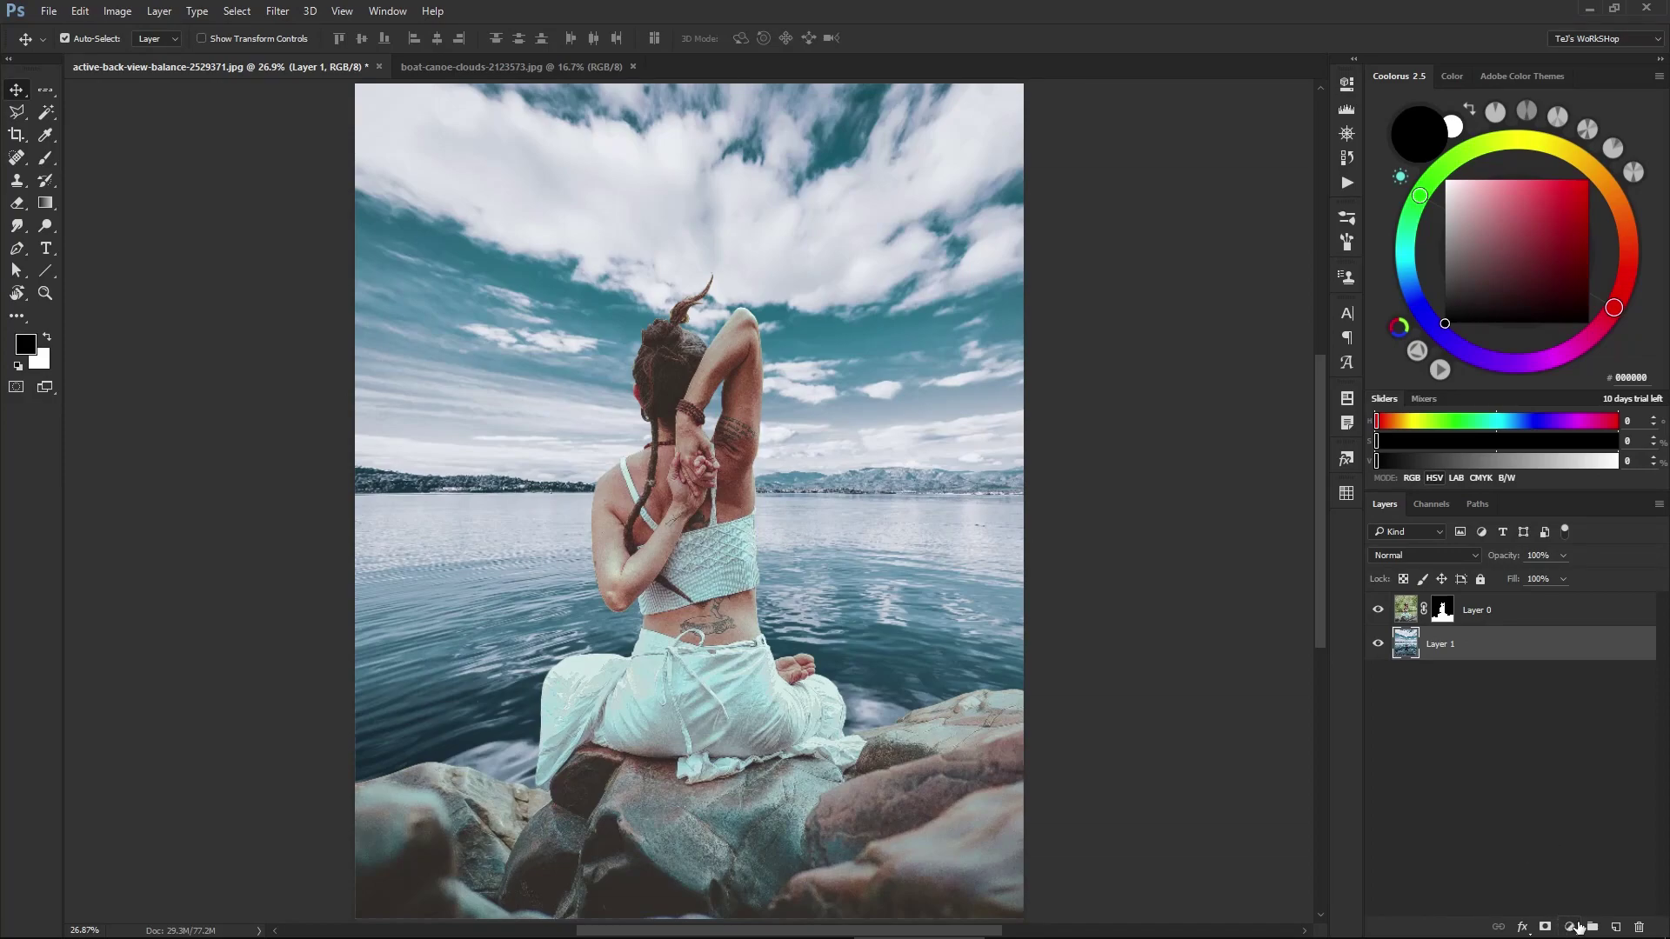
- On a new layer, drag a white-to-transparent gradient down over the sky and upper lake
click(1616, 927)
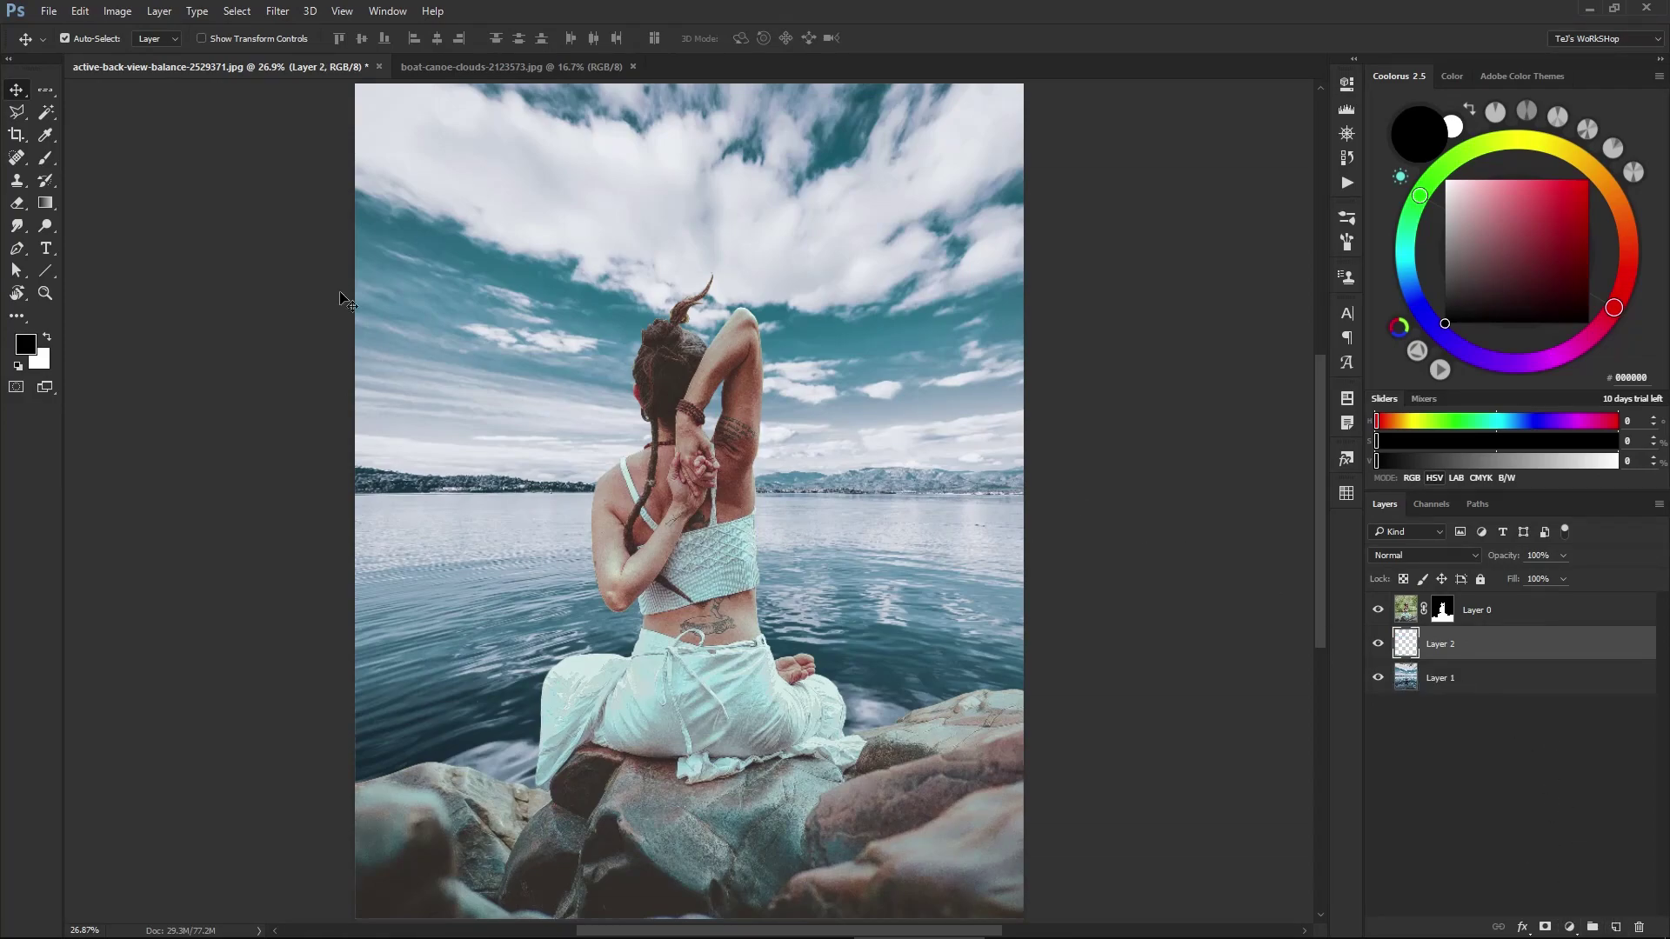
click(47, 205)
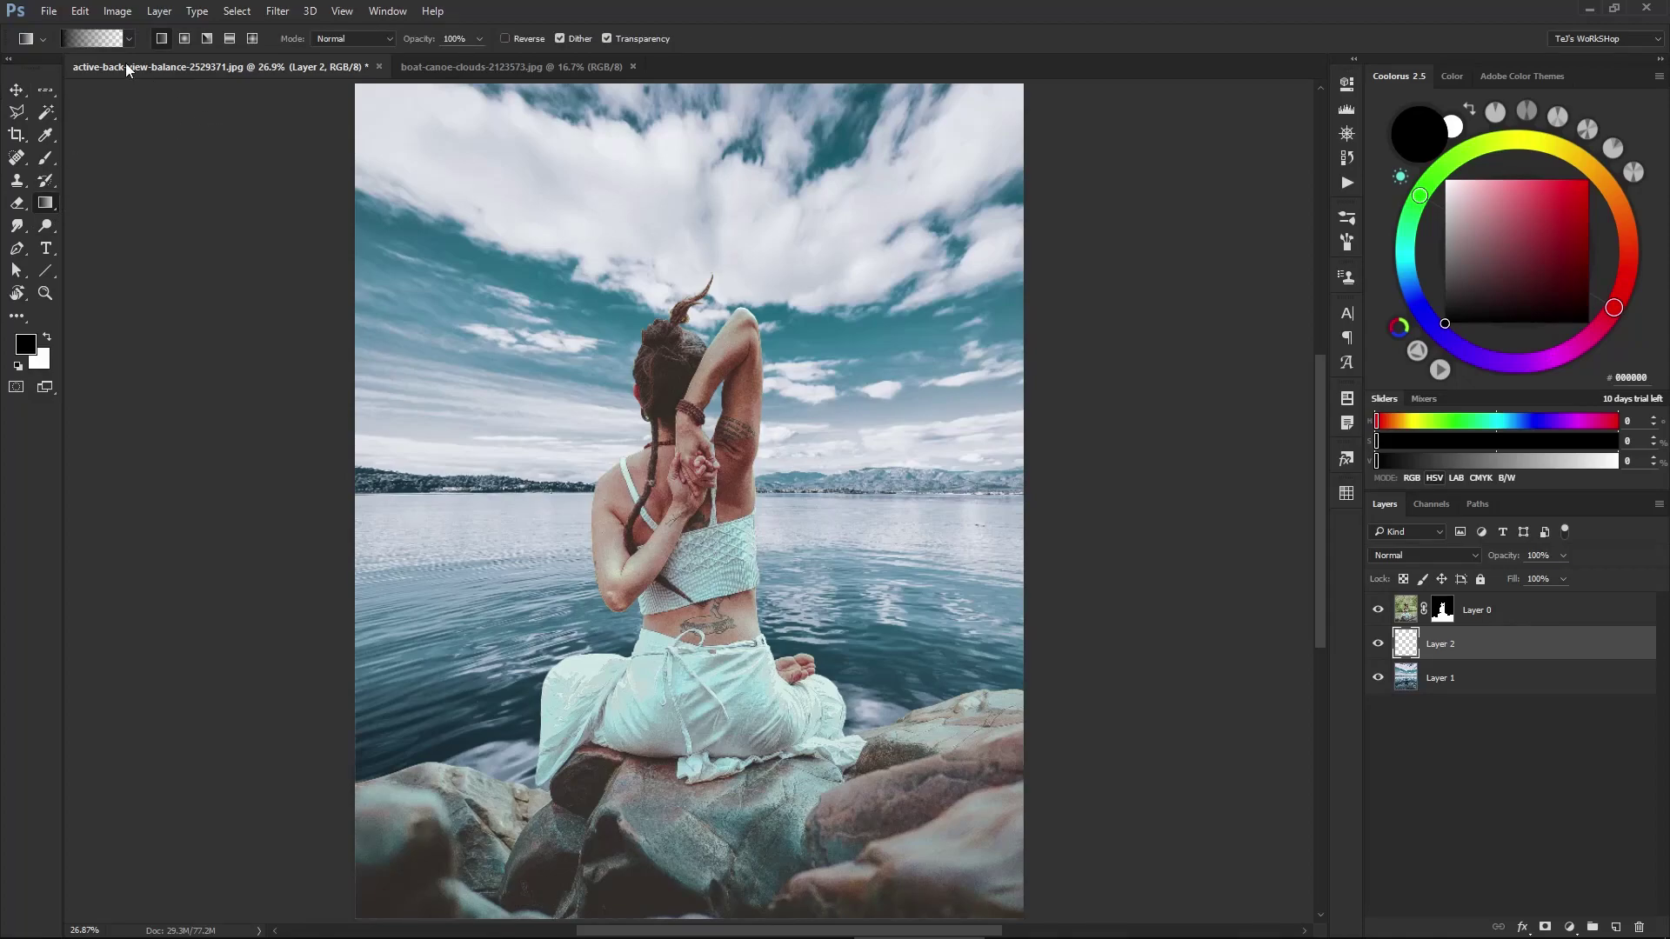
click(127, 40)
double_click(70, 78)
key(x)
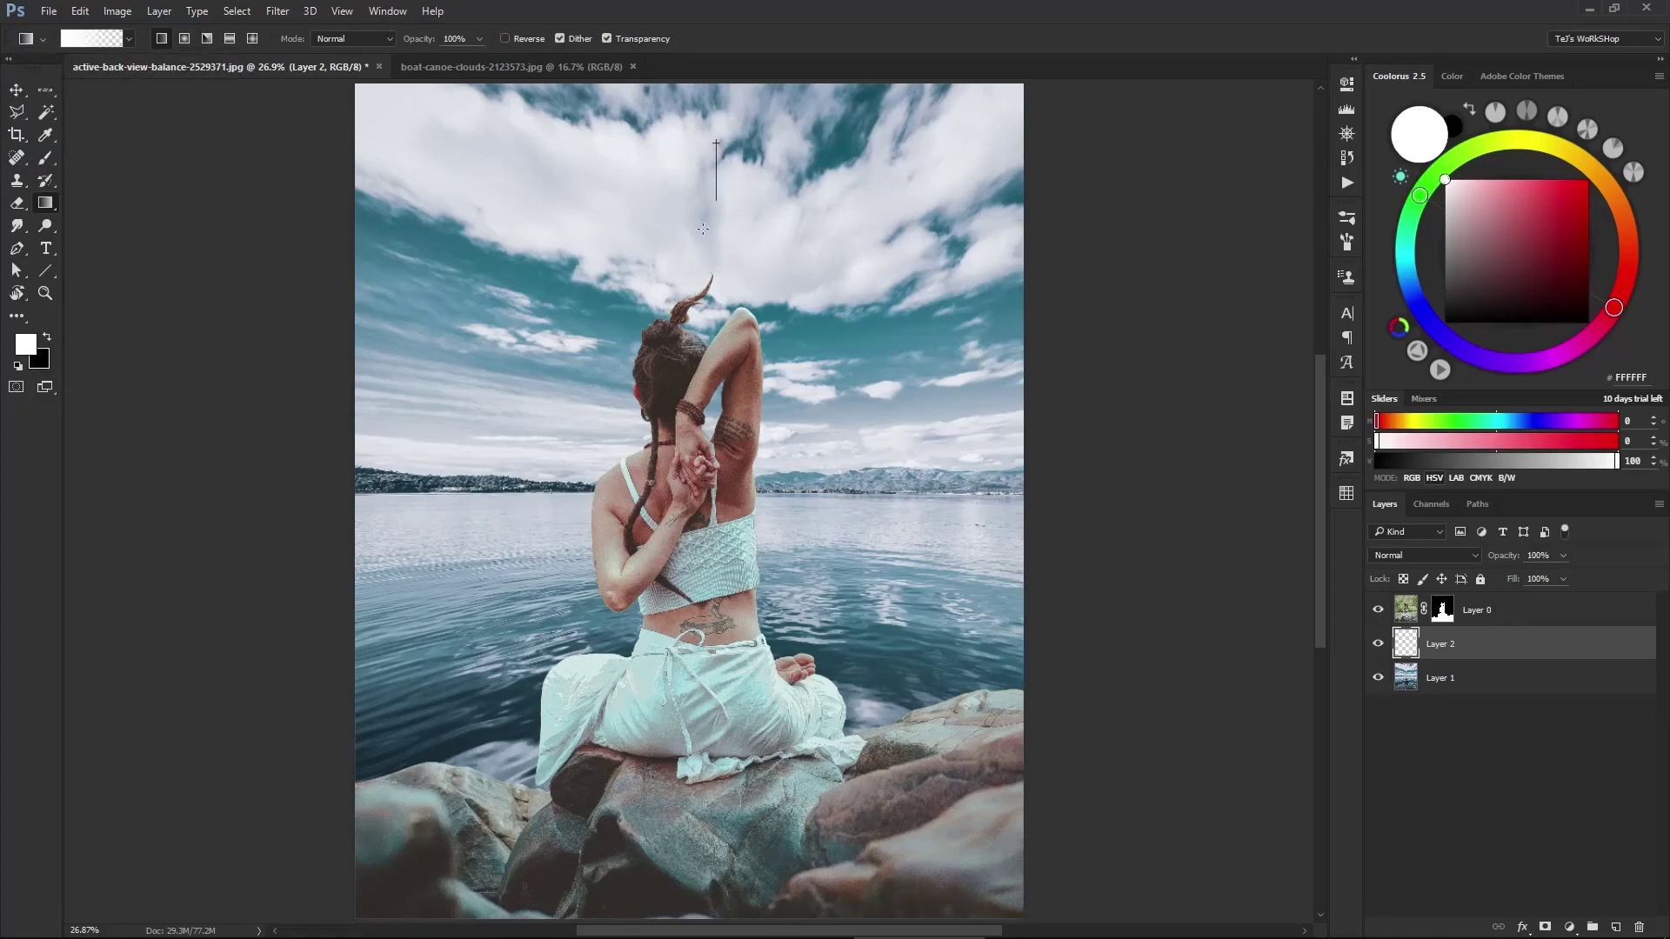
drag(728, 662, 729, 665)
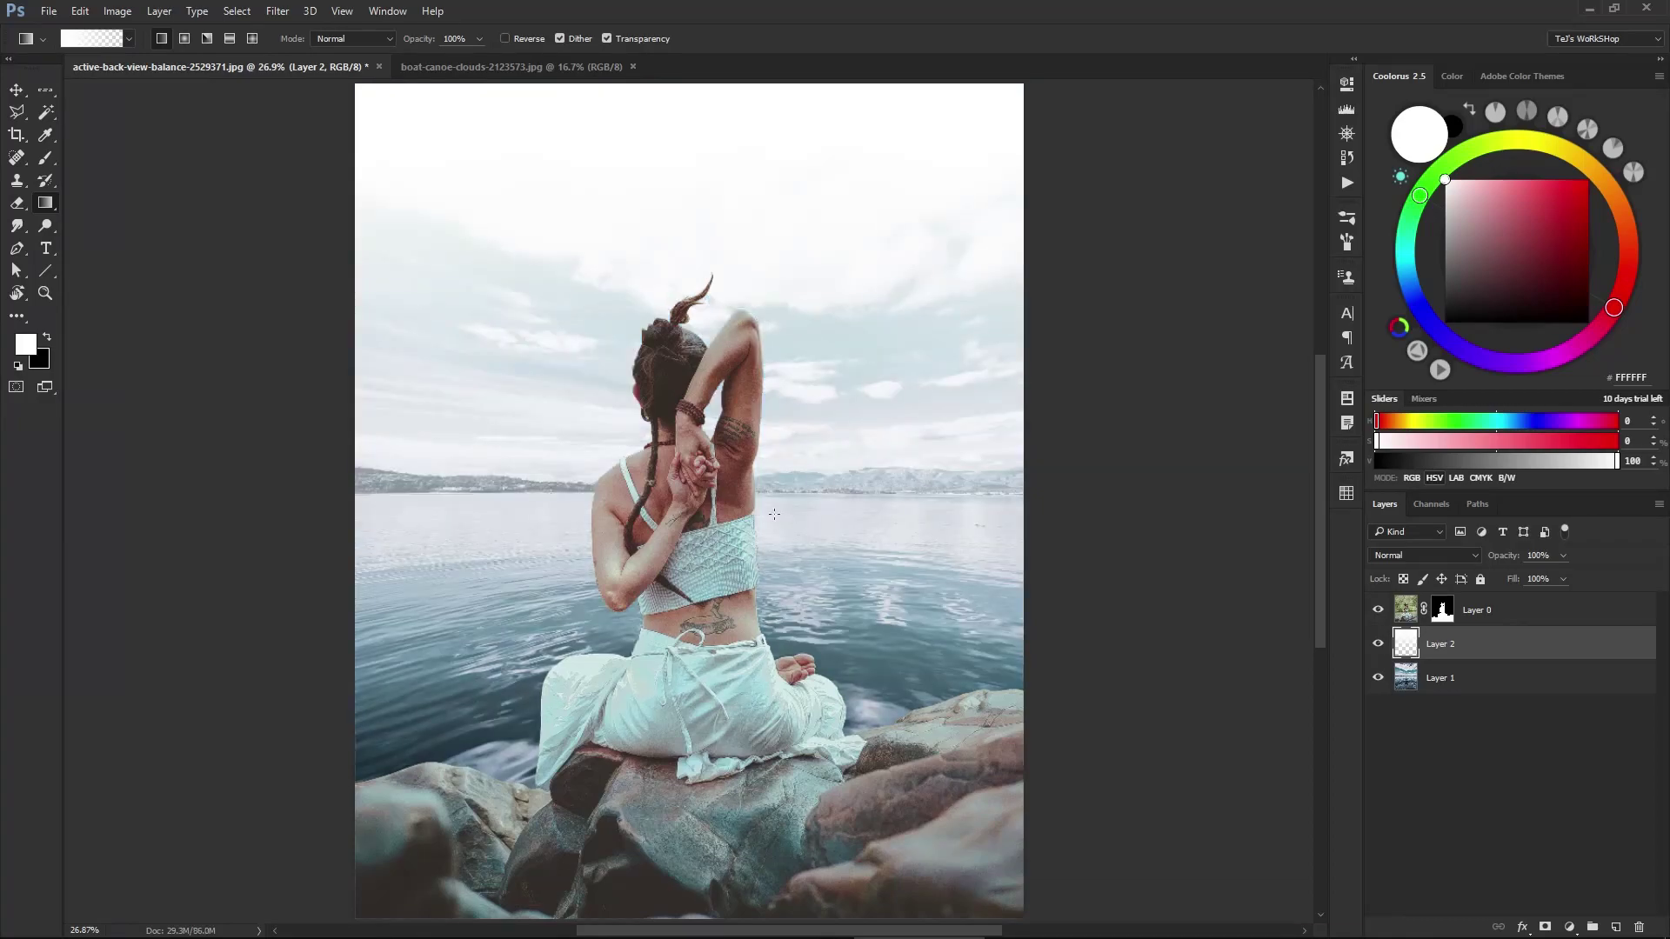
scroll(788, 448, down, 2)
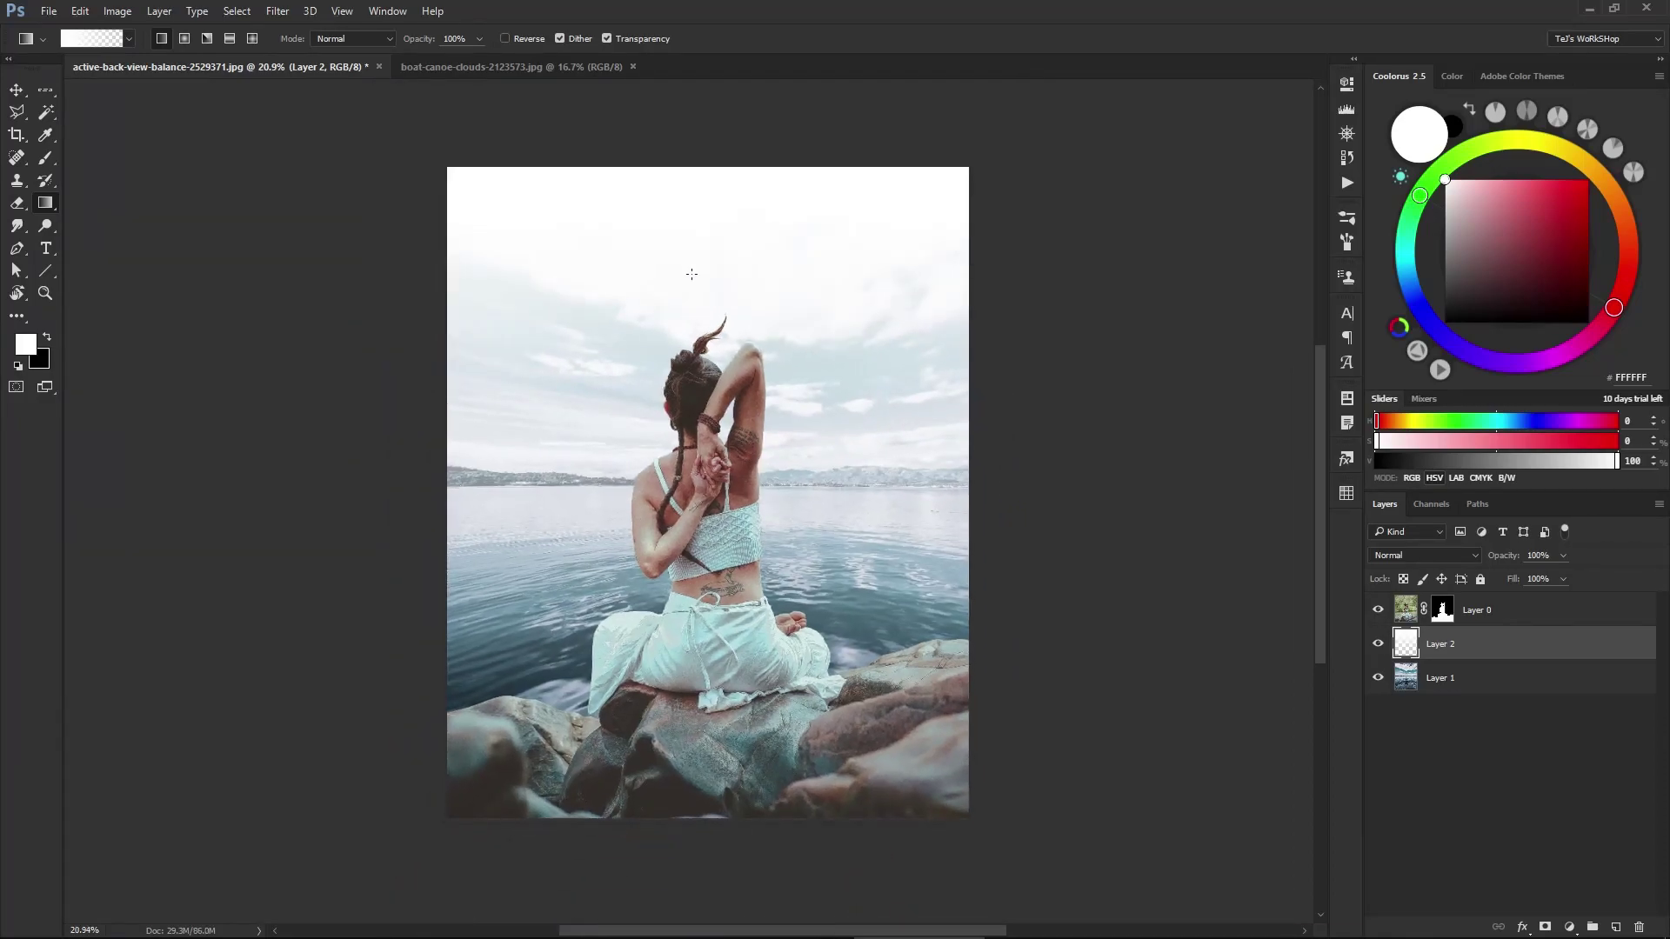
drag(735, 754, 733, 771)
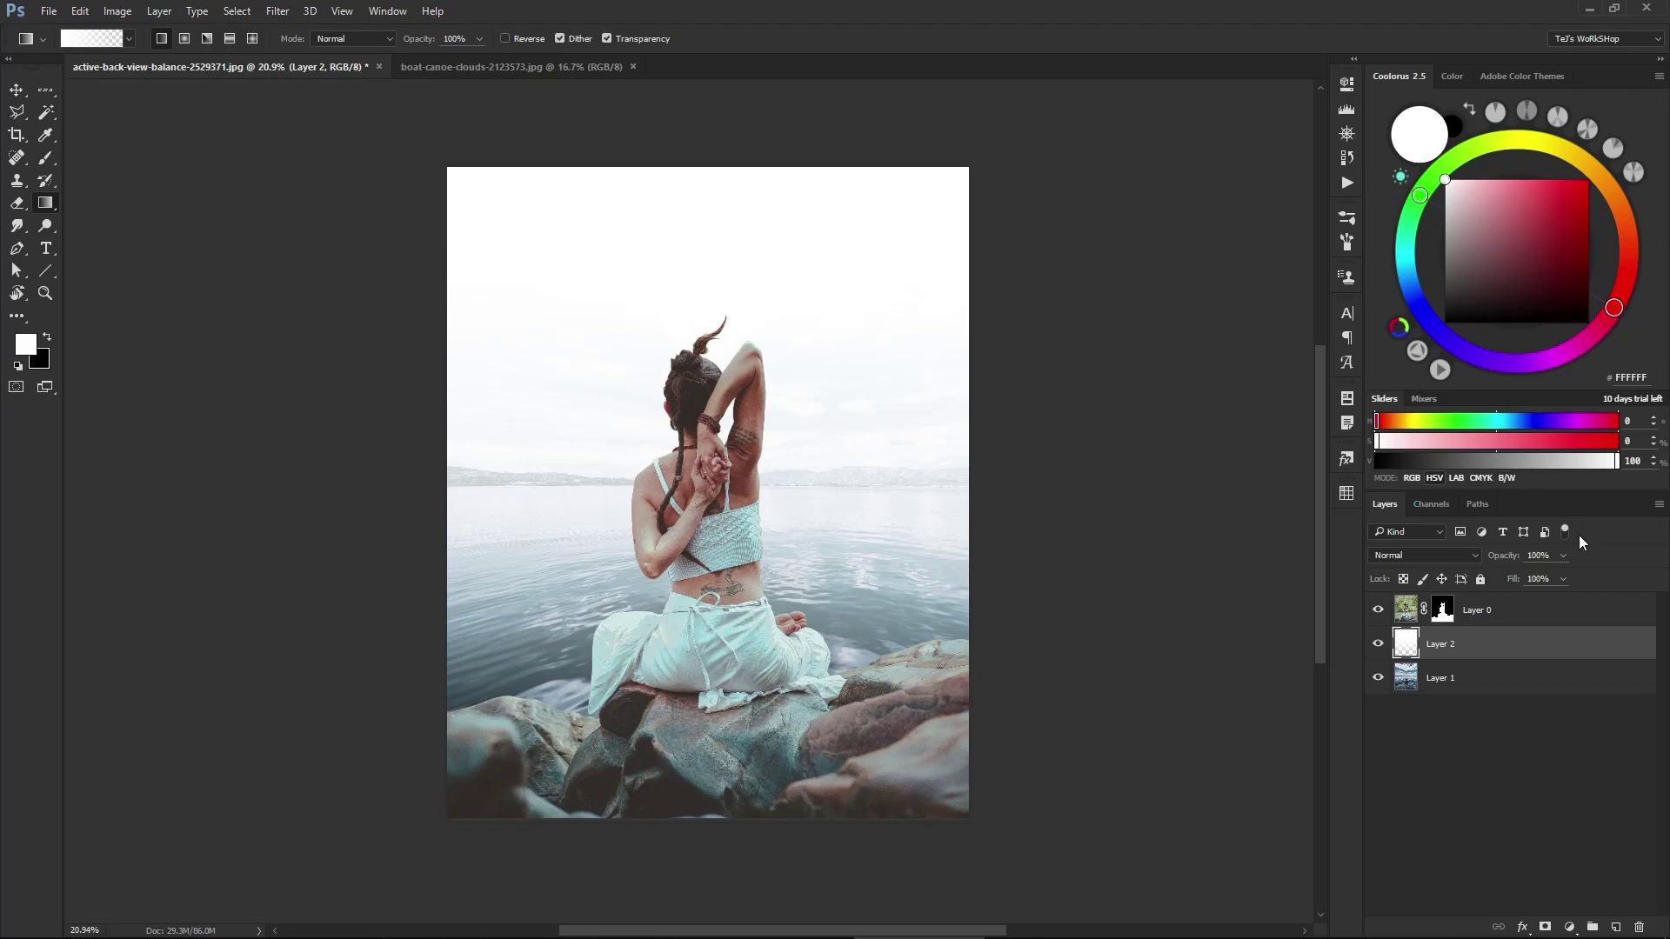
- Lower the white fade layer's opacity to 40% and compare it on and off
key(BackSpace)
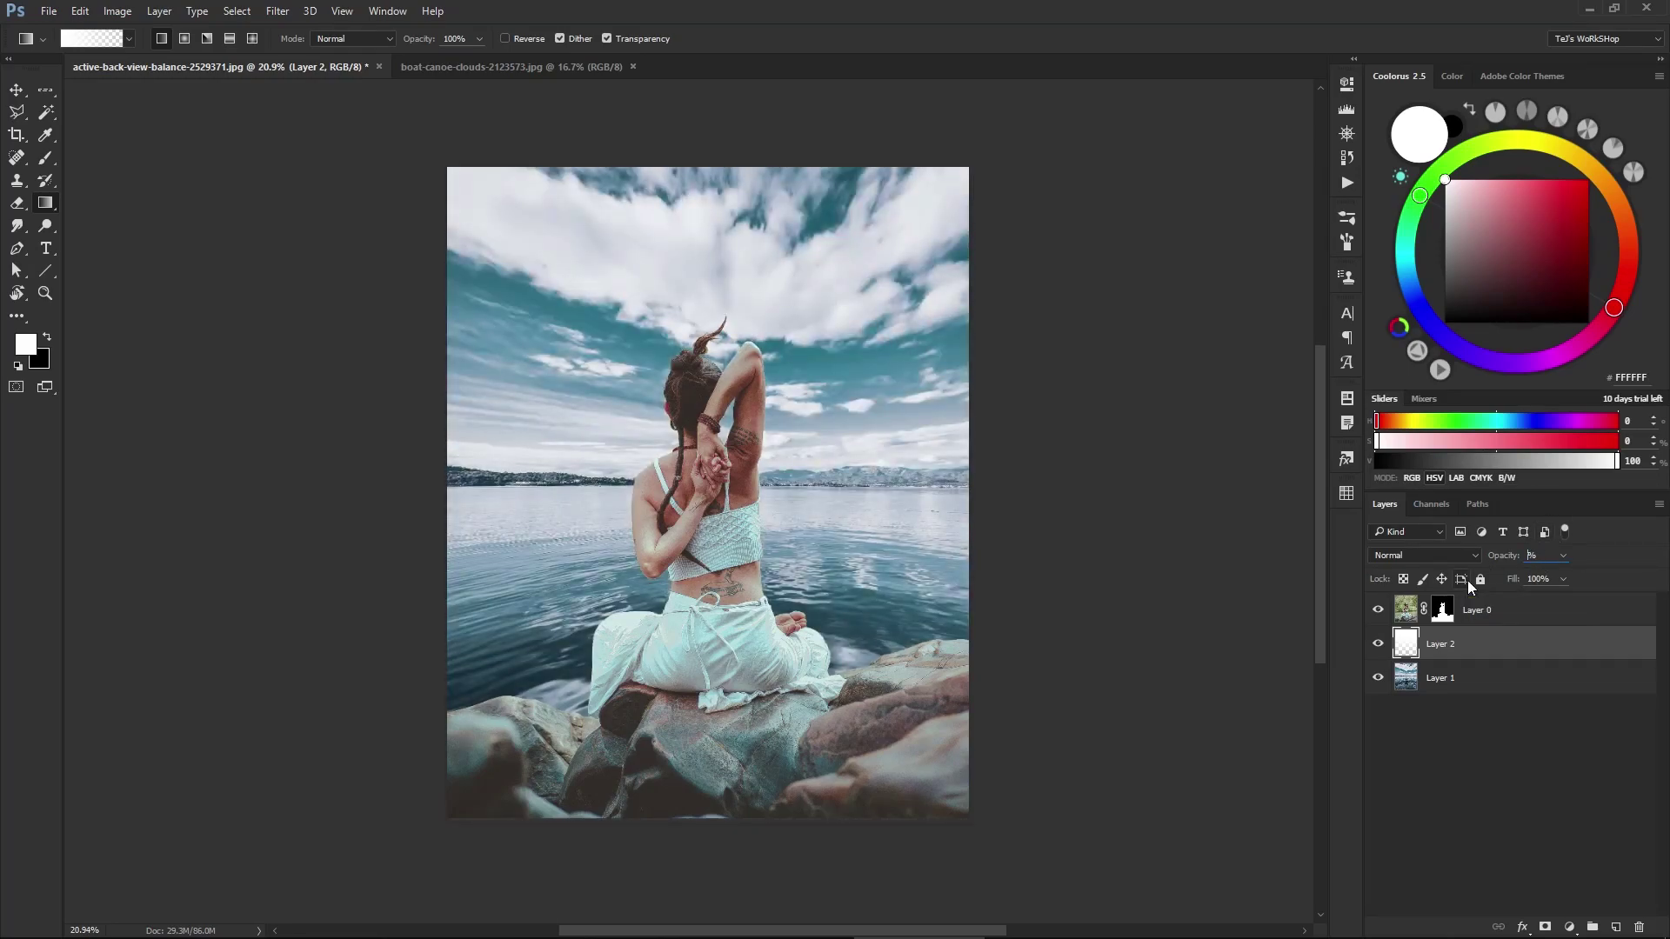
text(40)
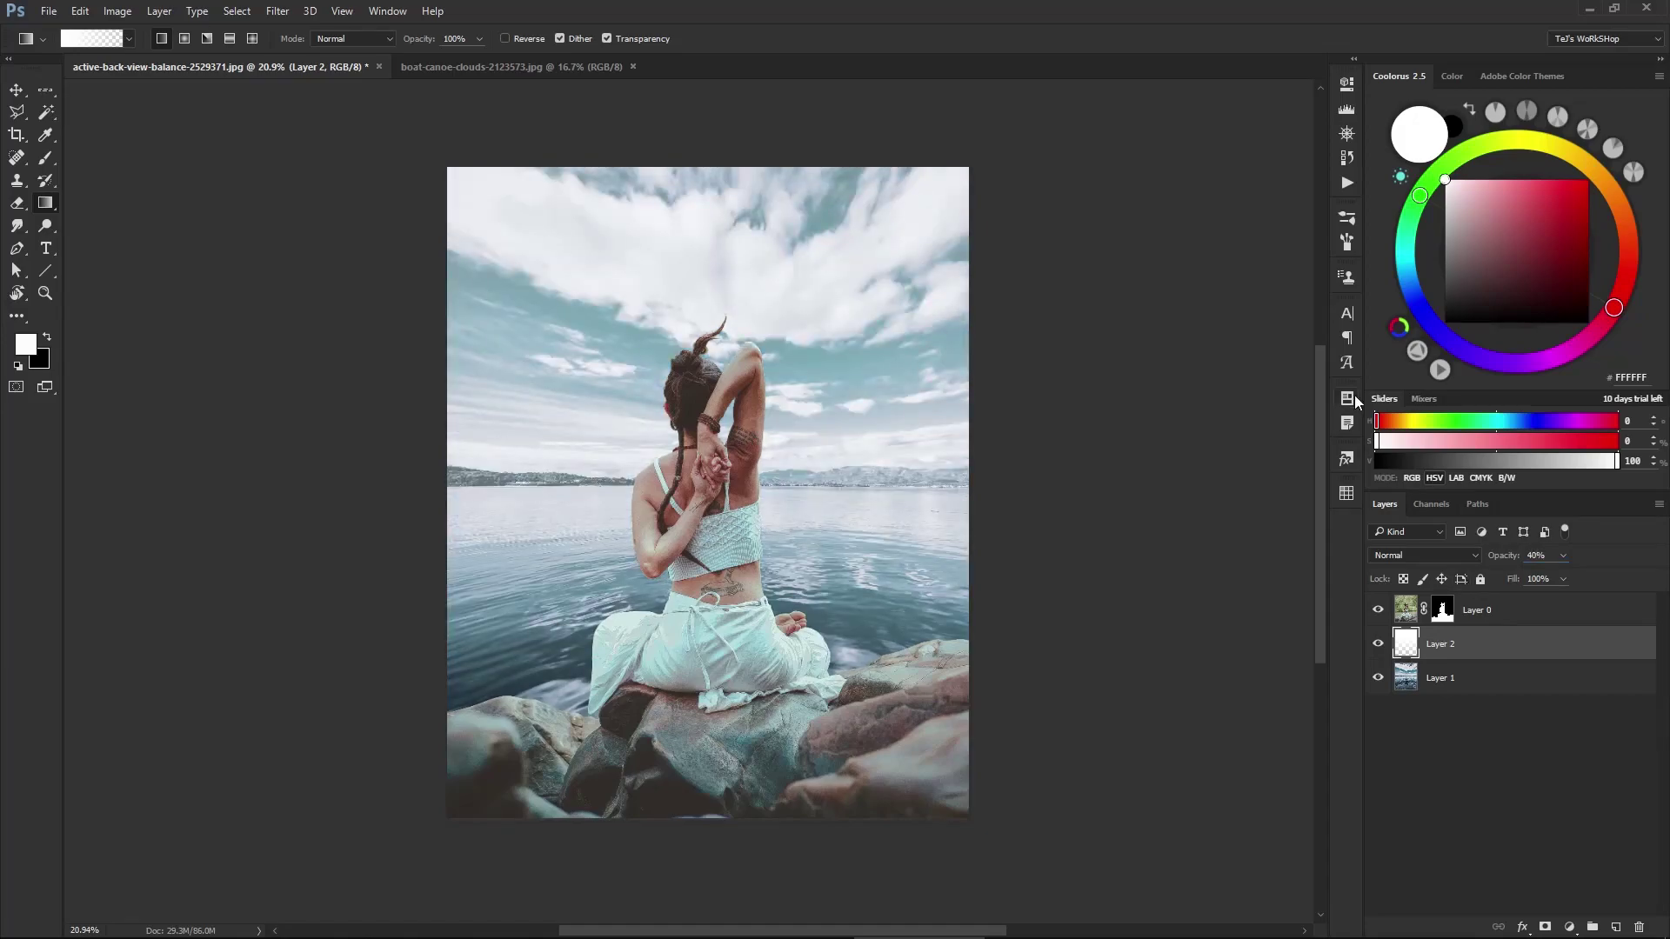
click(1378, 645)
click(1378, 645)
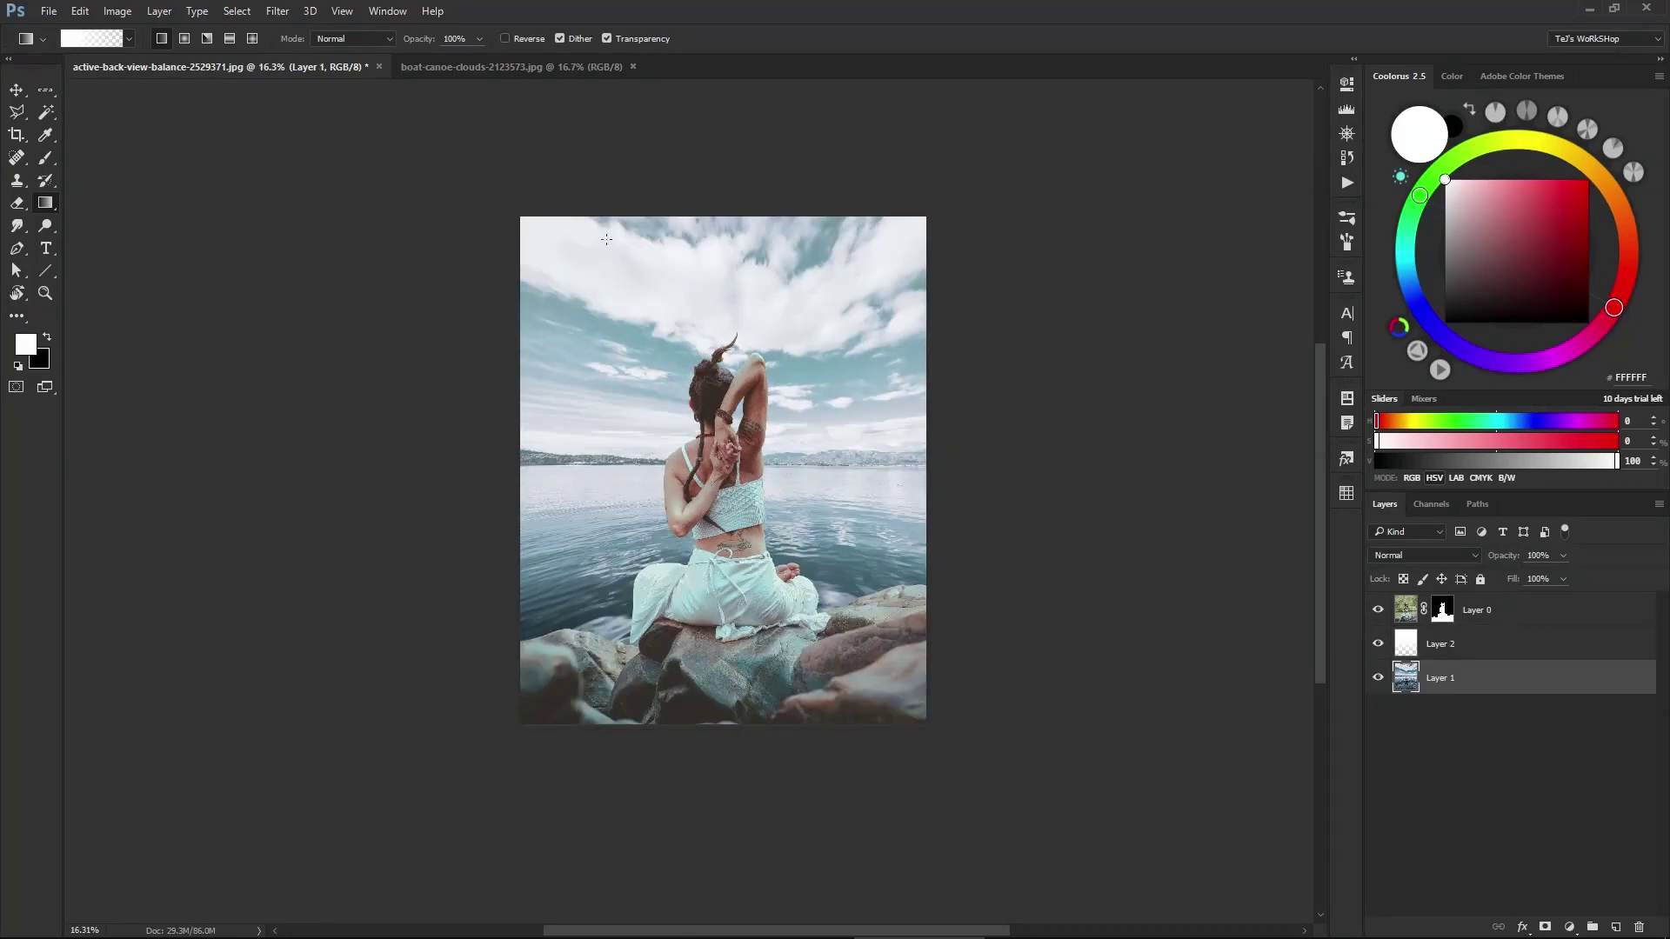
- Apply a Tilt-Shift blur to the backdrop with its focus band positioned over the rocks
click(278, 10)
mouse_move(313, 274)
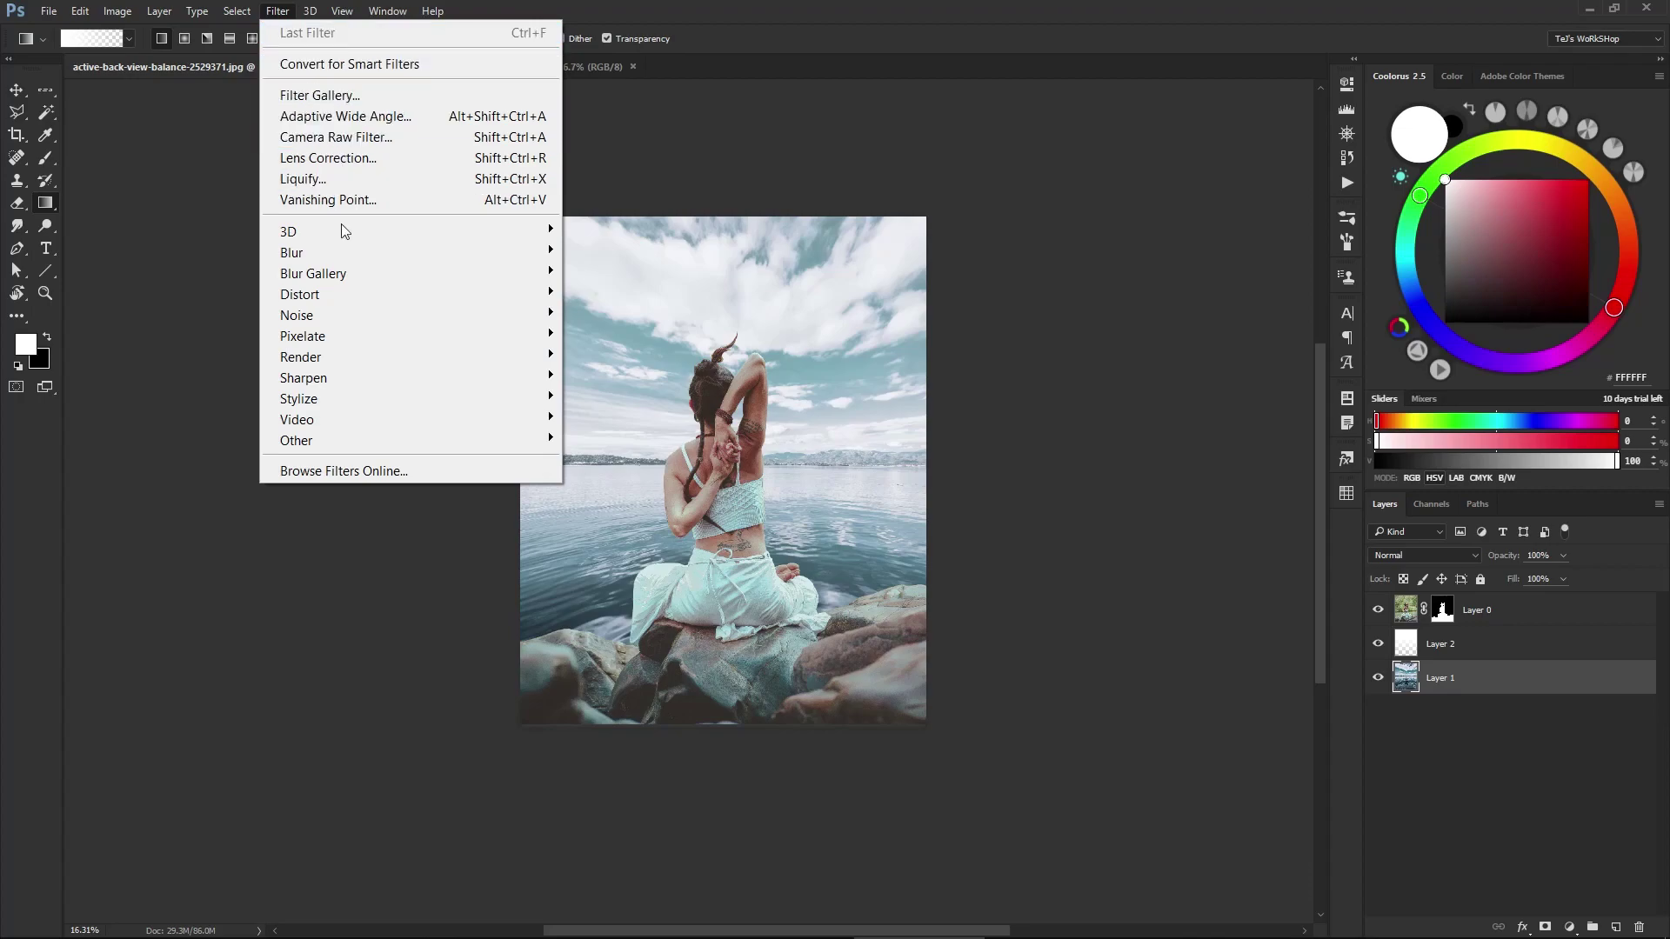
click(620, 312)
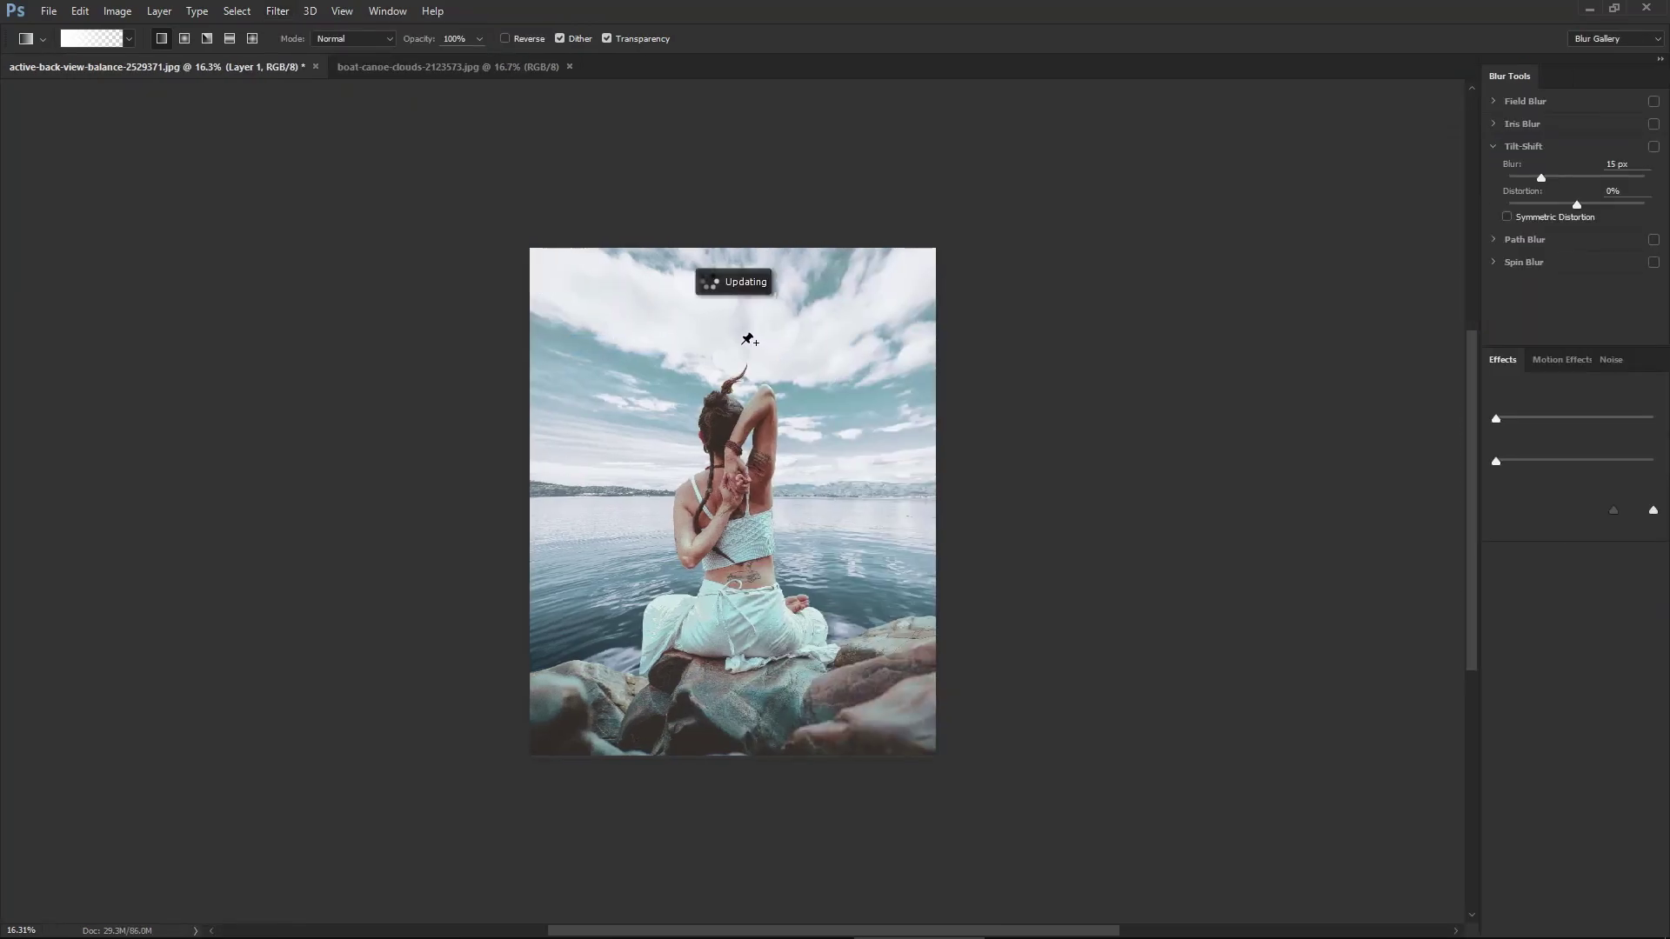
drag(733, 504, 762, 722)
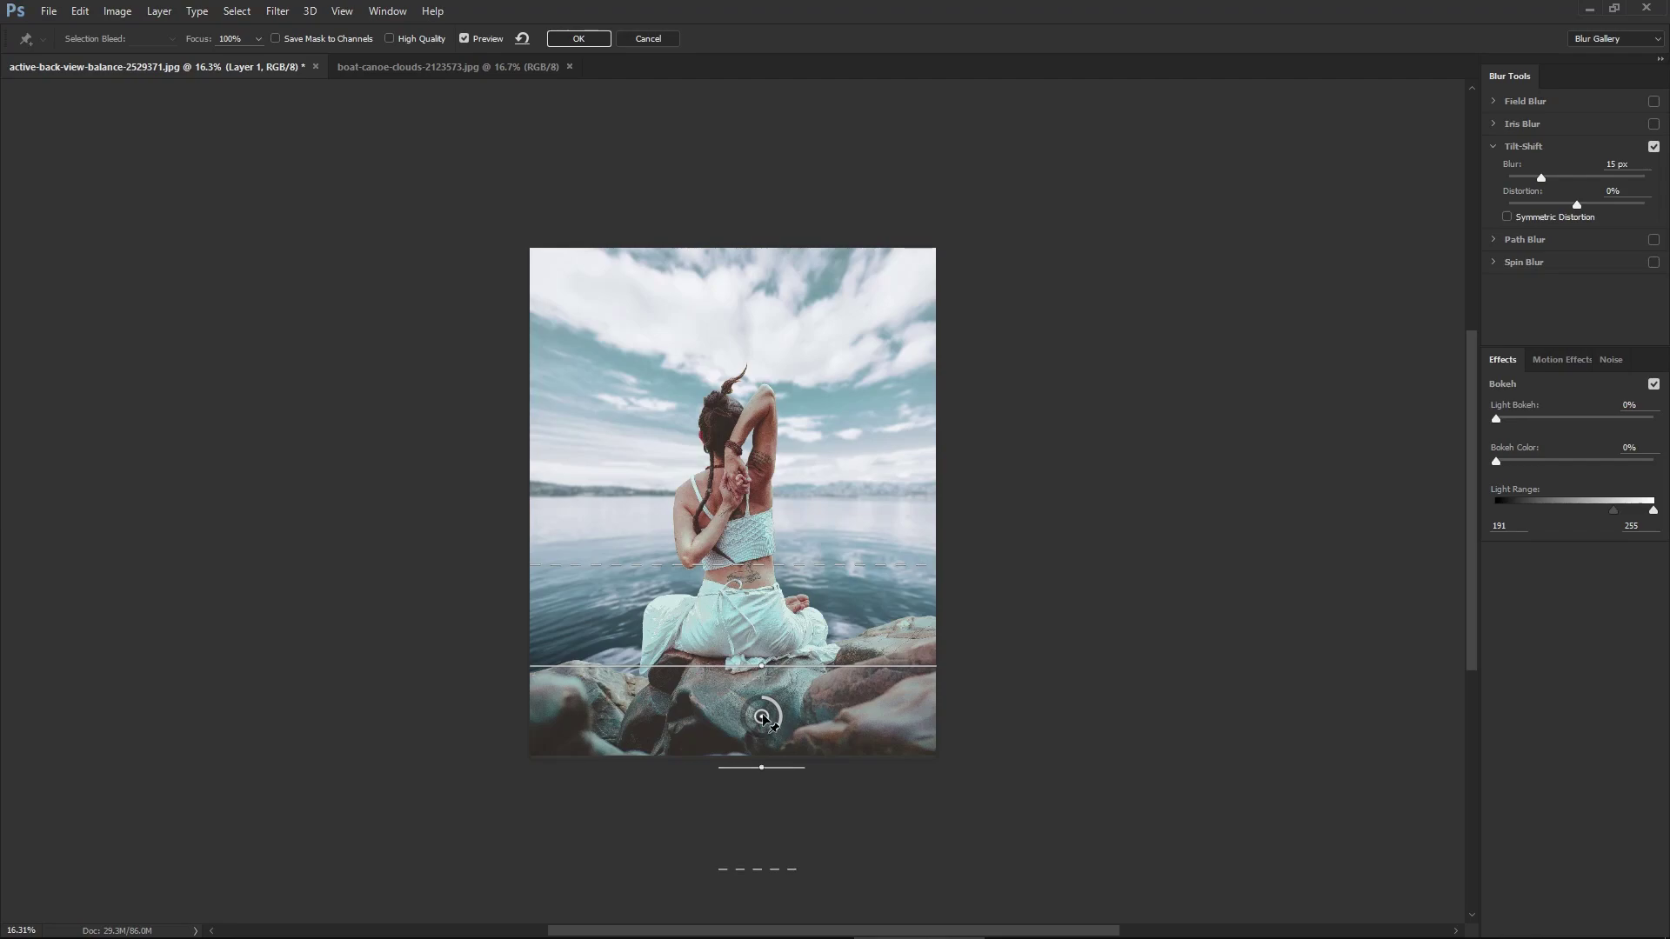
mouse_move(762, 718)
mouse_down()
mouse_move(758, 658)
mouse_move(796, 618)
mouse_move(796, 588)
mouse_up()
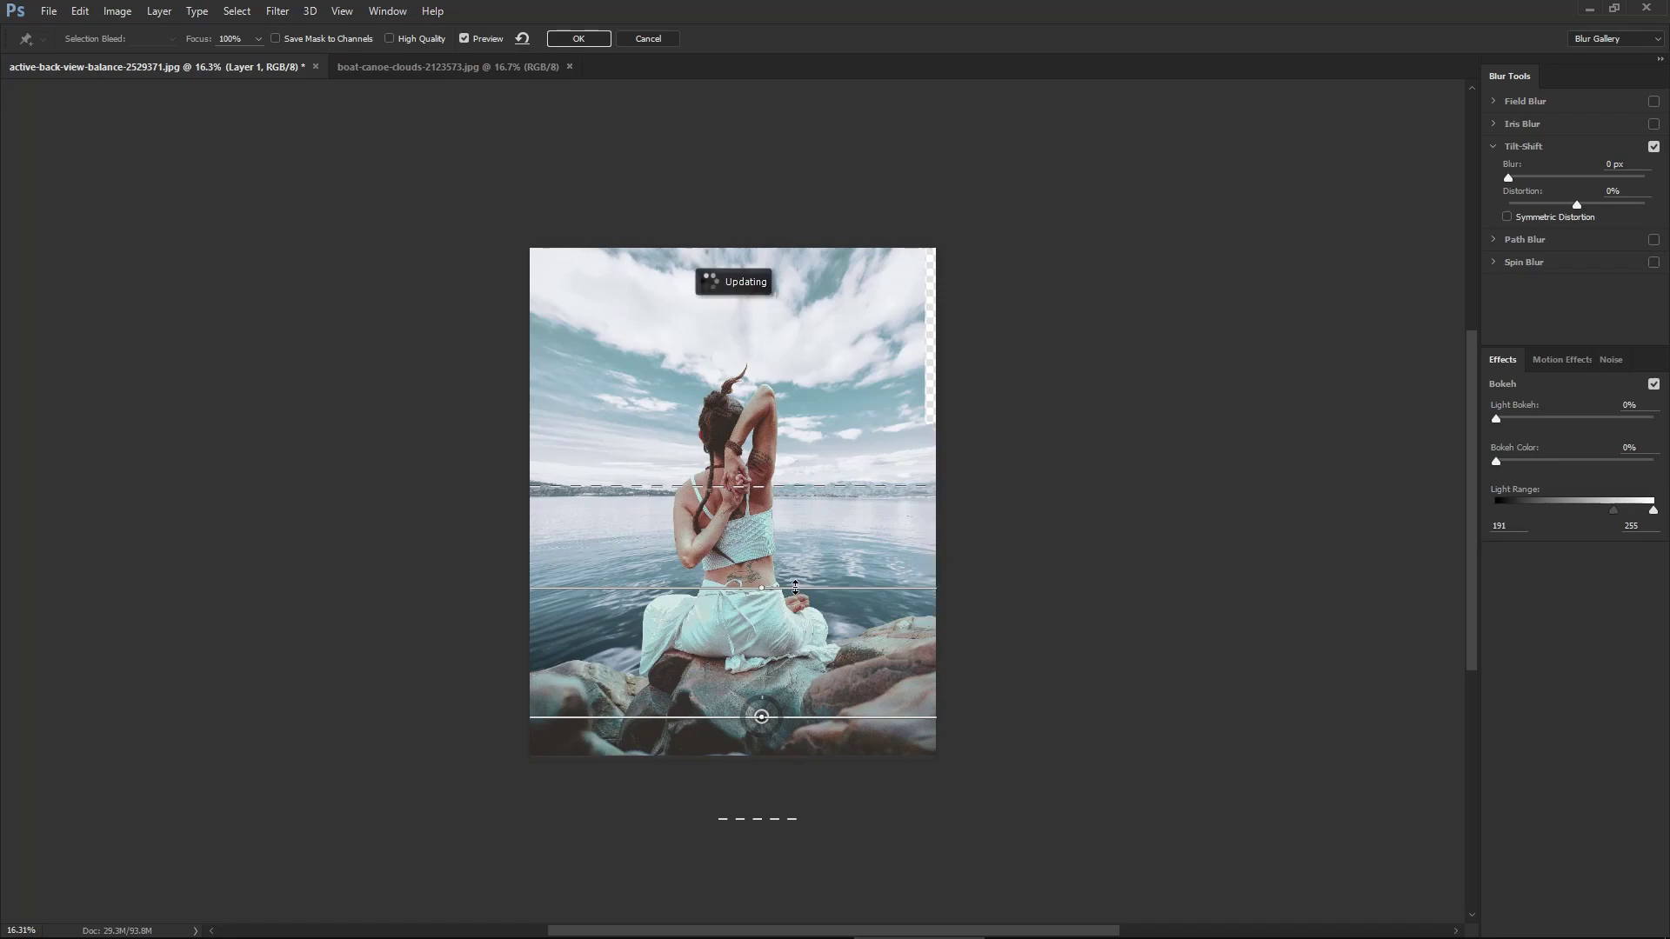
drag(795, 582, 795, 573)
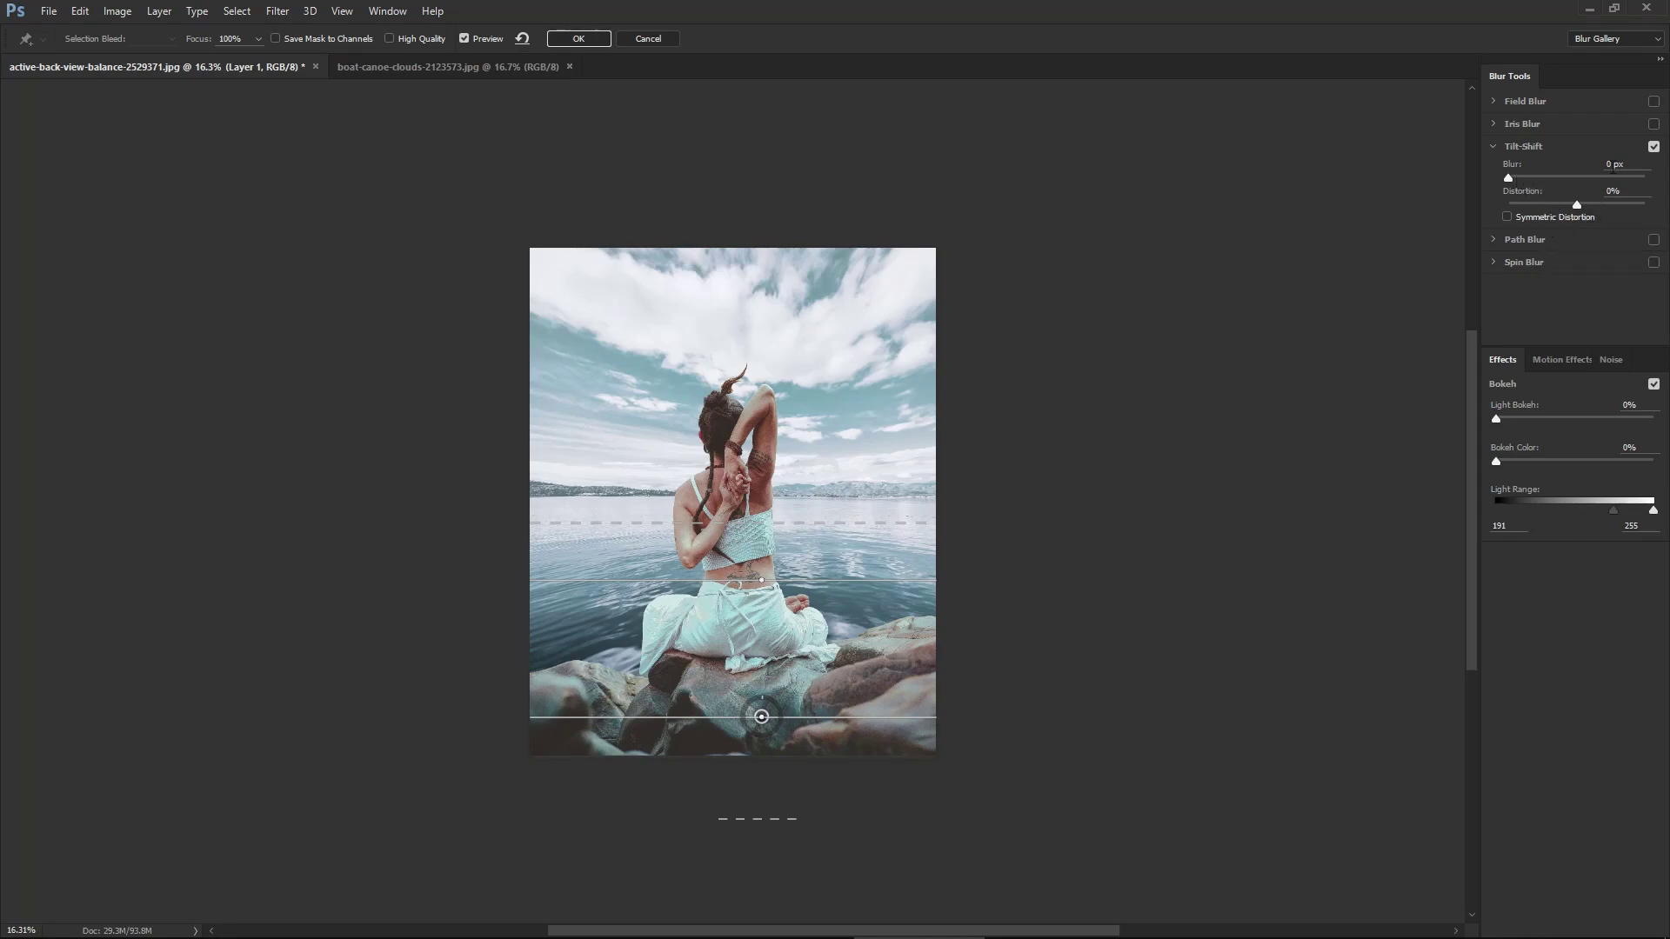
- Set the tilt-shift blur to 15 px with 20% light bokeh and 86% bokeh colour, and apply
text(156)
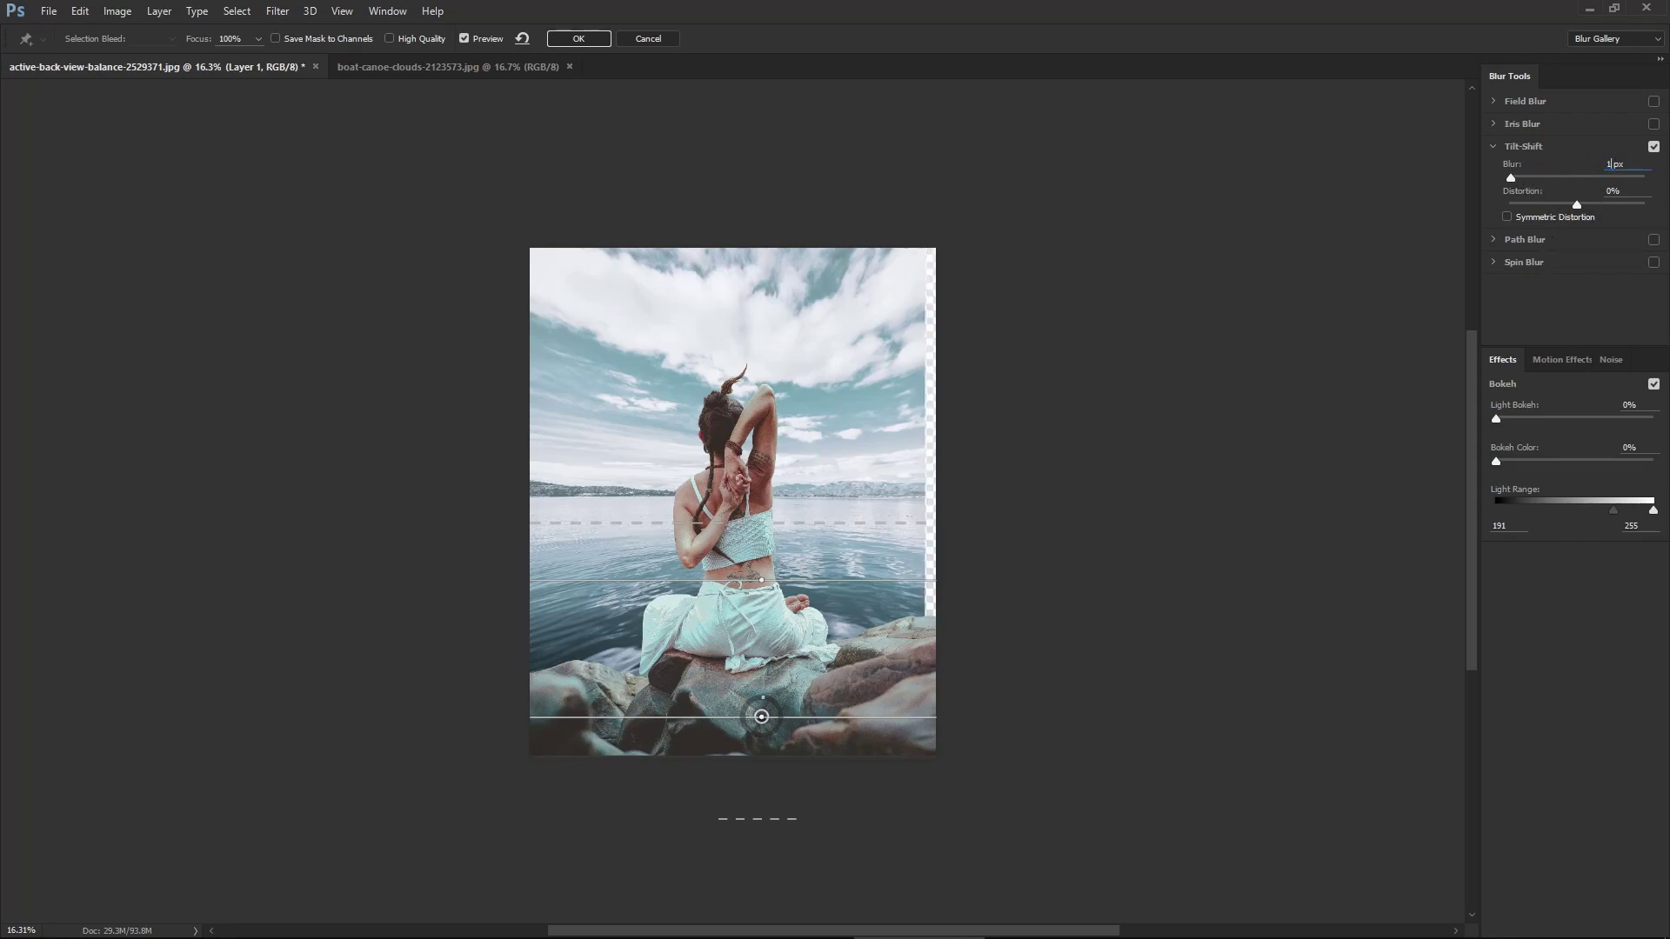
key(BackSpace)
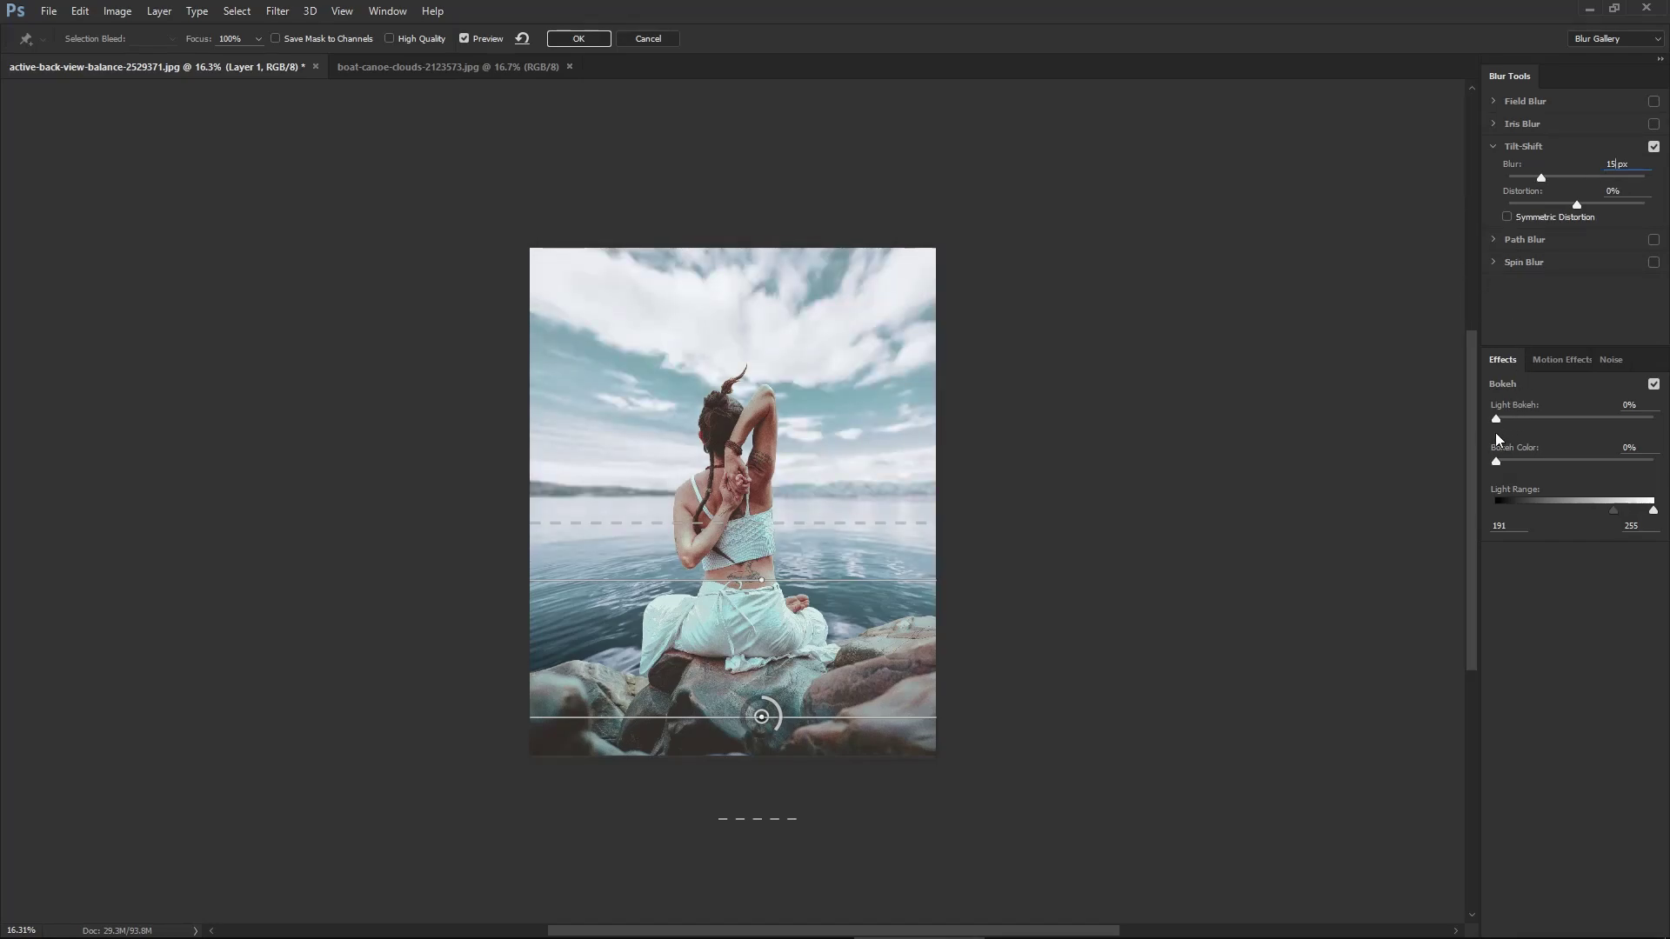
mouse_move(1496, 419)
mouse_down()
mouse_move(1521, 418)
mouse_move(1541, 461)
mouse_move(1630, 460)
mouse_up()
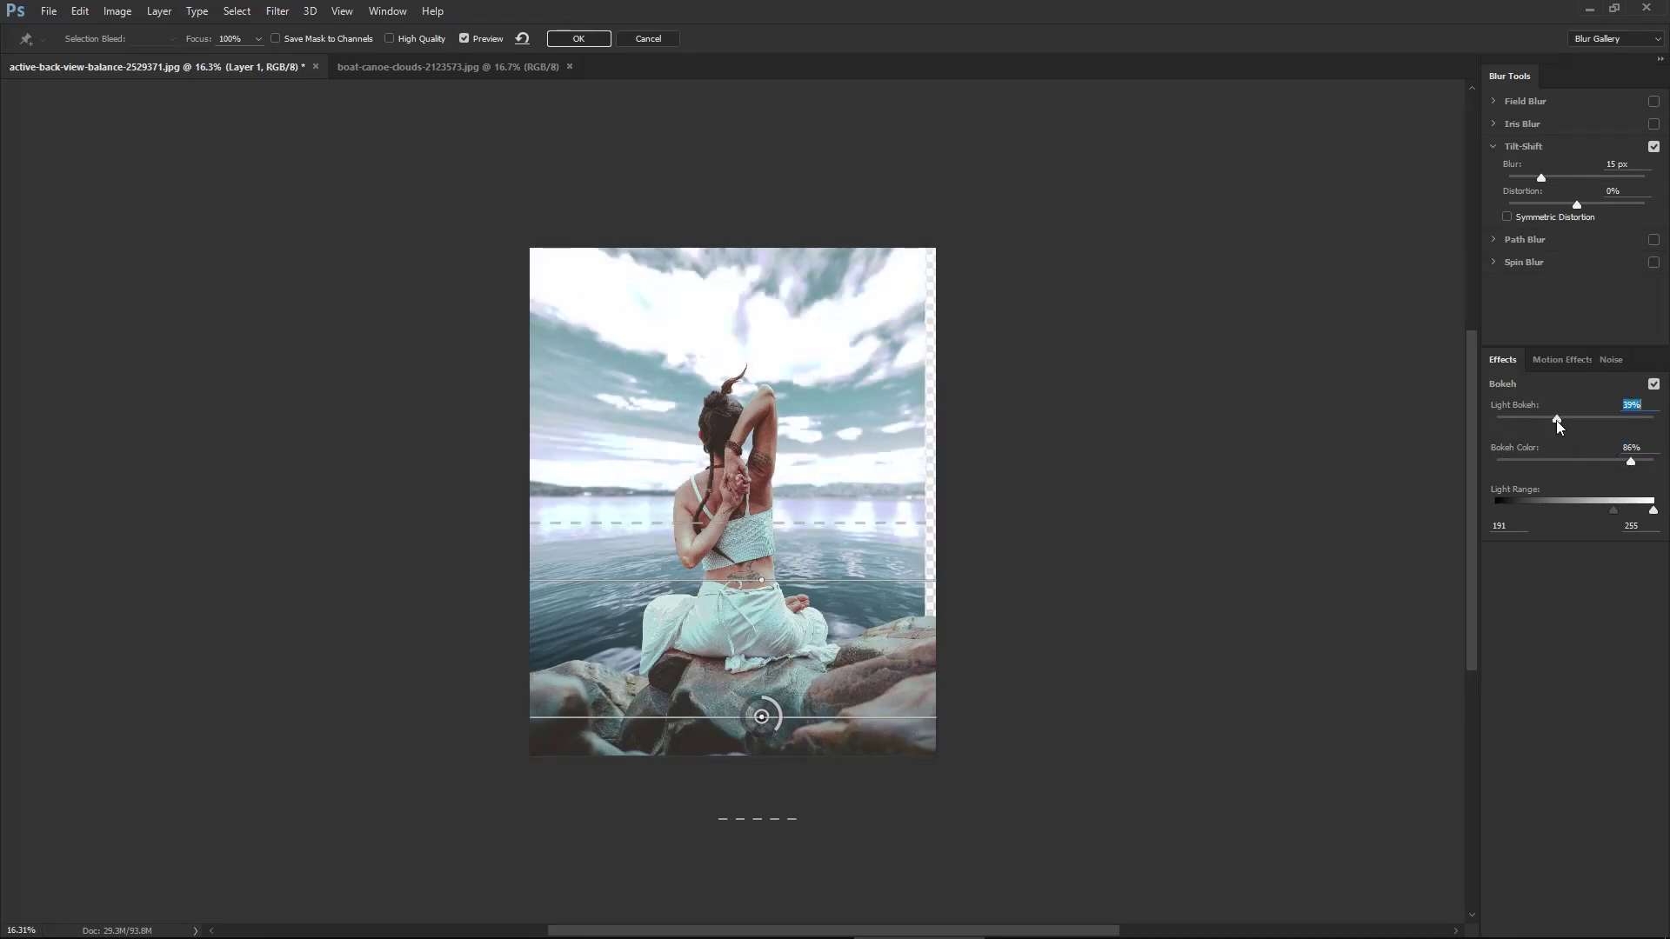
mouse_move(1557, 421)
mouse_down()
mouse_move(1512, 416)
mouse_move(1528, 415)
mouse_up()
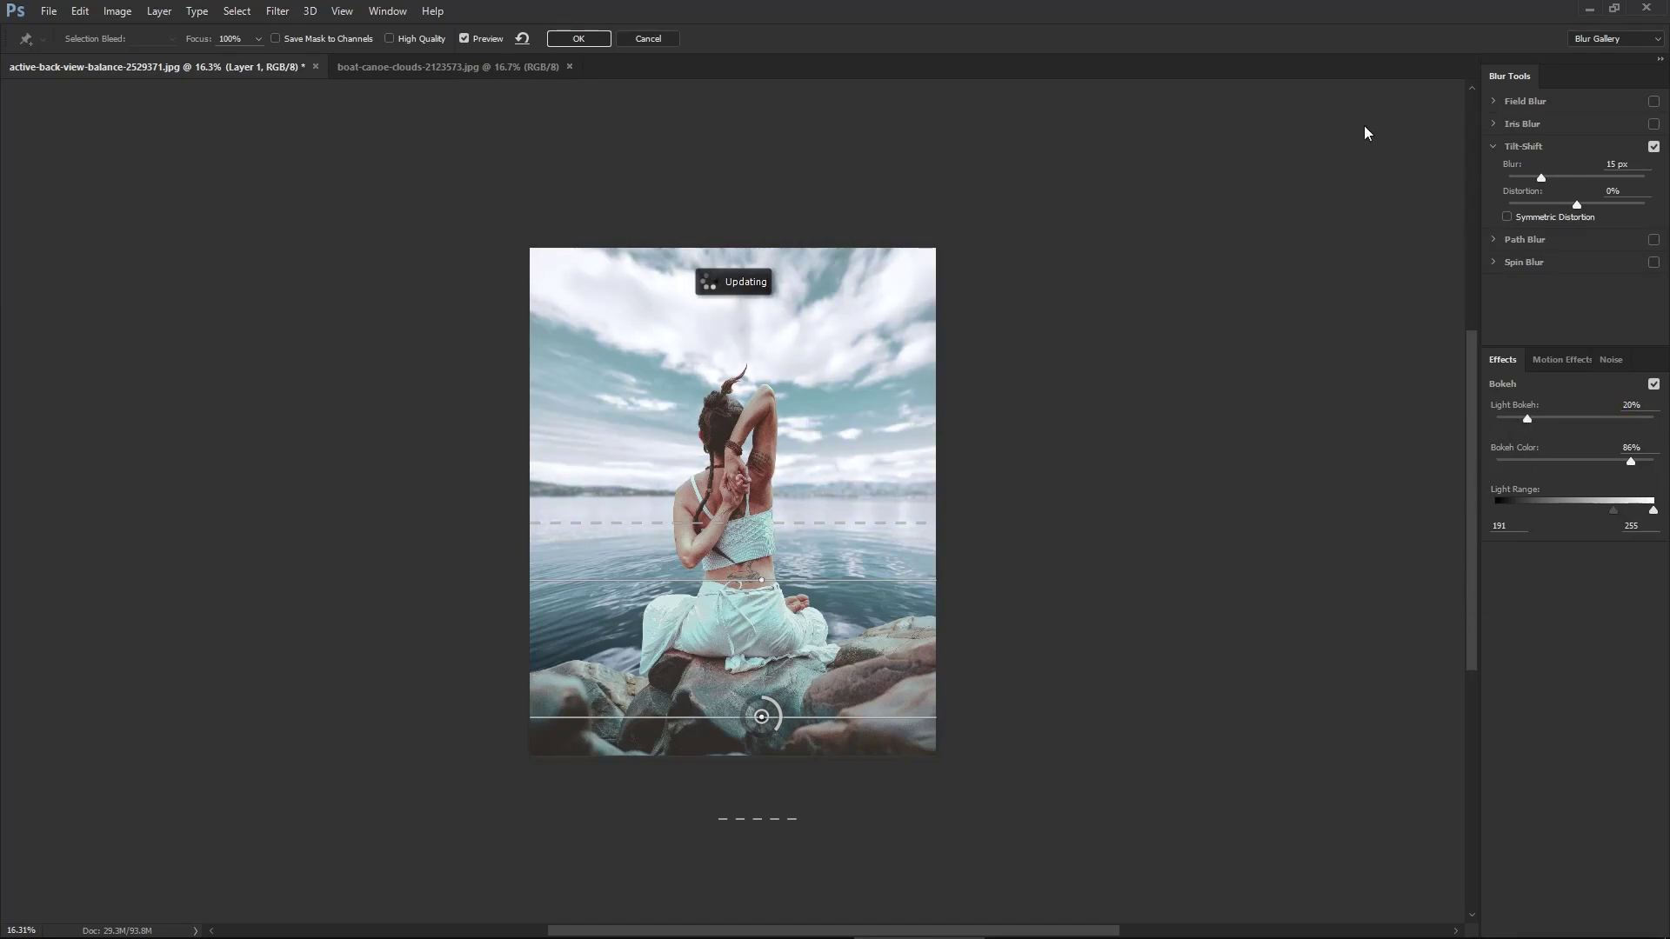
click(579, 38)
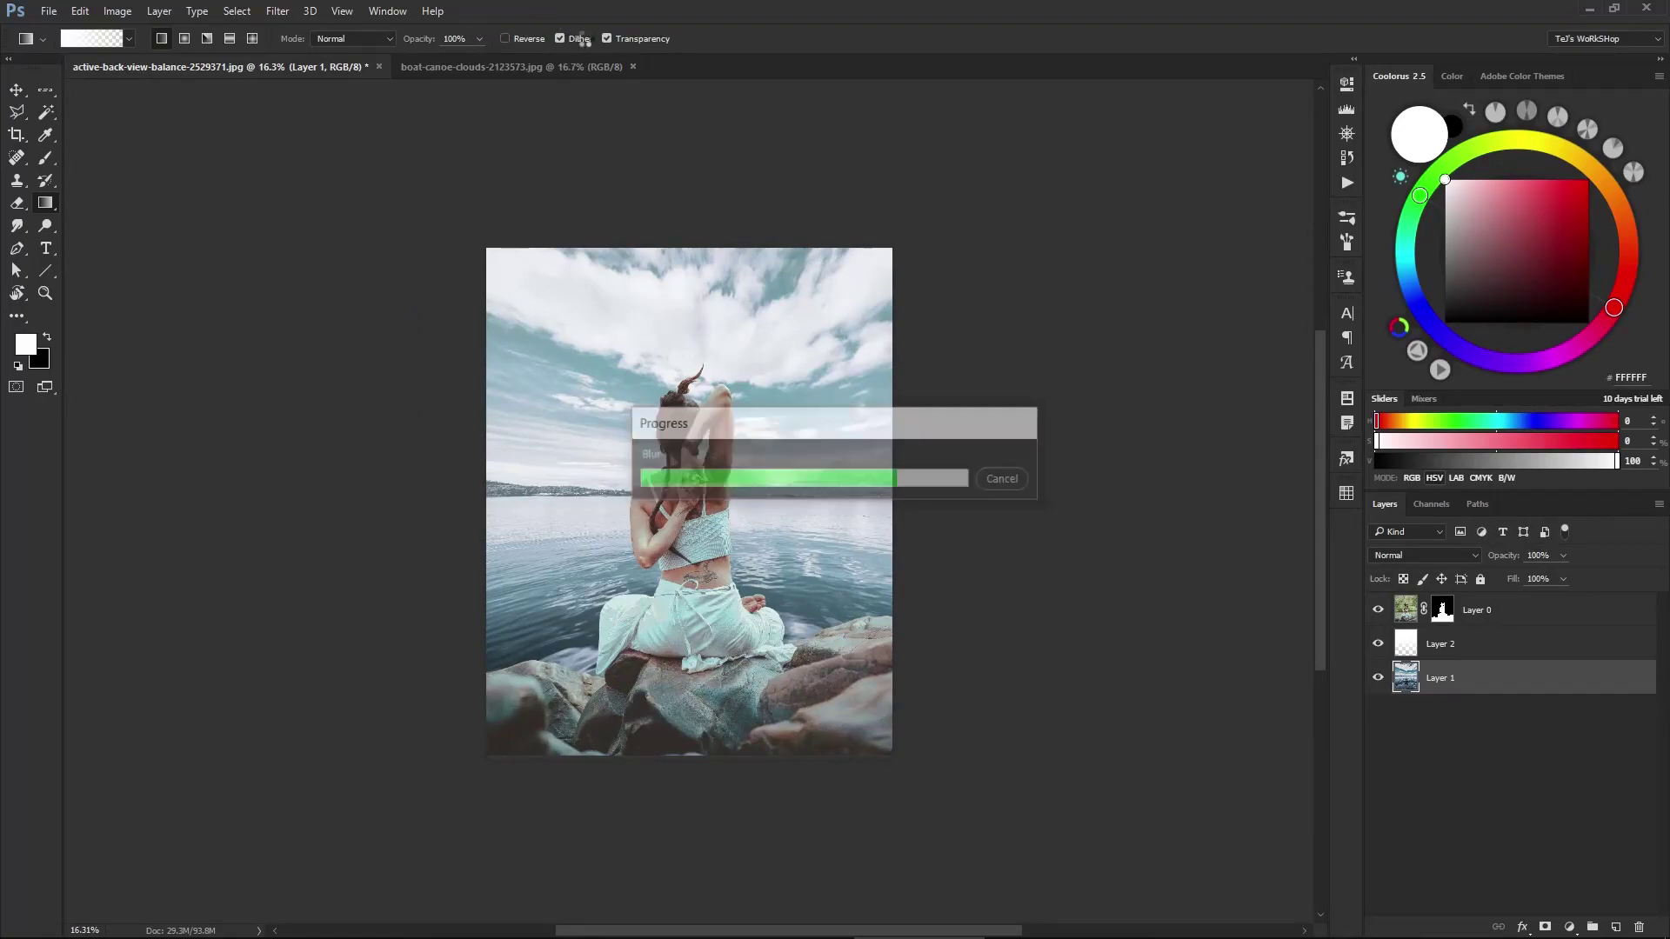
- Group the two background layers, and put the woman layer in a group named 'character'
key(ctrl+plus)
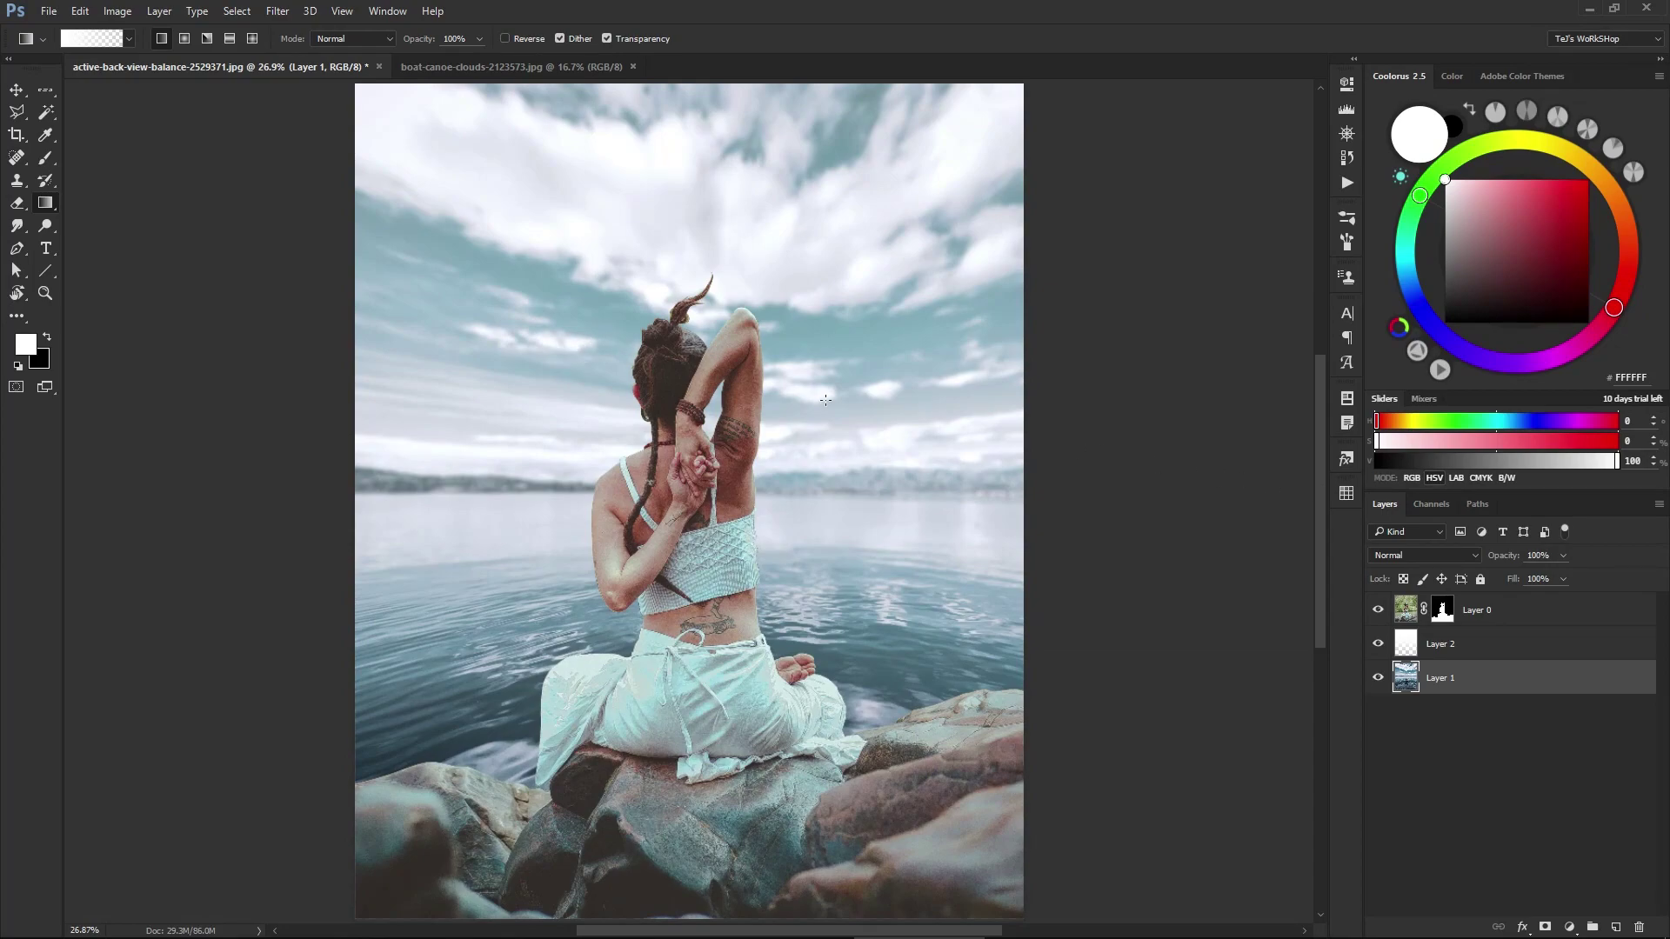
shift+click(1468, 644)
key(ctrl+g)
click(1493, 611)
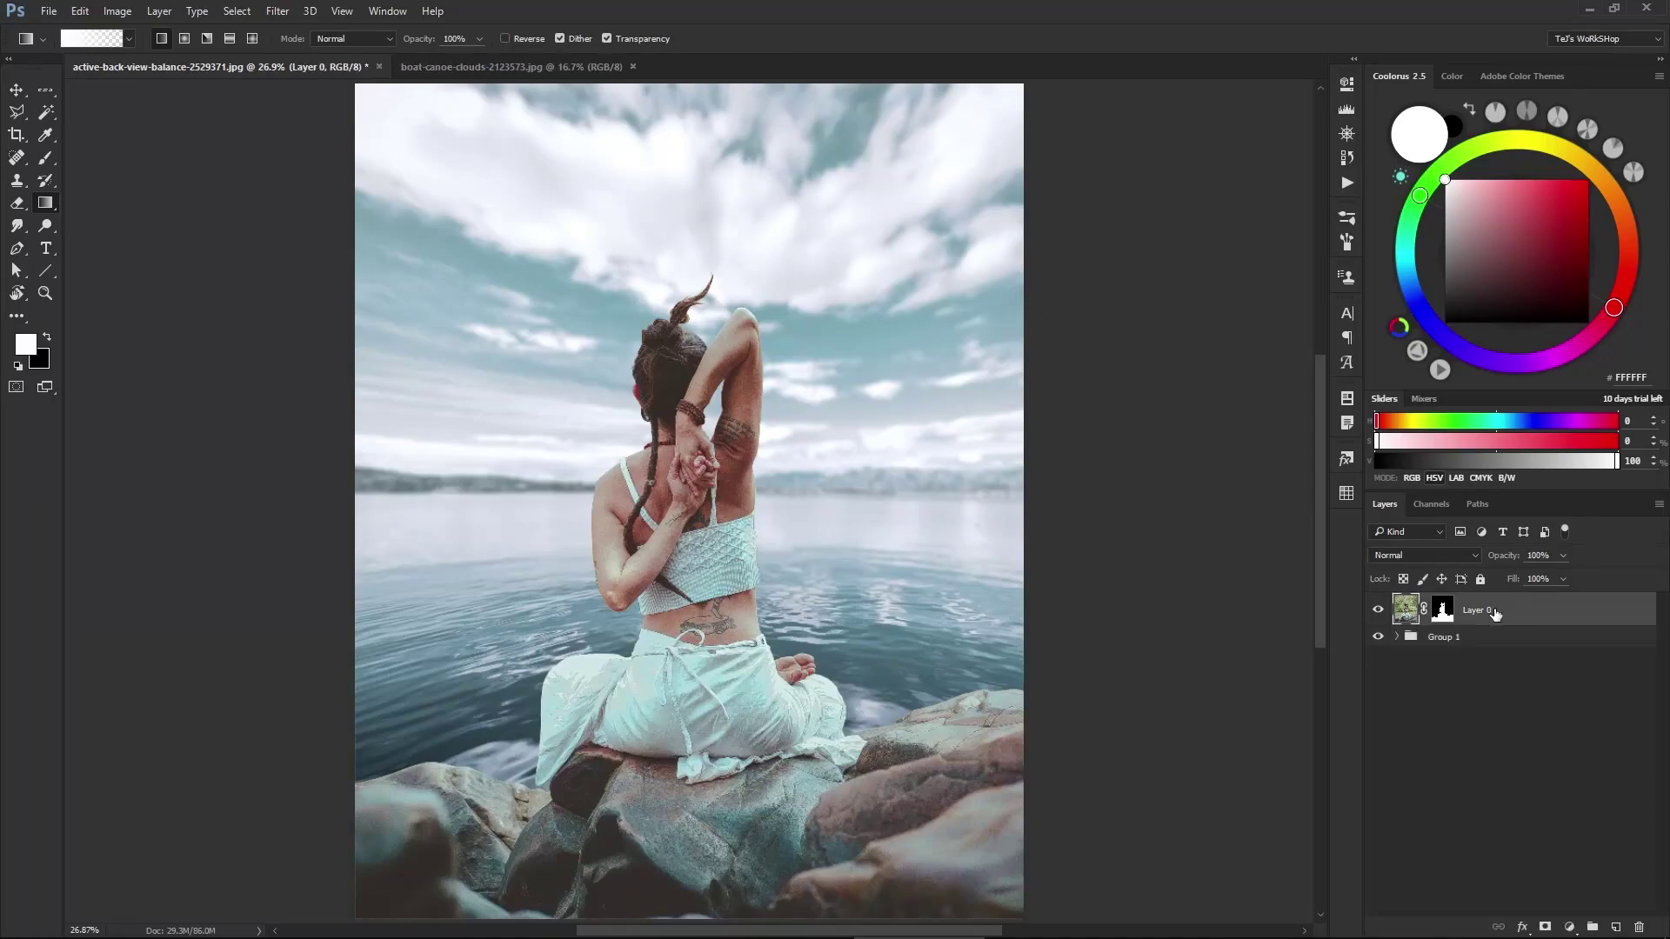
key(ctrl+g)
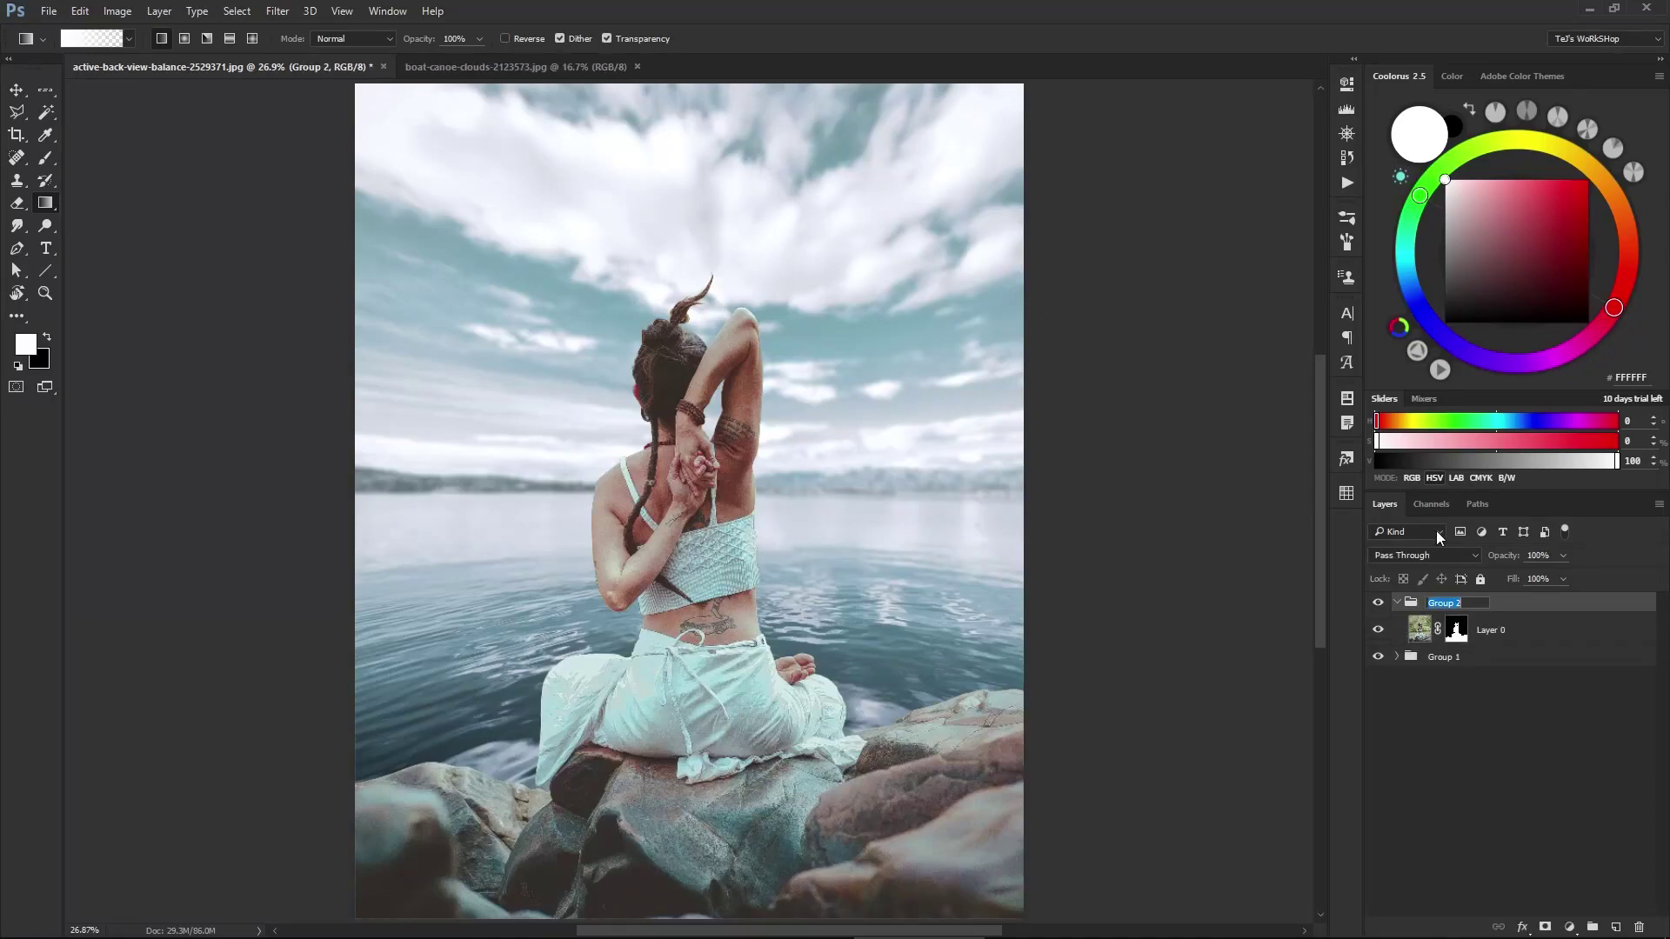
text(character)
key(Return)
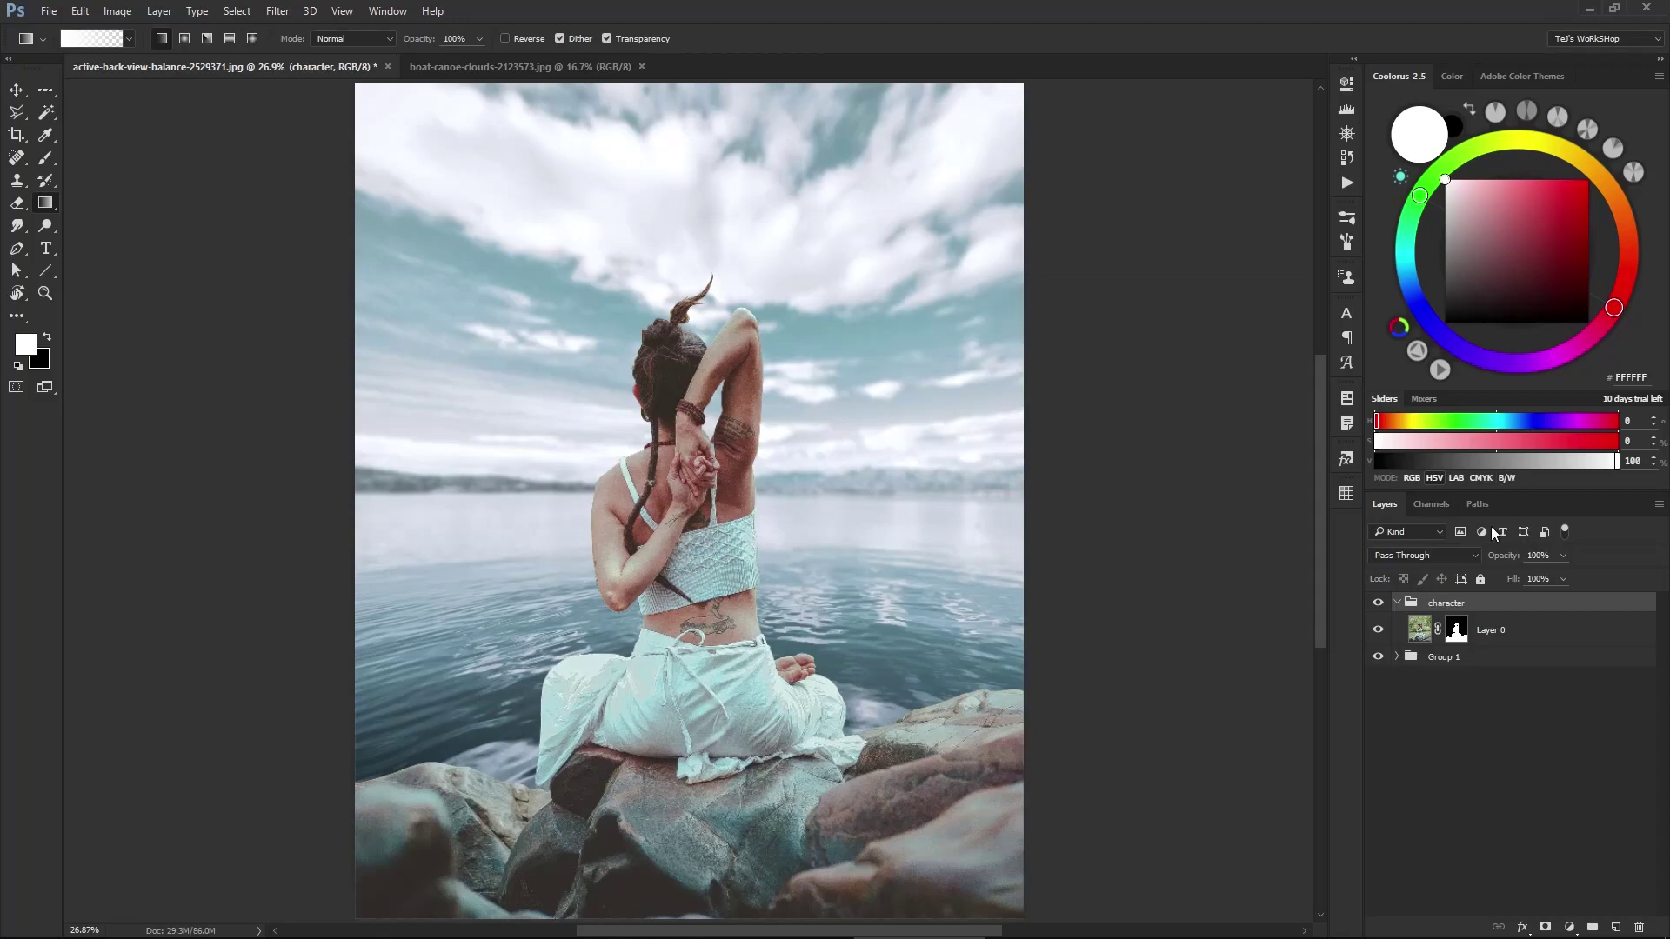
- Name the background group 'bg', toggle it to check the cut-out, and expand it
click(1448, 660)
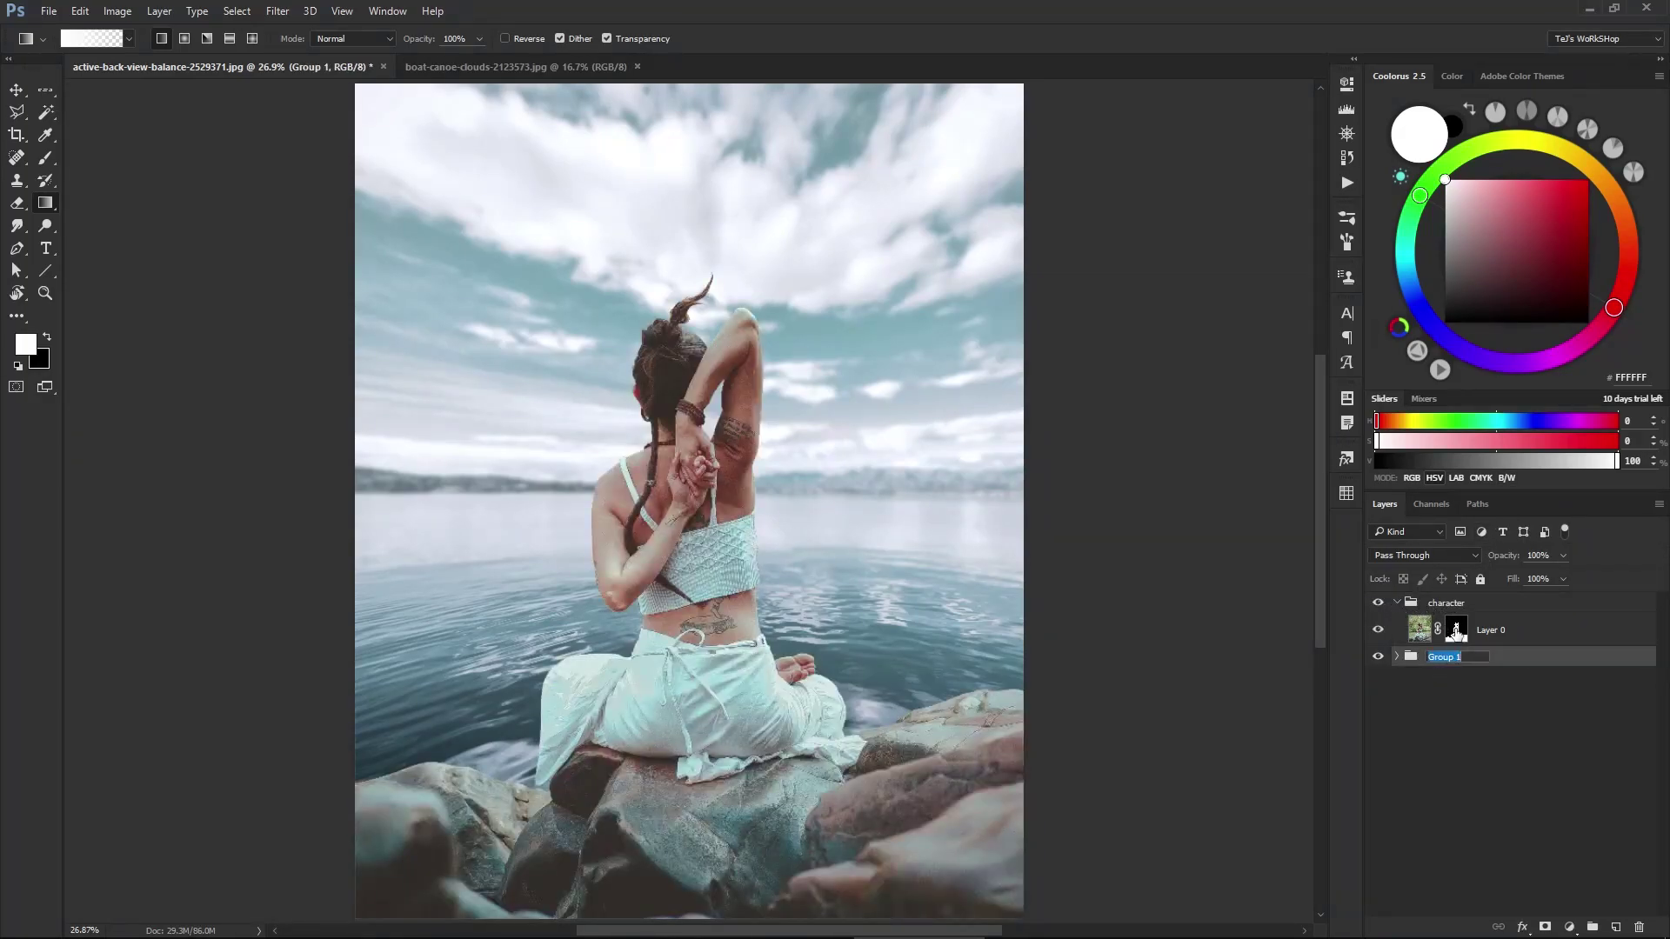
text(bg)
key(Return)
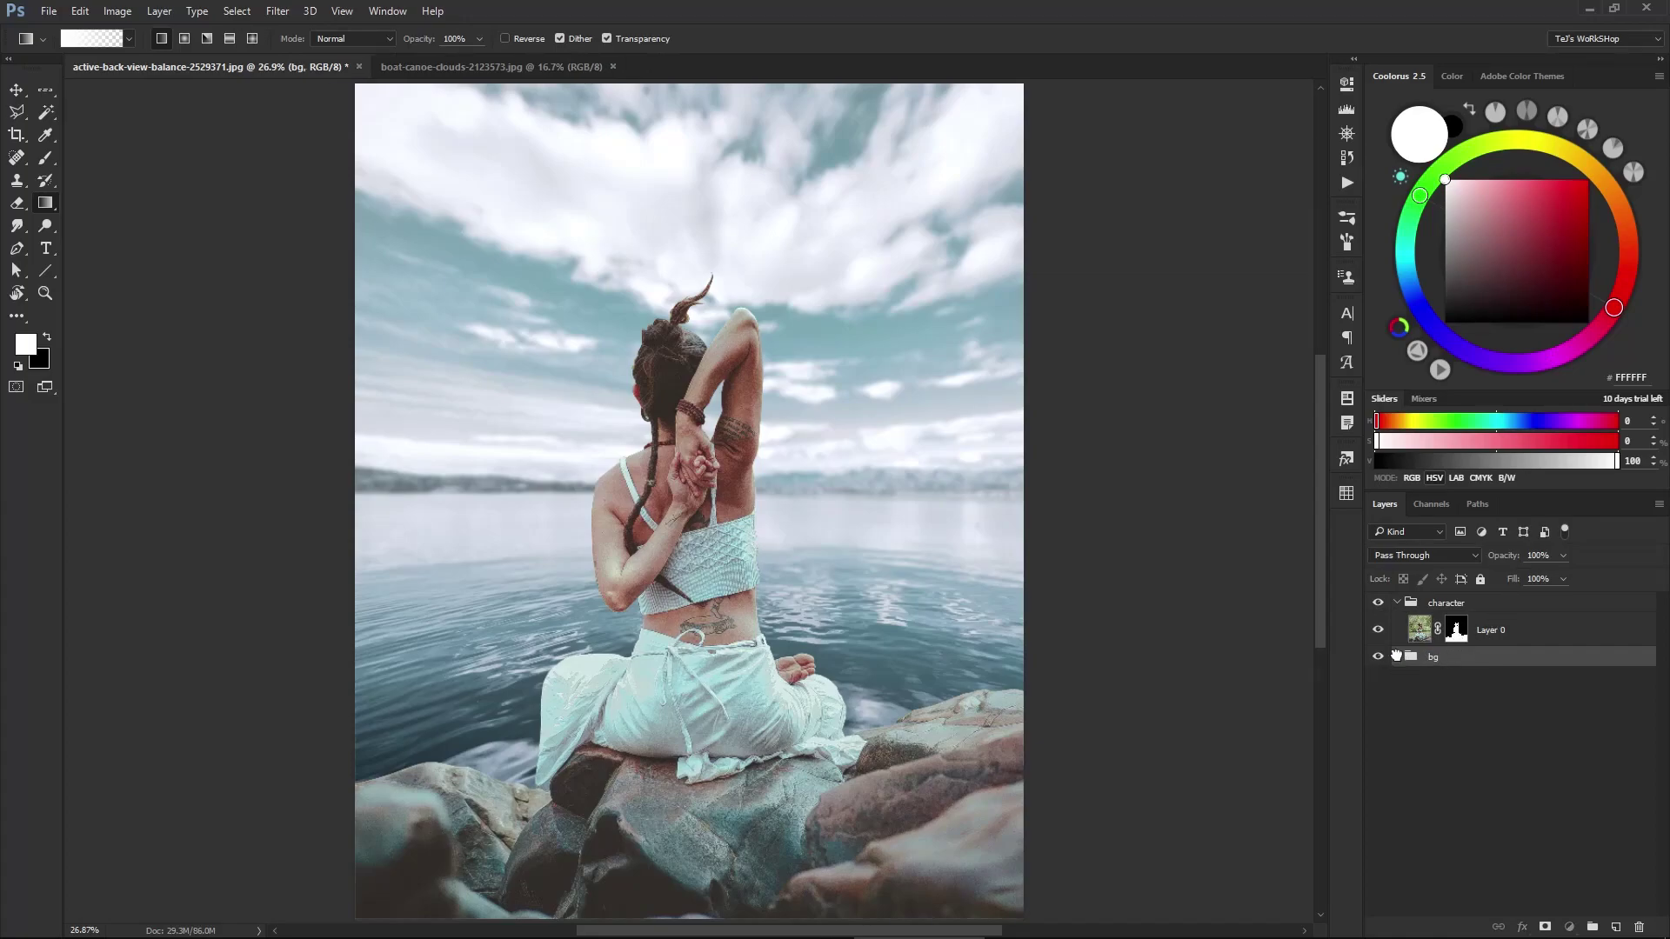
click(1378, 656)
click(1378, 657)
click(1454, 684)
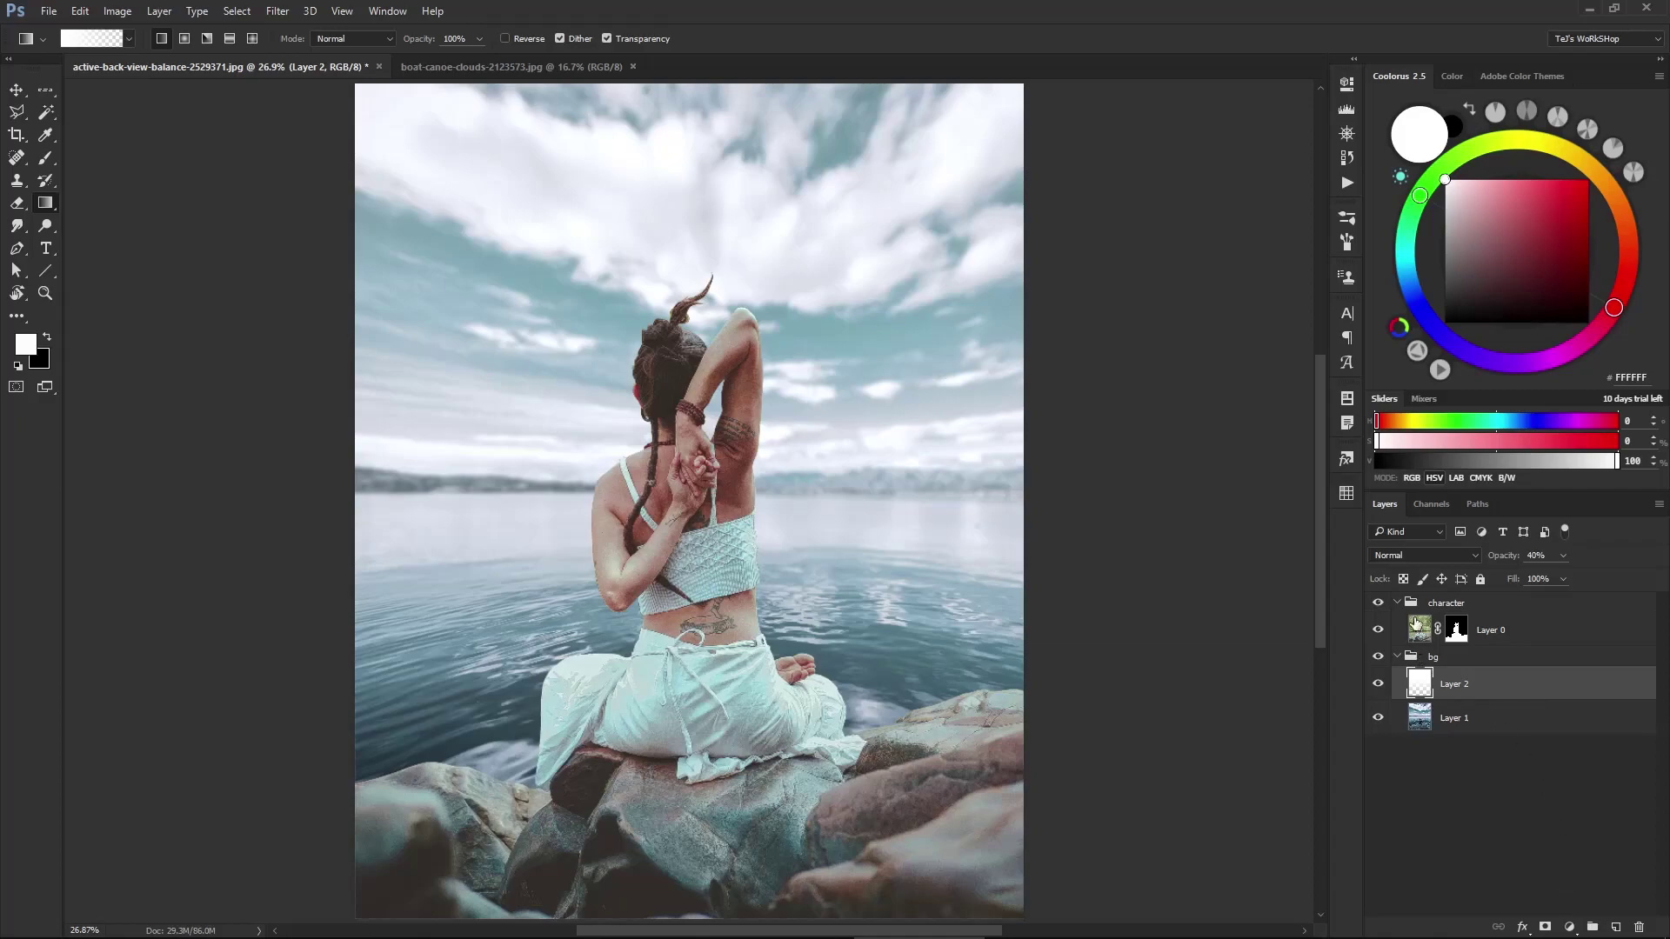
click(1570, 928)
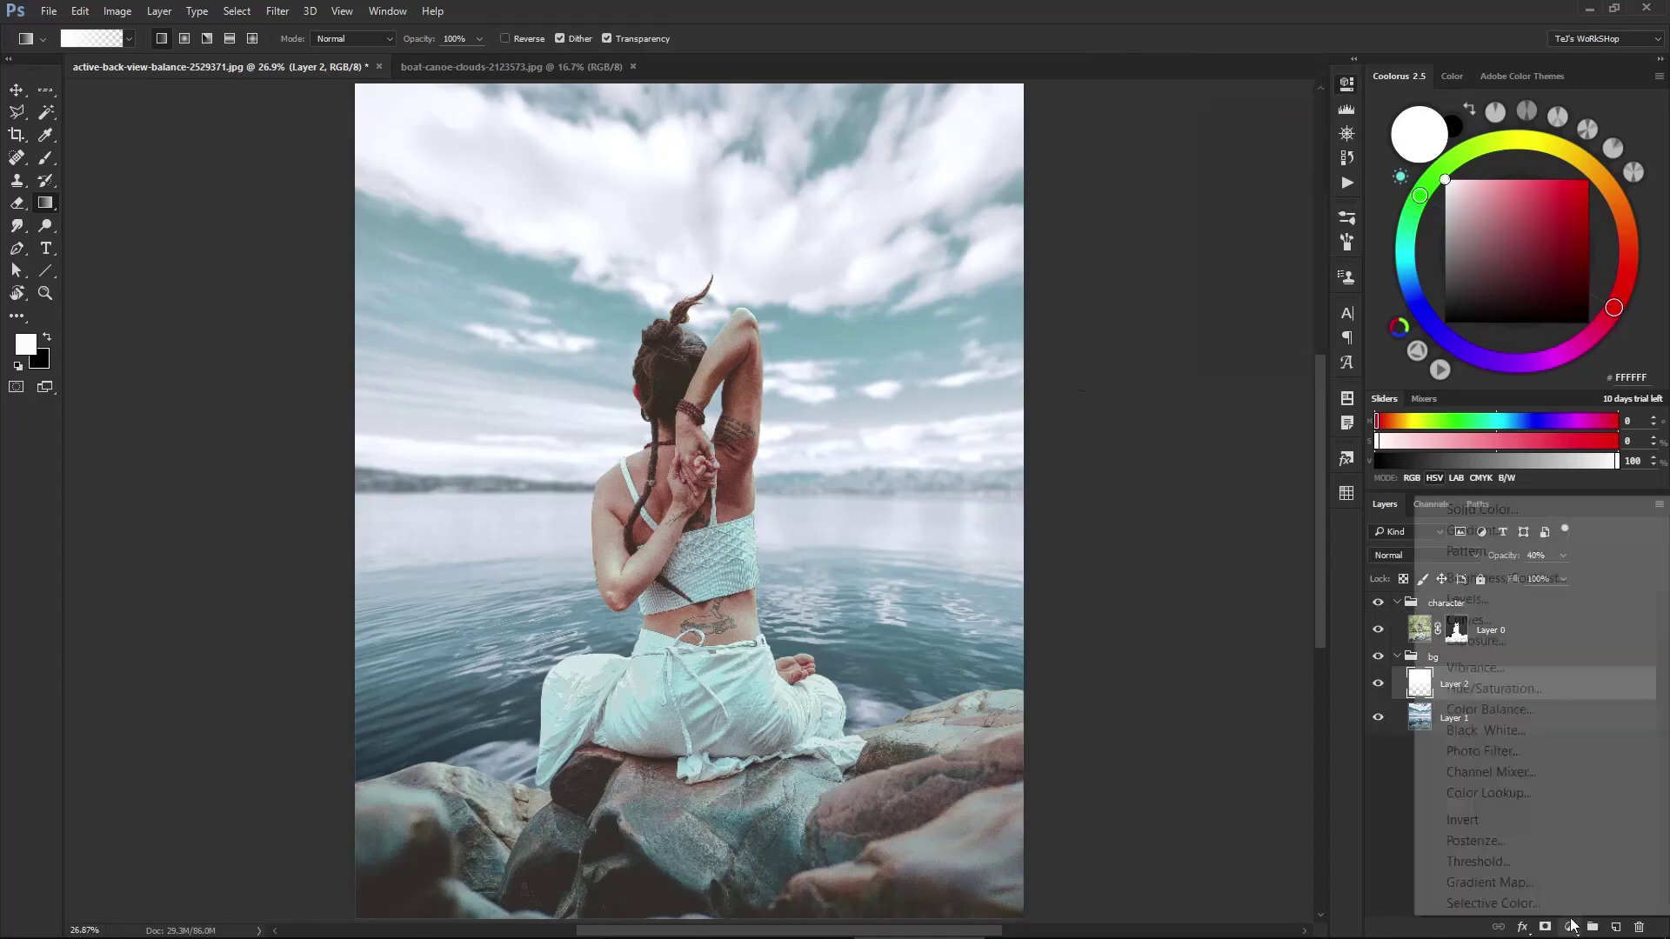
- Add a black-to-white Gradient Map with its shadow stop set to dark brown
click(1481, 883)
click(1193, 139)
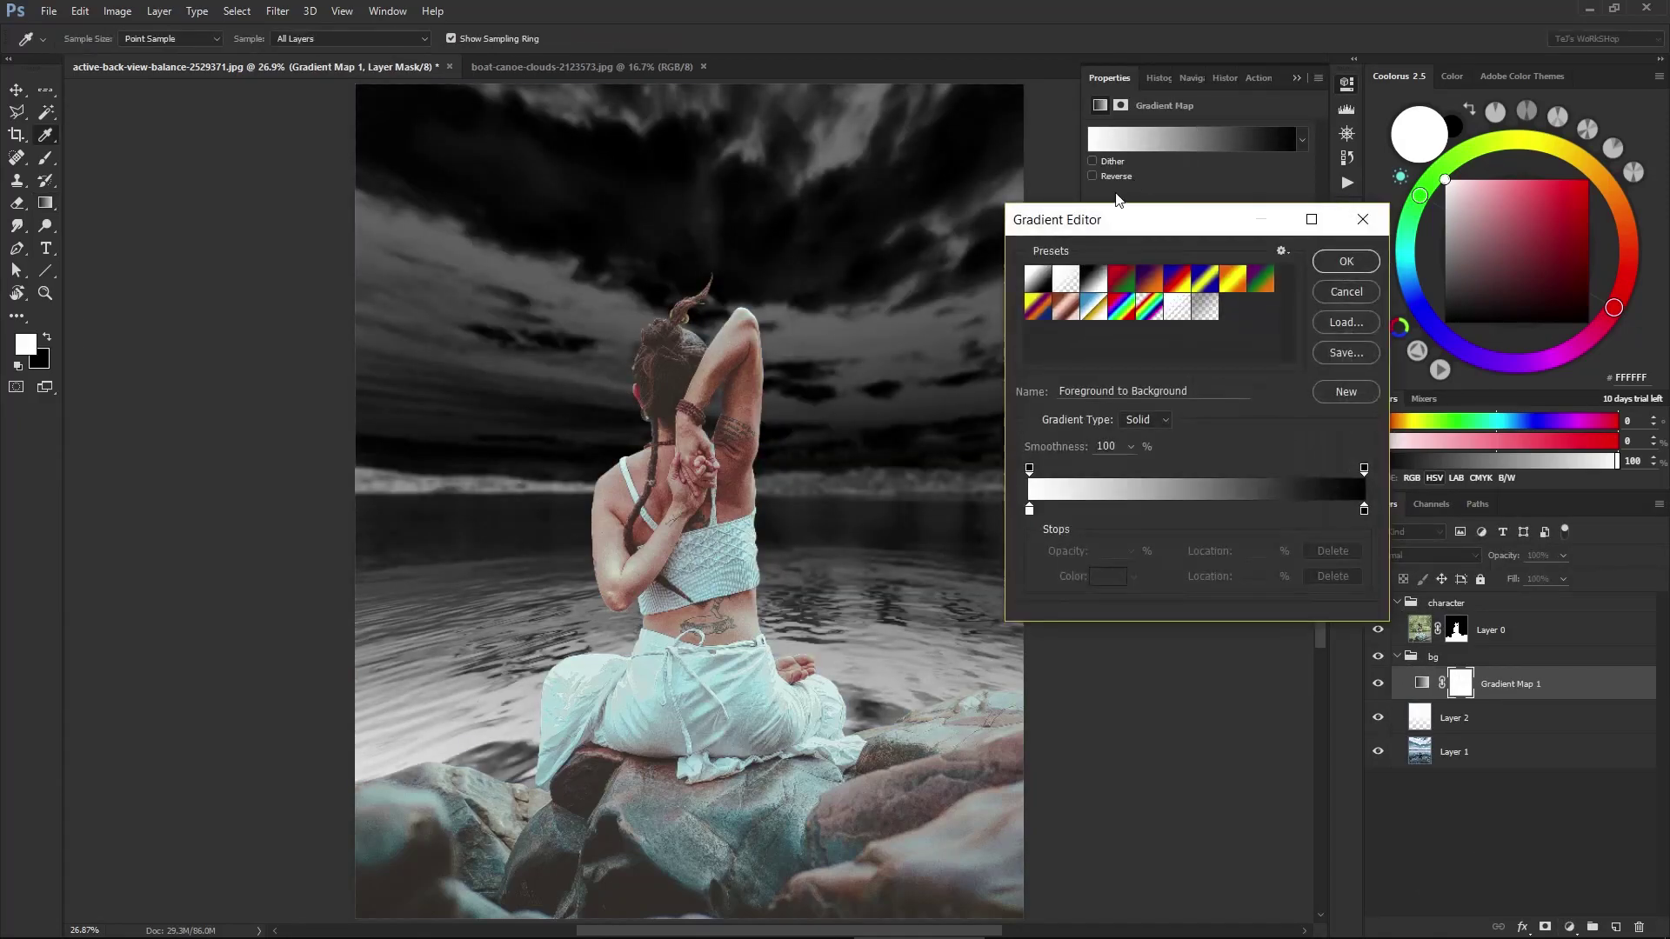
click(1093, 279)
click(1346, 262)
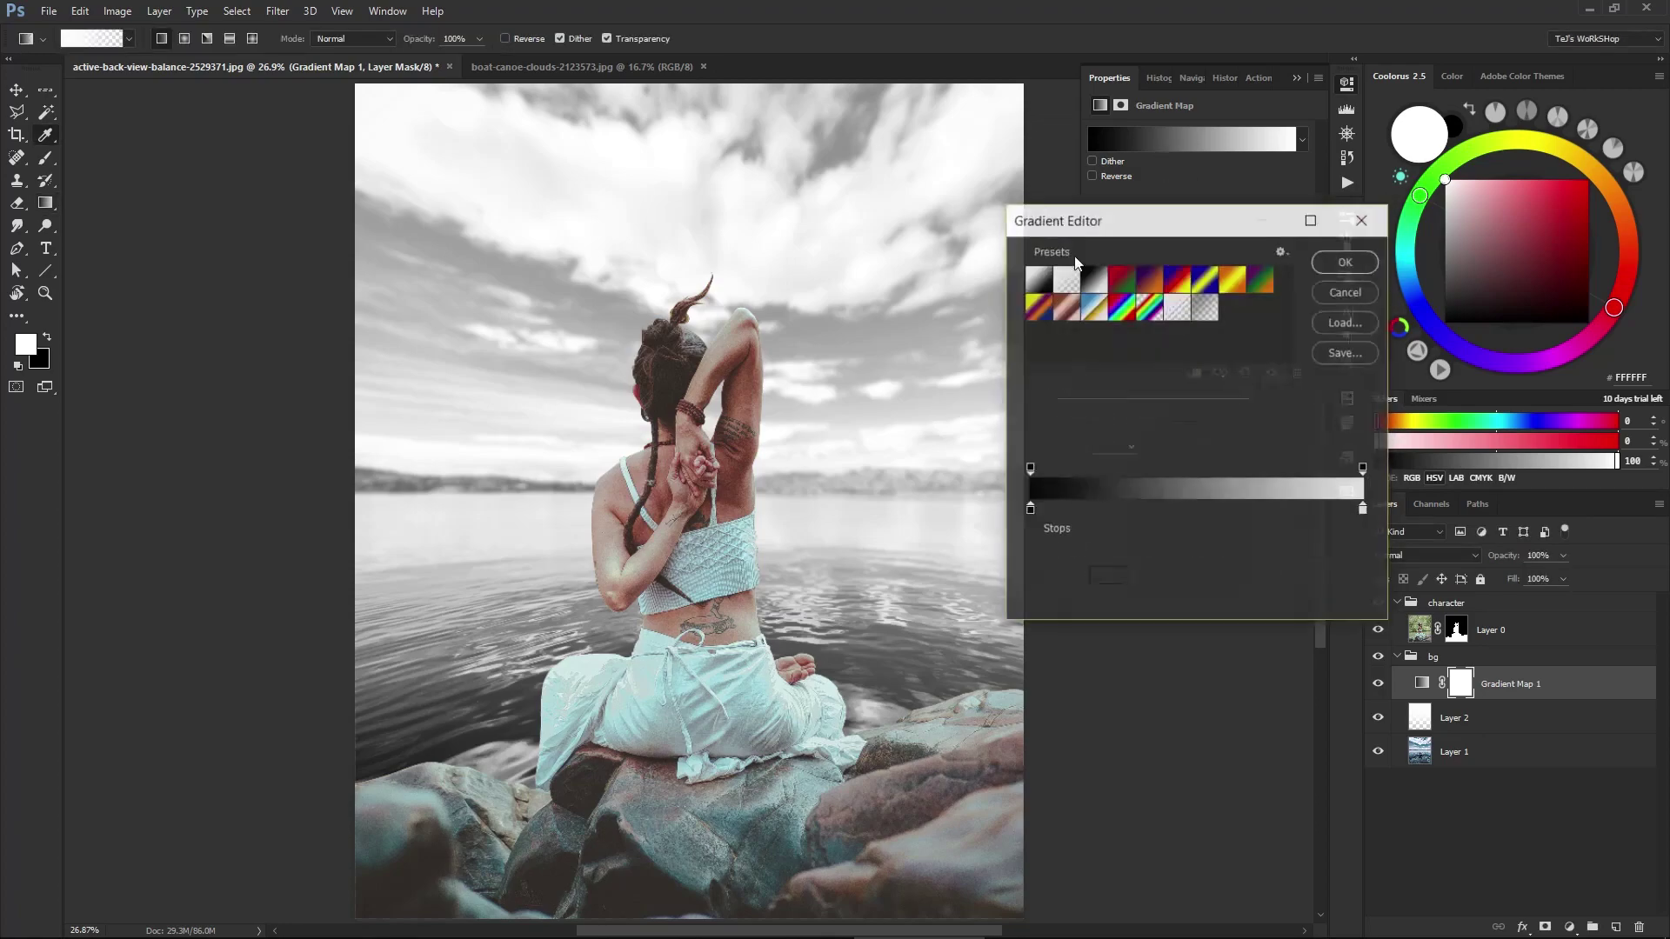
double_click(1030, 508)
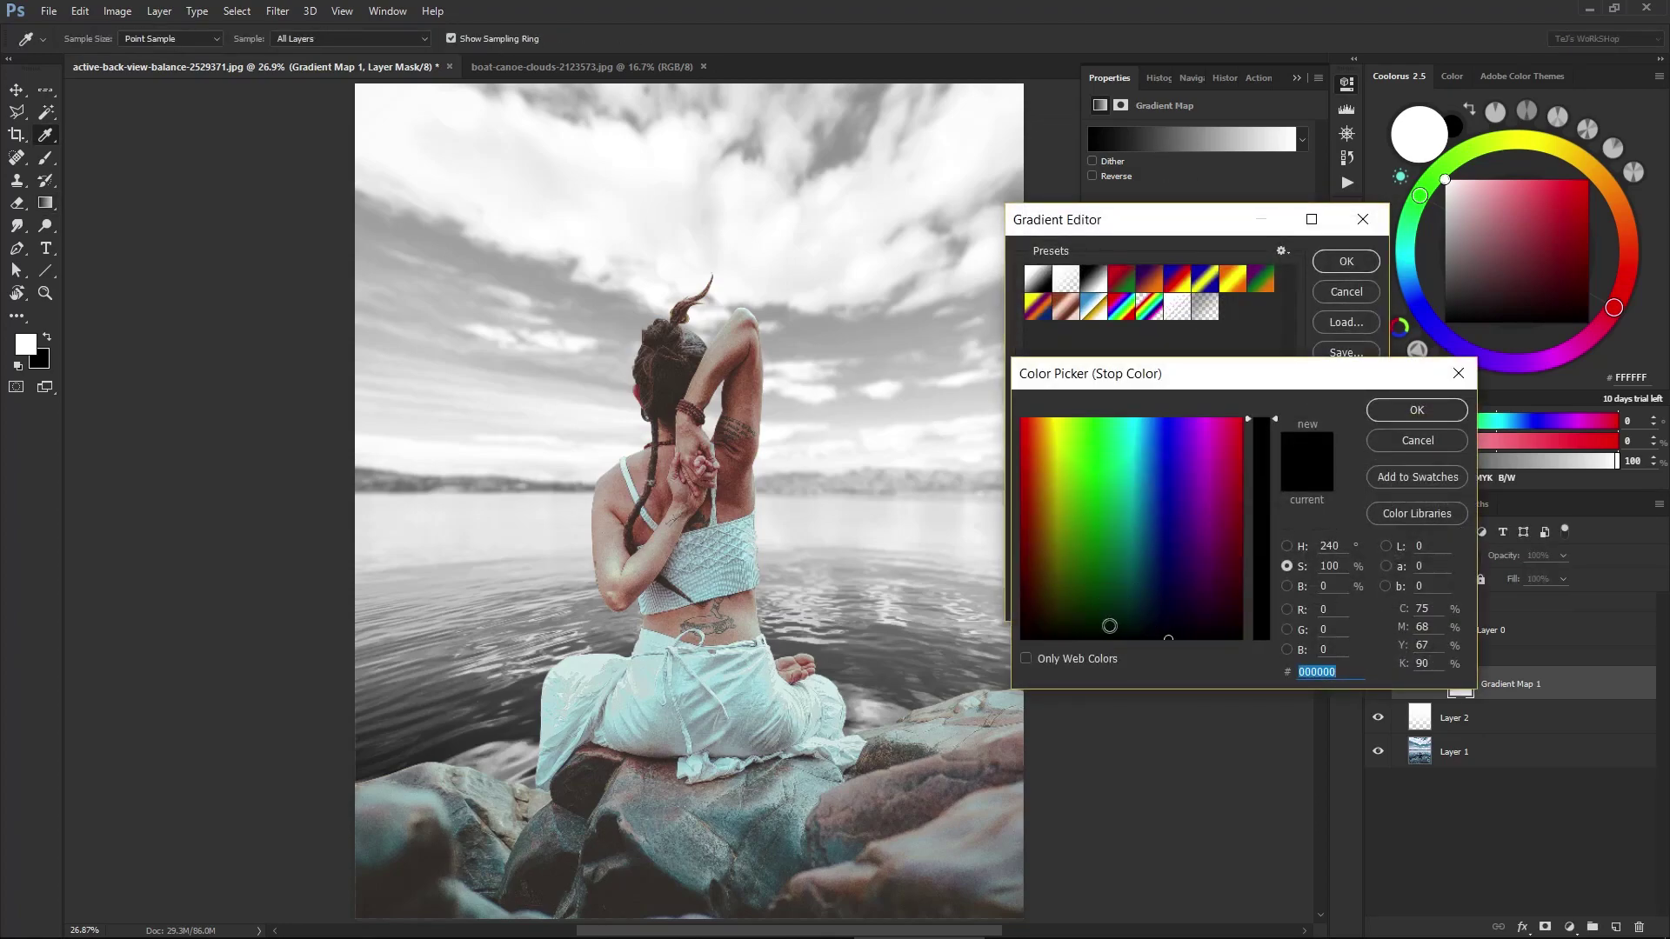
click(1039, 582)
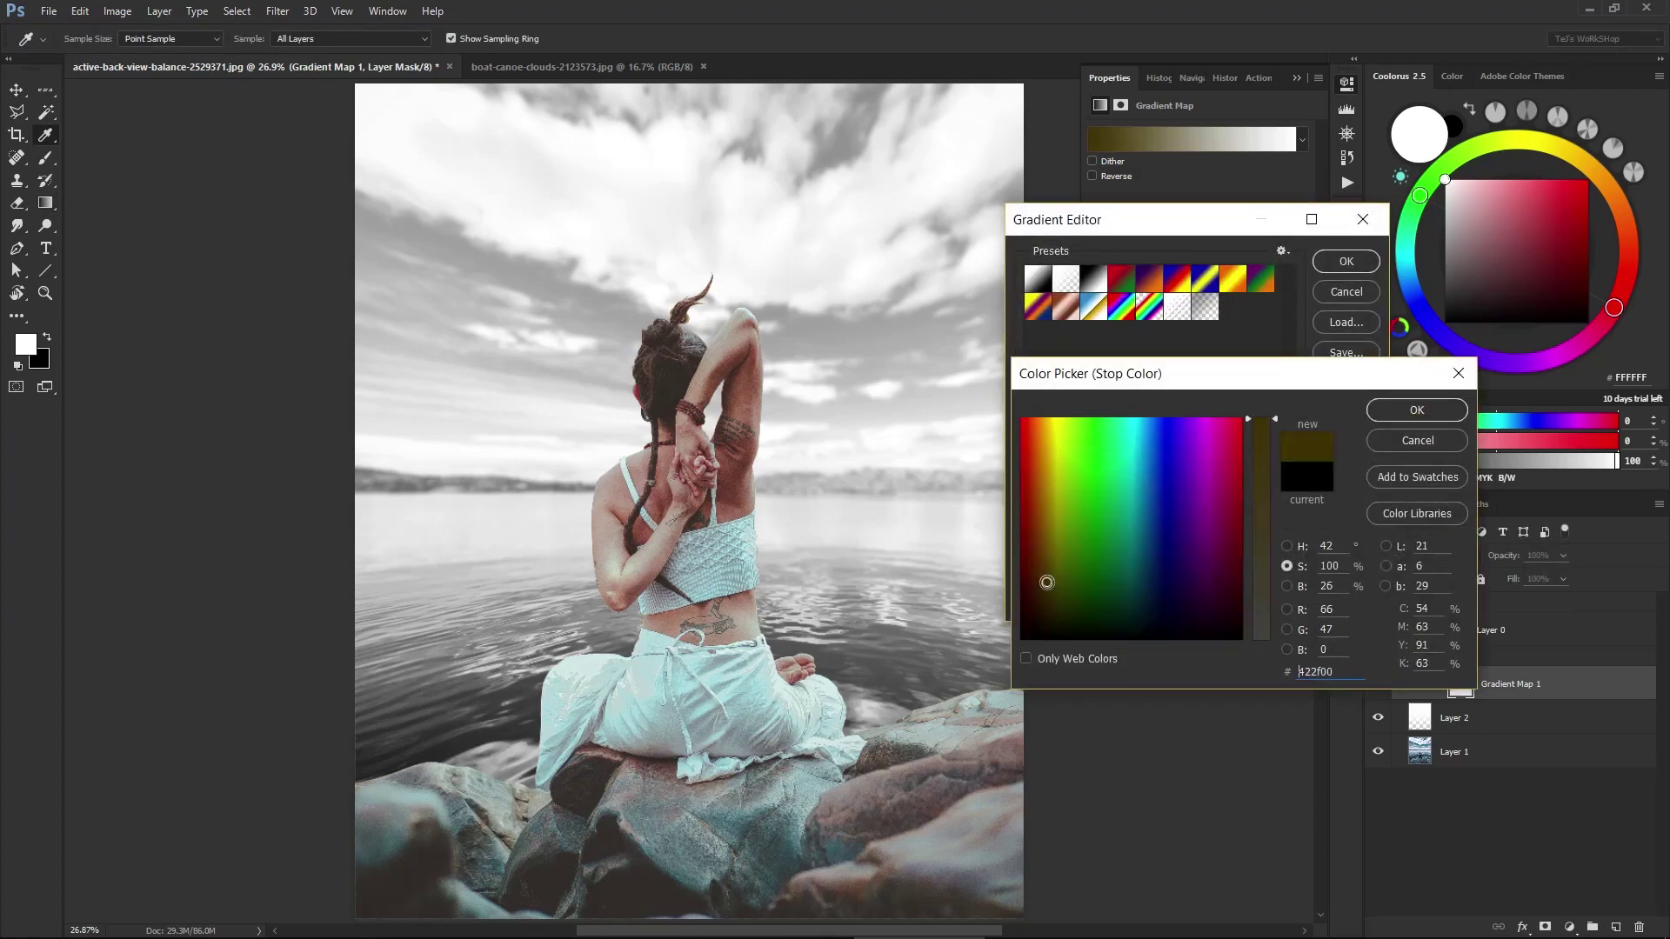
click(1385, 421)
- Set the gradient map's highlight stop to a pale gold and keep the gradient
double_click(1364, 515)
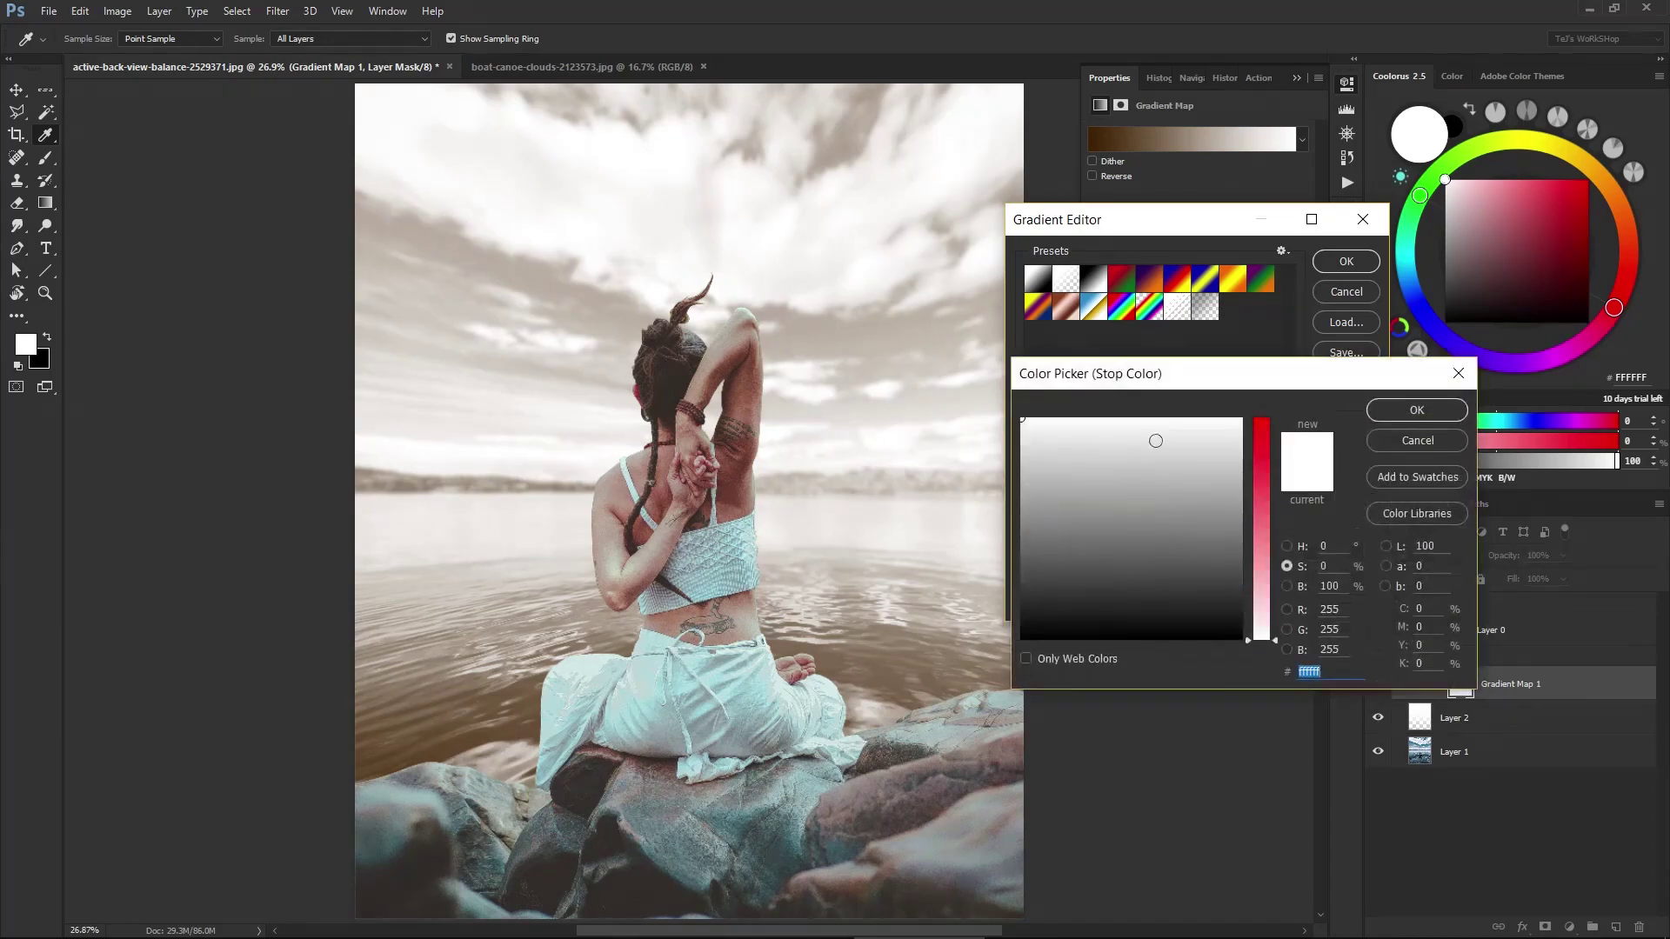
drag(1263, 546, 1262, 426)
mouse_move(1027, 439)
mouse_down()
mouse_move(1052, 451)
mouse_move(1051, 421)
mouse_up()
drag(1262, 459, 1263, 419)
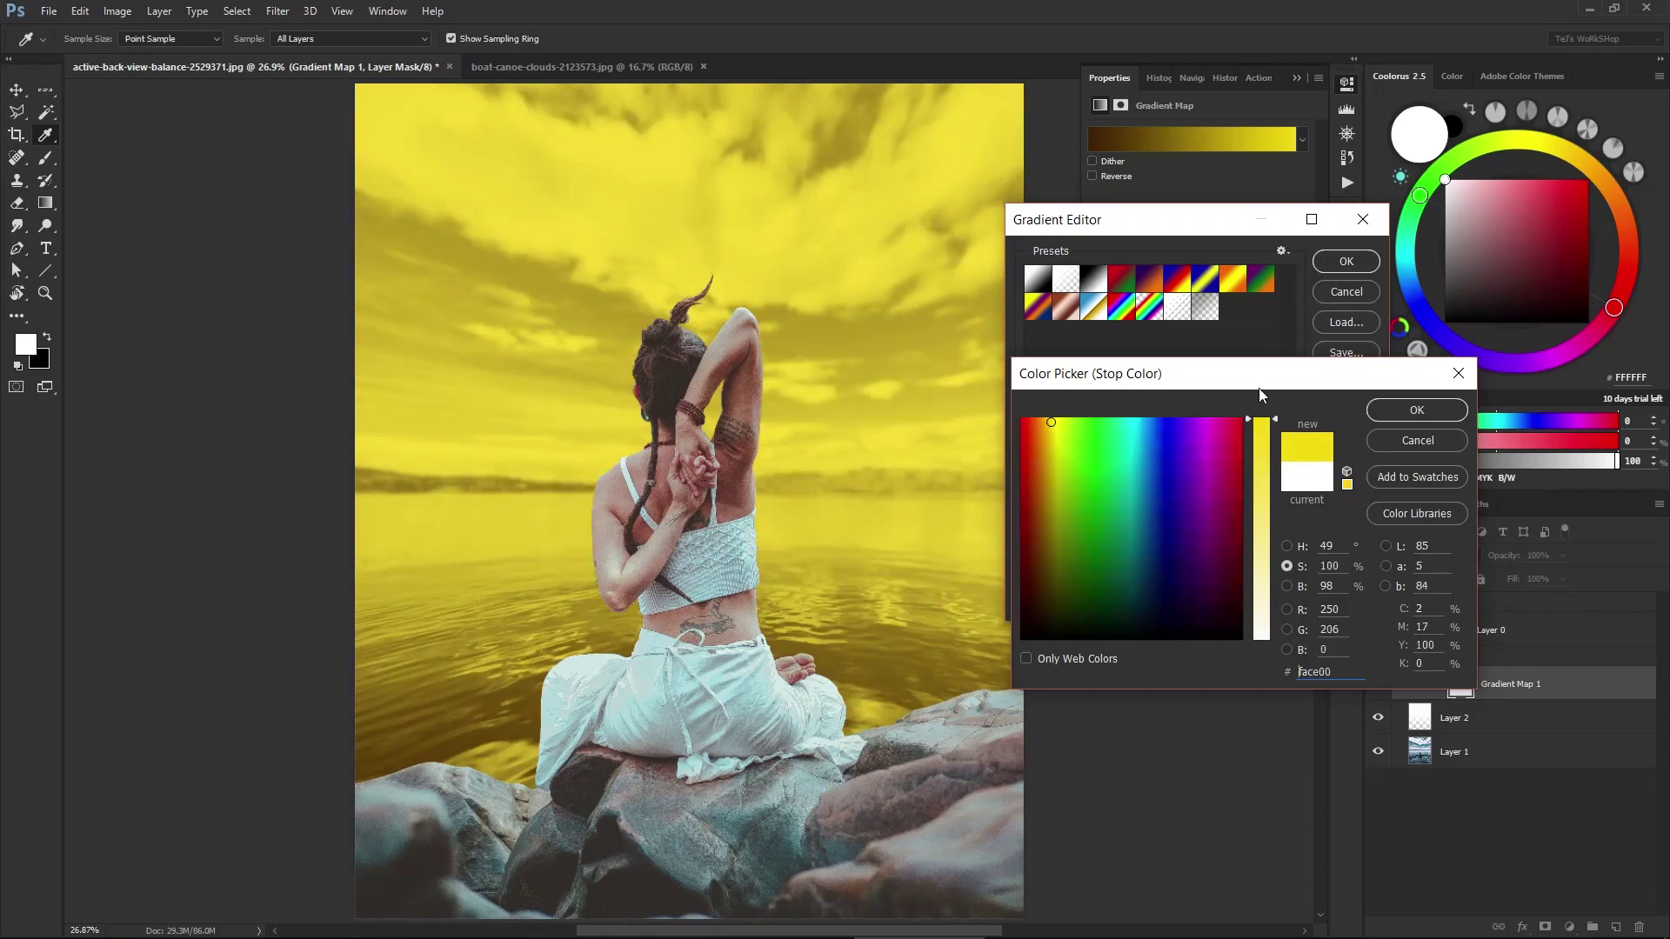
mouse_move(1063, 442)
mouse_down()
mouse_move(1049, 510)
mouse_move(1048, 444)
mouse_up()
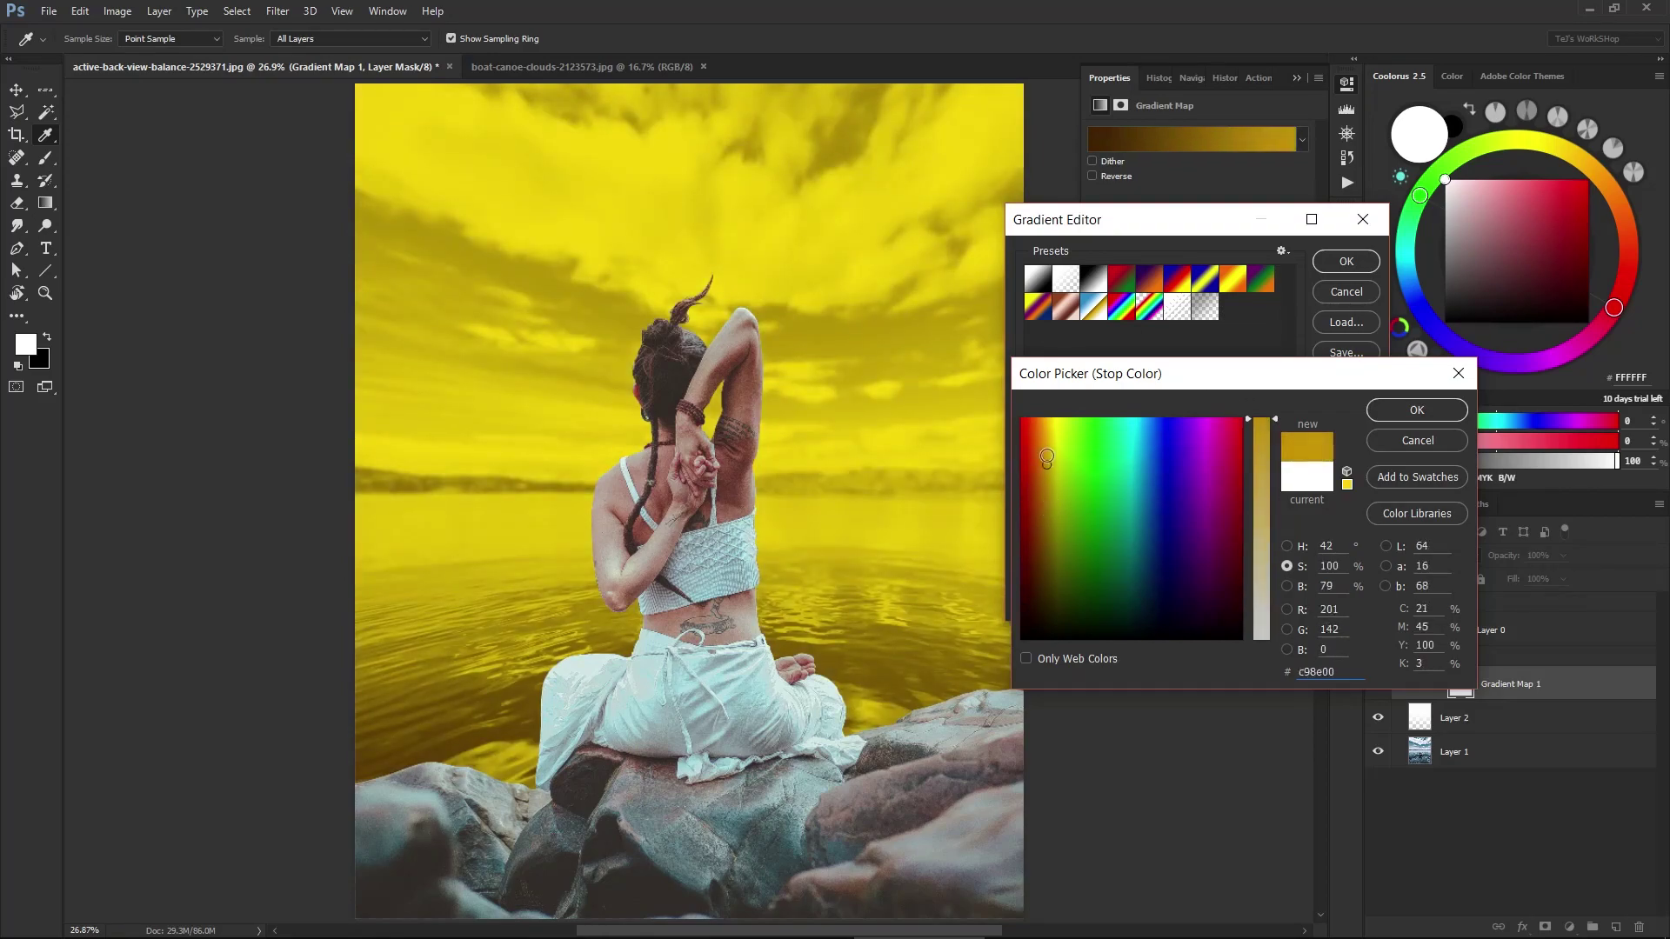
drag(1261, 420, 1263, 517)
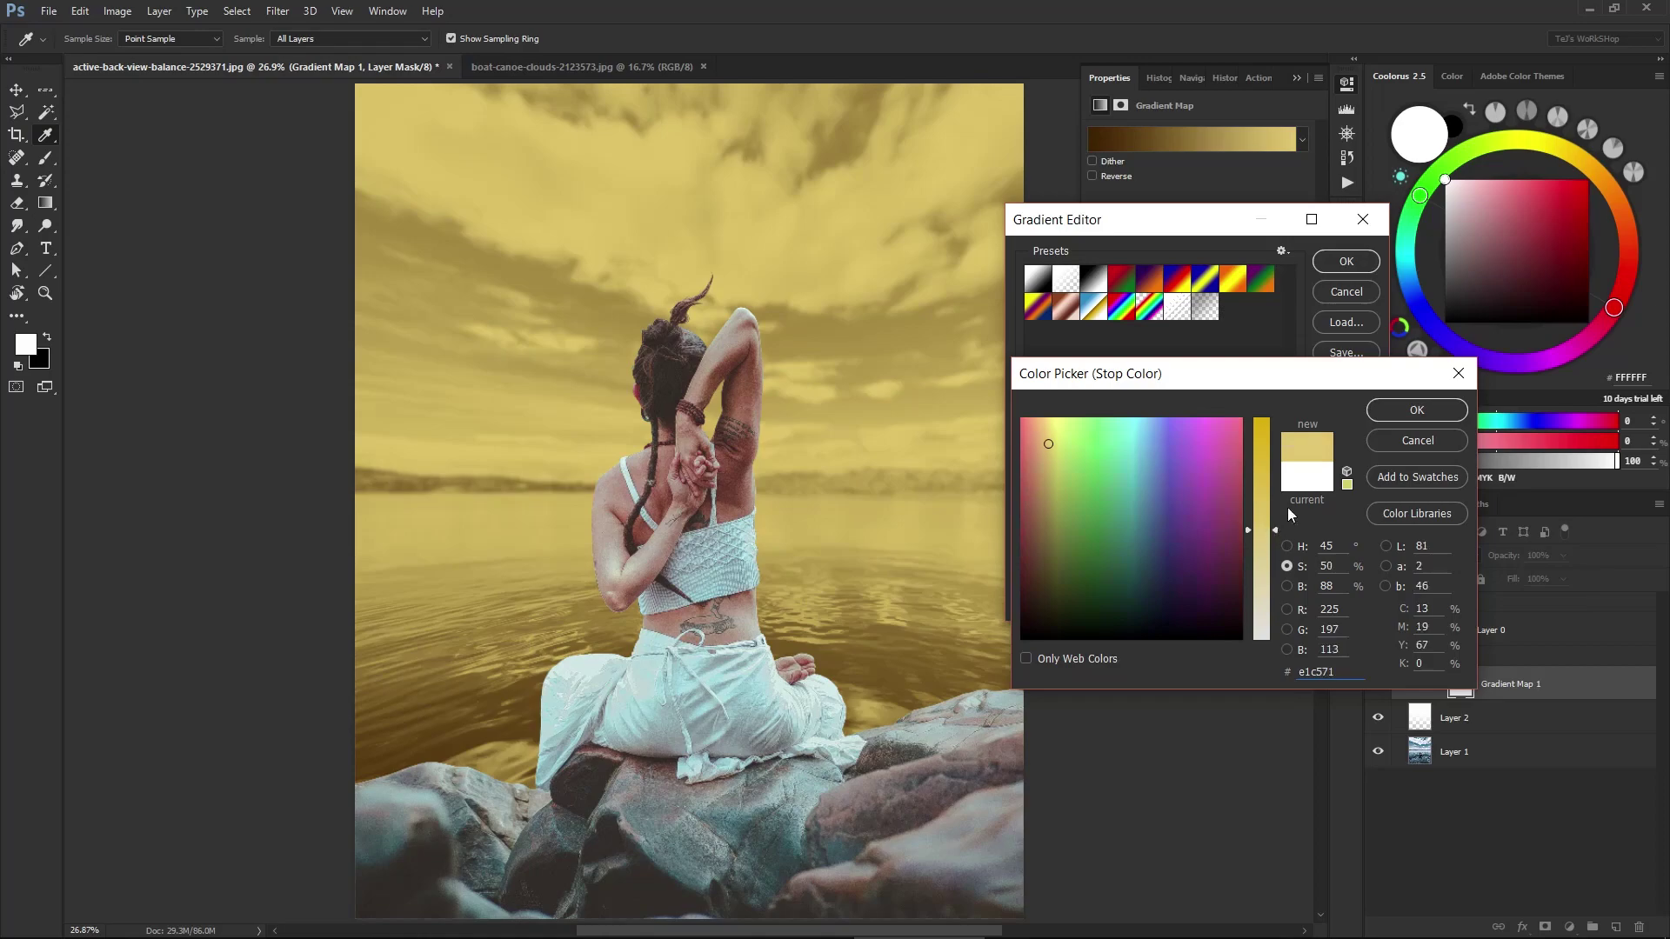
click(1415, 411)
click(1346, 261)
- Blend the Gradient Map as Multiply at 65% opacity and add empty Layer 3 above
click(1427, 555)
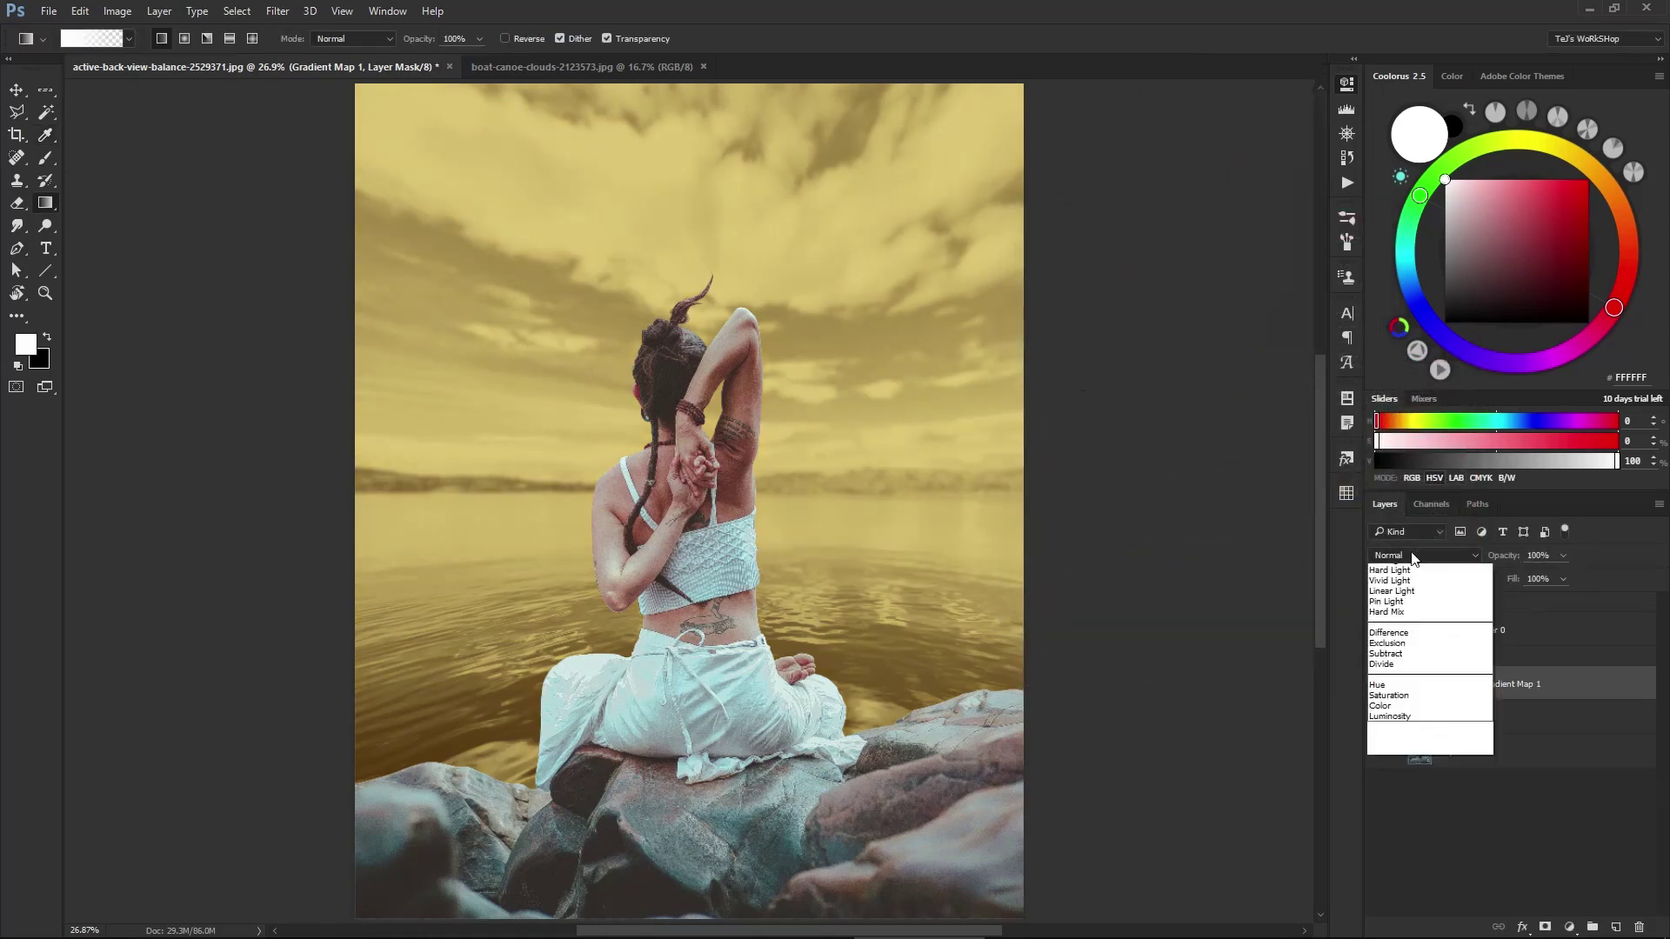
click(1401, 589)
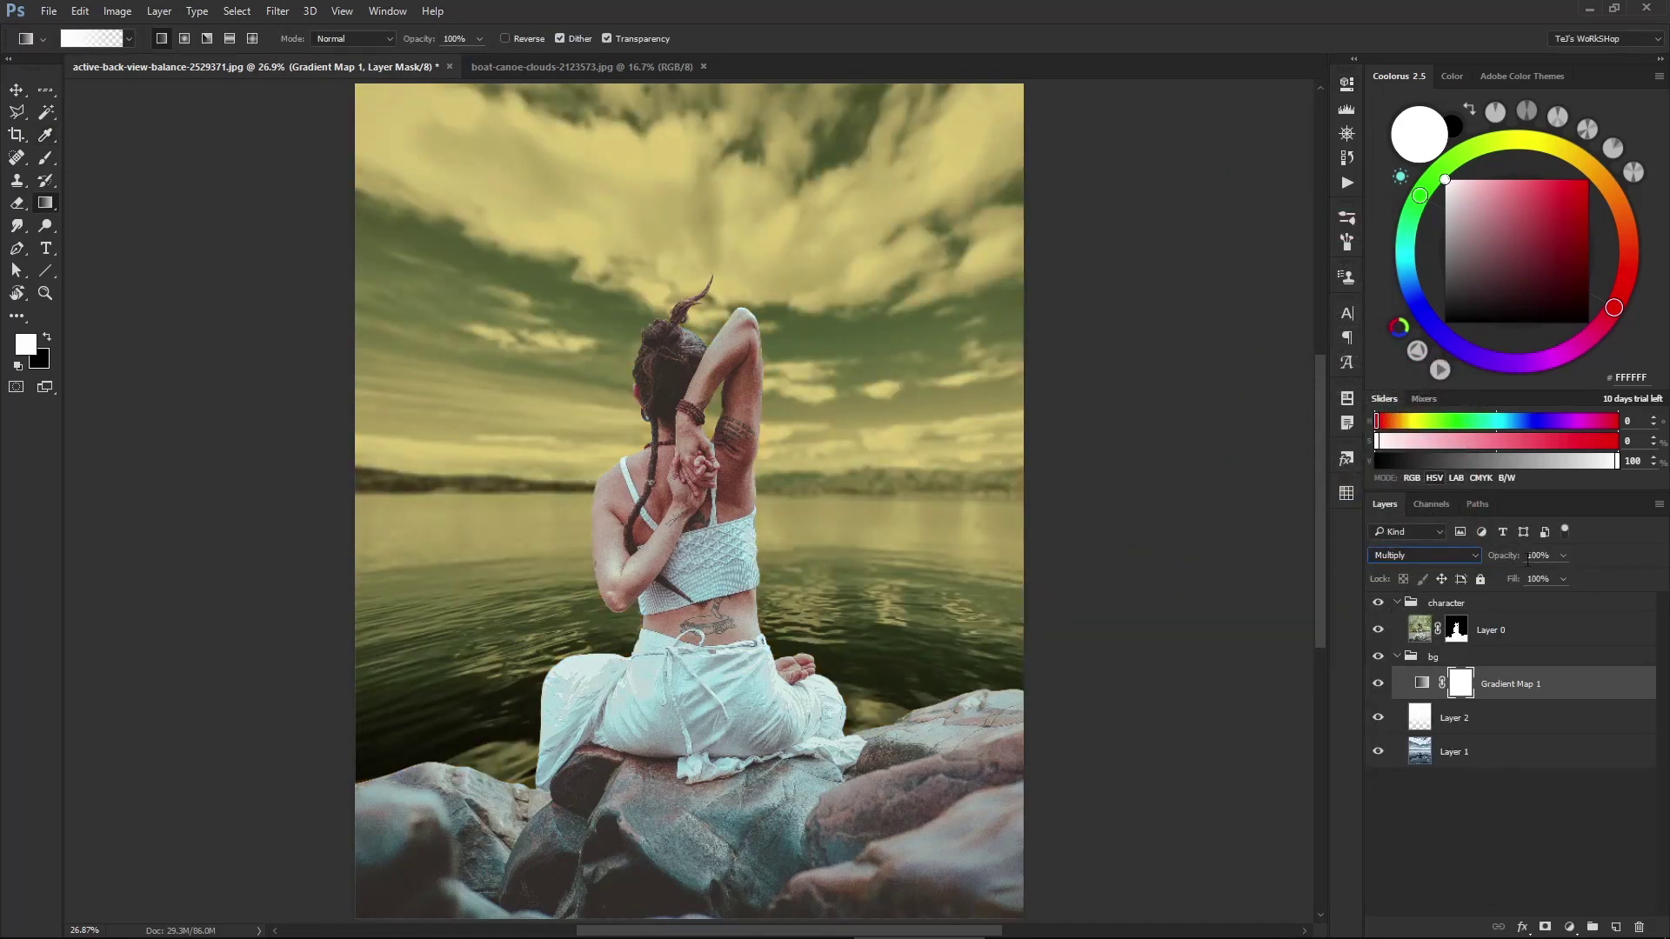
text(65)
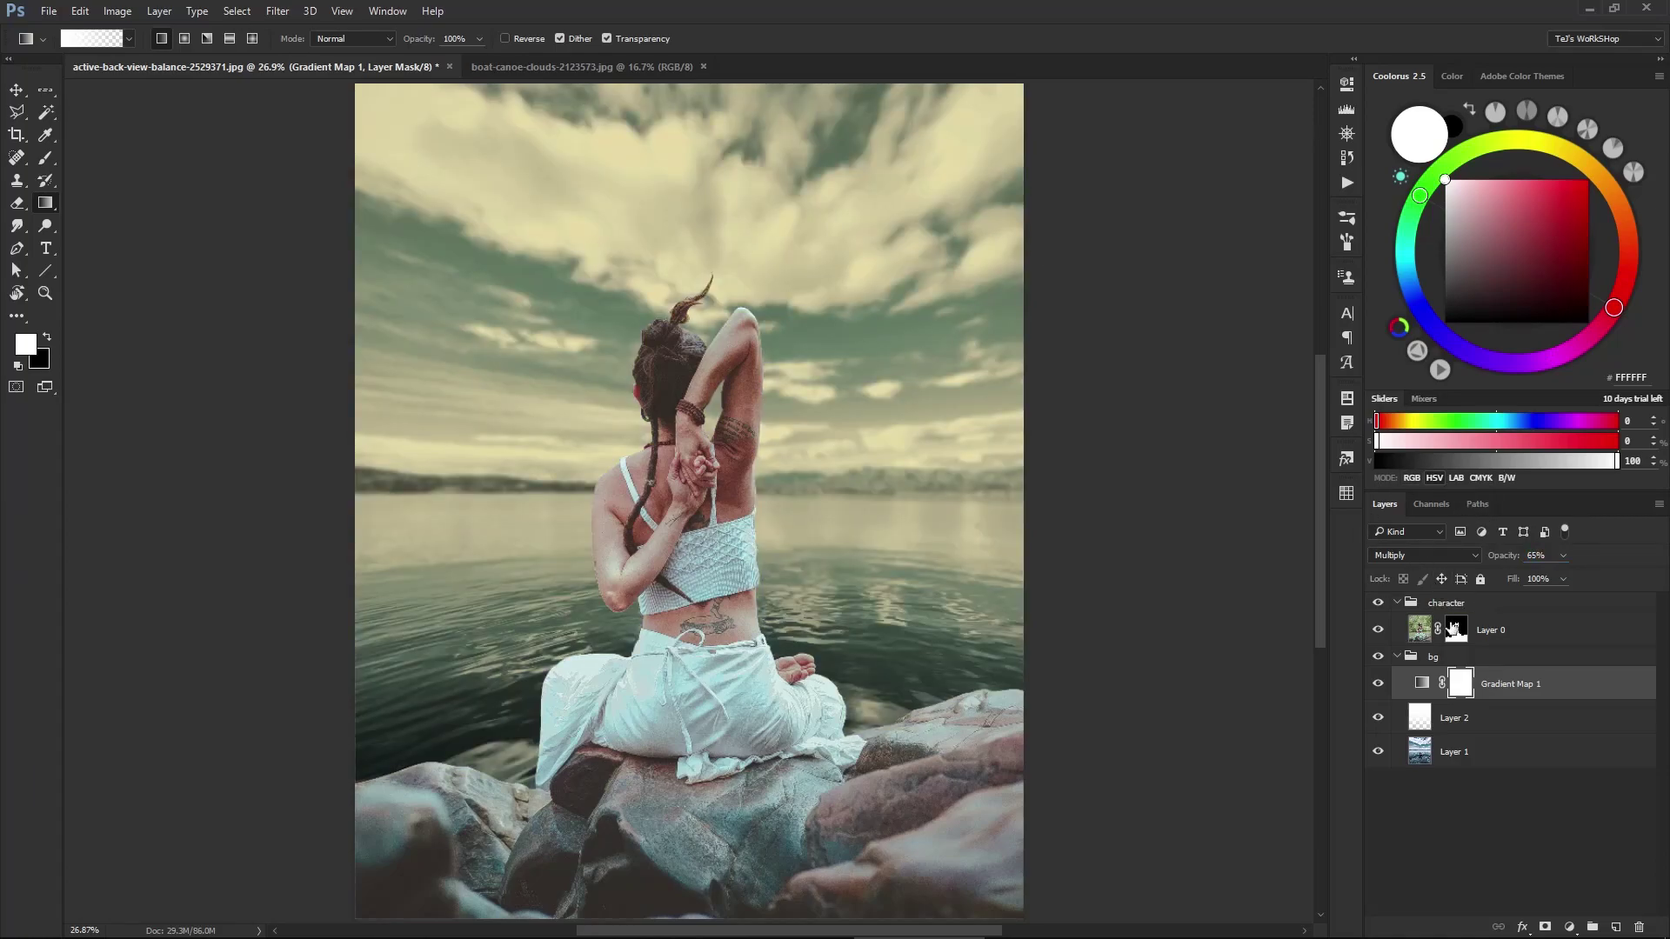
click(1616, 927)
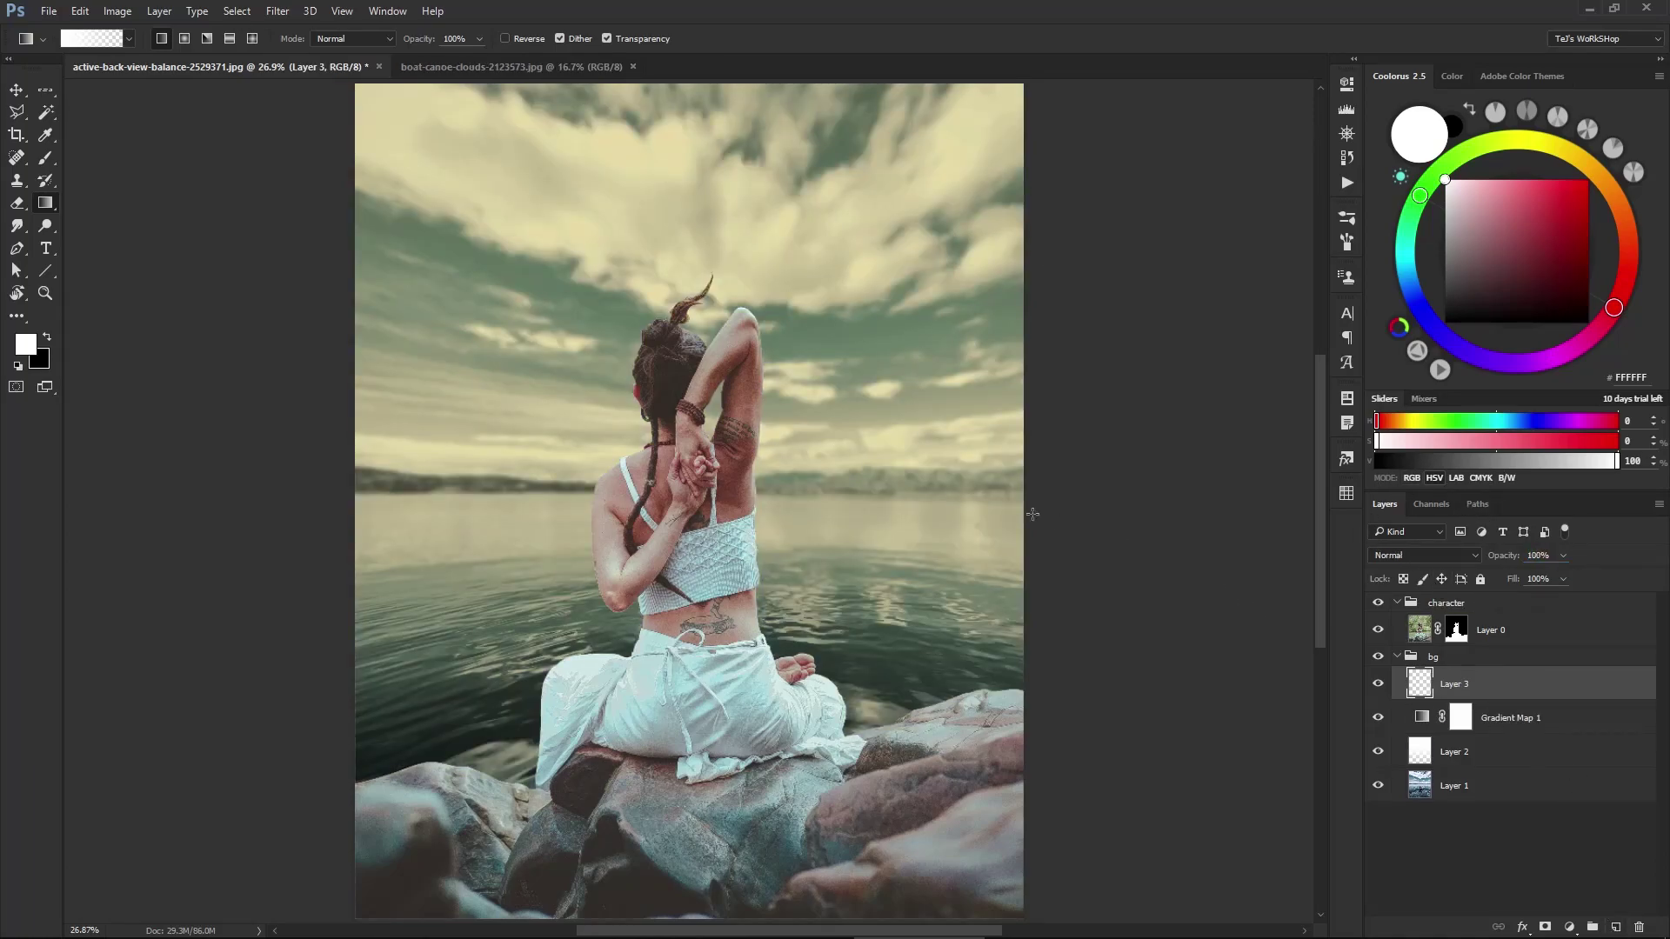
- Paint an orange F09850 glow around the woman's head on Layer 3, blended as Color Dodge
key(b)
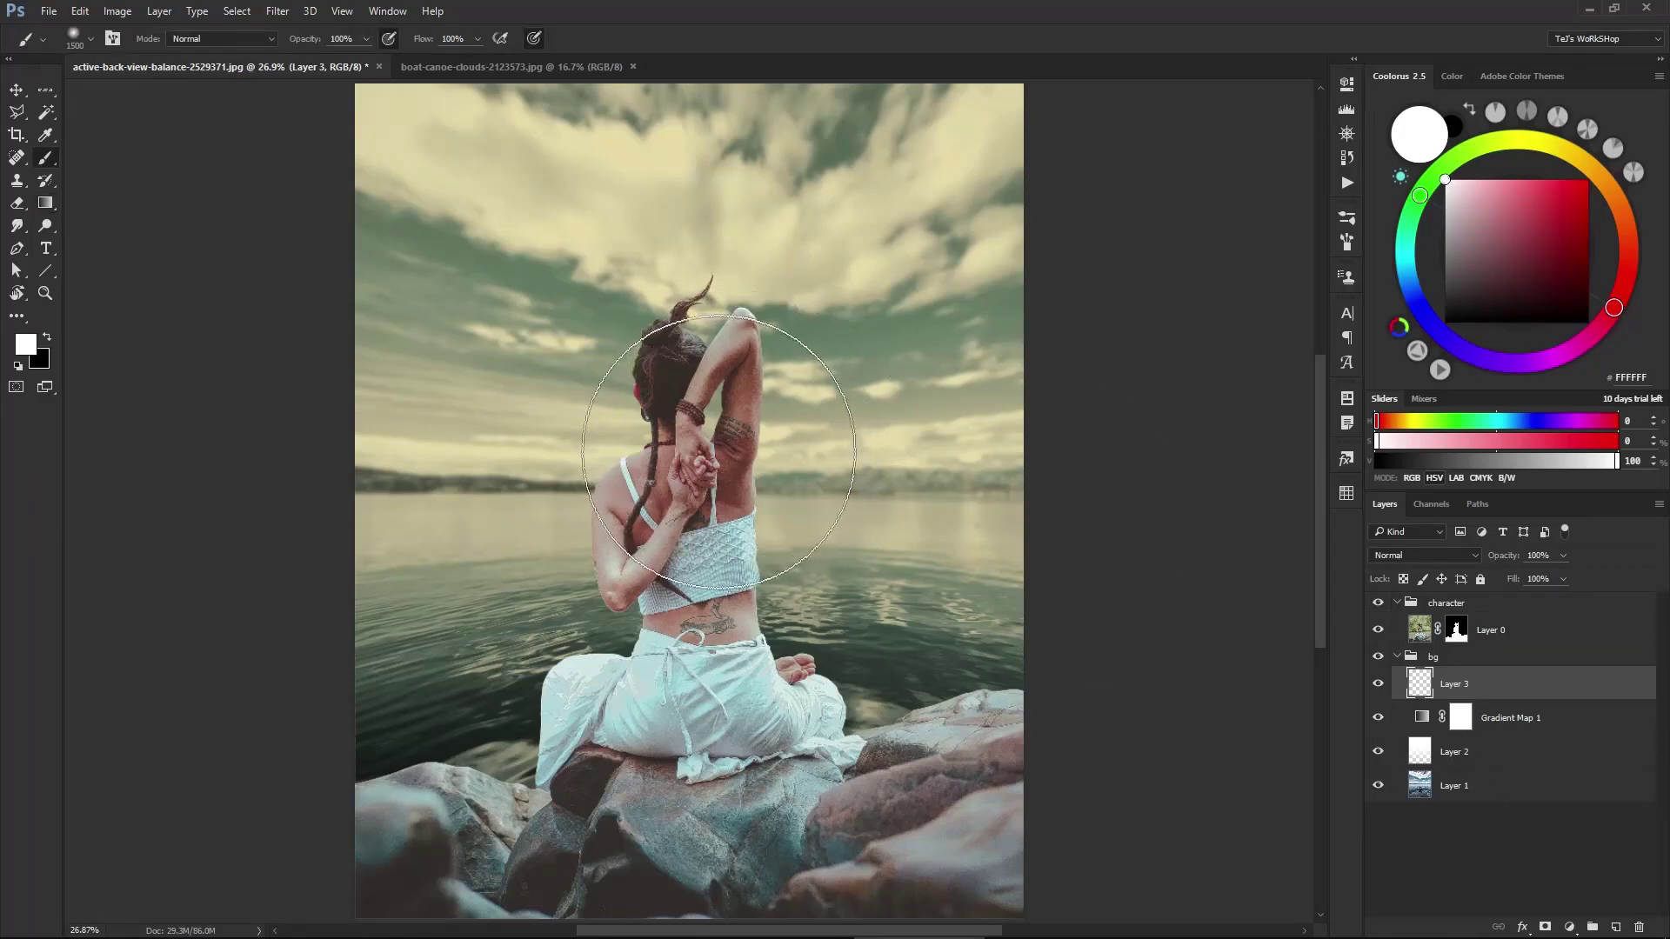
drag(1609, 292, 1619, 205)
click(1542, 187)
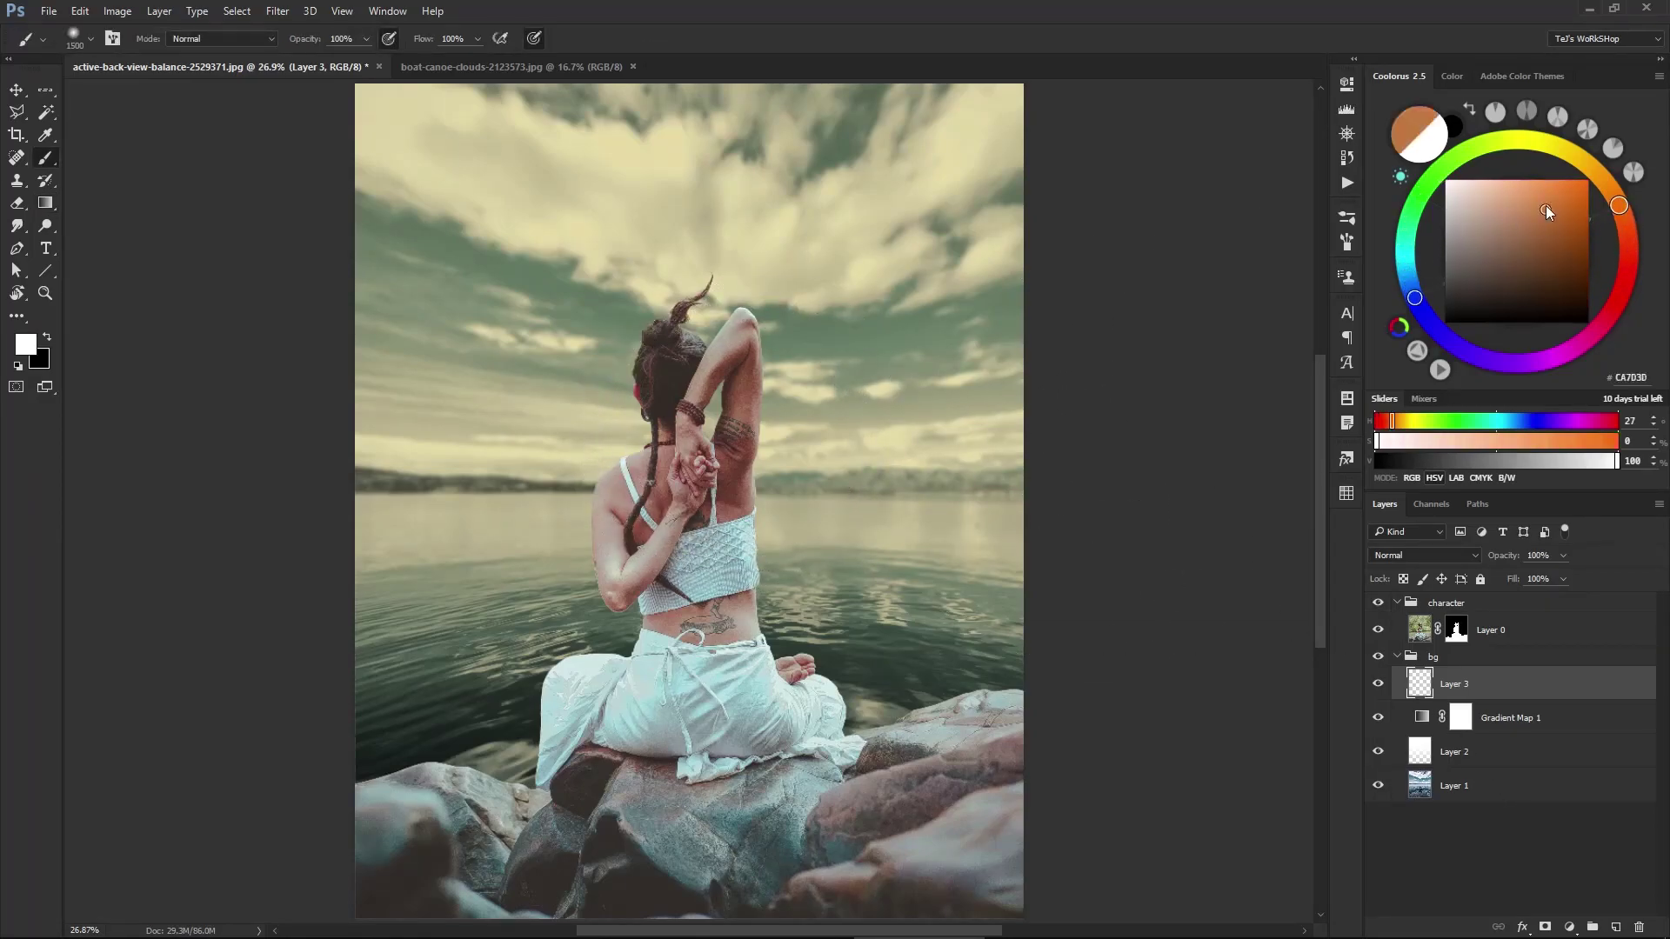
key(bracketright)
key(bracketright)
key(bracketright)
key(bracketright)
key(bracketright)
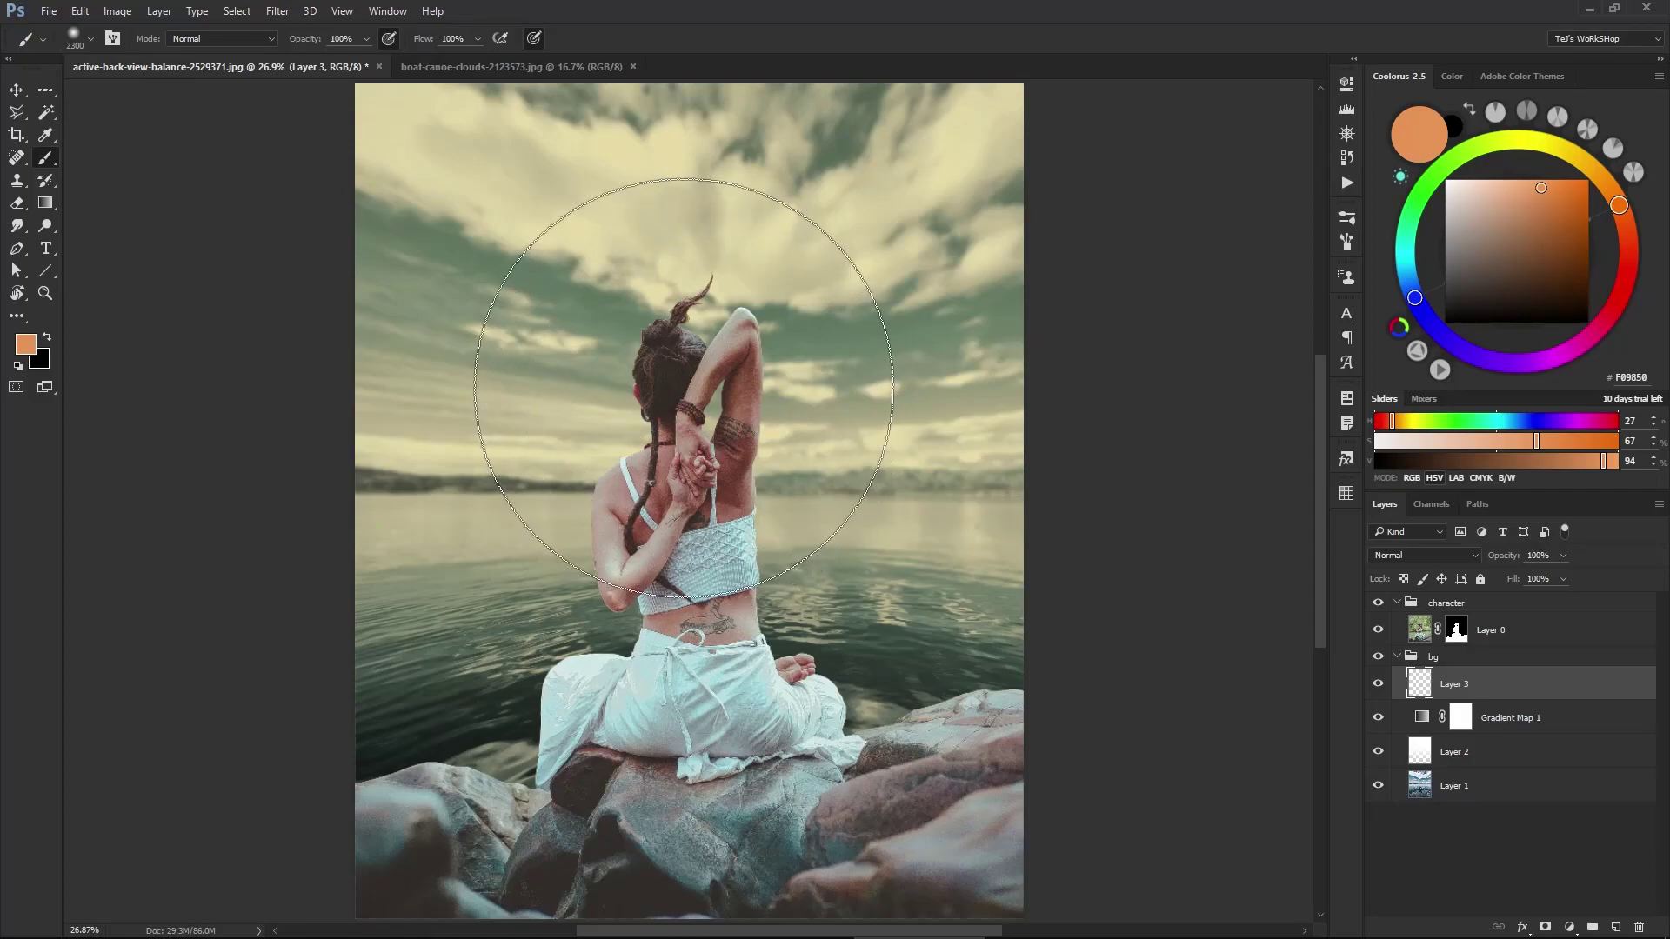
click(696, 405)
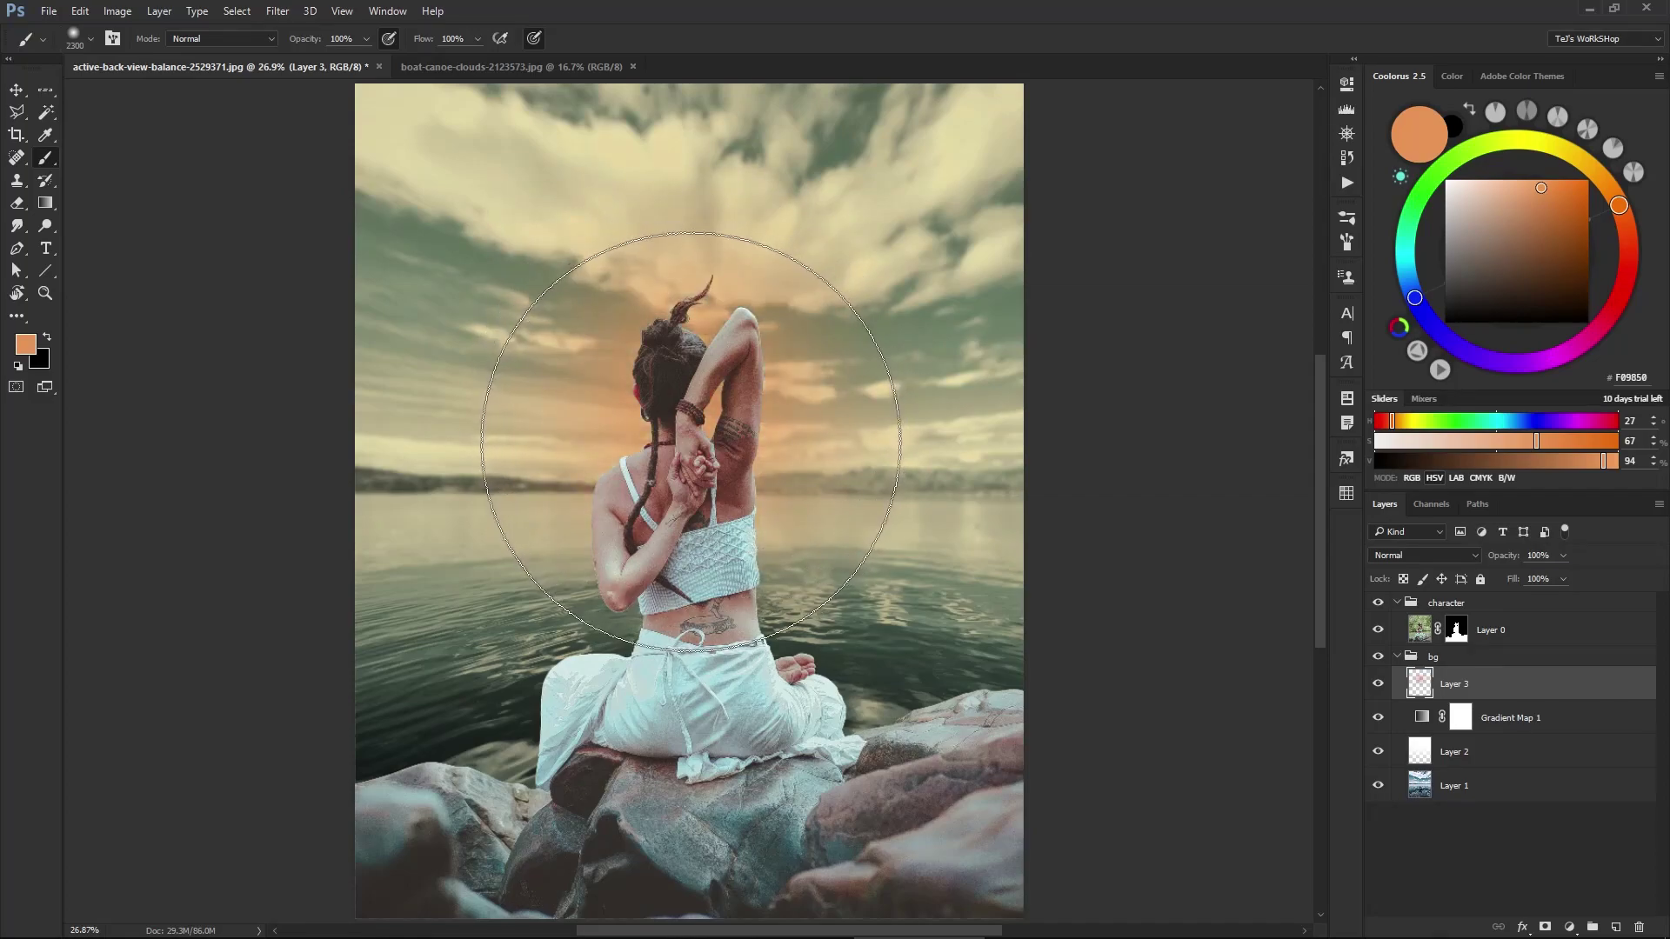
click(692, 439)
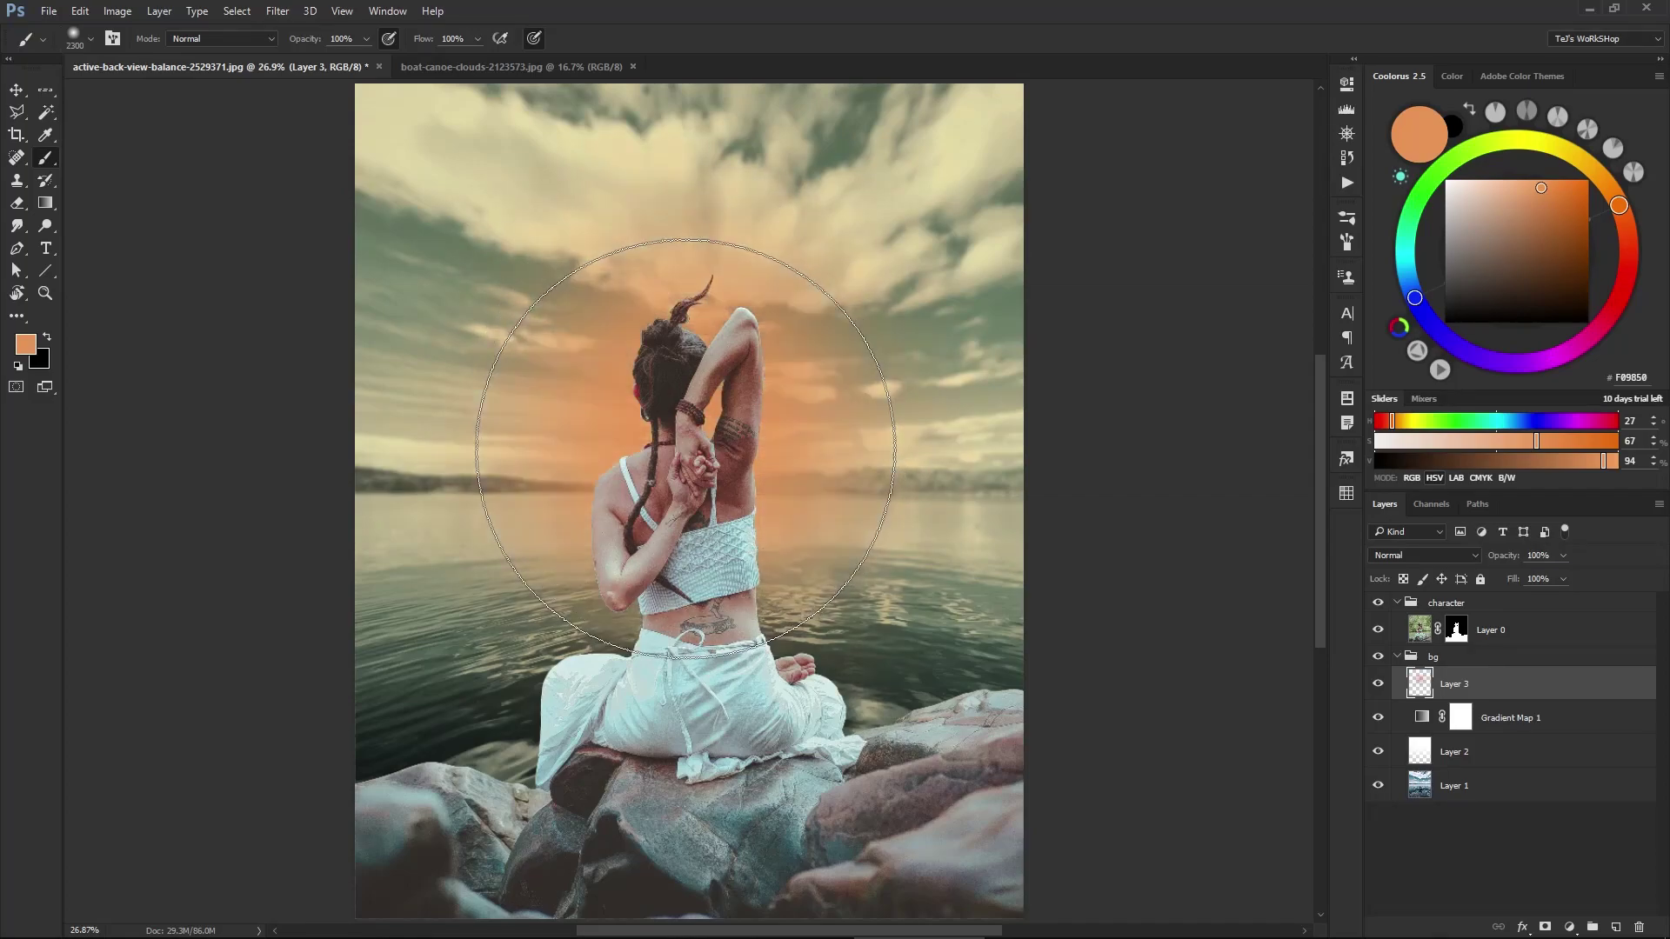
click(1406, 557)
click(1410, 683)
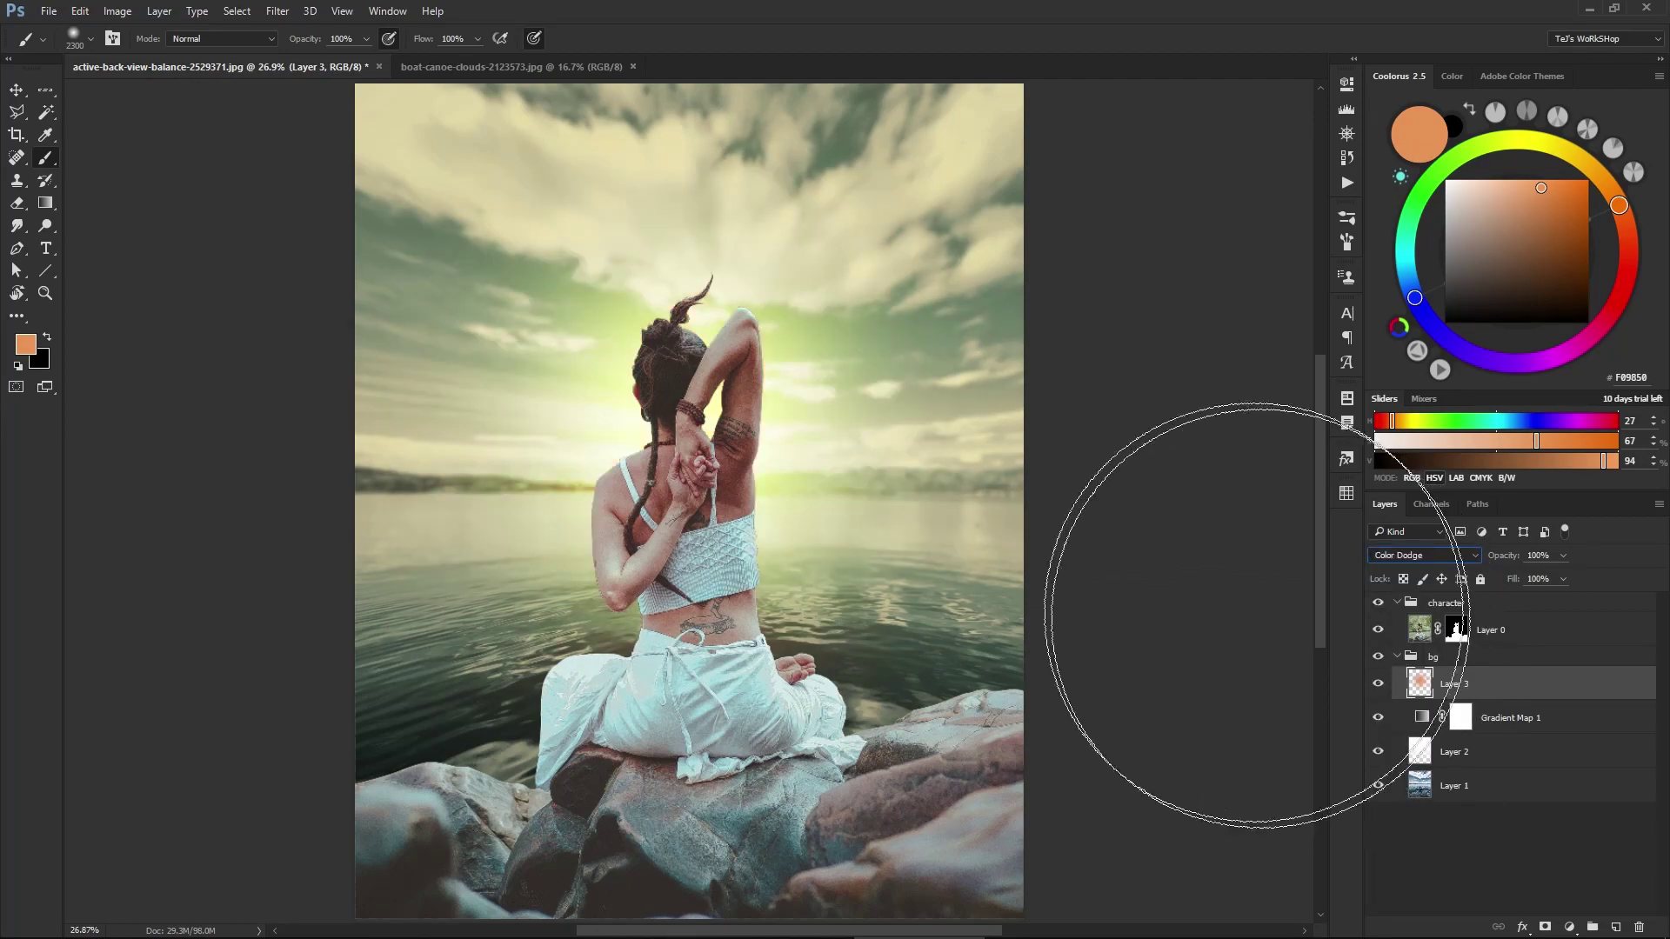
- Free-transform the Layer 3 glow: squash it down, skew and widen it into a horizon band
key(ctrl+t)
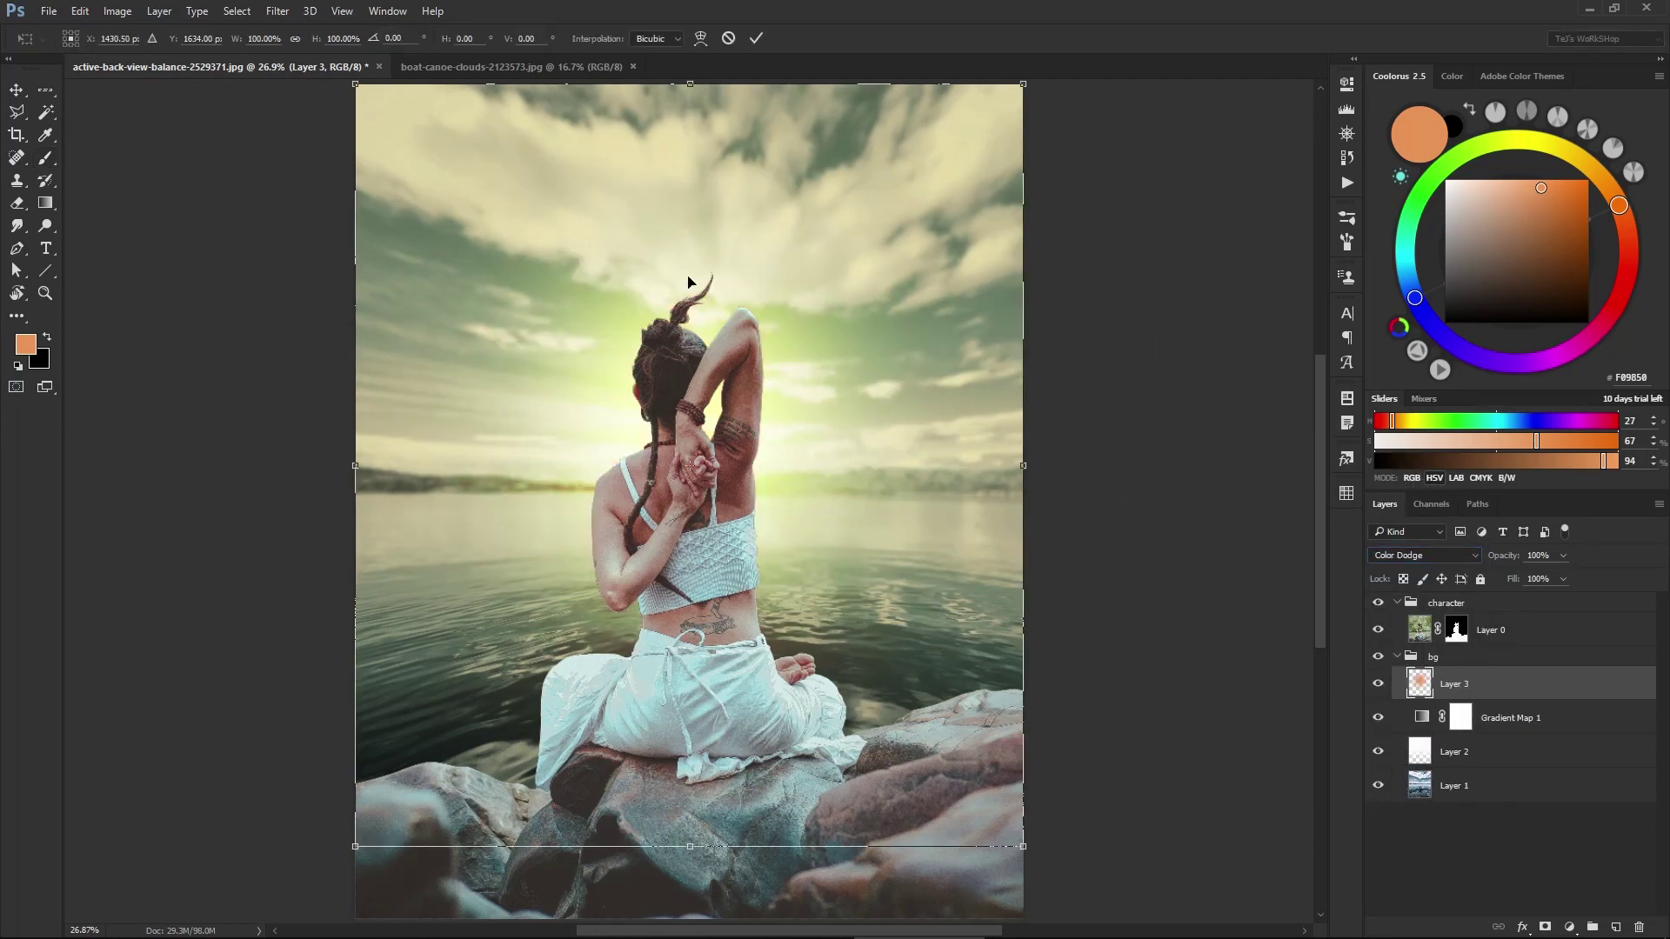
mouse_move(697, 84)
mouse_down()
mouse_move(767, 455)
mouse_move(757, 327)
mouse_up()
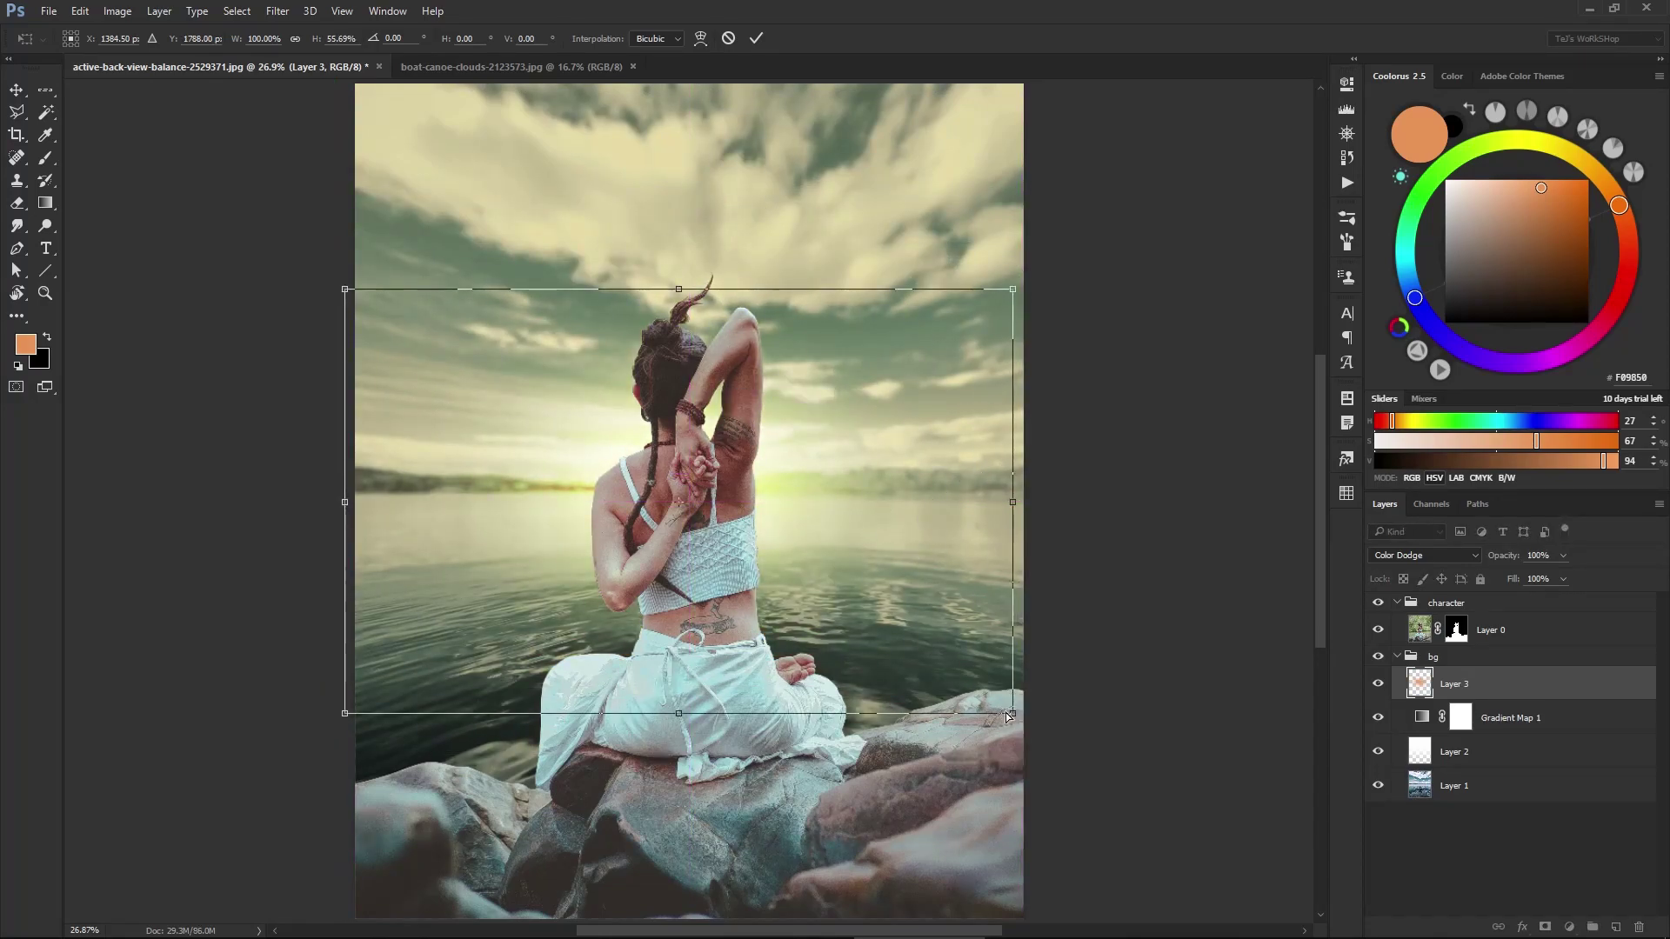
drag(1012, 715, 1012, 717)
drag(1016, 715, 1240, 690)
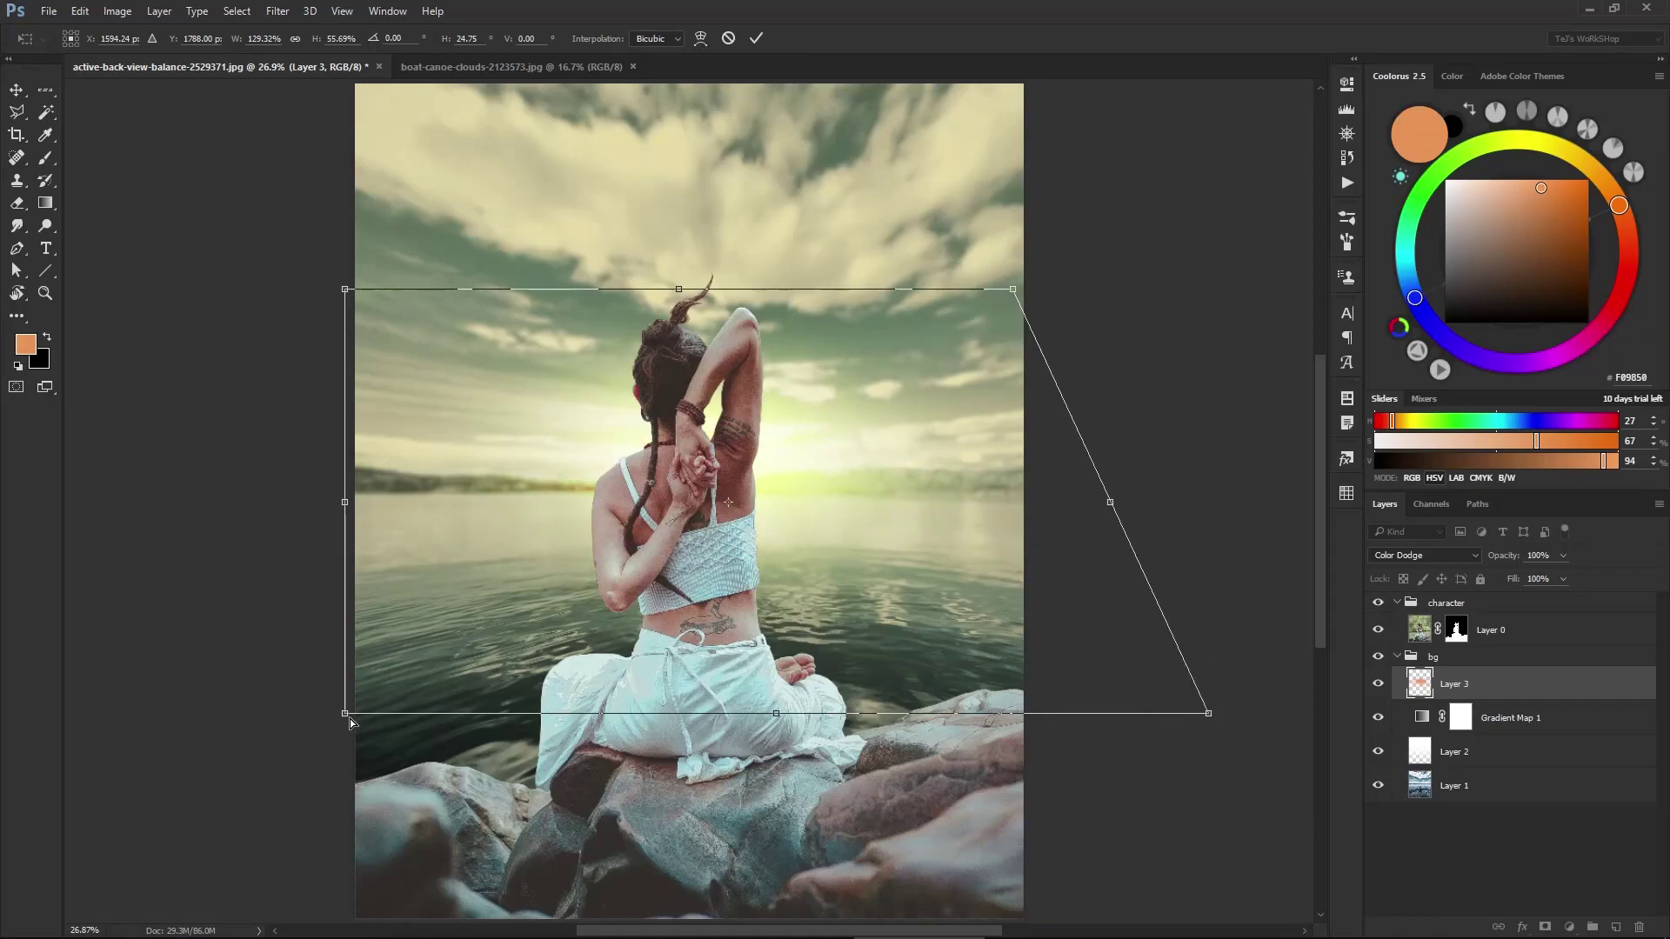
mouse_move(351, 722)
mouse_down()
mouse_move(186, 700)
mouse_move(72, 709)
mouse_up()
mouse_move(827, 402)
mouse_down()
mouse_move(850, 439)
mouse_move(832, 455)
mouse_up()
key(Return)
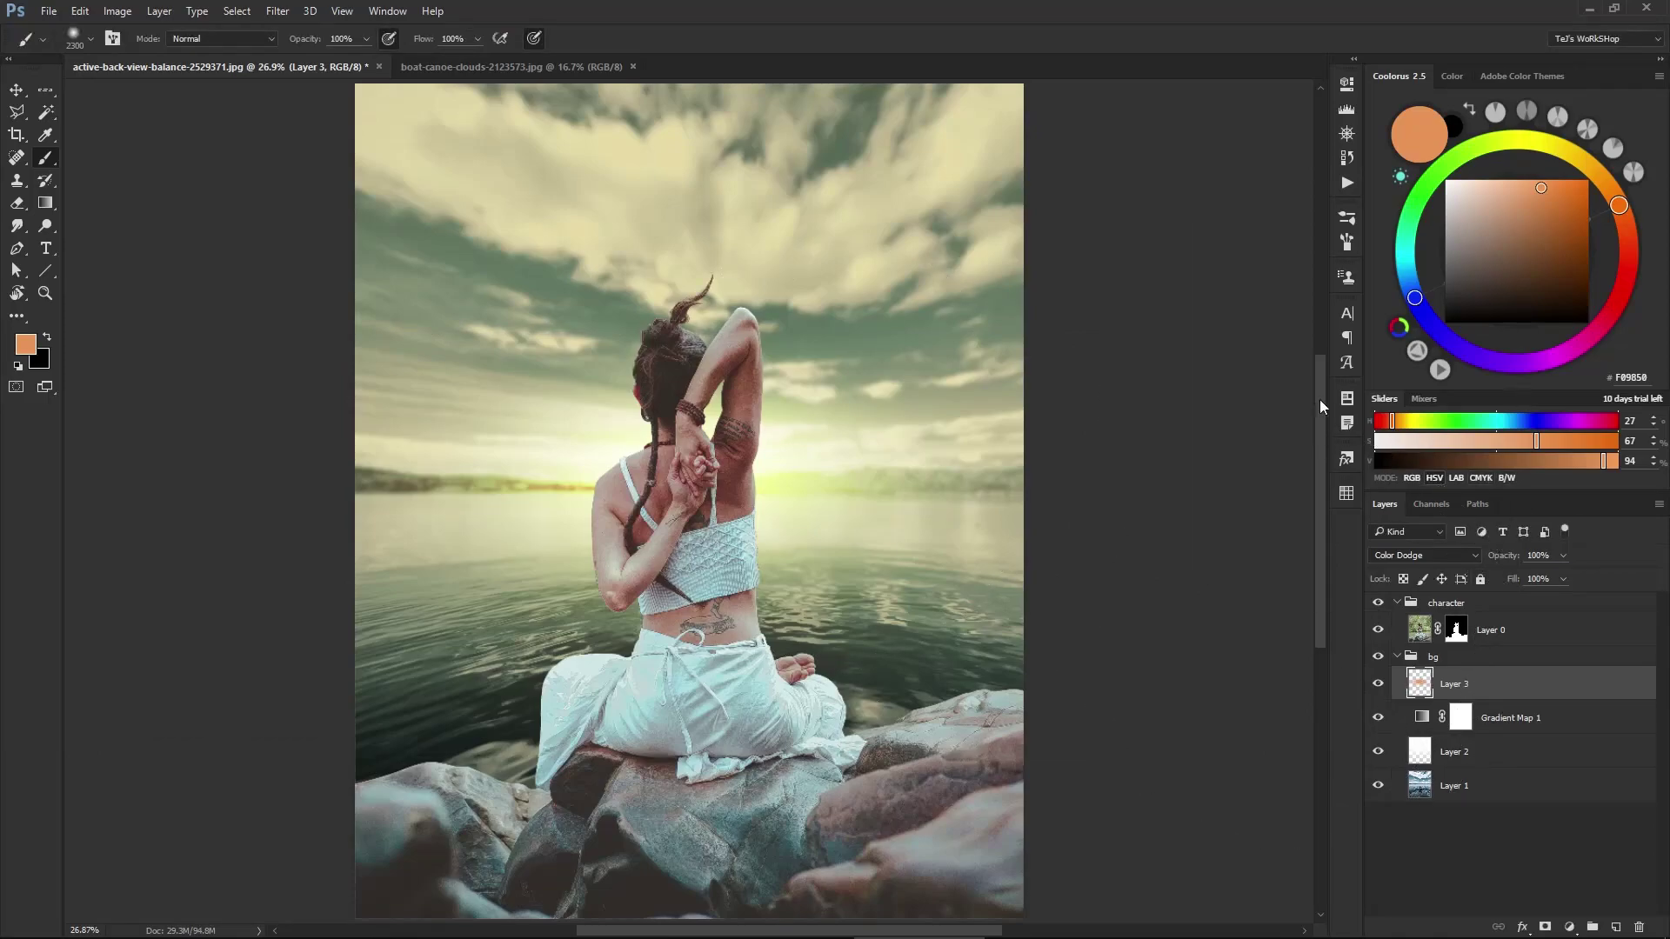
- Pick orange D0660E and add a new Layer 4 set to Screen blending
click(1580, 206)
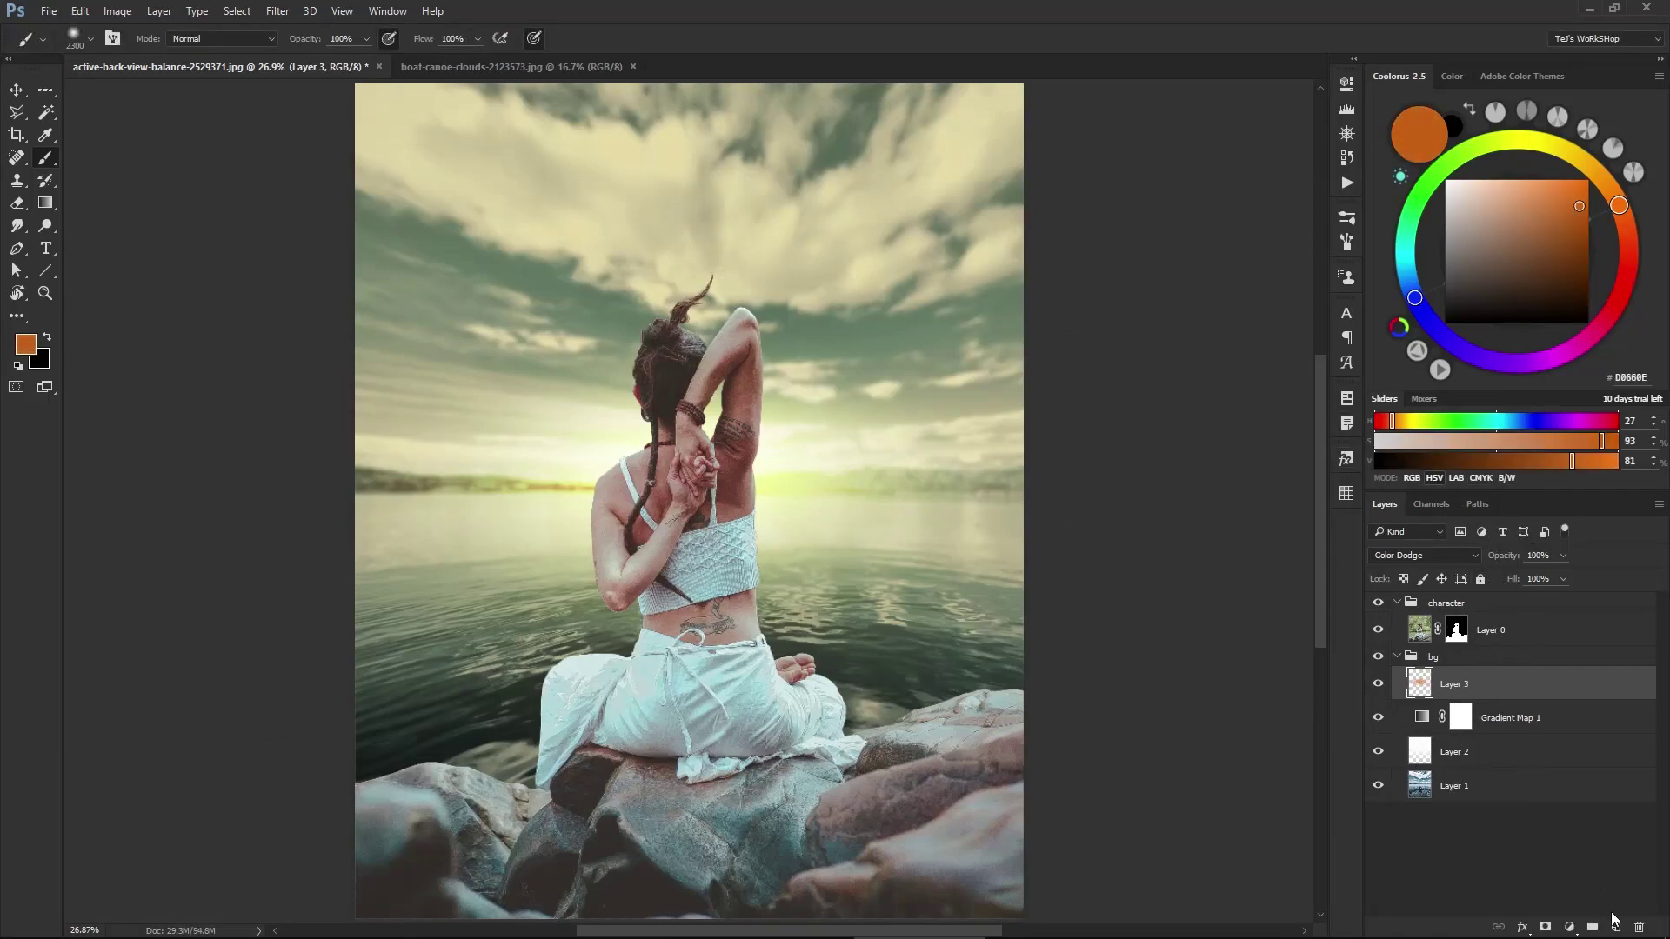
click(1615, 925)
click(1389, 555)
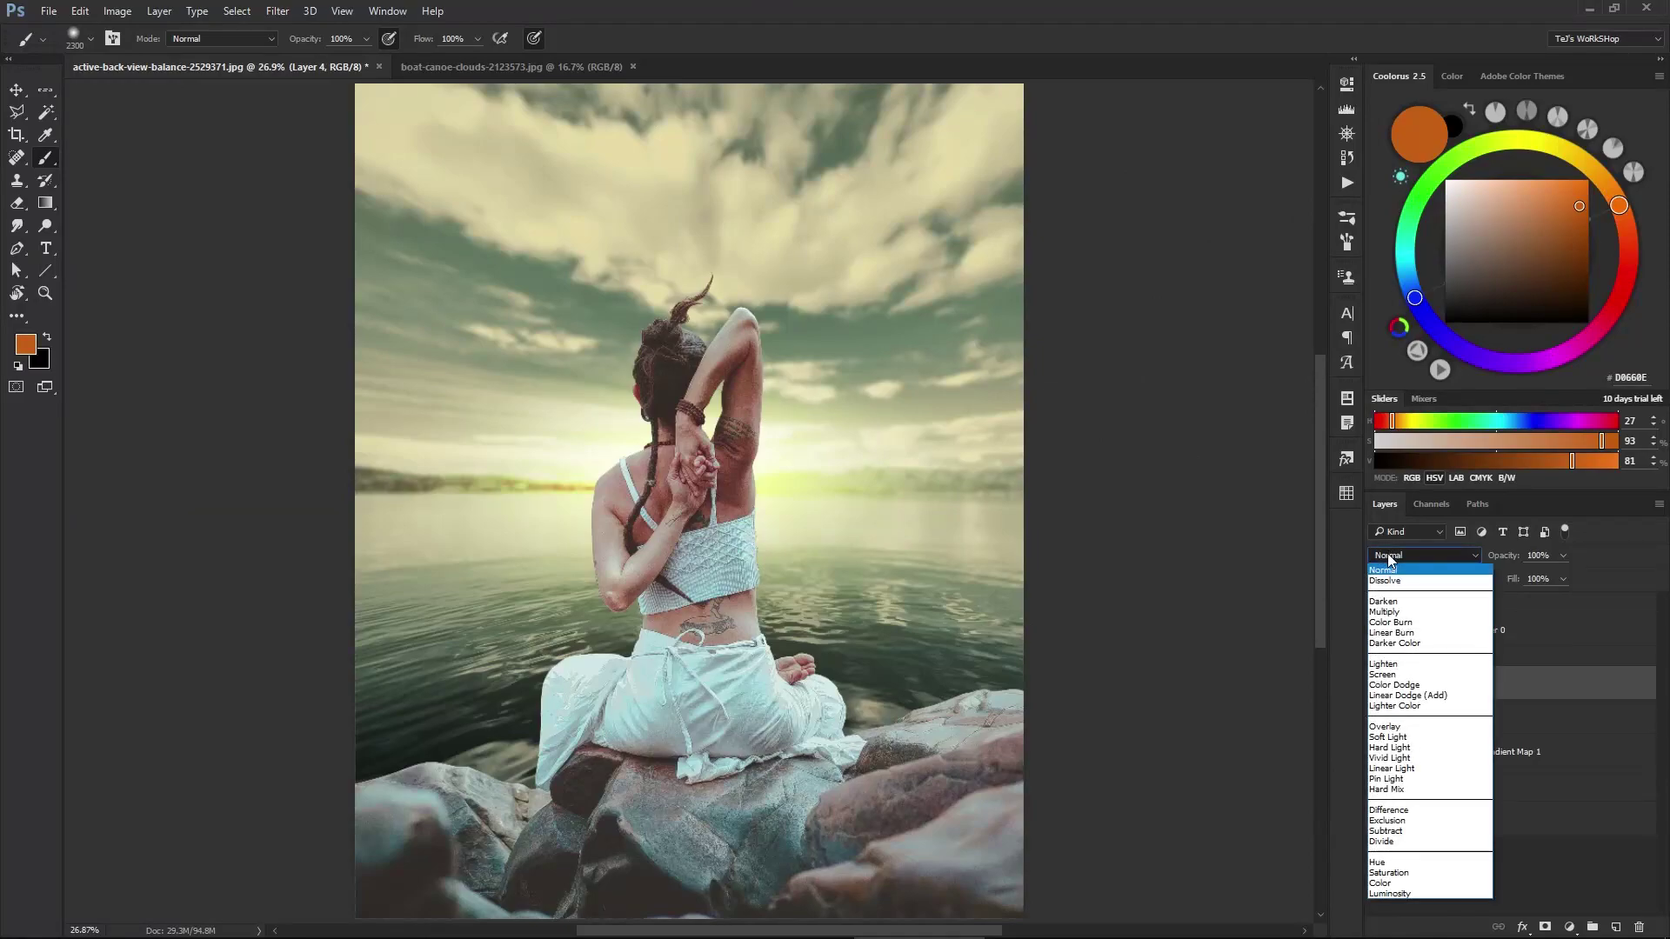
click(1387, 684)
click(1411, 555)
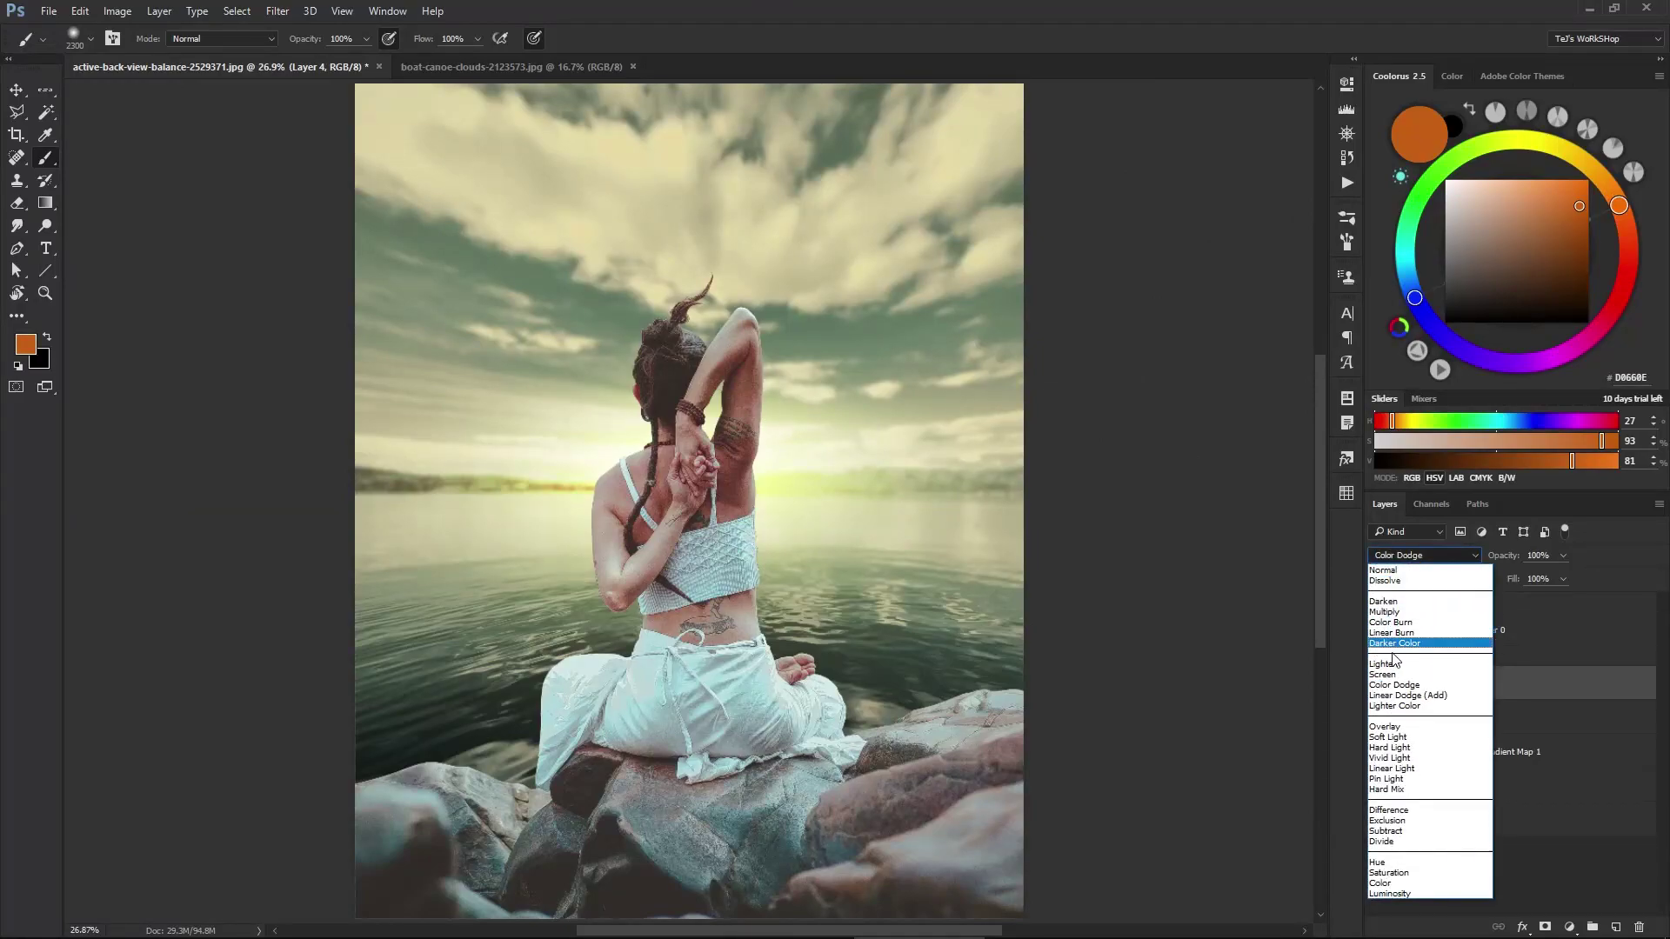
click(1392, 671)
- Paint warm orange over the image centre with a 3200 brush, then collapse the bg group
key(bracketright)
key(bracketright)
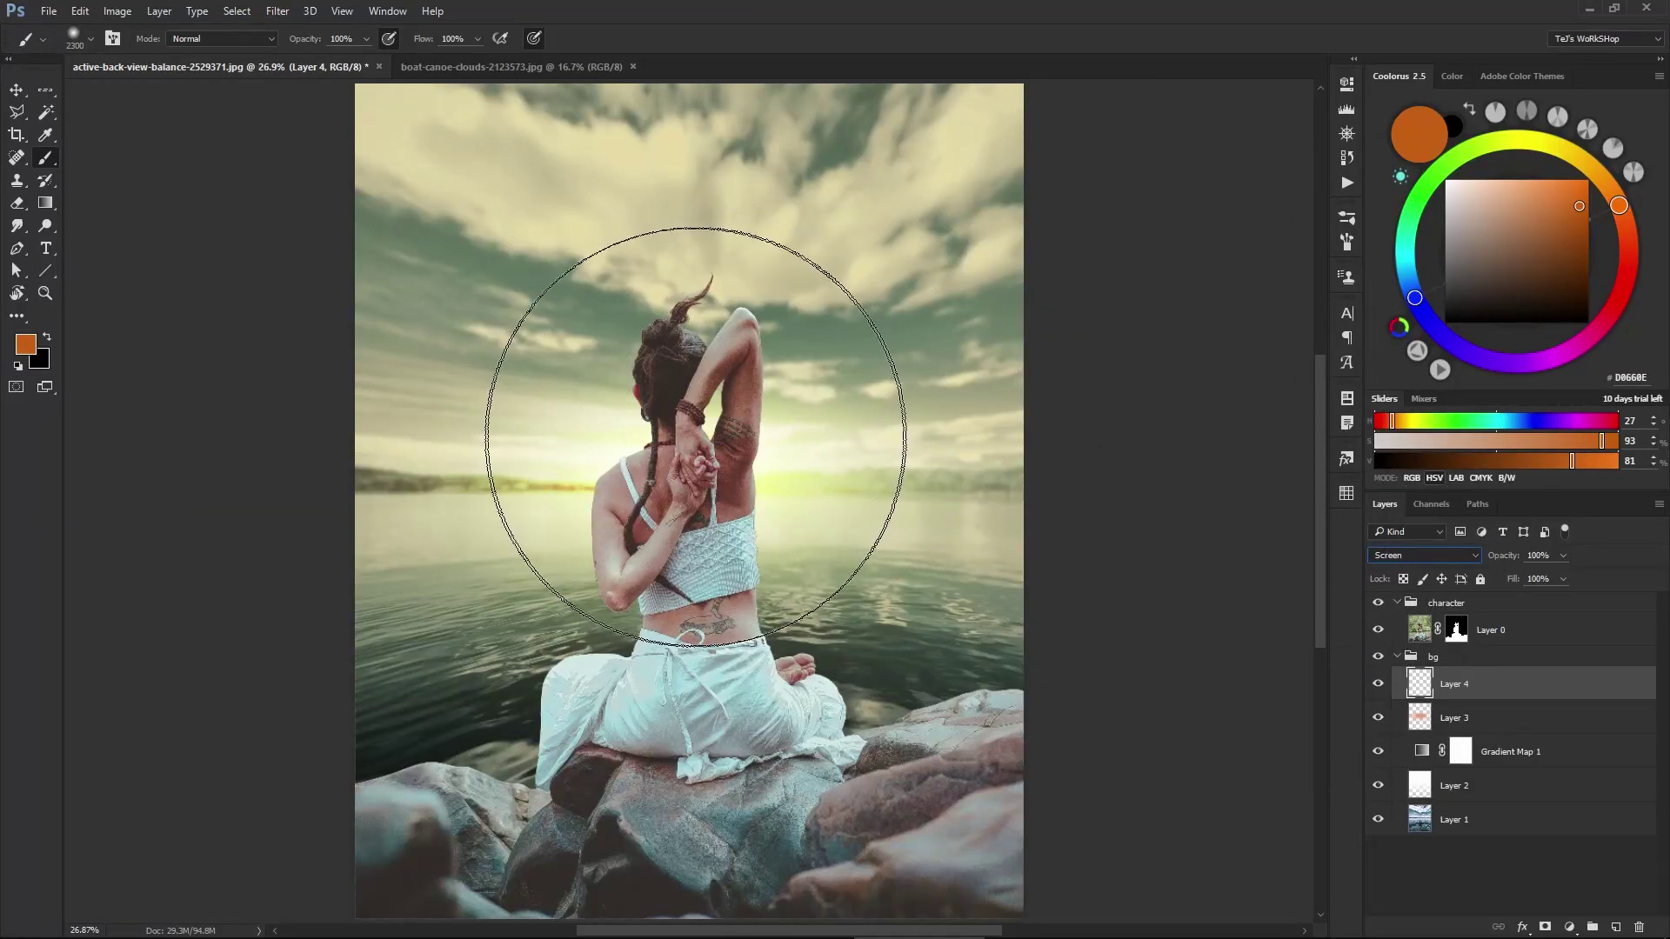
key(bracketright)
key(bracketright)
key(bracketright)
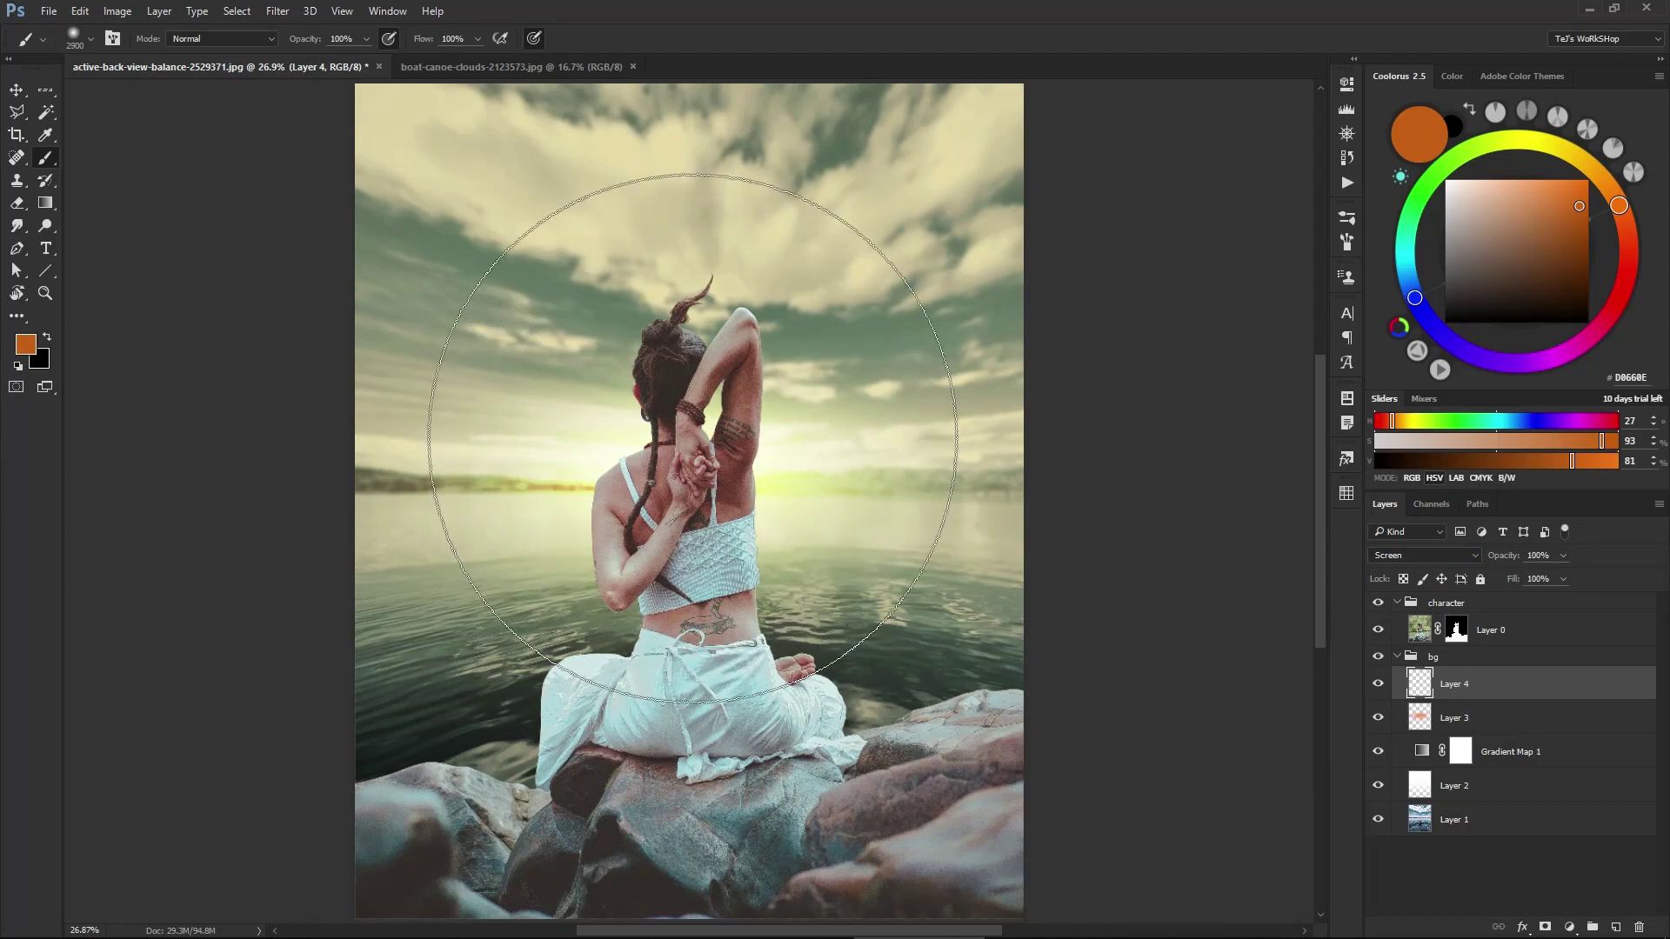
key(bracketright)
key(bracketright)
key(bracketright)
click(696, 428)
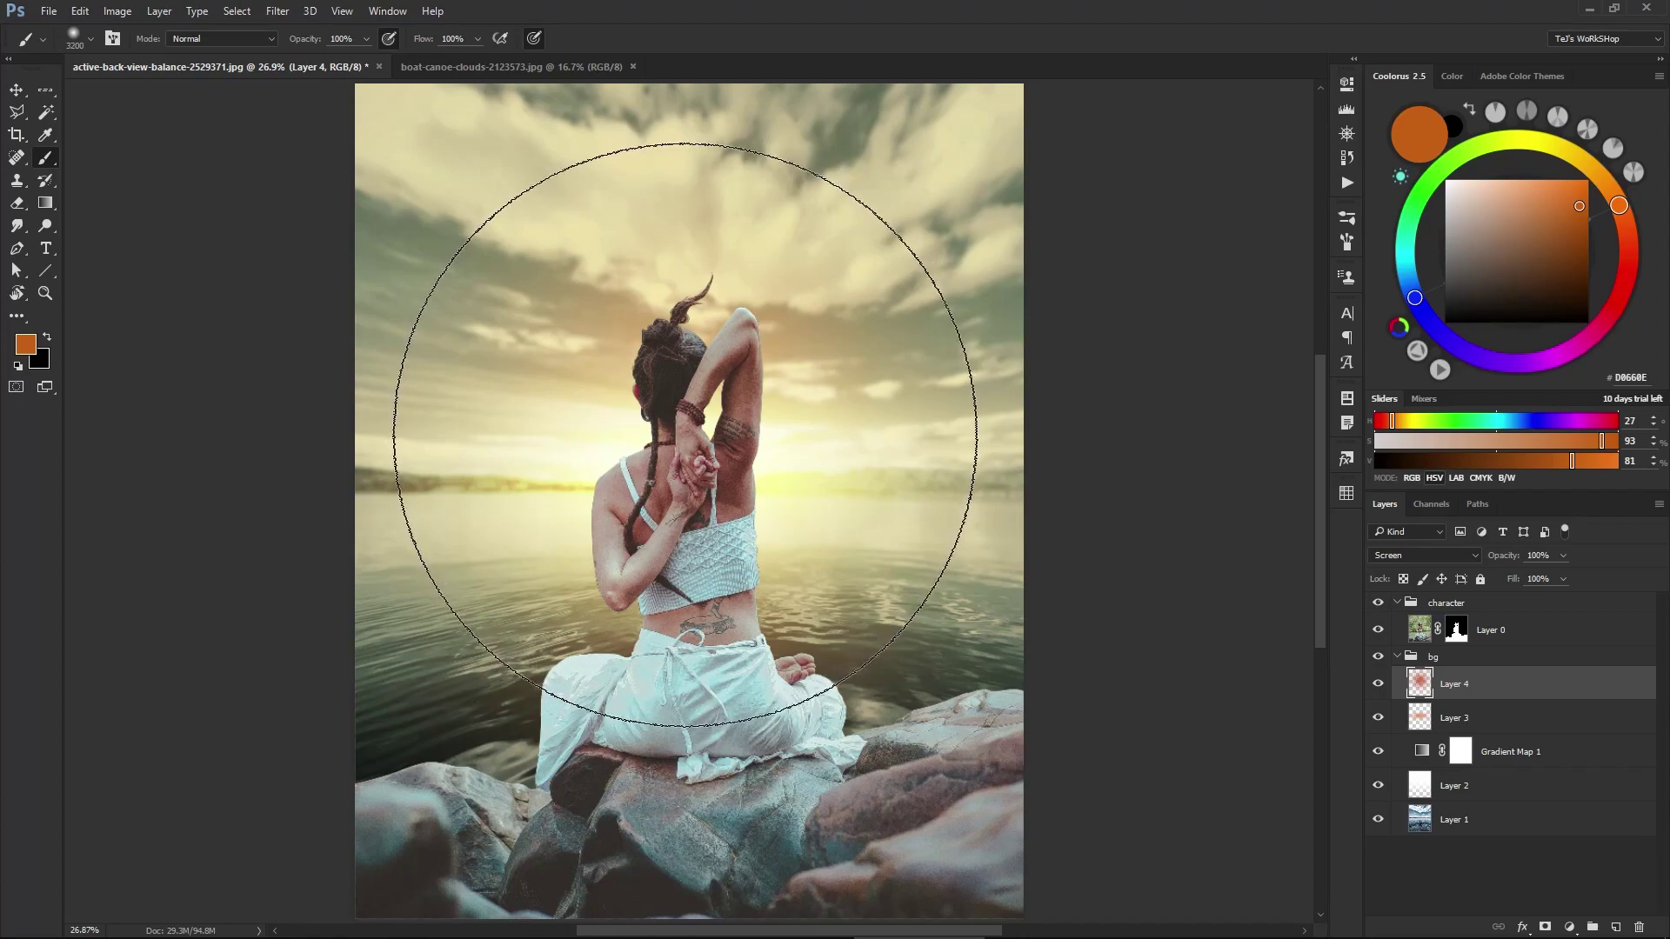
click(688, 435)
key(bracketleft)
key(bracketleft)
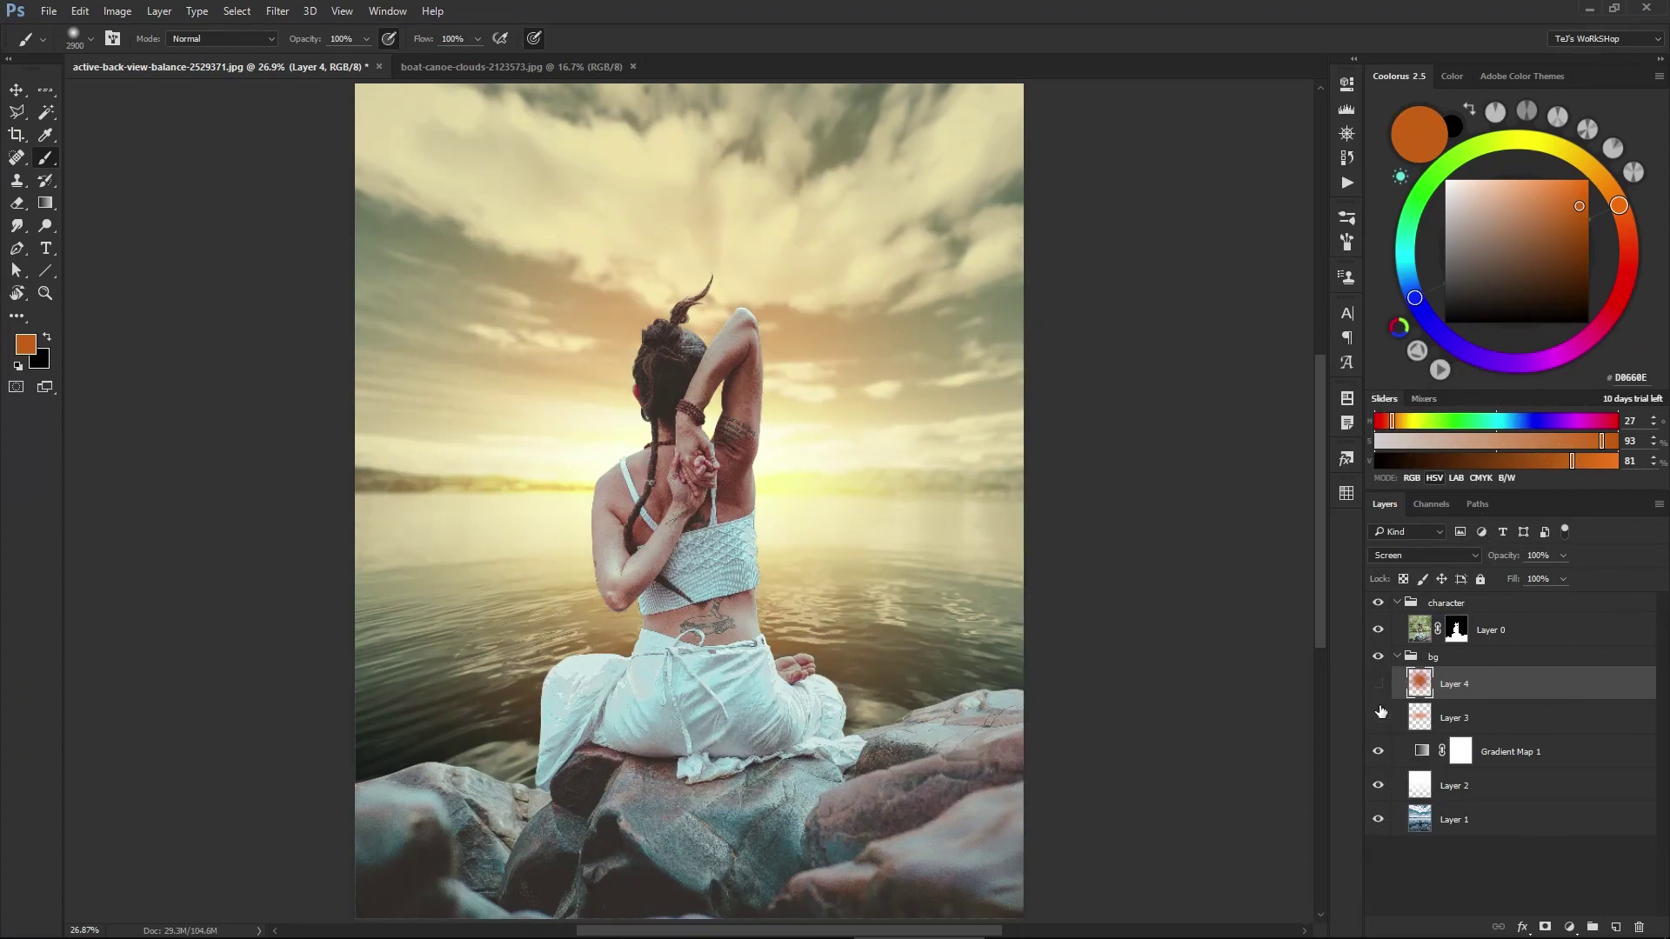
click(1377, 718)
drag(1378, 717, 1377, 683)
click(1397, 658)
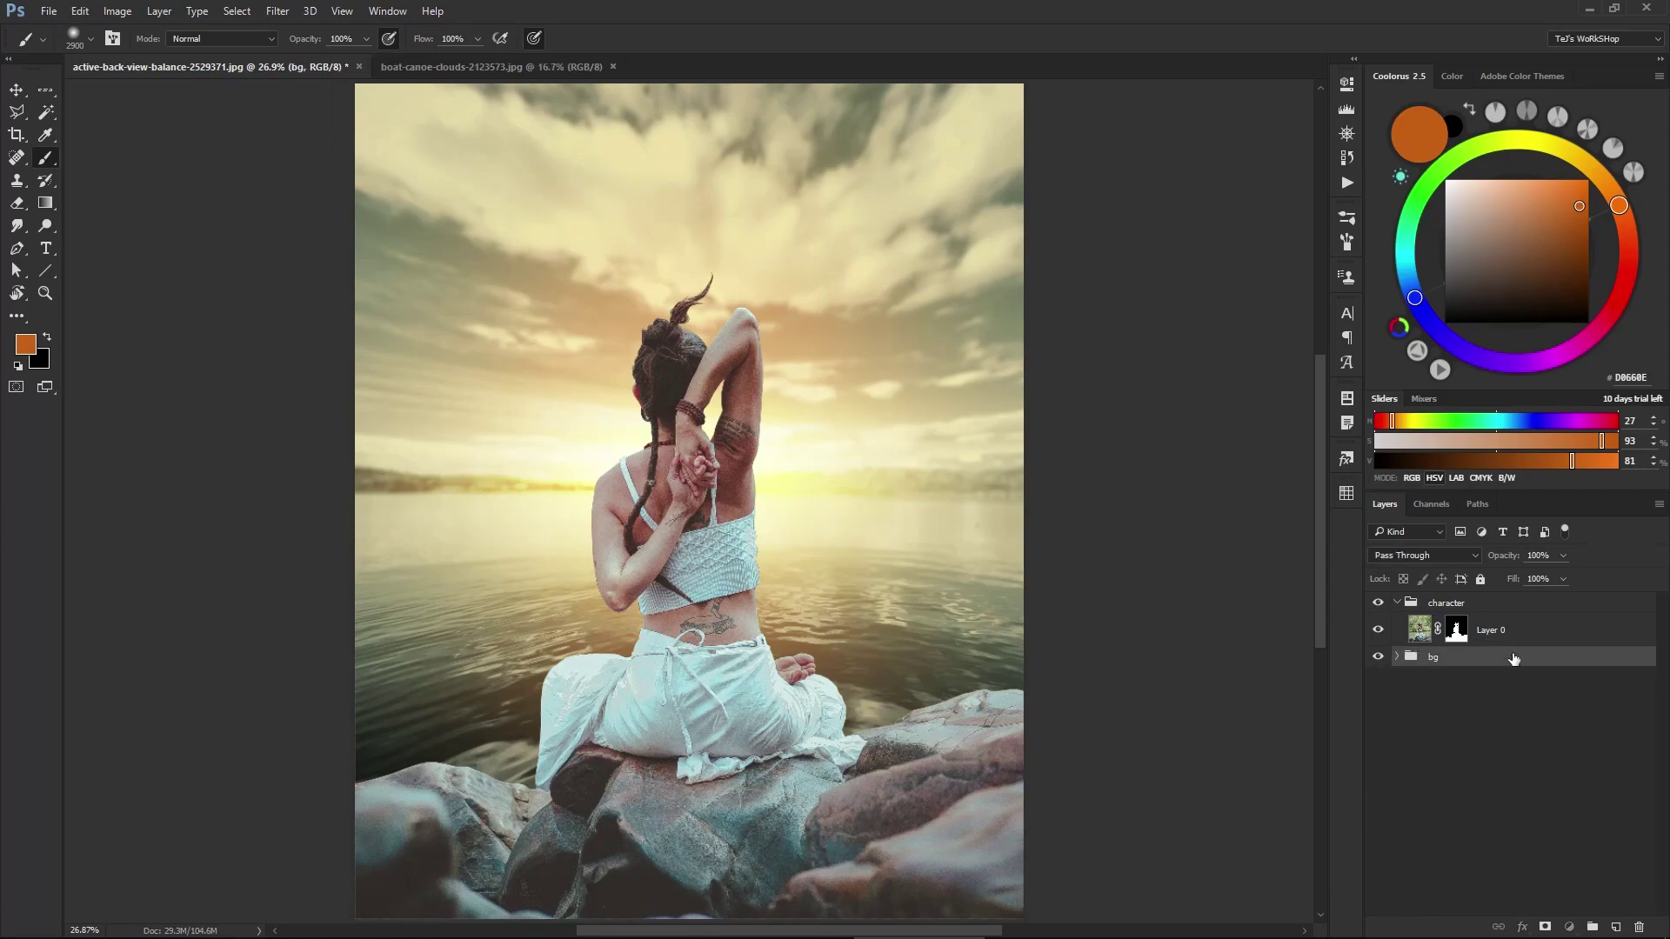
- Add a Levels adjustment clipped to Layer 0 with output white lowered to 155
key(alt+bracketright)
click(1566, 924)
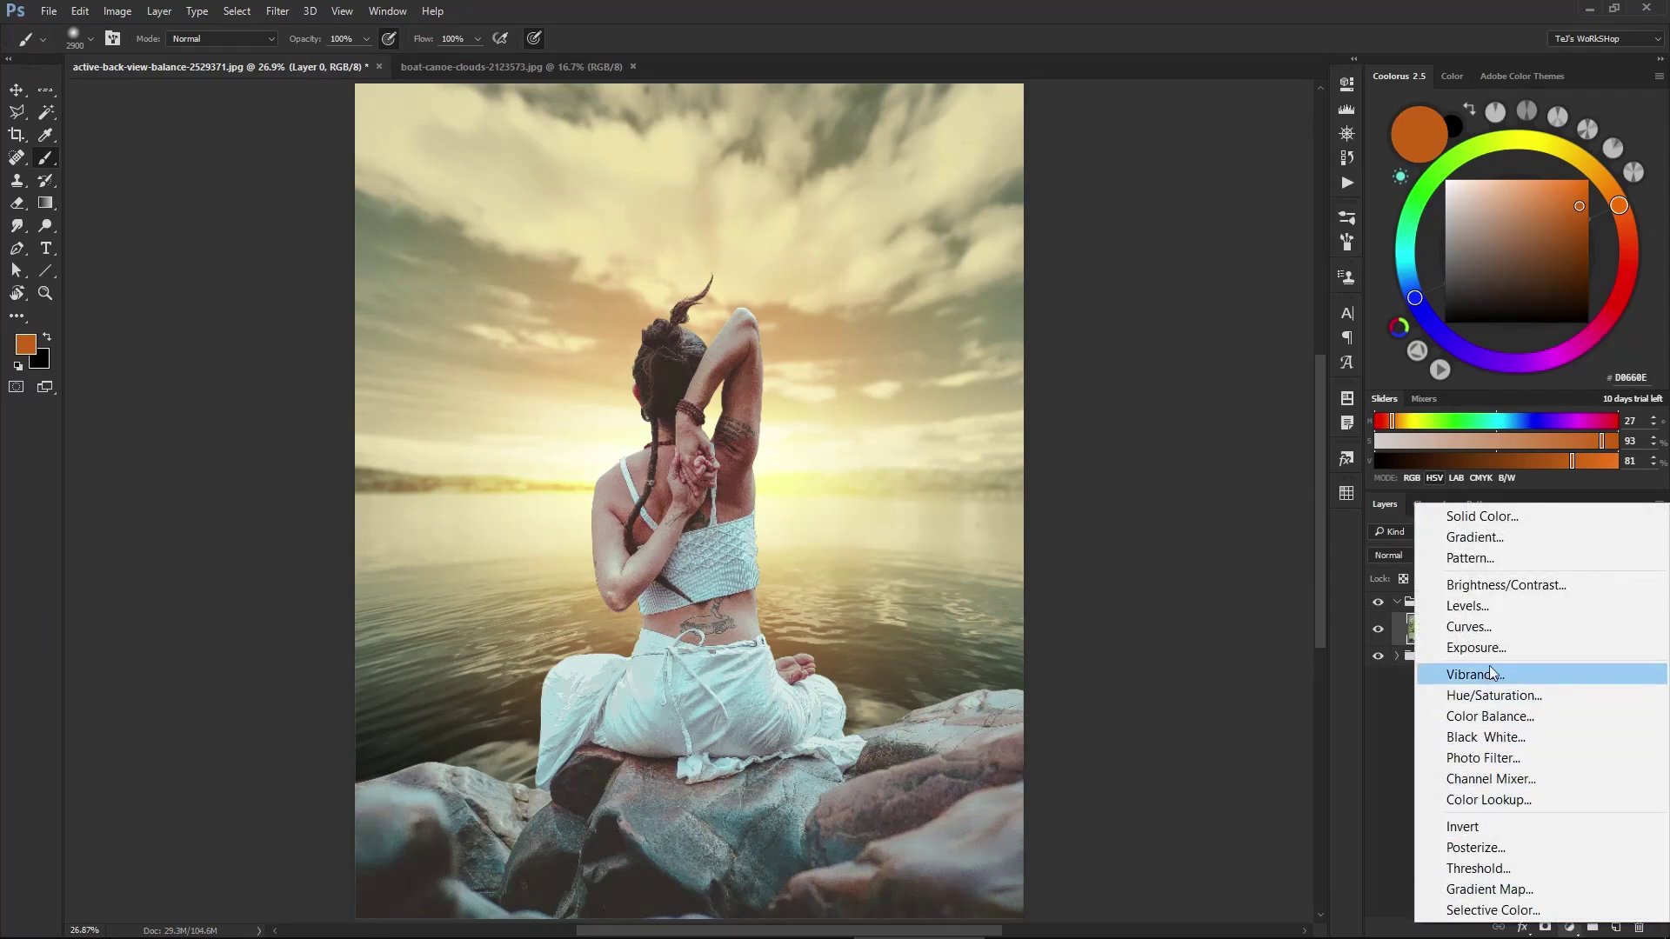
click(1498, 600)
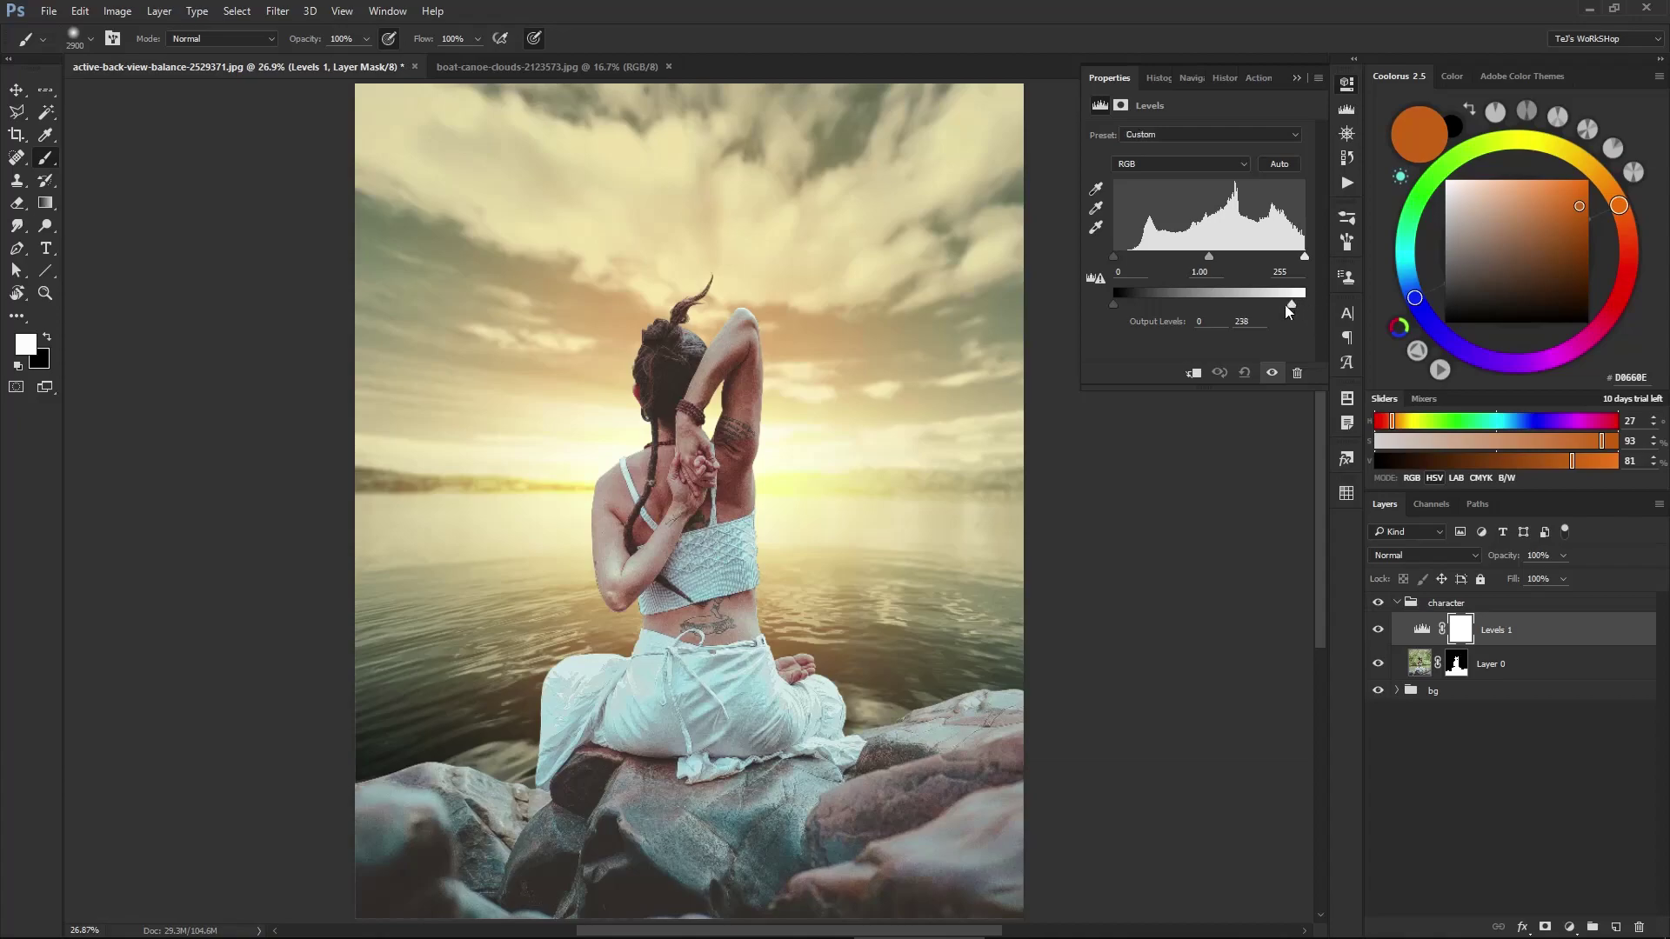
mouse_move(1285, 305)
mouse_down()
mouse_move(1227, 305)
mouse_move(1223, 256)
mouse_move(1242, 258)
mouse_move(1230, 304)
mouse_up()
click(1192, 374)
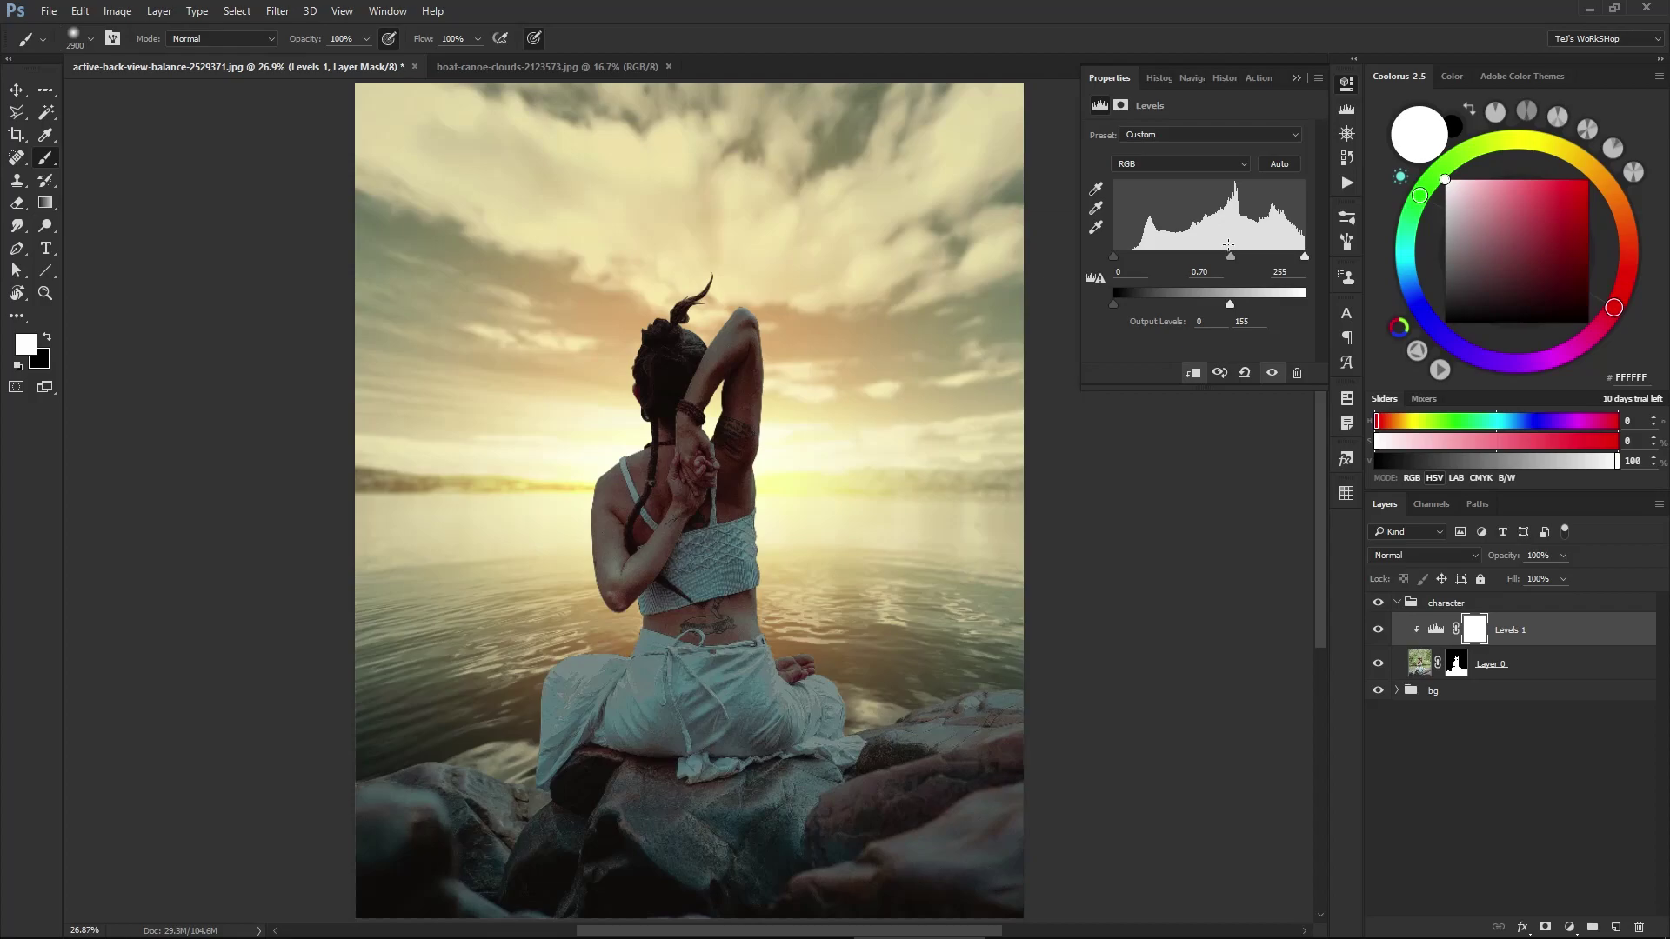
- Set the Levels inputs to black 0, white 255 and midtones 0.85, then compare
drag(1134, 259, 1056, 254)
drag(1304, 256, 1306, 258)
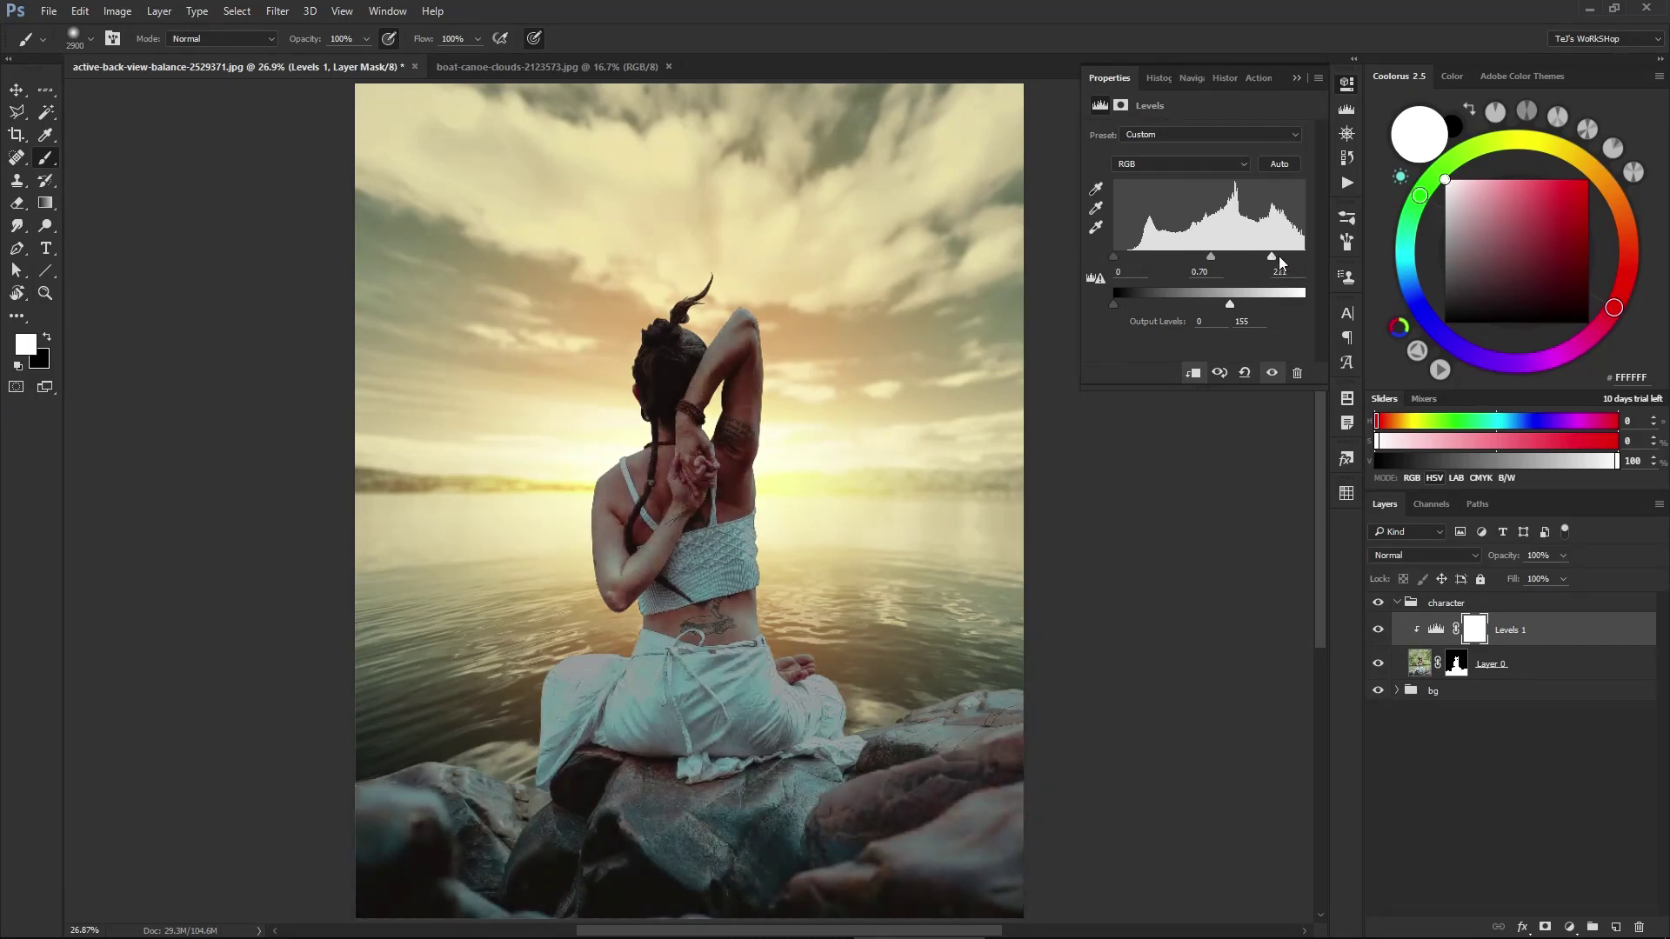
mouse_move(1305, 258)
mouse_down()
mouse_move(1231, 263)
mouse_move(1337, 256)
mouse_up()
drag(1230, 257, 1220, 259)
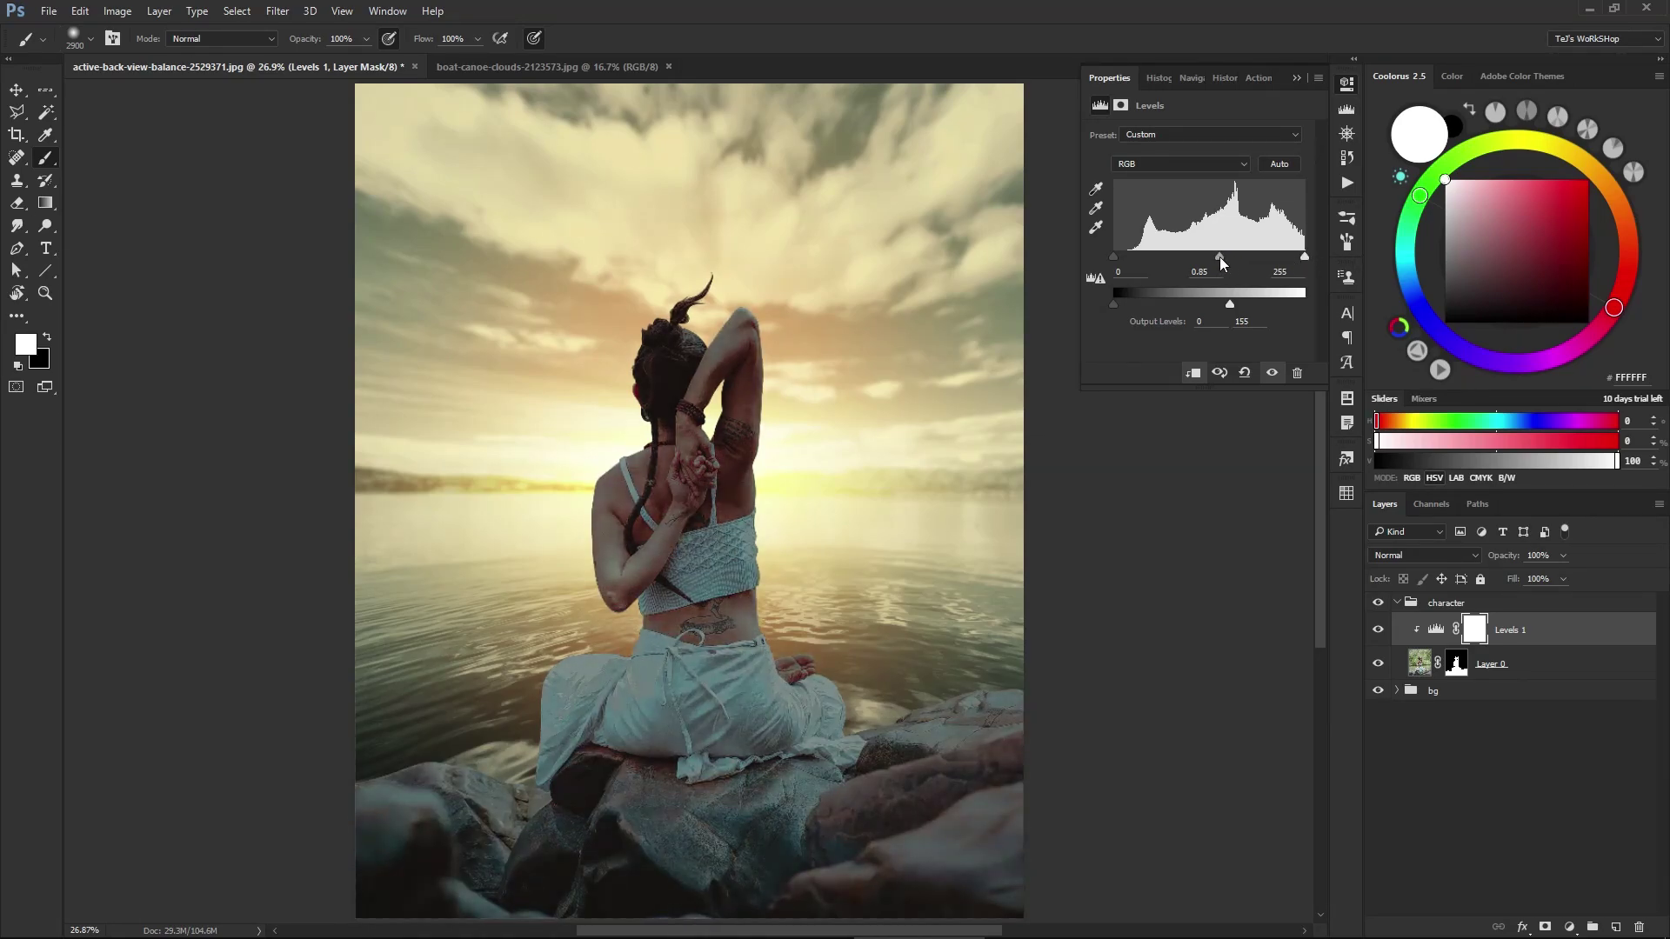
click(1379, 631)
click(1378, 631)
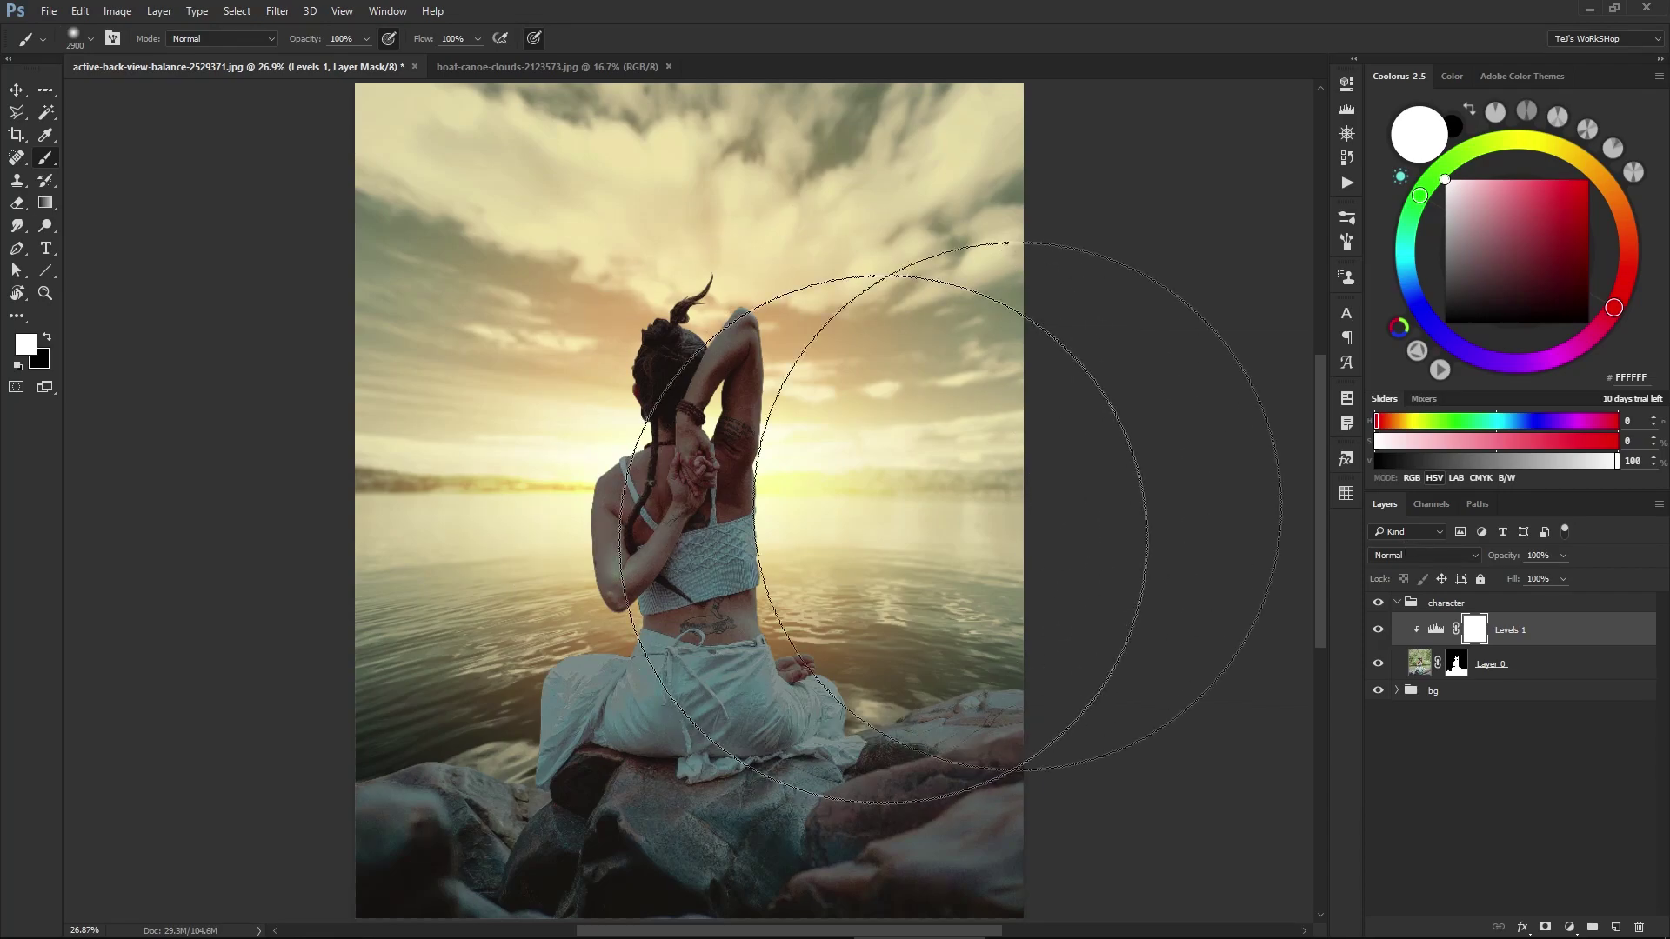
- Set up the brush: 25% flow, Shape Dynamics minimum diameter about 49%, size 80
drag(423, 38, 370, 54)
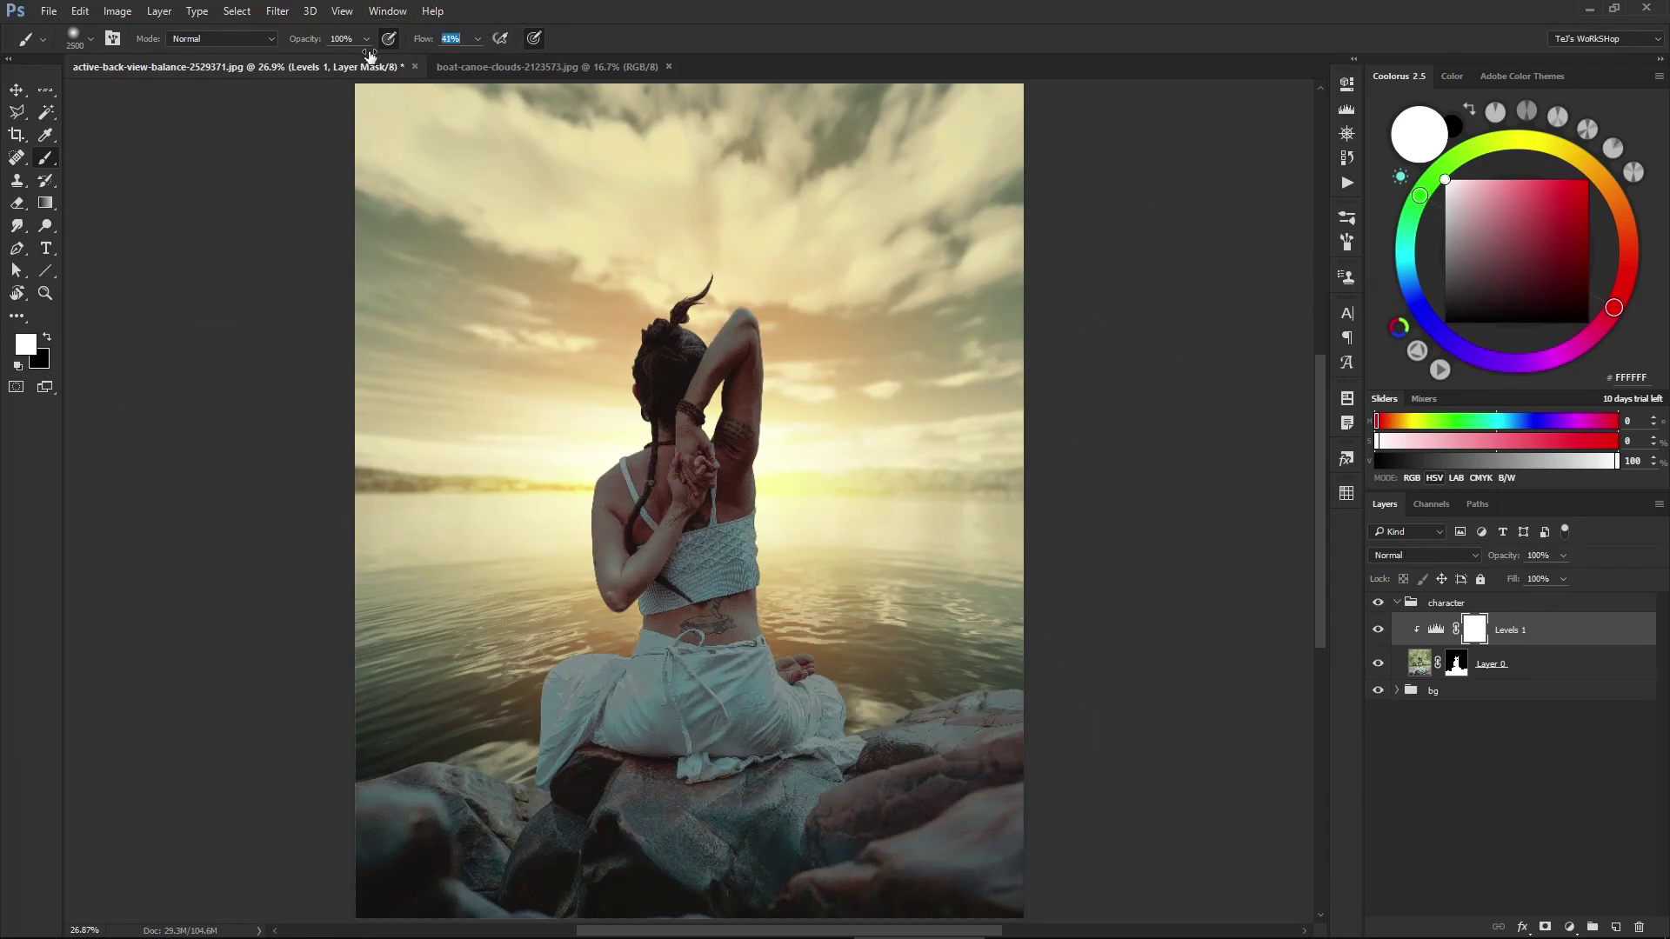
key(bracketleft)
key(bracketleft)
key(bracketleft)
key(bracketleft)
key(bracketleft)
key(bracketleft)
key(bracketleft)
key(bracketleft)
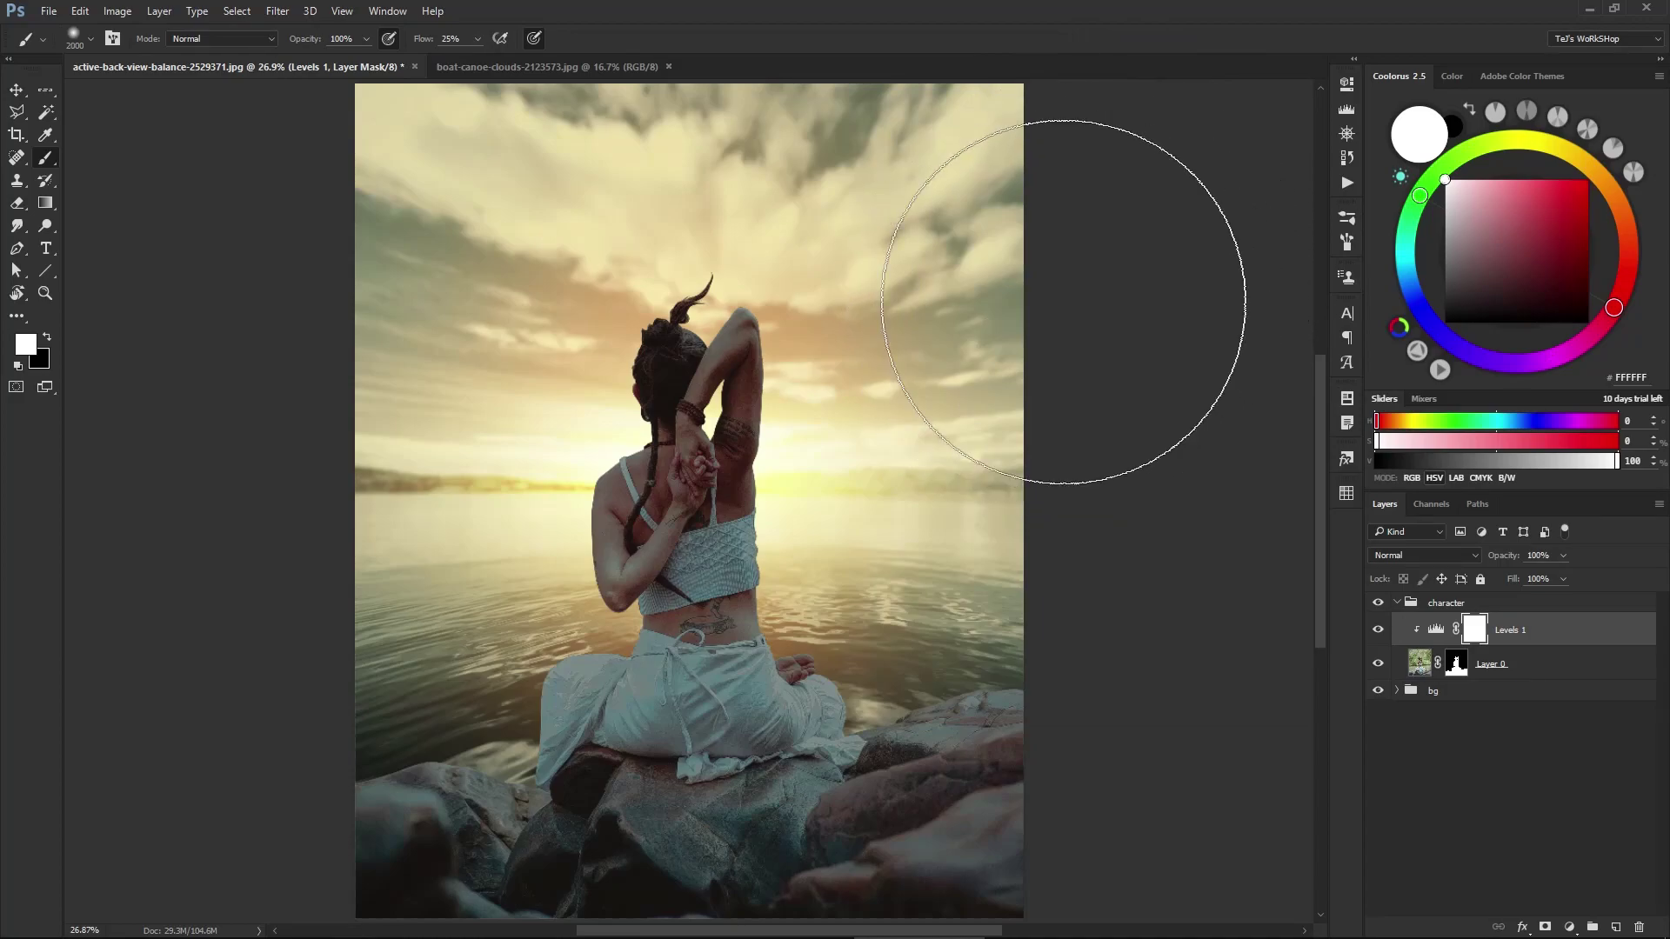
key(bracketleft)
key(bracketleft)
key(bracketleft)
key(bracketleft)
key(bracketleft)
key(bracketleft)
key(bracketleft)
key(bracketleft)
key(bracketleft)
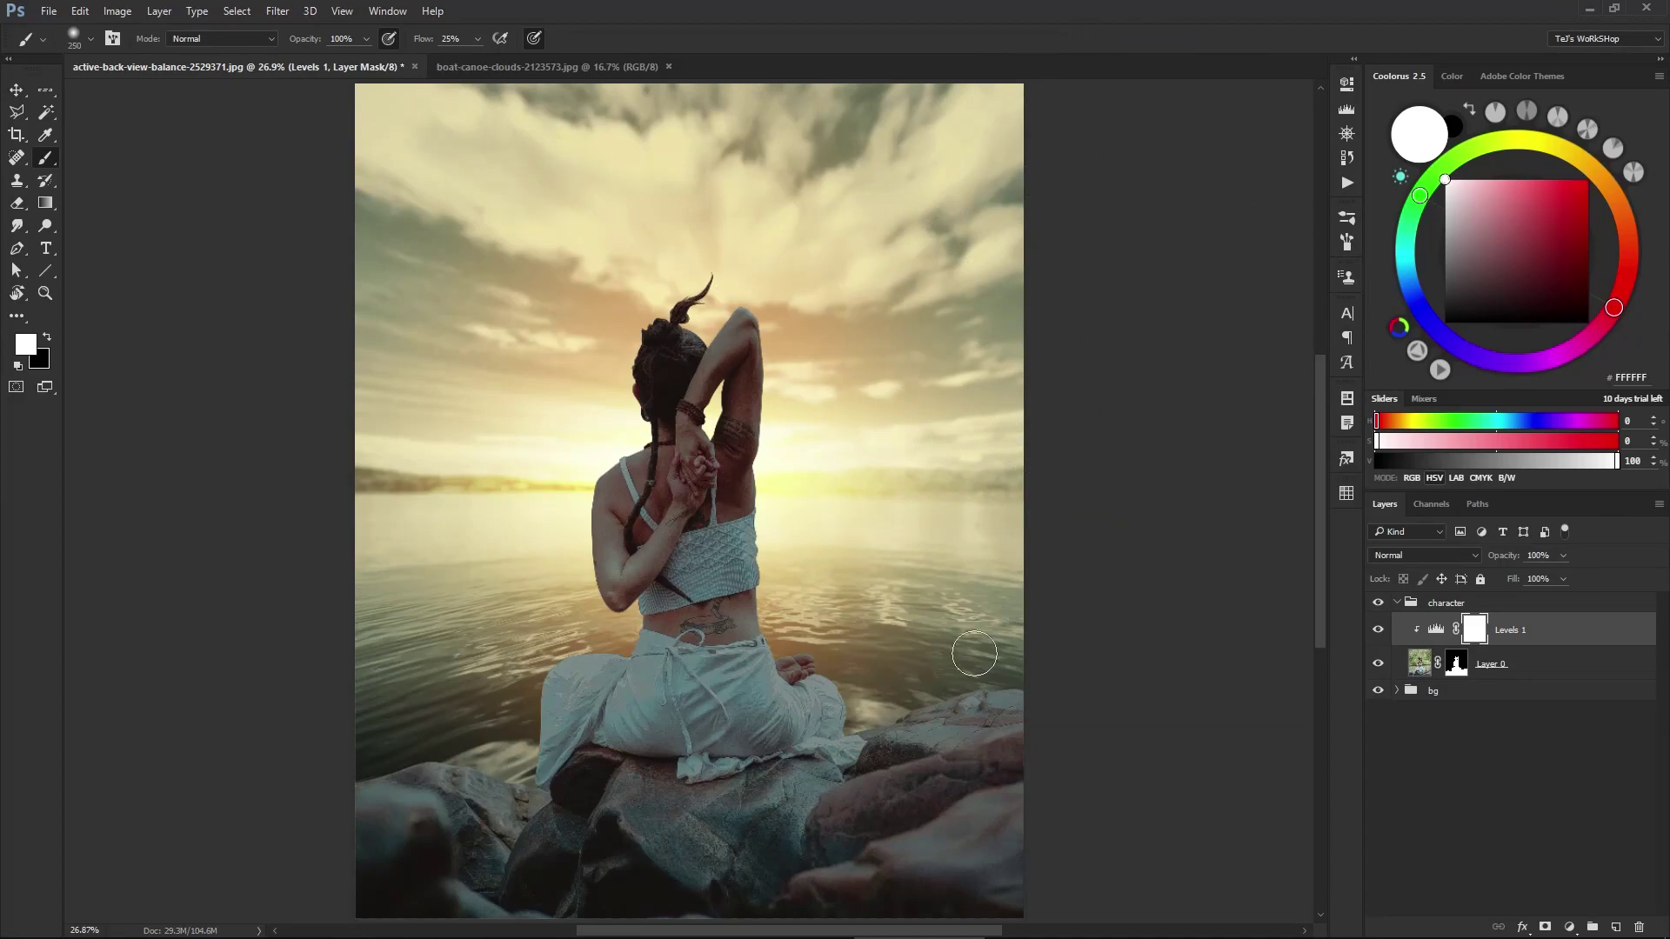
click(1347, 242)
click(1347, 242)
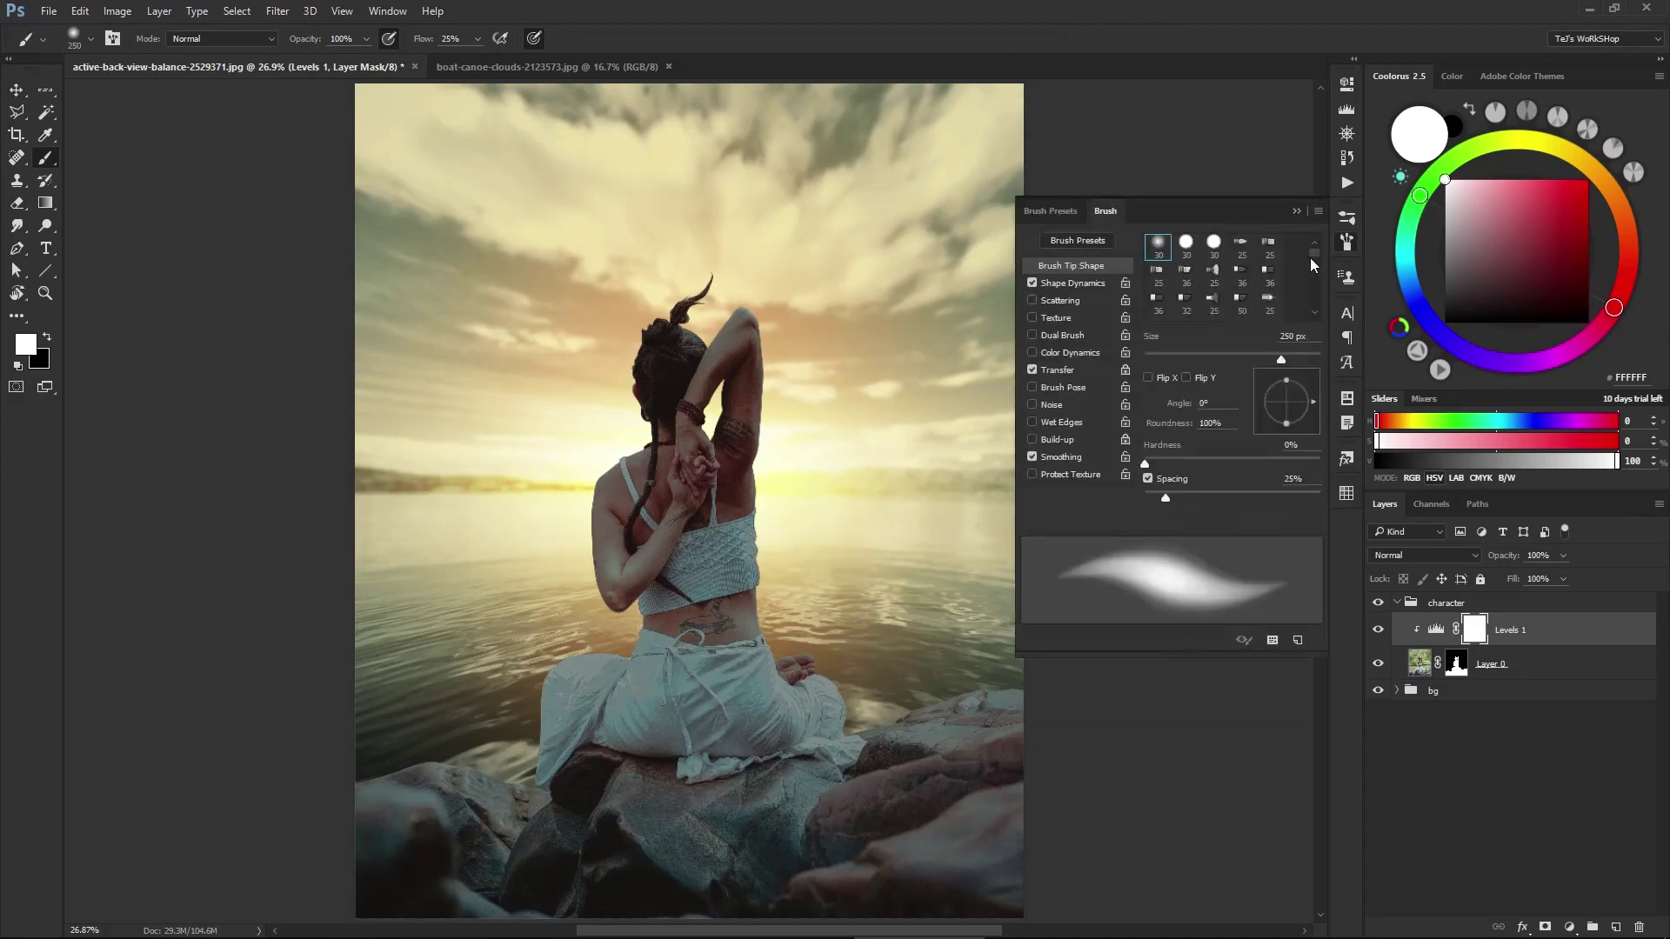
click(1073, 283)
drag(1200, 307, 1235, 311)
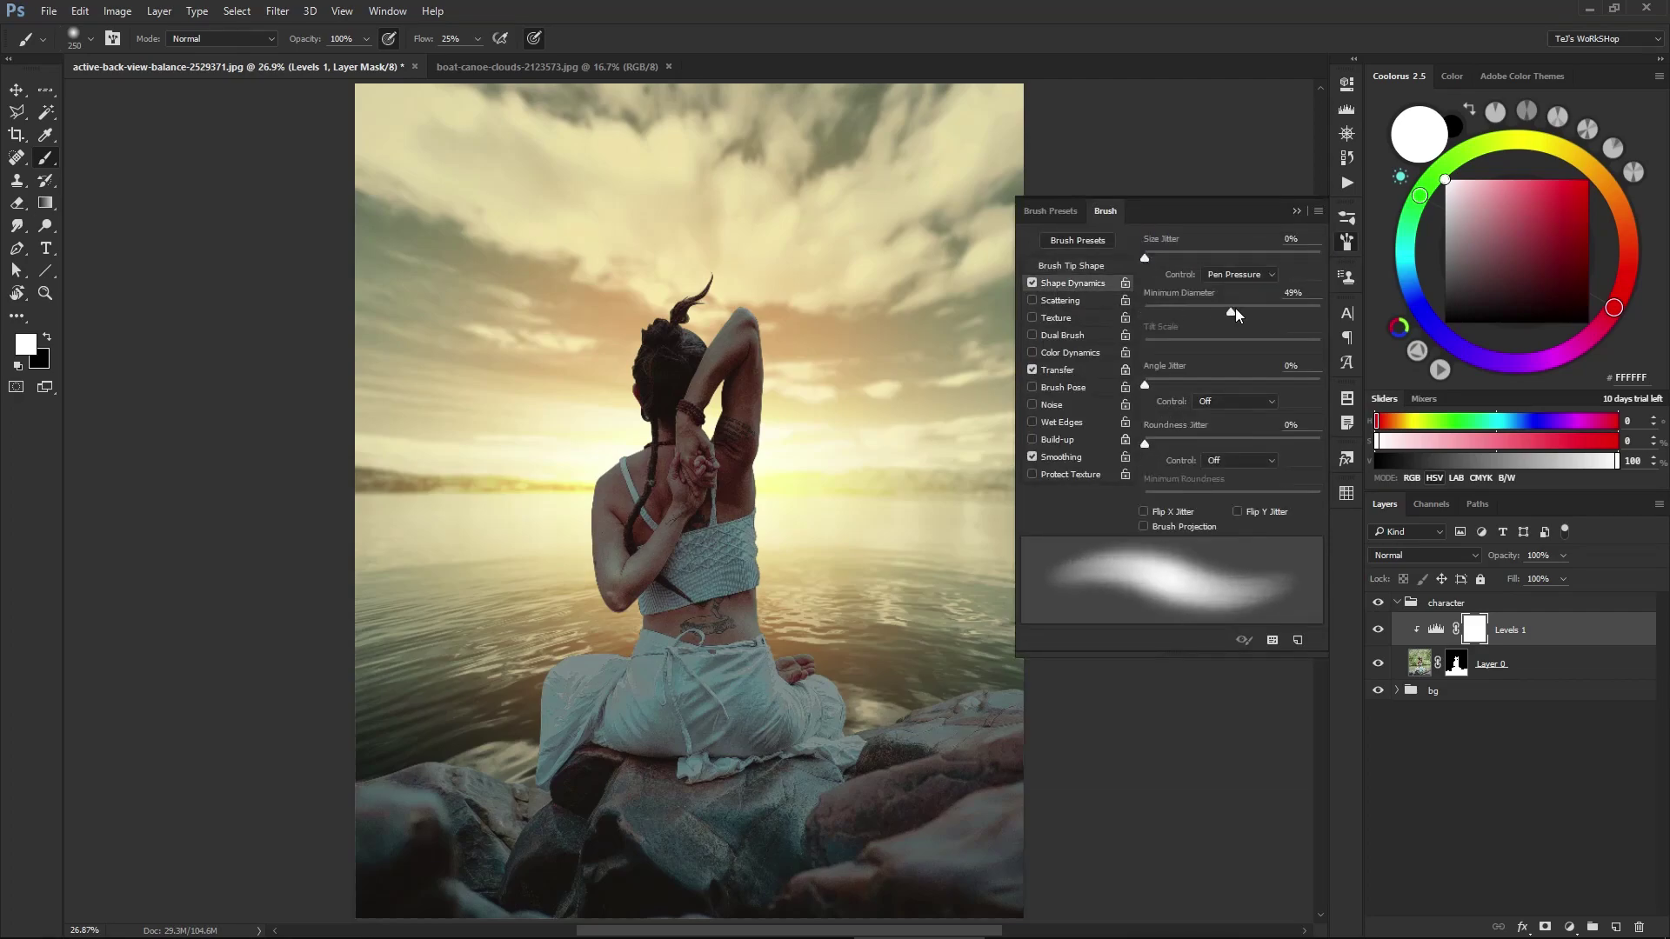
click(1295, 212)
scroll(1079, 378, up, 2)
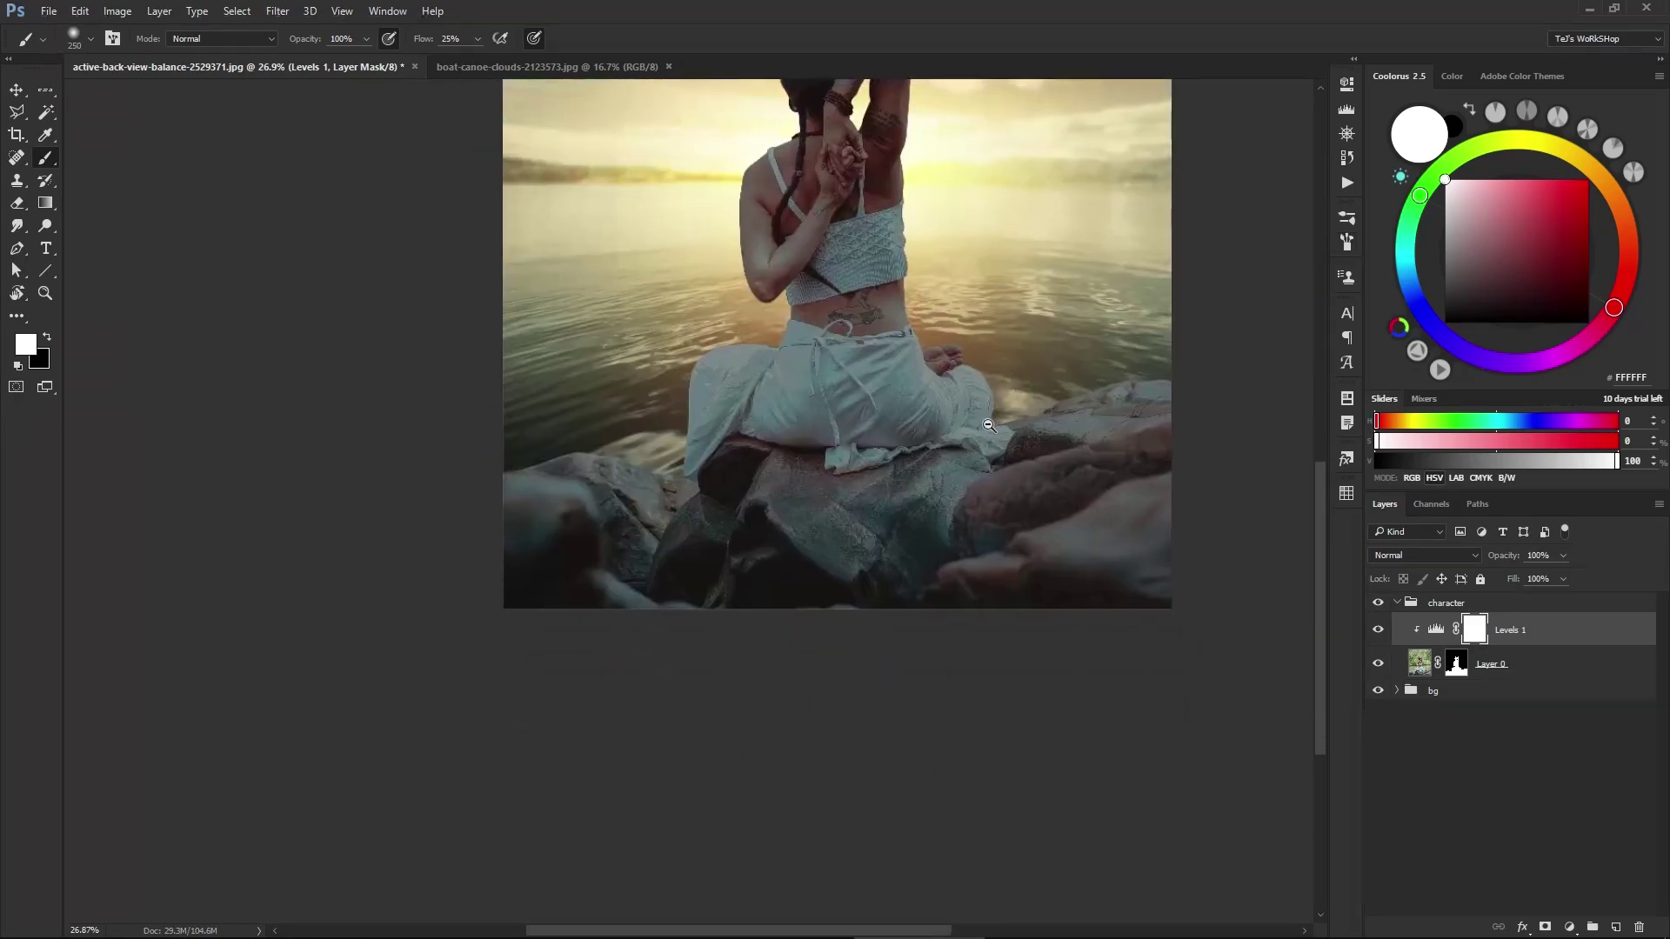
scroll(1079, 378, up, 2)
key(bracketleft)
key(bracketleft)
key(bracketleft)
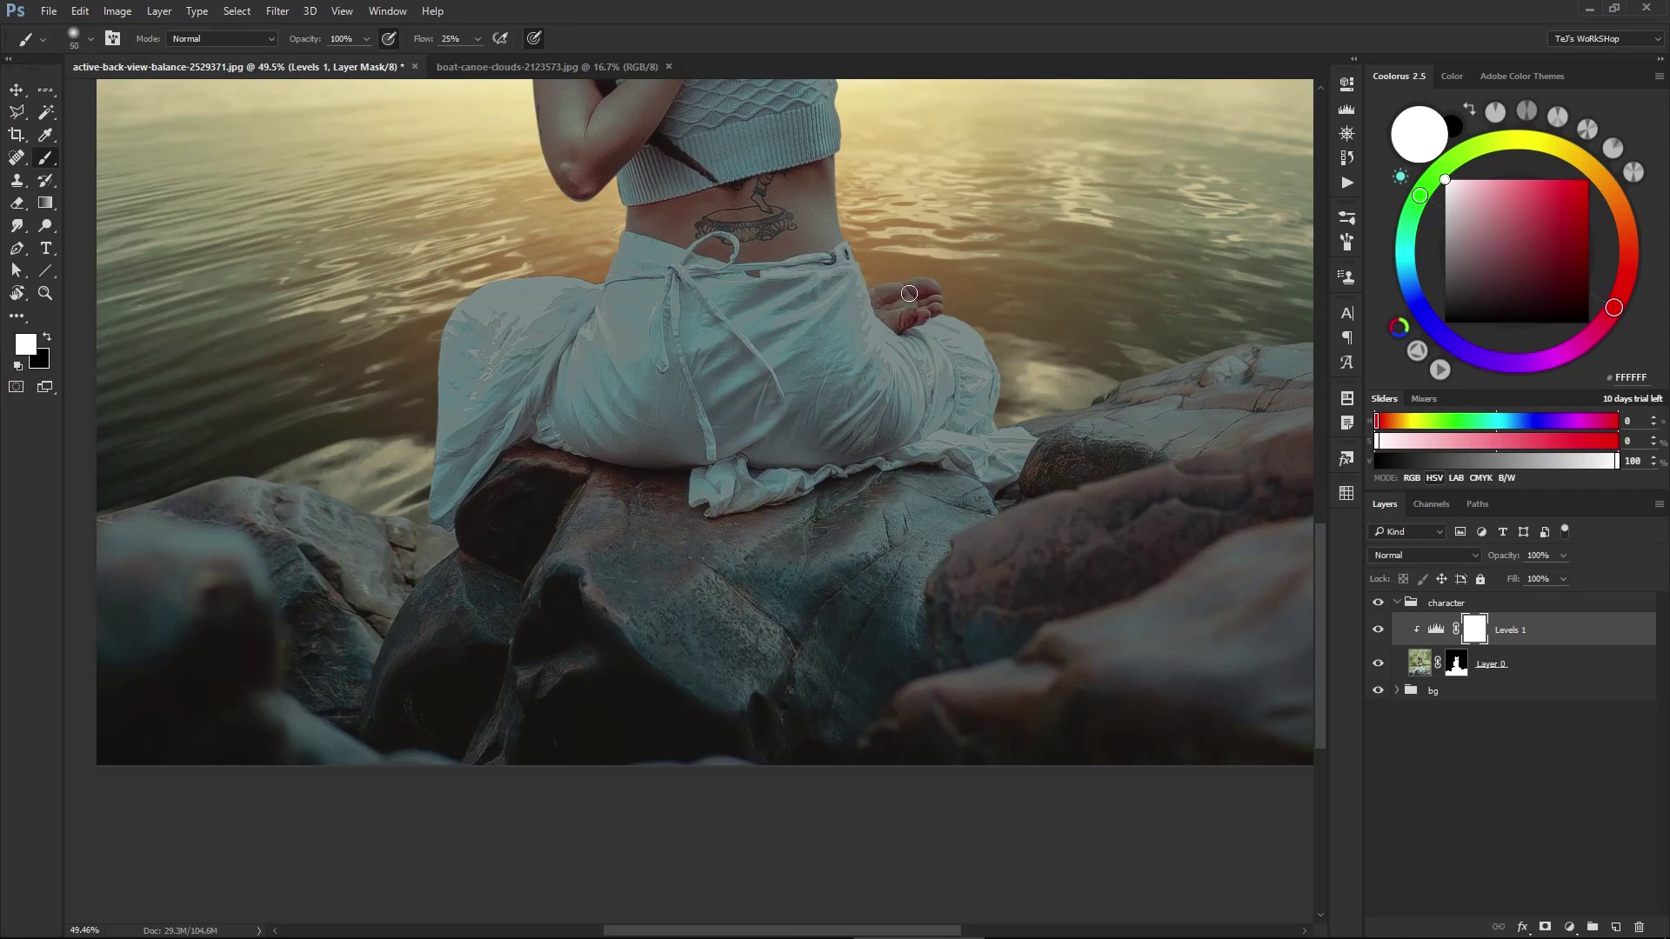
- Paint black at 5% flow on the Levels mask over the foot, hand, eyelet and tie cloth
key(x)
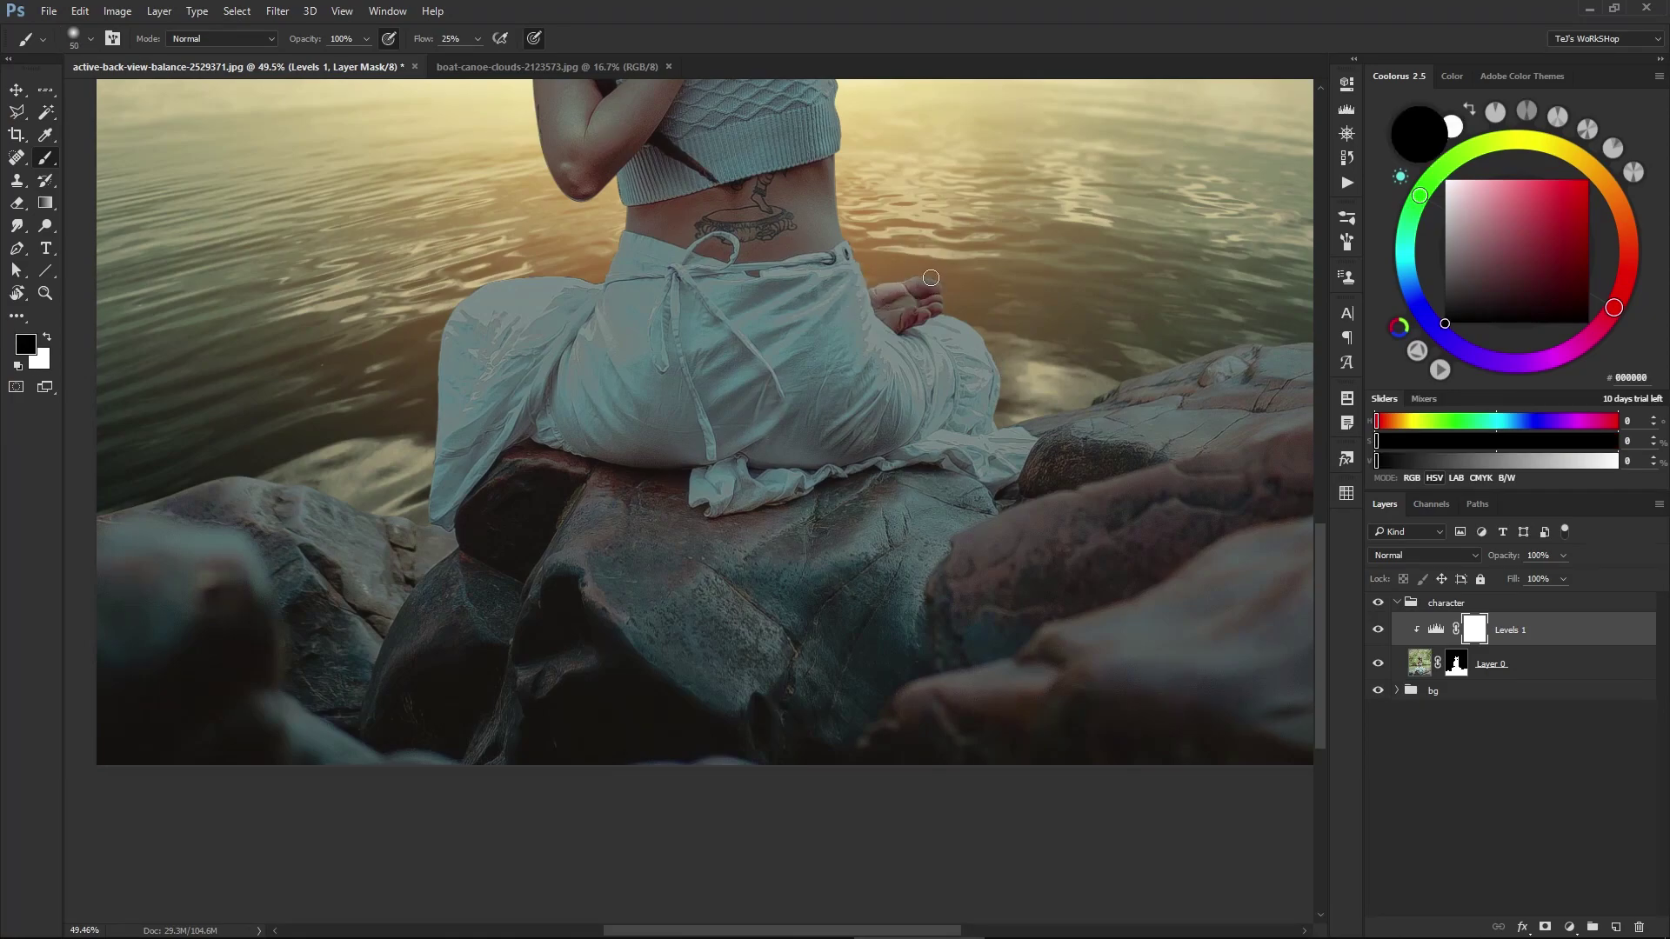
scroll(912, 255, up, 5)
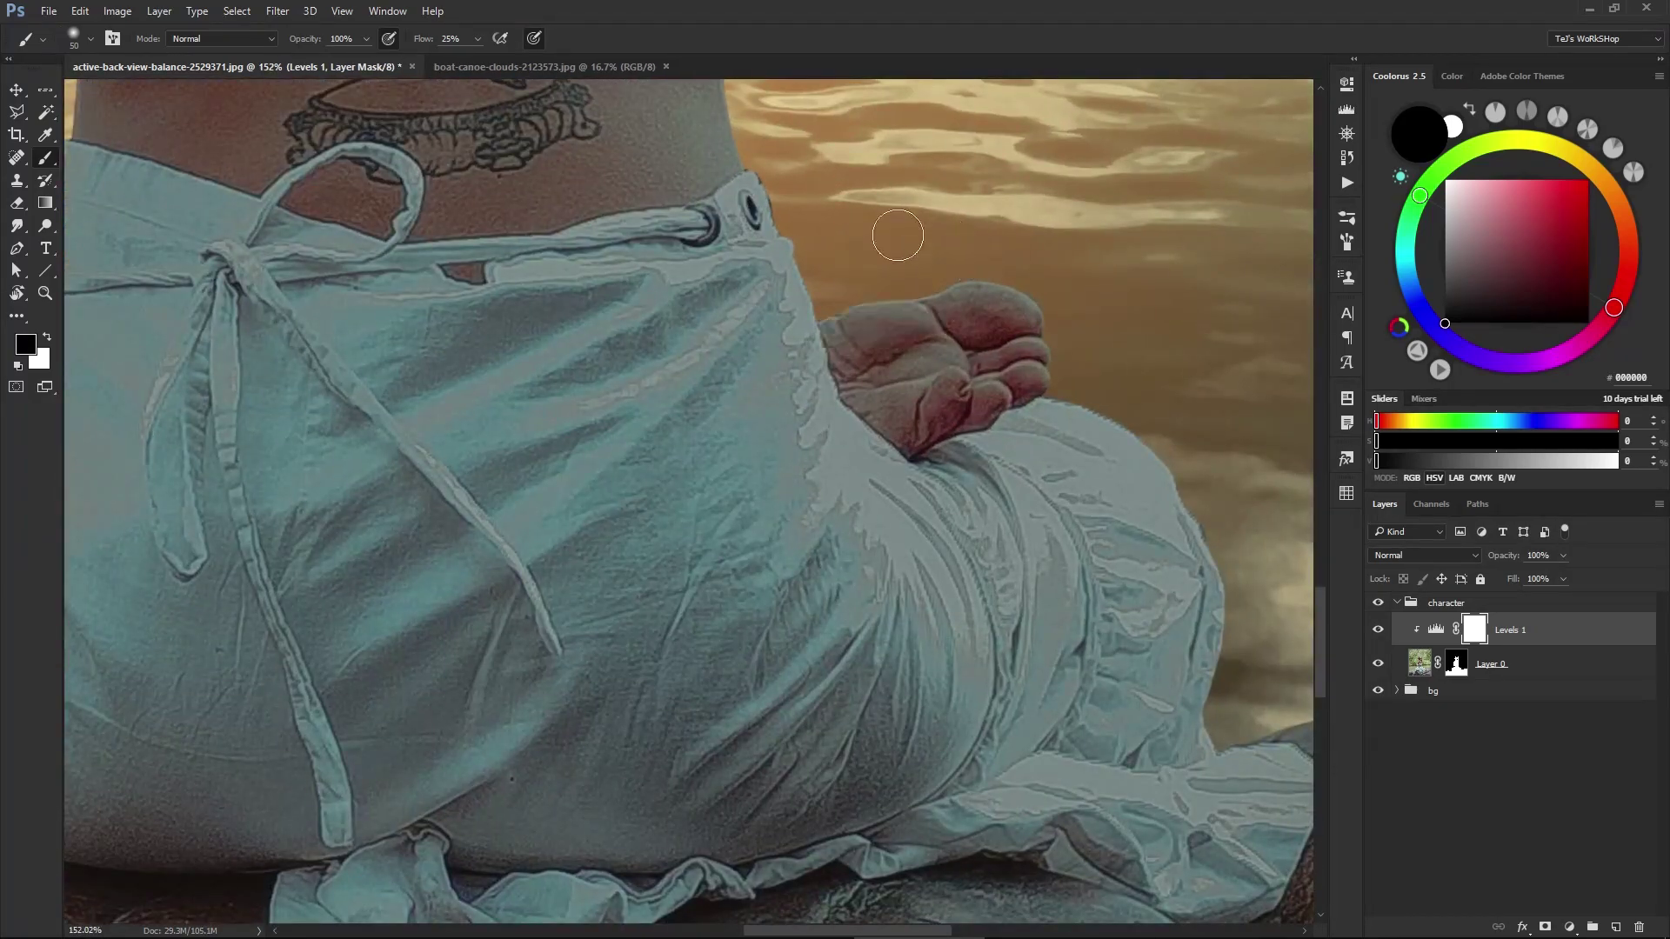
drag(418, 44, 397, 44)
key(bracketleft)
key(bracketleft)
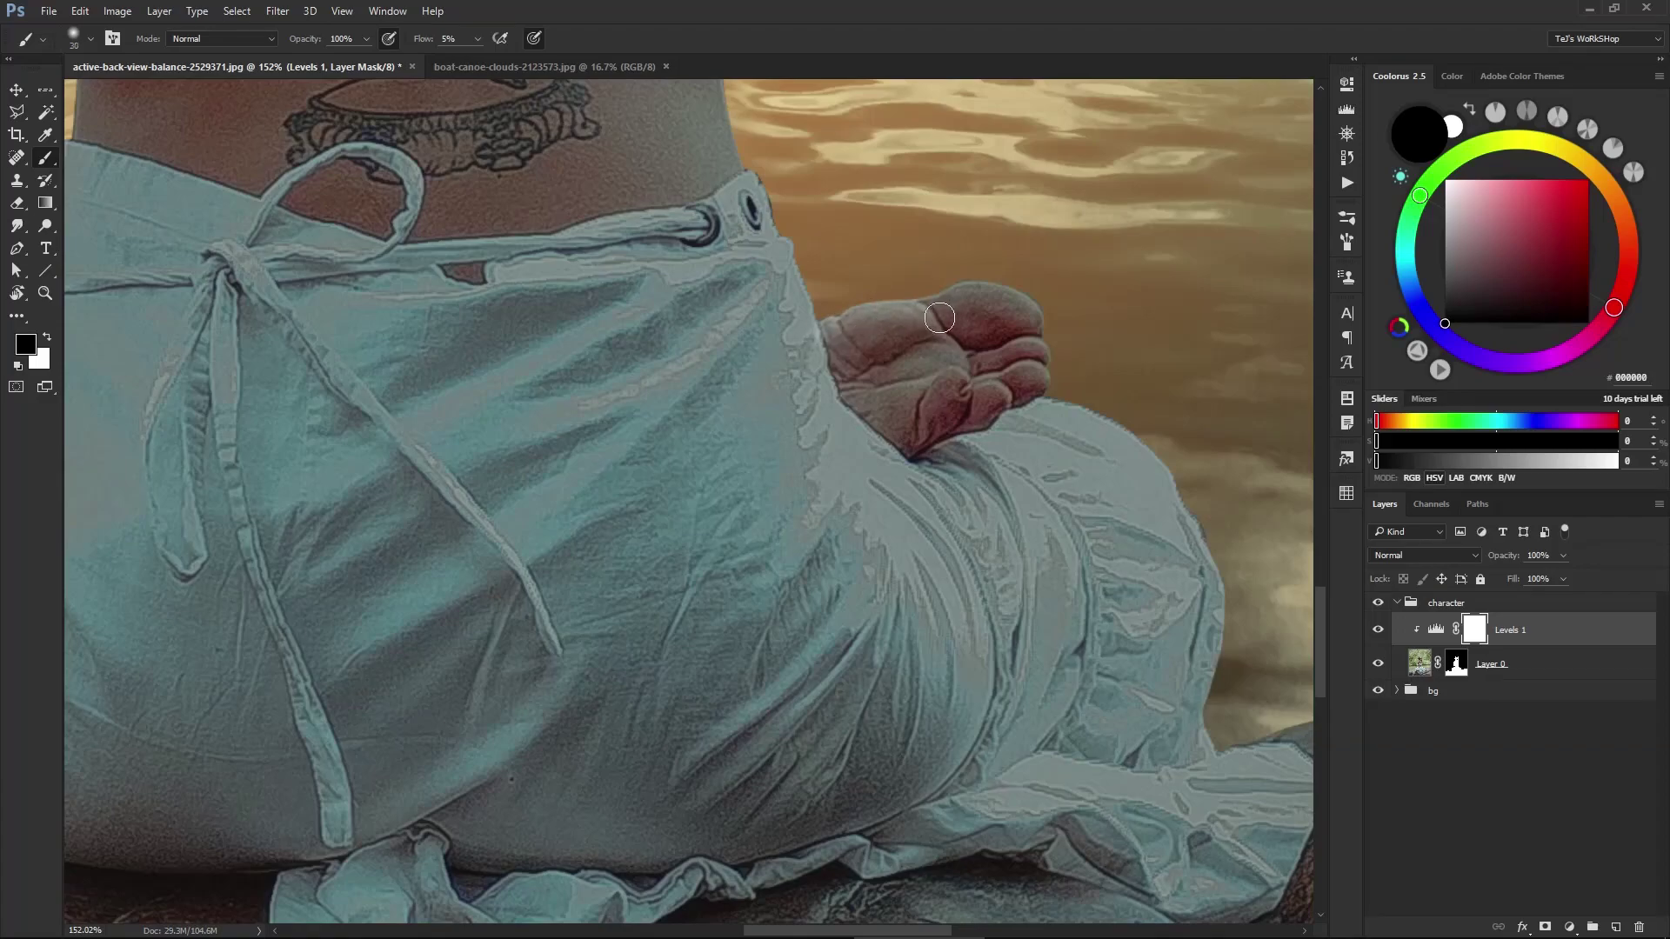
drag(939, 318, 1023, 306)
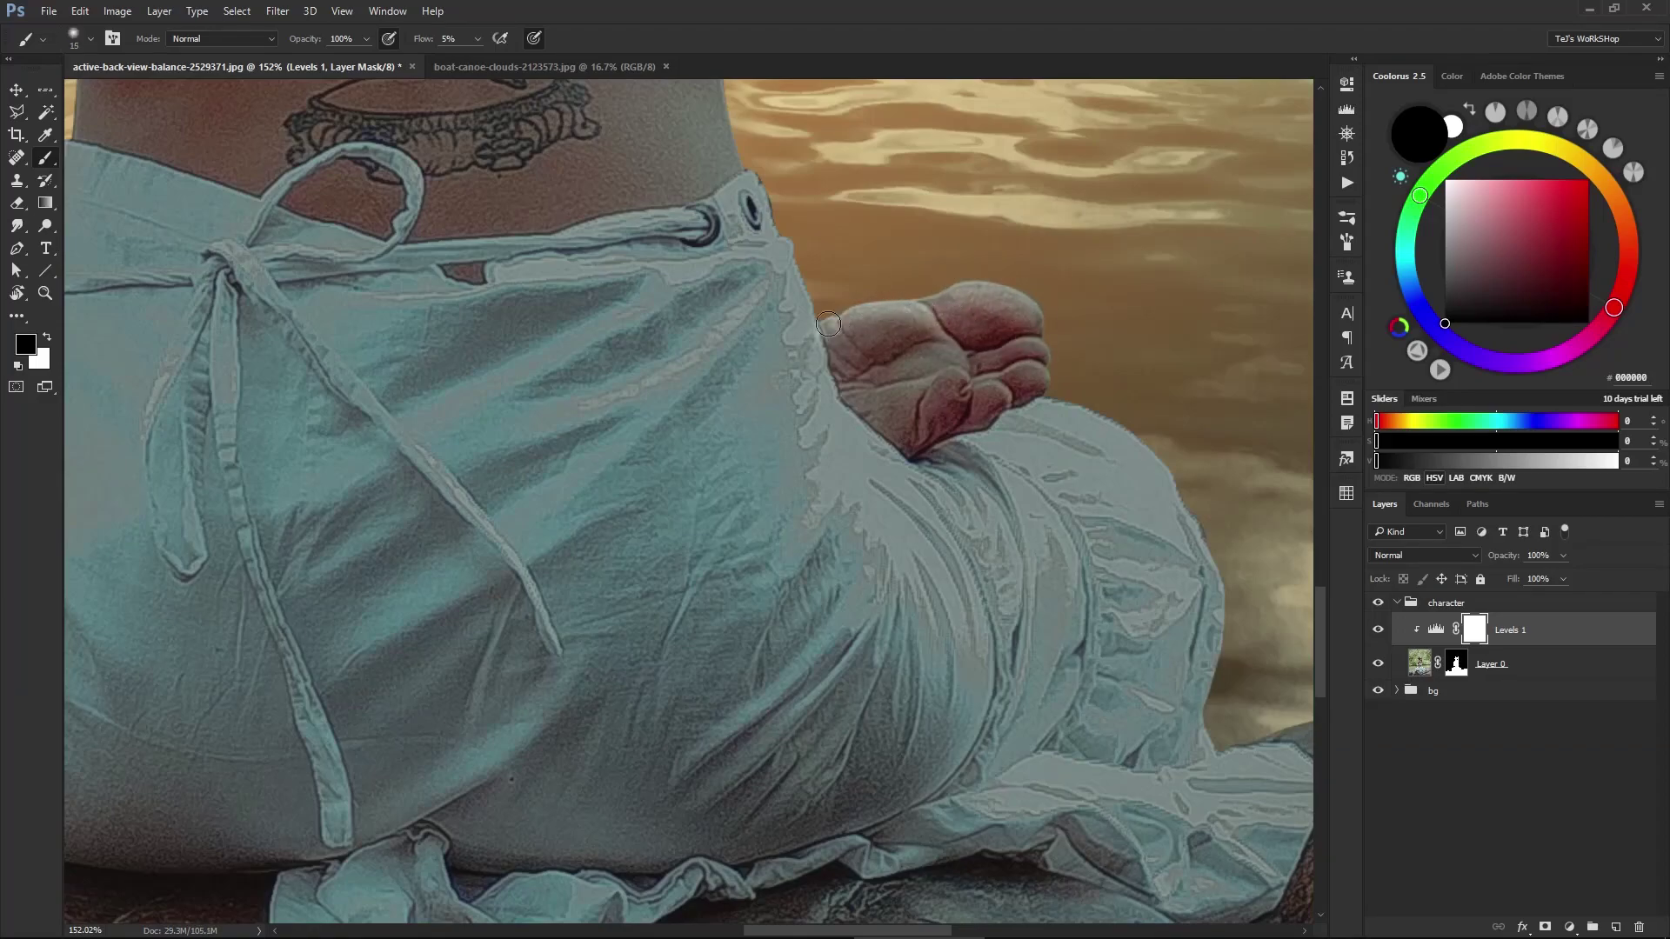
drag(819, 368, 815, 305)
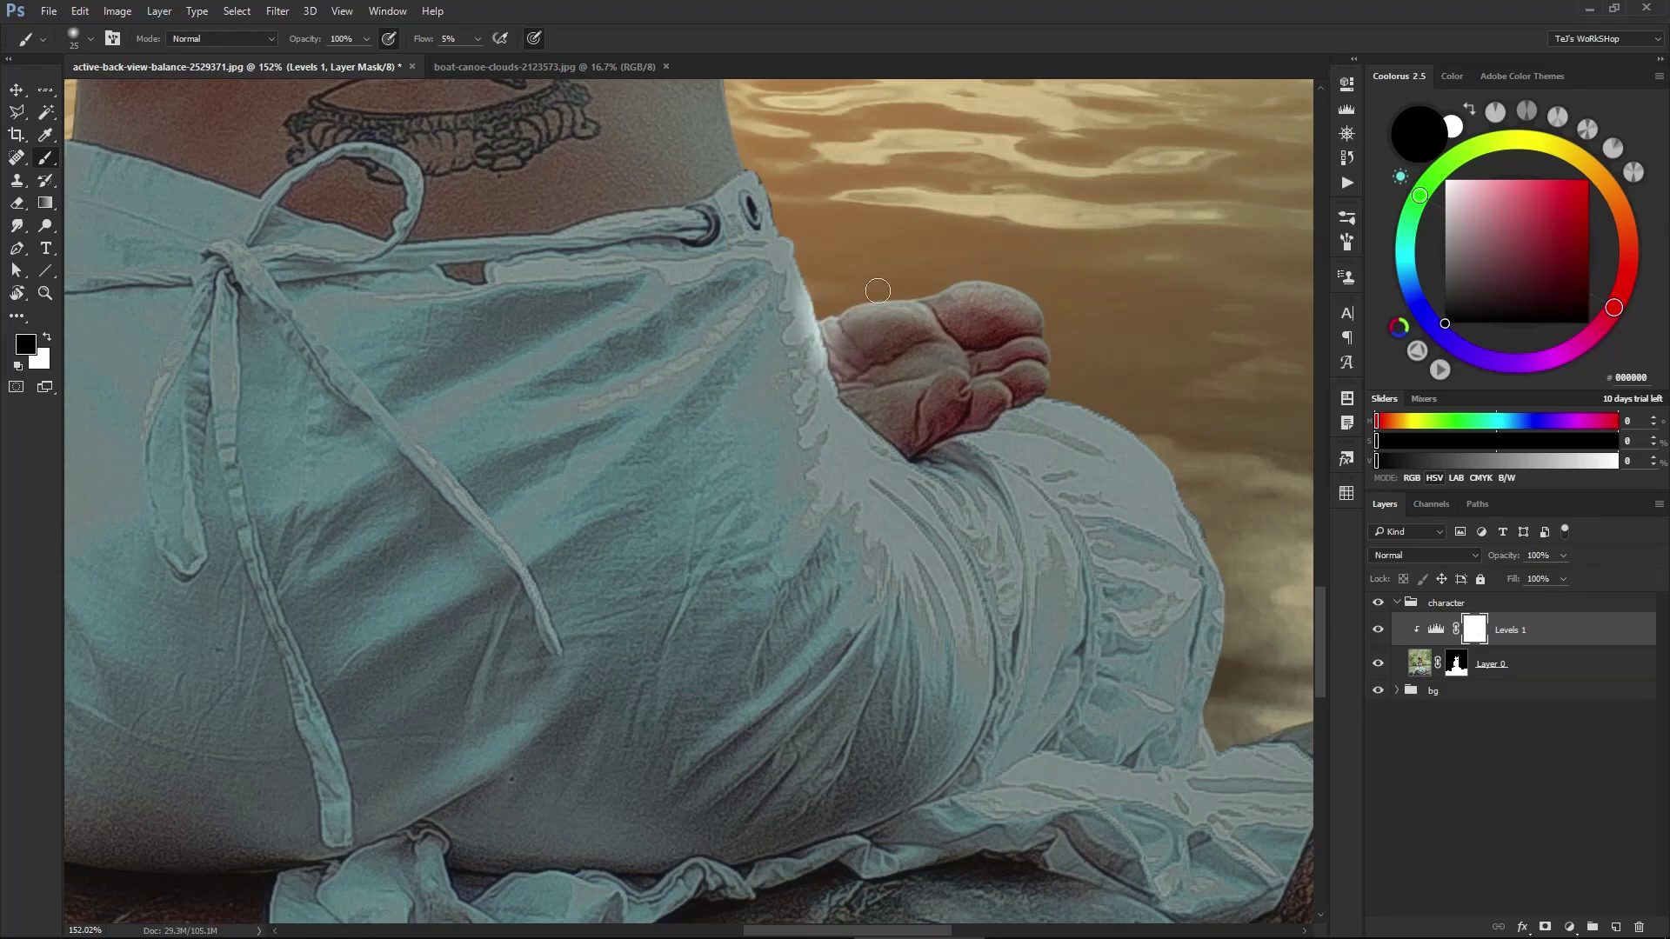
key(bracketleft)
mouse_move(792, 313)
mouse_down()
mouse_move(784, 264)
mouse_move(795, 298)
mouse_up()
key(bracketright)
mouse_move(592, 389)
mouse_down()
mouse_move(748, 304)
mouse_move(609, 396)
mouse_move(678, 365)
mouse_up()
scroll(609, 383, down, 5)
- Paint the Levels 1 mask along the arm's right edge, upper arm and forearm
drag(520, 367, 609, 661)
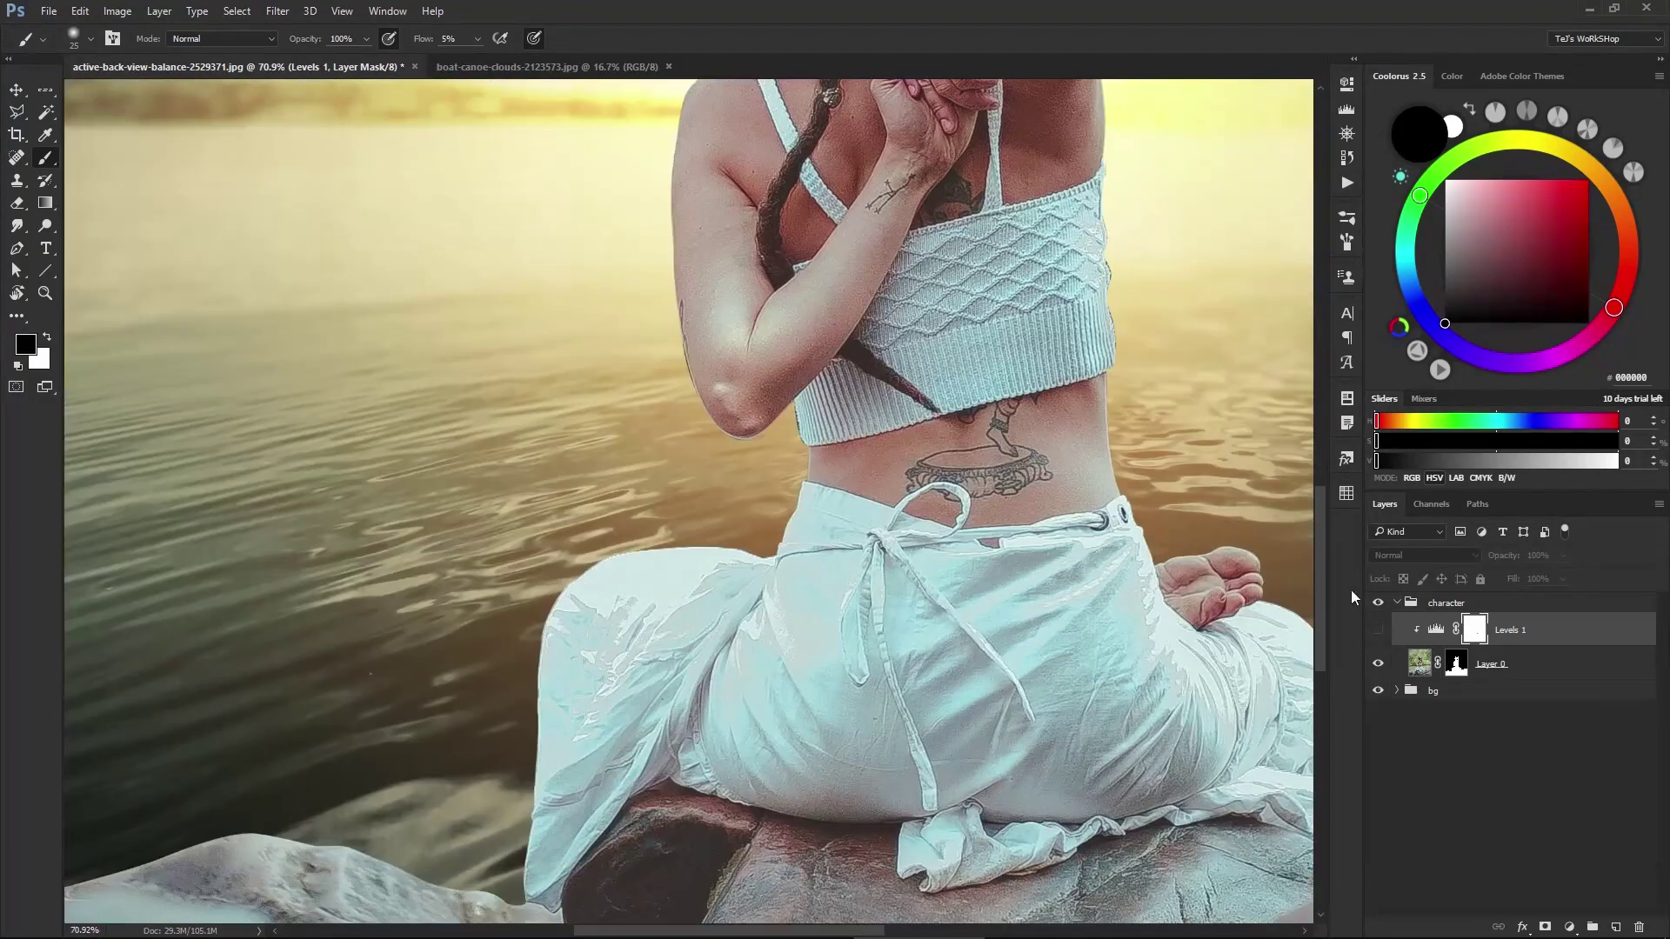
scroll(853, 160, up, 3)
key(bracketright)
key(bracketright)
key(bracketright)
key(bracketright)
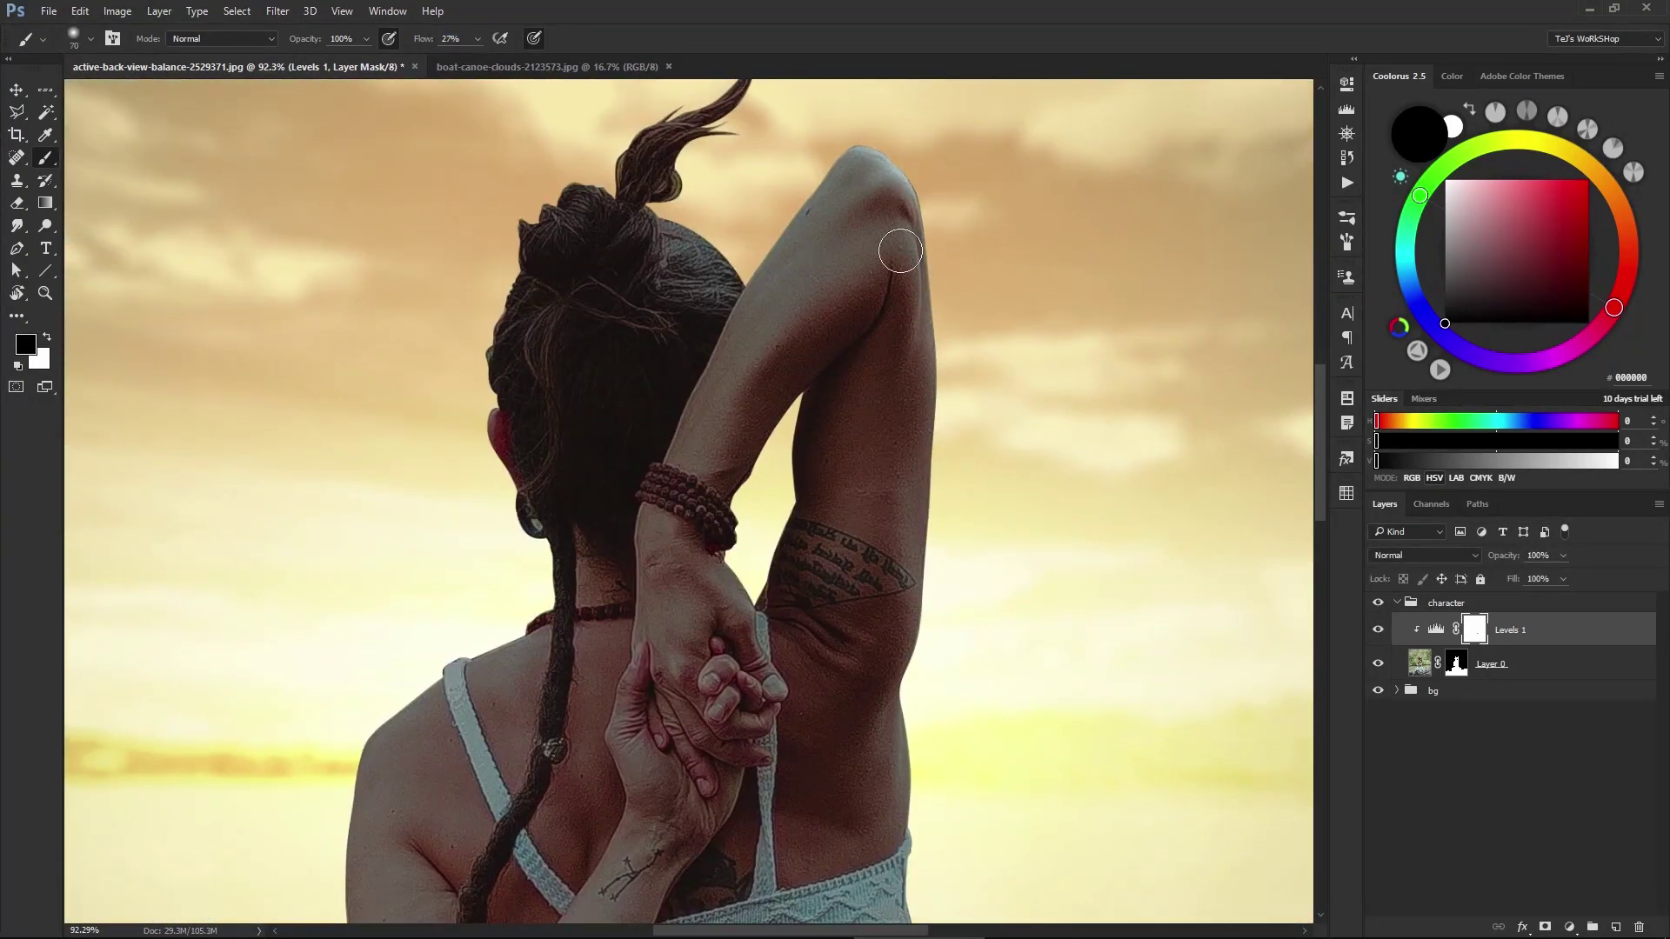
drag(887, 247, 953, 536)
key(bracketleft)
key(bracketleft)
mouse_move(772, 310)
mouse_down()
mouse_move(852, 152)
mouse_move(789, 250)
mouse_move(865, 149)
mouse_up()
key(bracketleft)
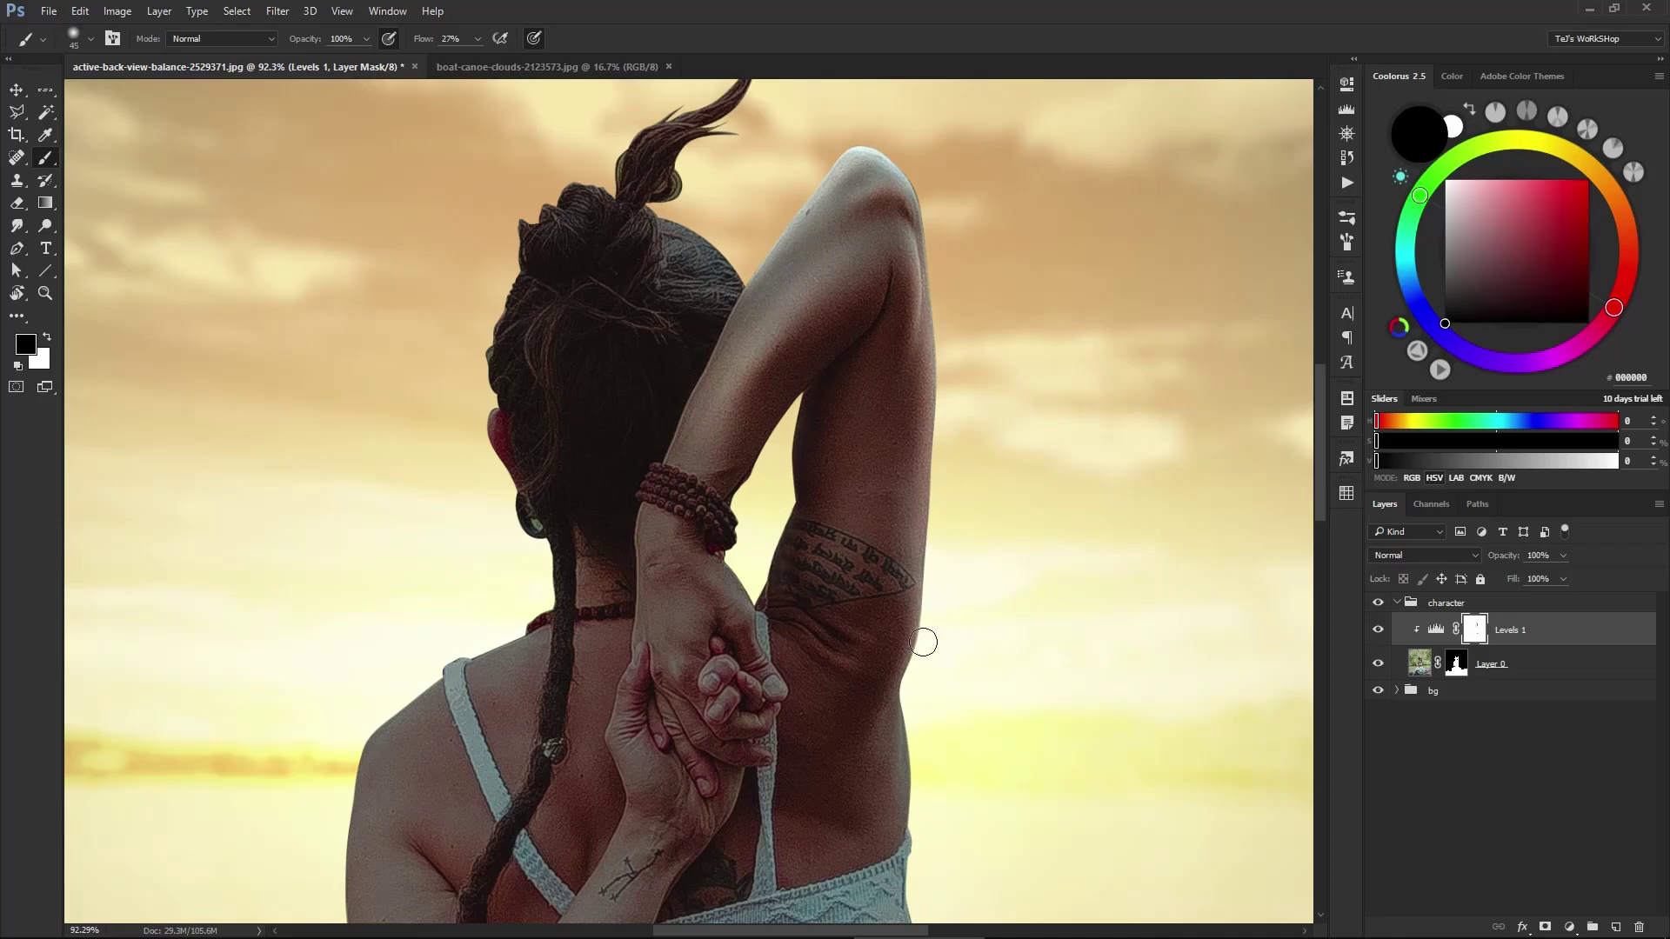
key(bracketleft)
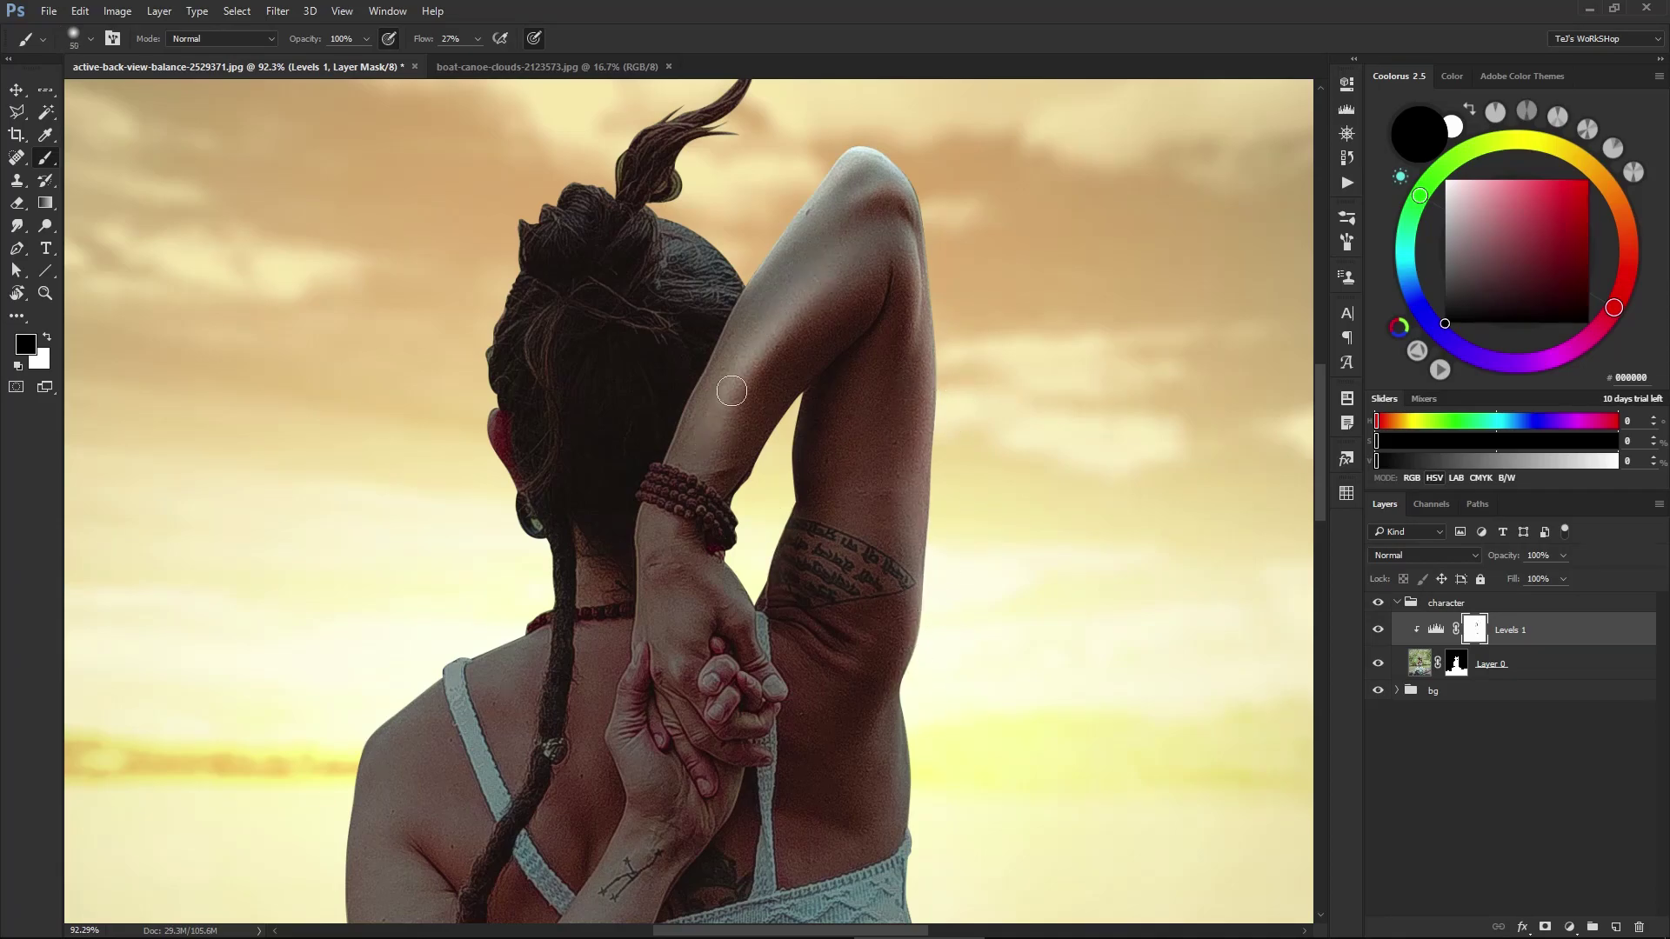
drag(717, 414, 666, 123)
key(bracketright)
key(bracketright)
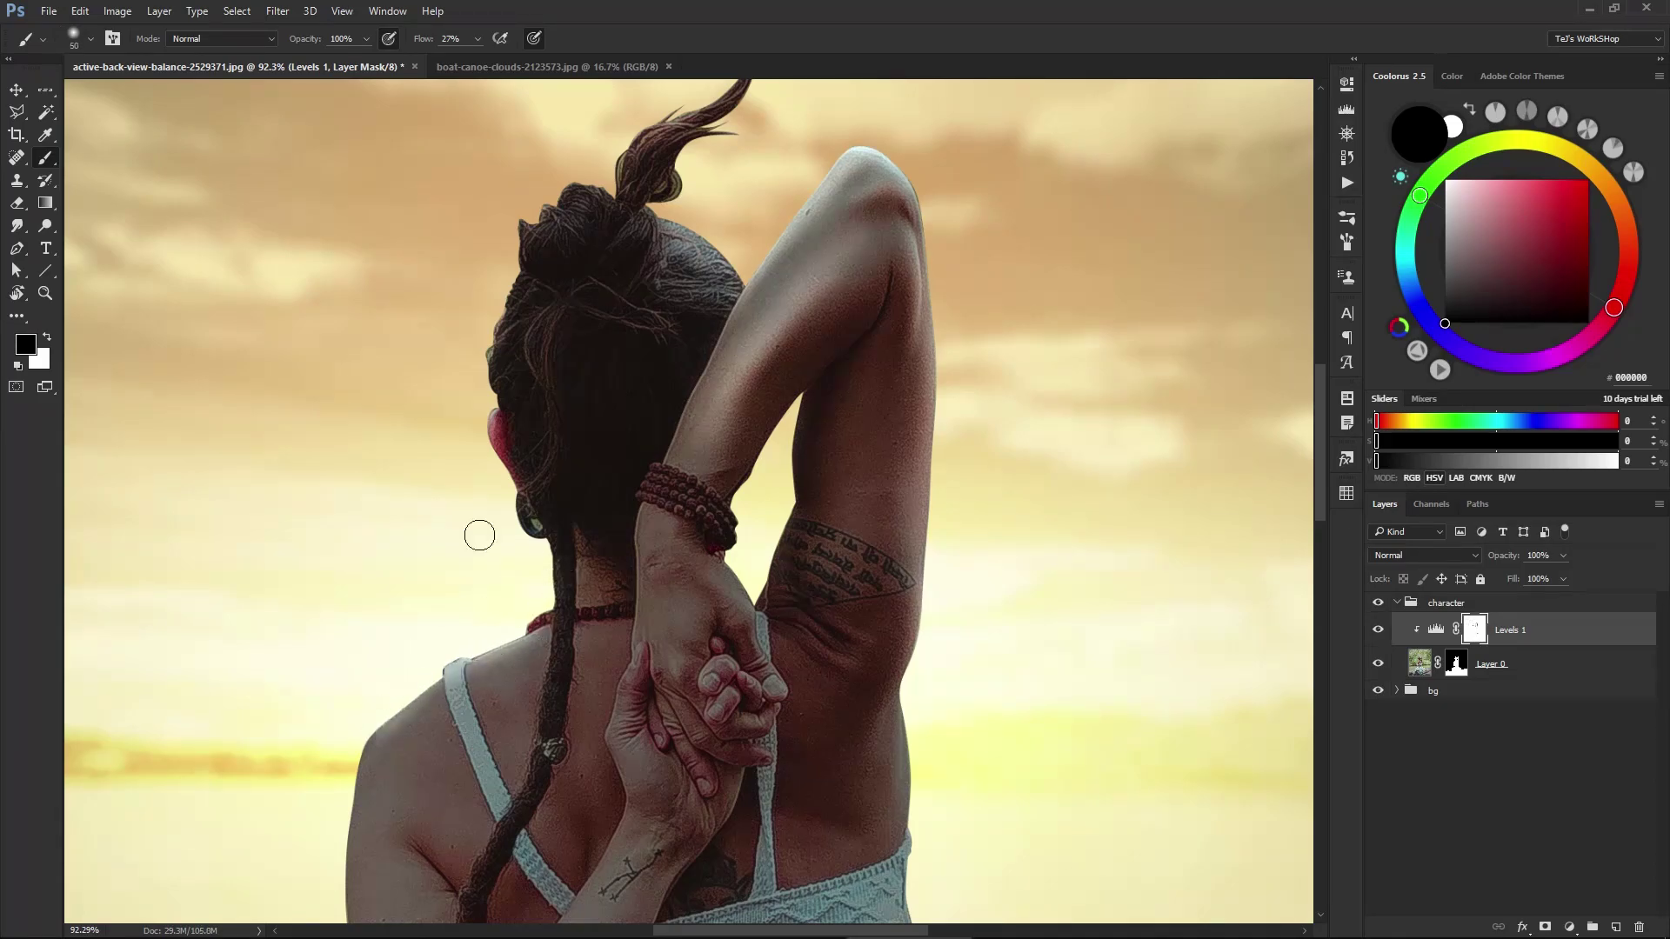
- Paint black along the arm and elbow edges and white over the shoulder edge, lowering flow to 10%
drag(477, 533, 651, 263)
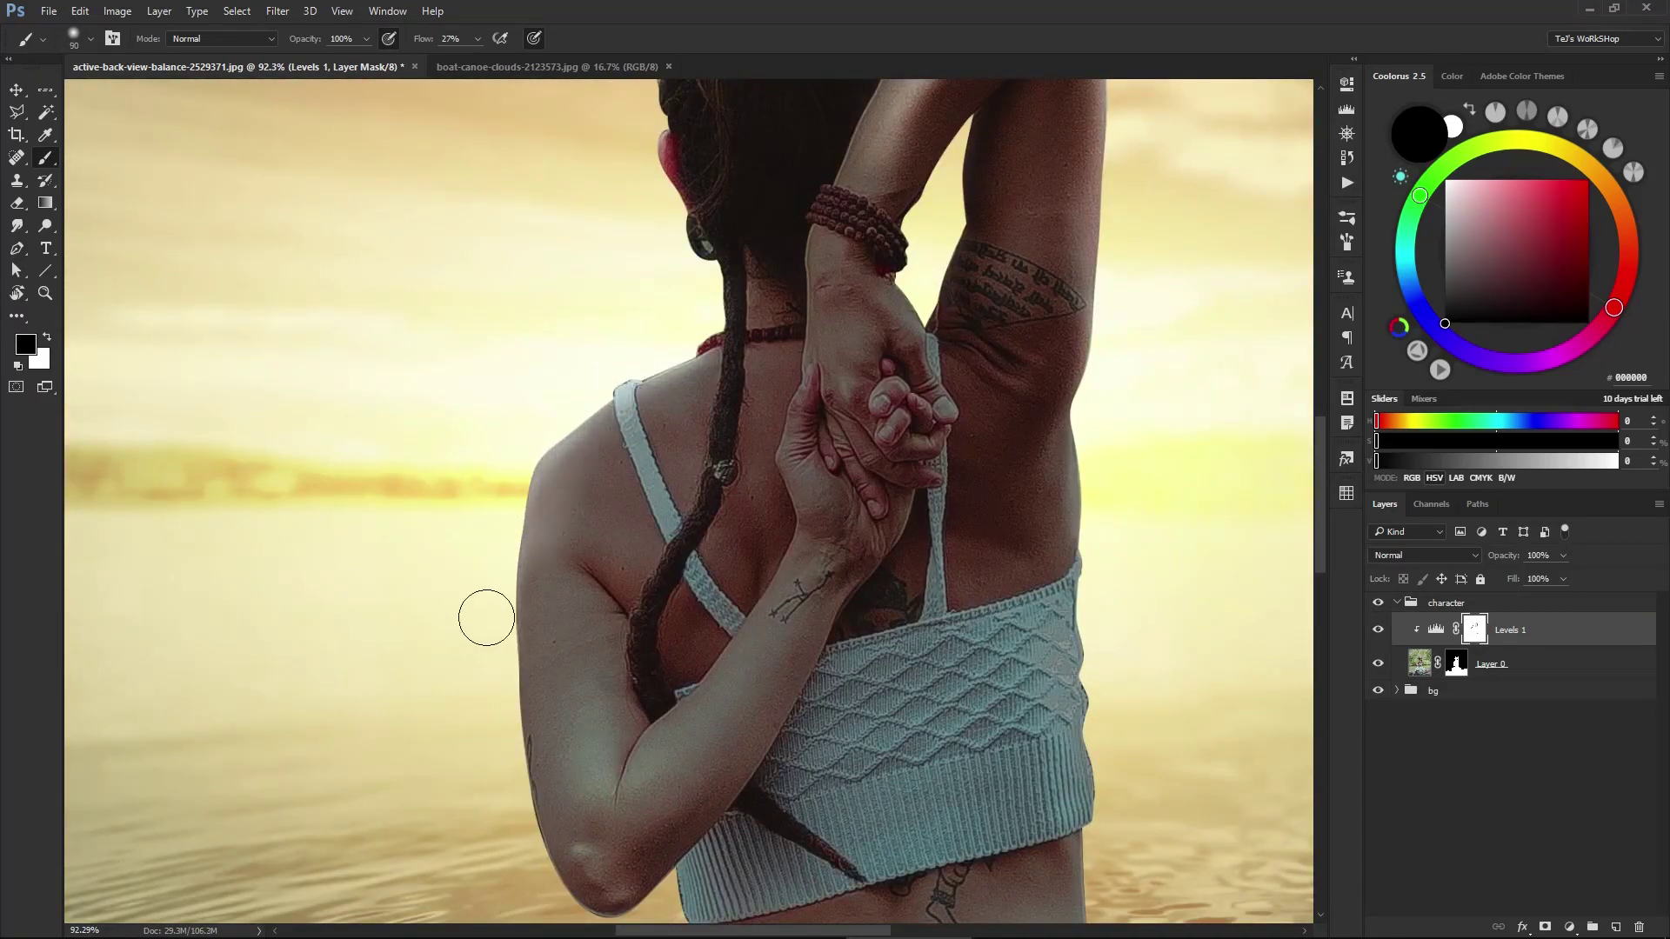
key(bracketleft)
key(bracketleft)
key(bracketleft)
drag(515, 746, 567, 438)
mouse_move(617, 547)
mouse_down()
mouse_move(578, 452)
mouse_move(596, 539)
mouse_up()
key(x)
key(bracketright)
drag(595, 190, 609, 139)
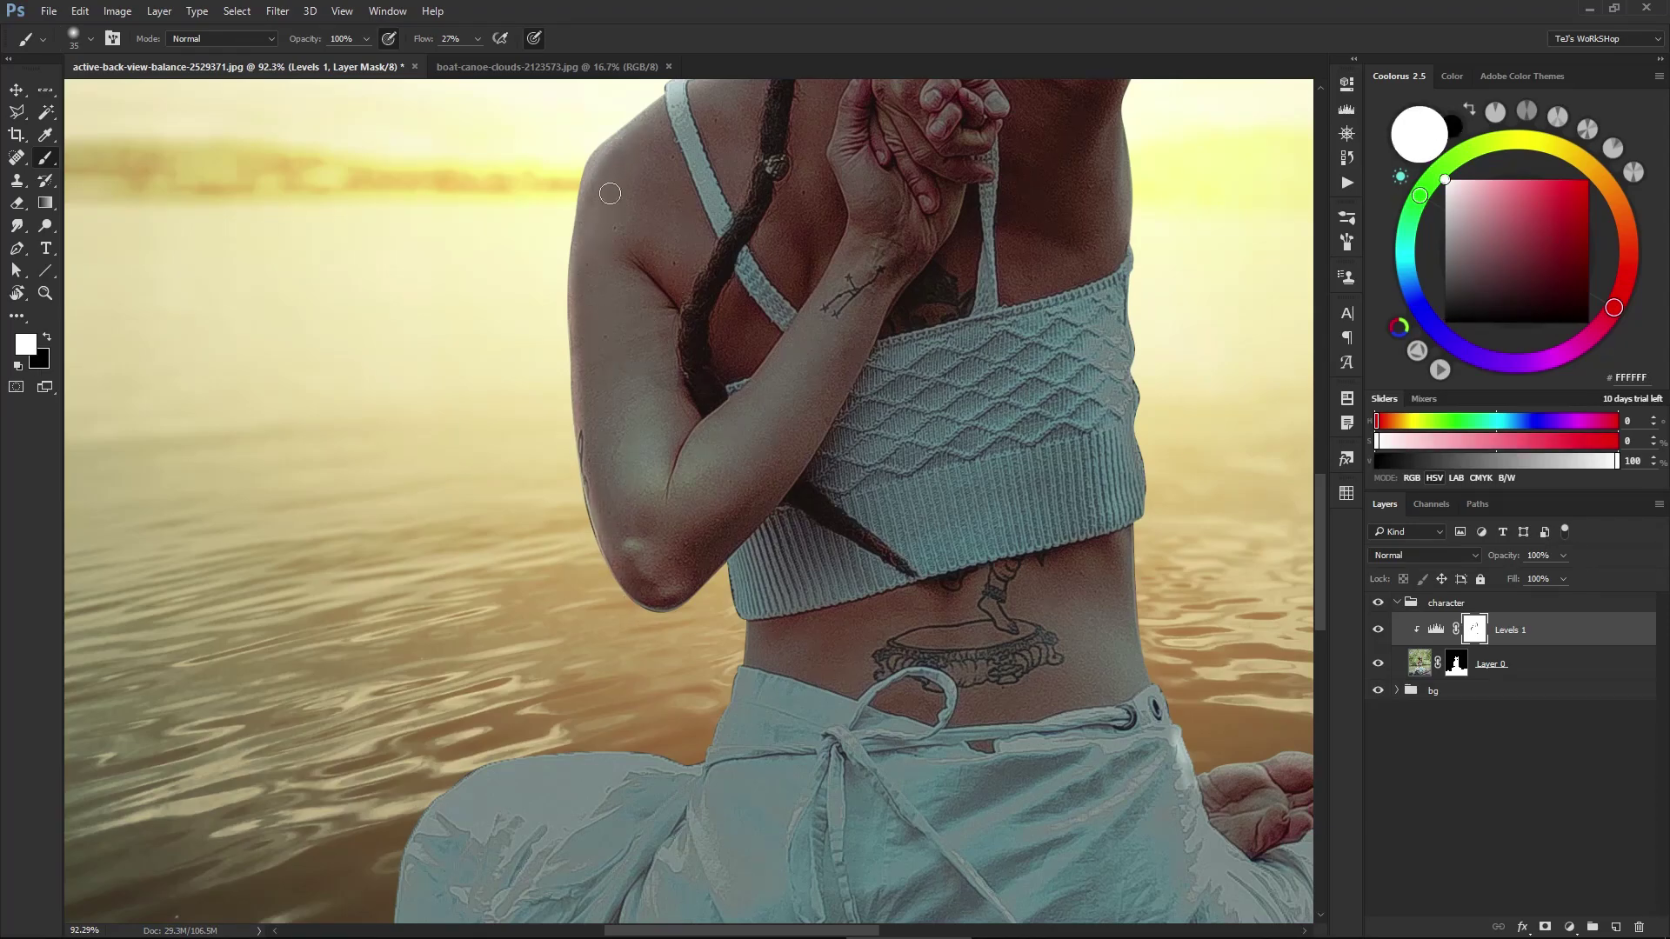
key(x)
drag(622, 570, 656, 593)
drag(431, 39, 416, 39)
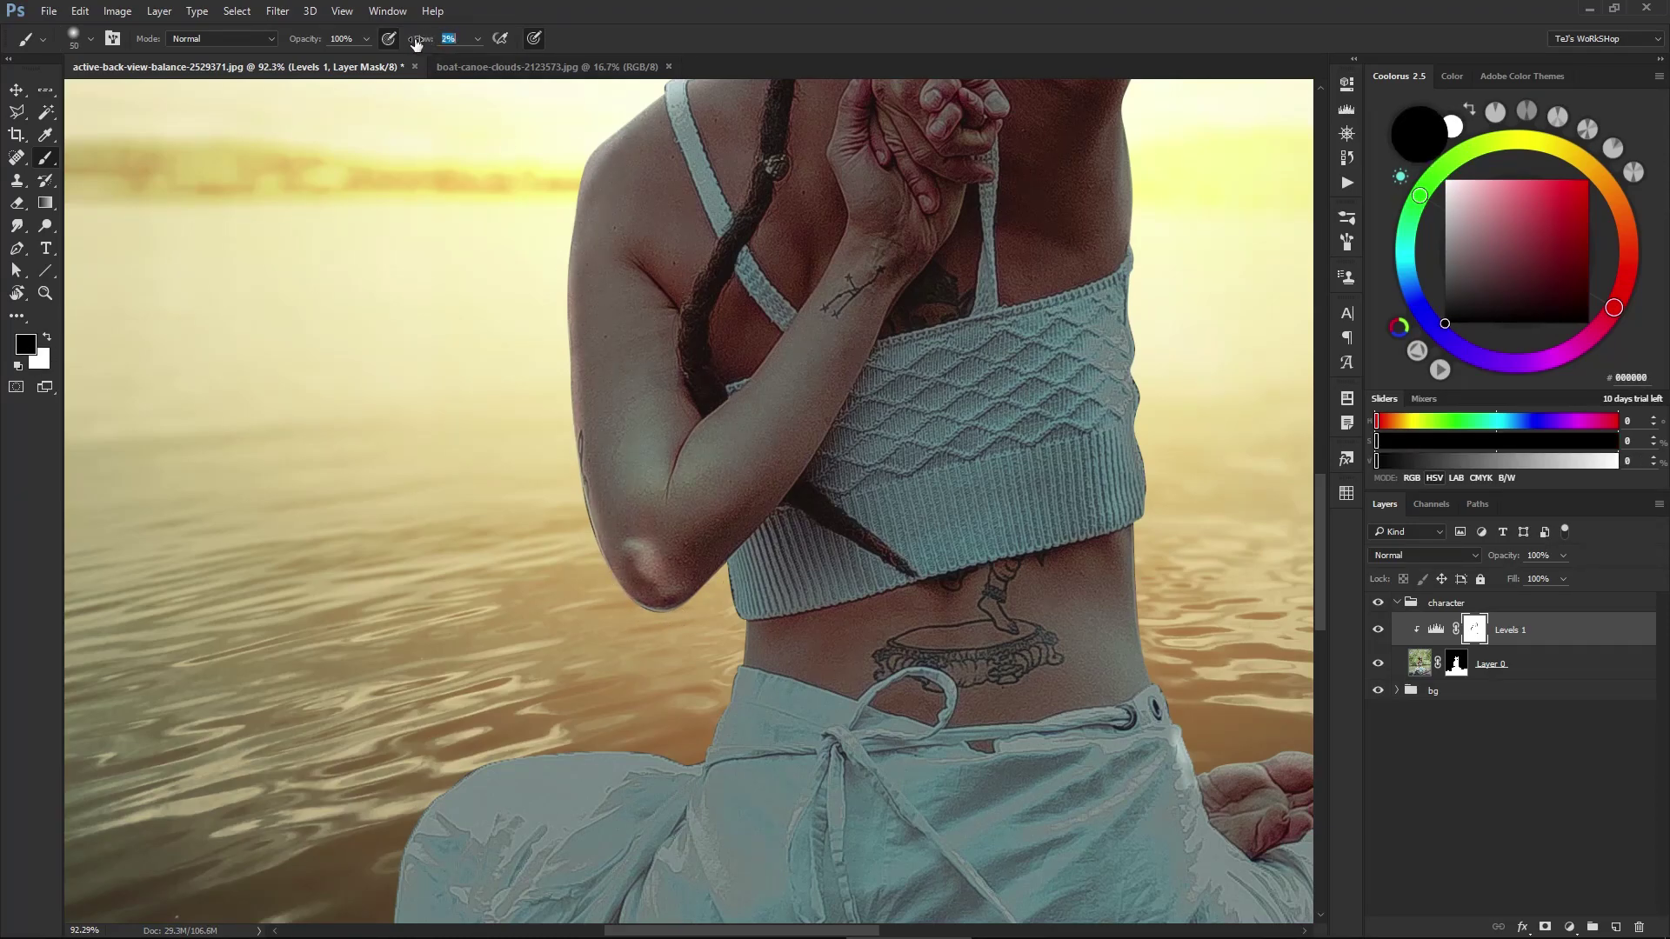
key(bracketright)
key(bracketright)
key(bracketright)
drag(774, 588, 675, 604)
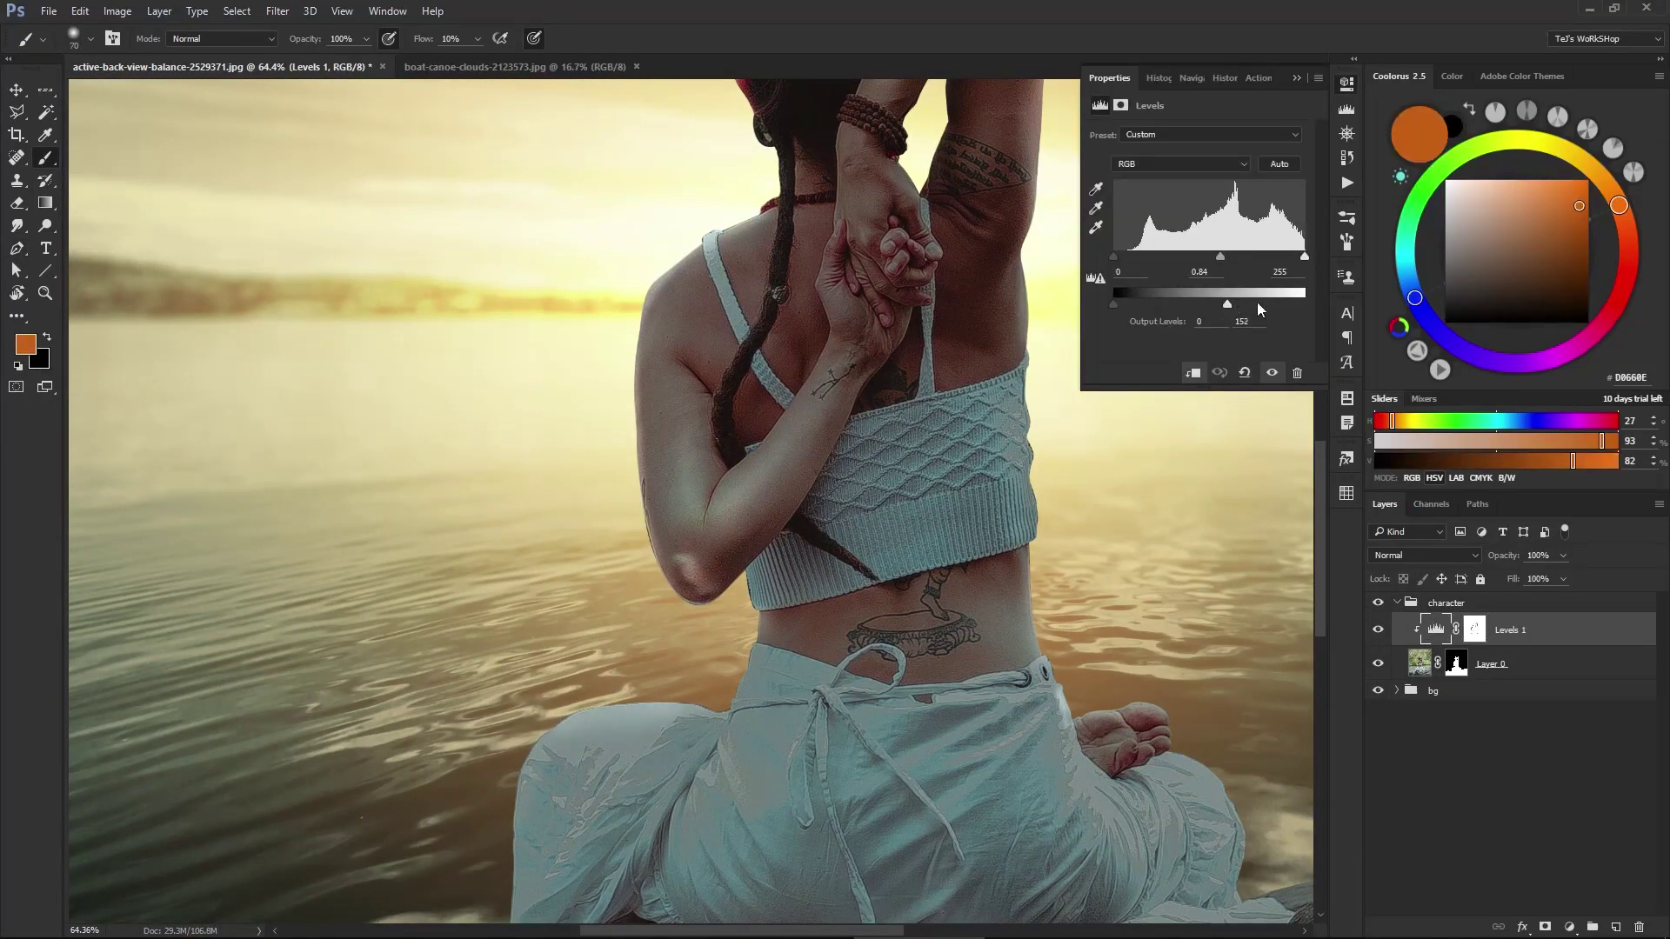
- Restore the Levels output white to 255 and set the midtone to 0.69
drag(1228, 303, 1305, 304)
key(ctrl+0)
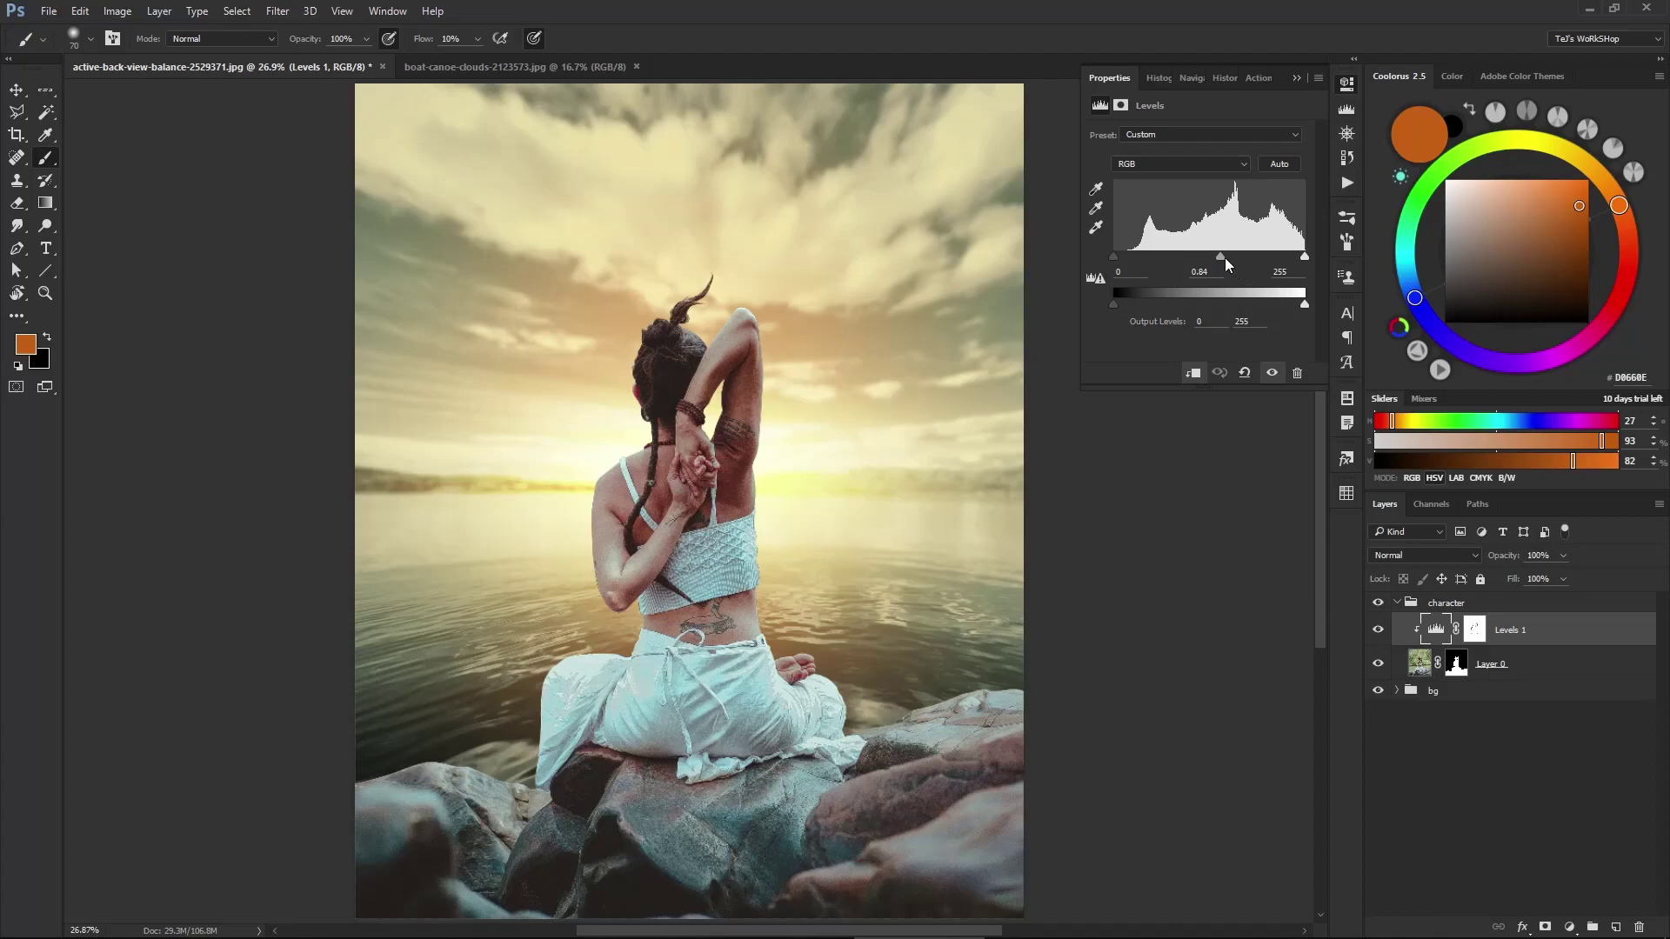
drag(1225, 257, 1232, 256)
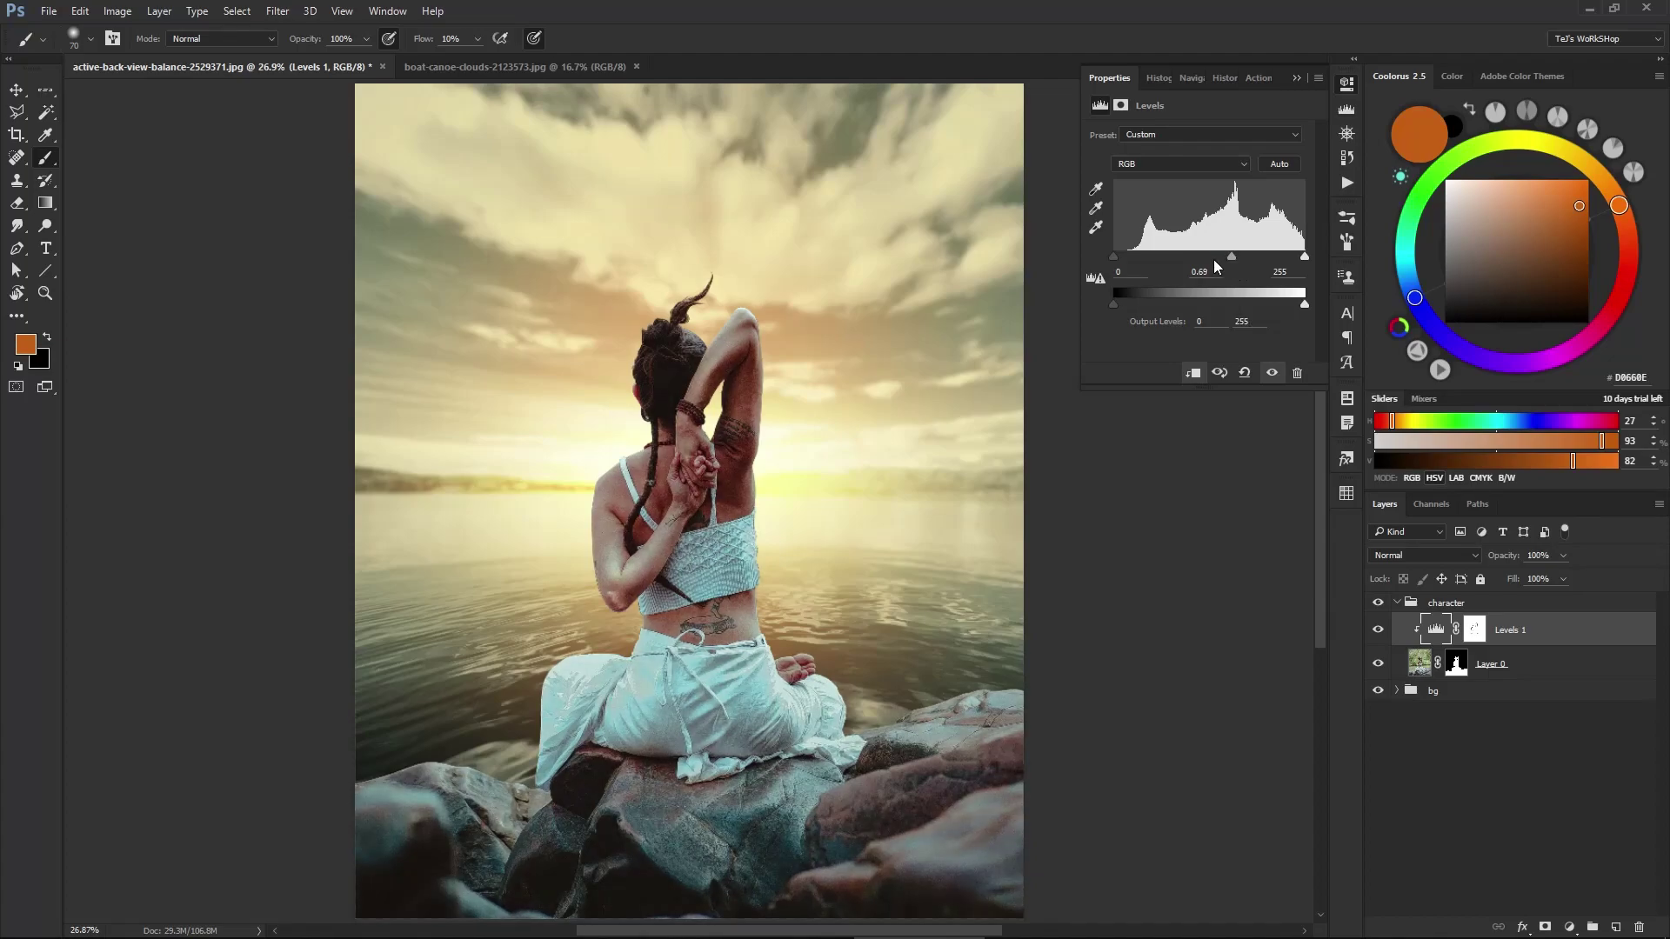
- Add a clipped Color Balance and shift the midtones toward red, green and slightly blue
click(1448, 666)
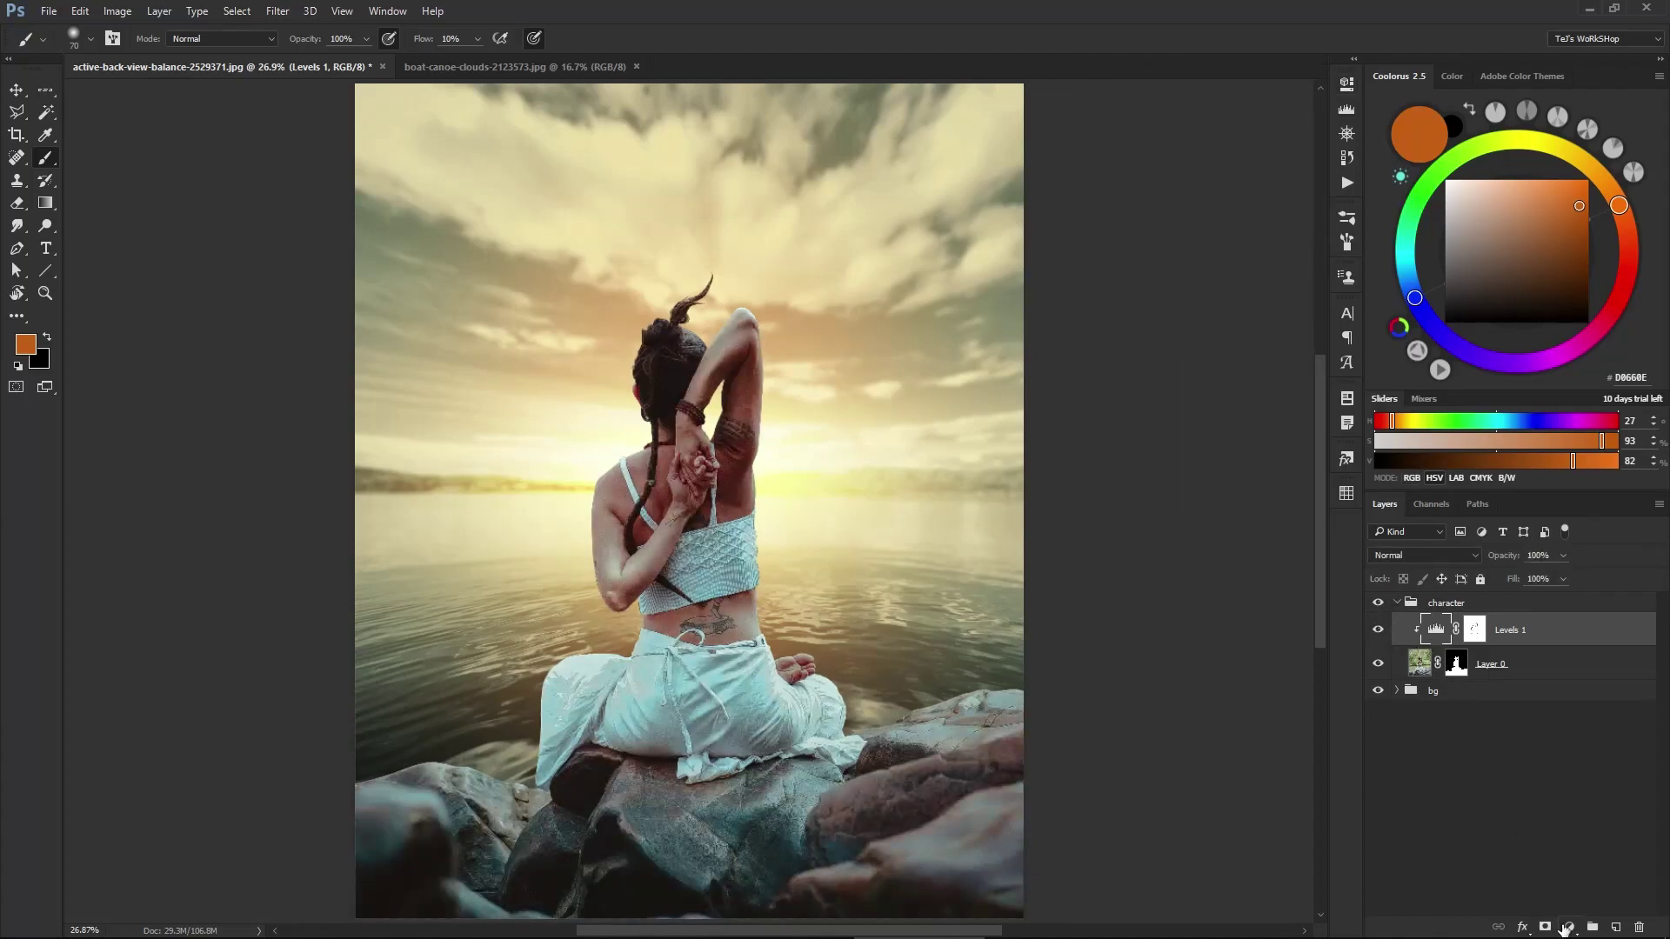
click(1566, 929)
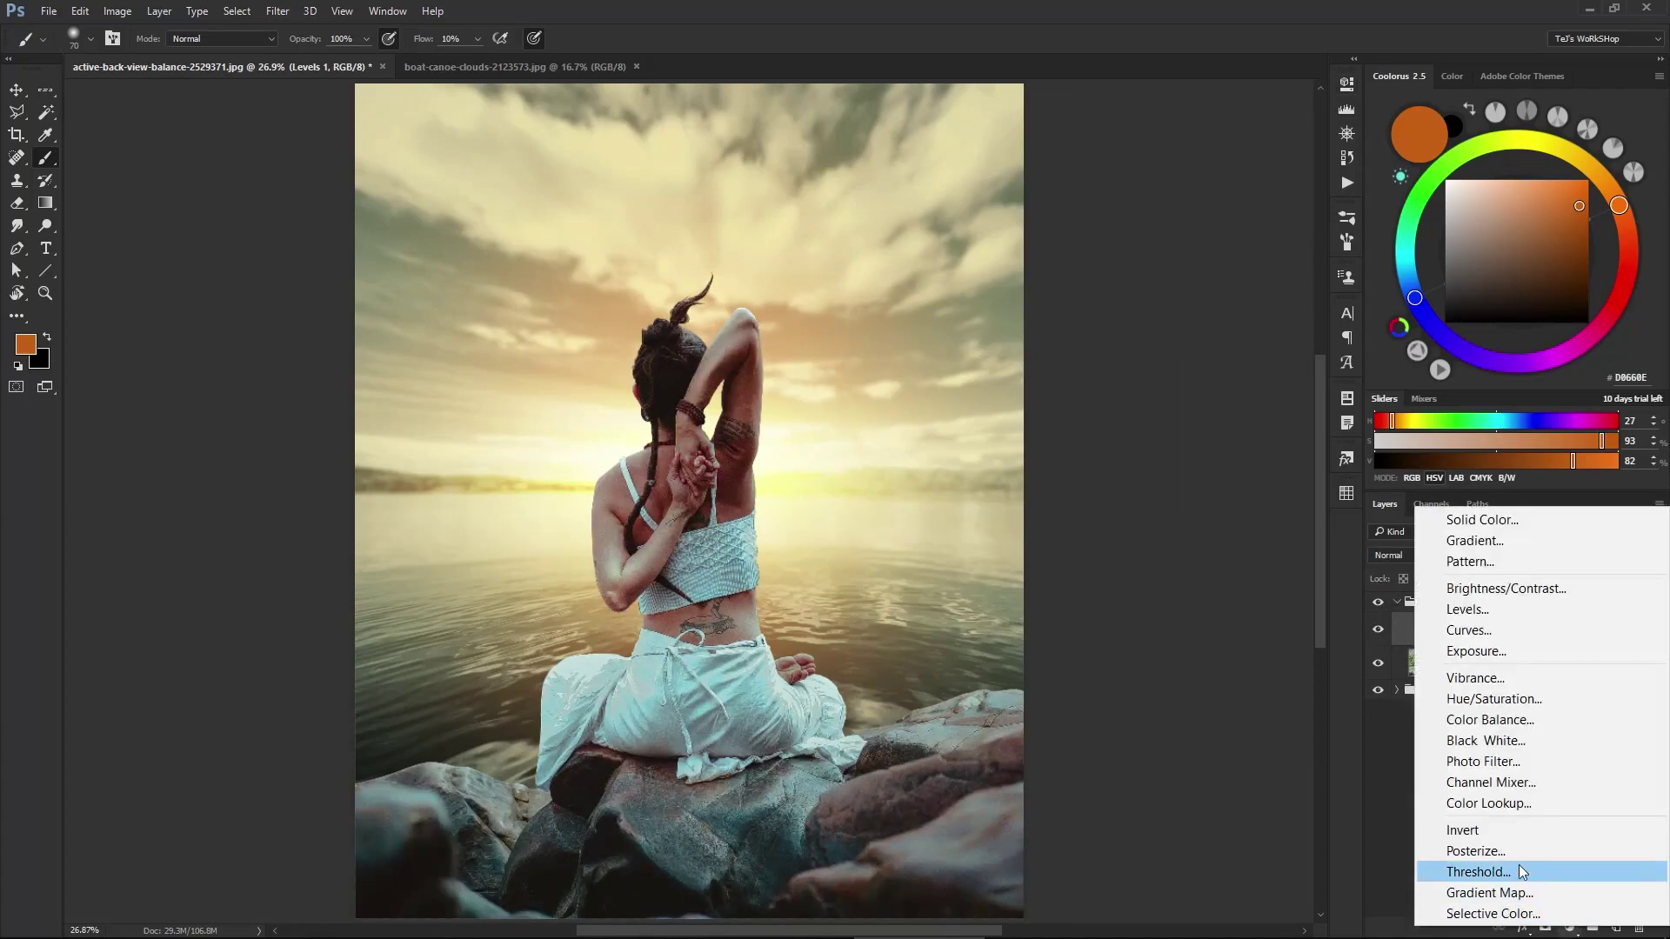
click(1488, 723)
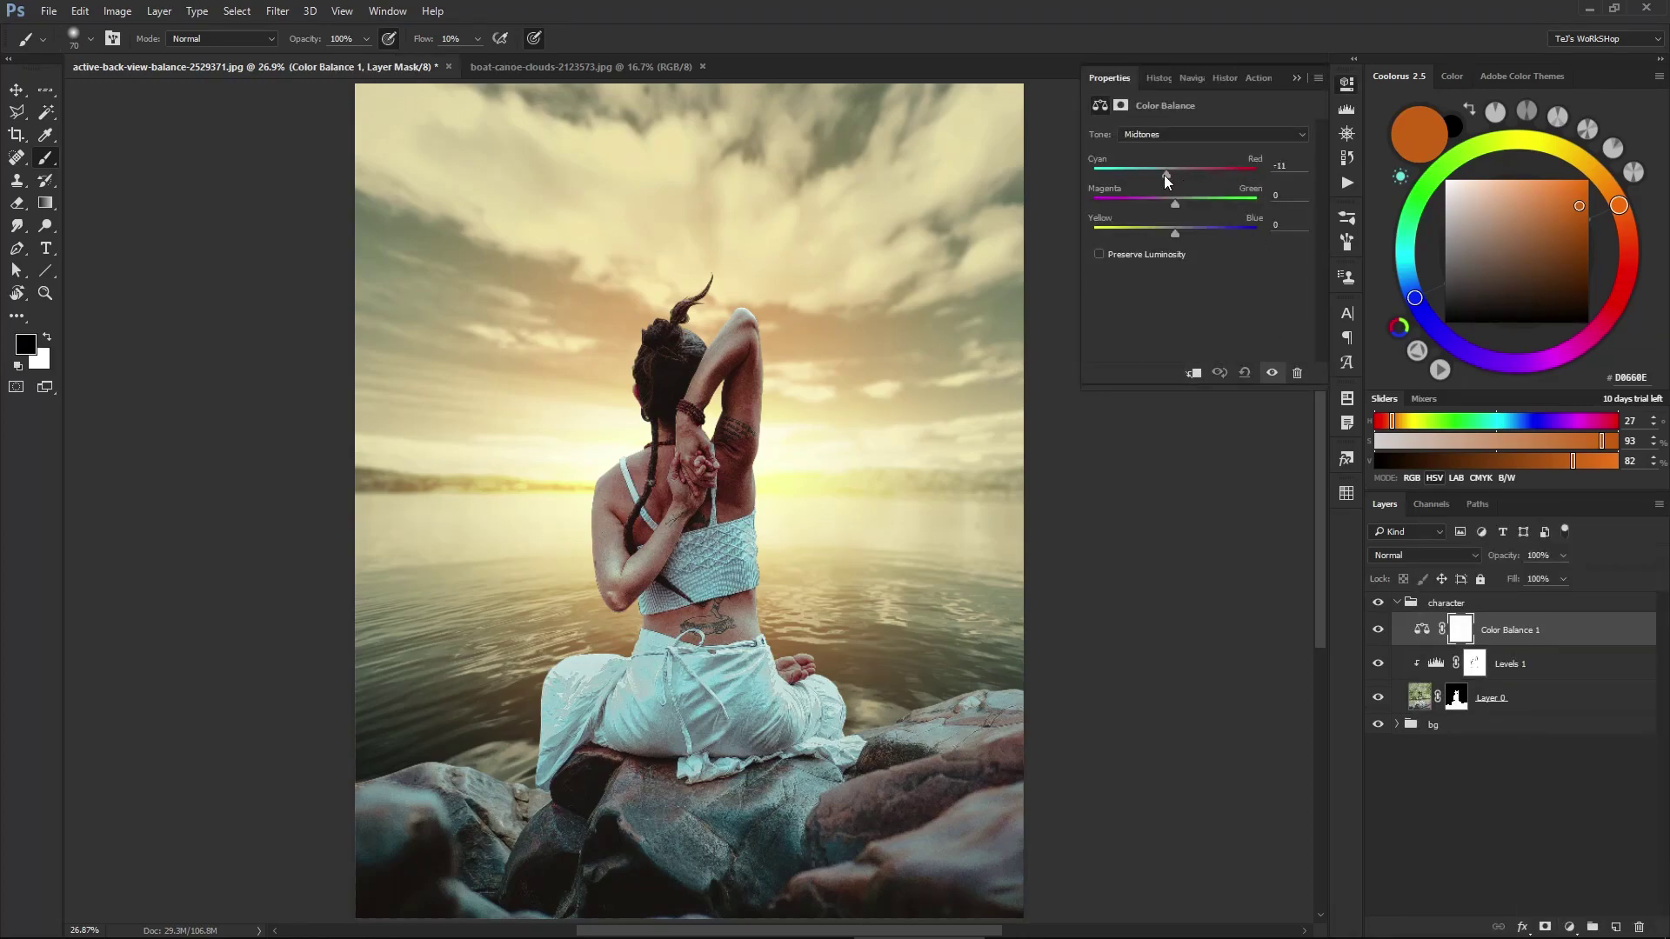
mouse_move(1130, 174)
mouse_down()
mouse_move(1152, 175)
mouse_move(1162, 205)
mouse_up()
click(1193, 374)
mouse_move(1173, 204)
mouse_down()
mouse_move(1187, 205)
mouse_move(1174, 233)
mouse_up()
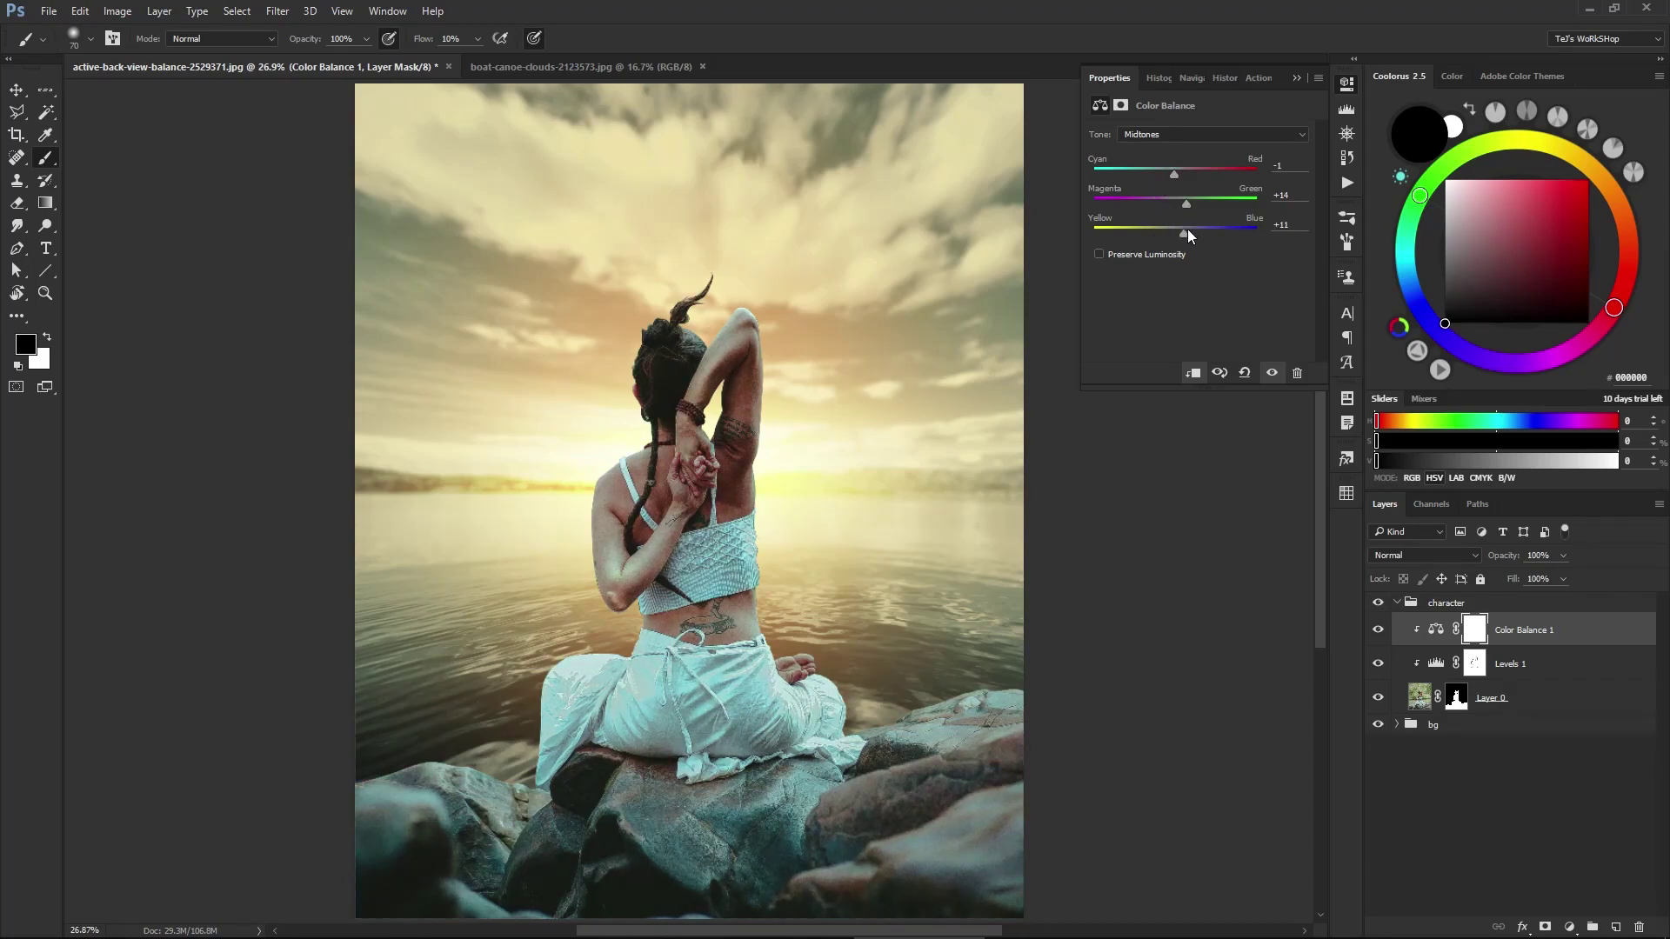
drag(1188, 229, 1191, 232)
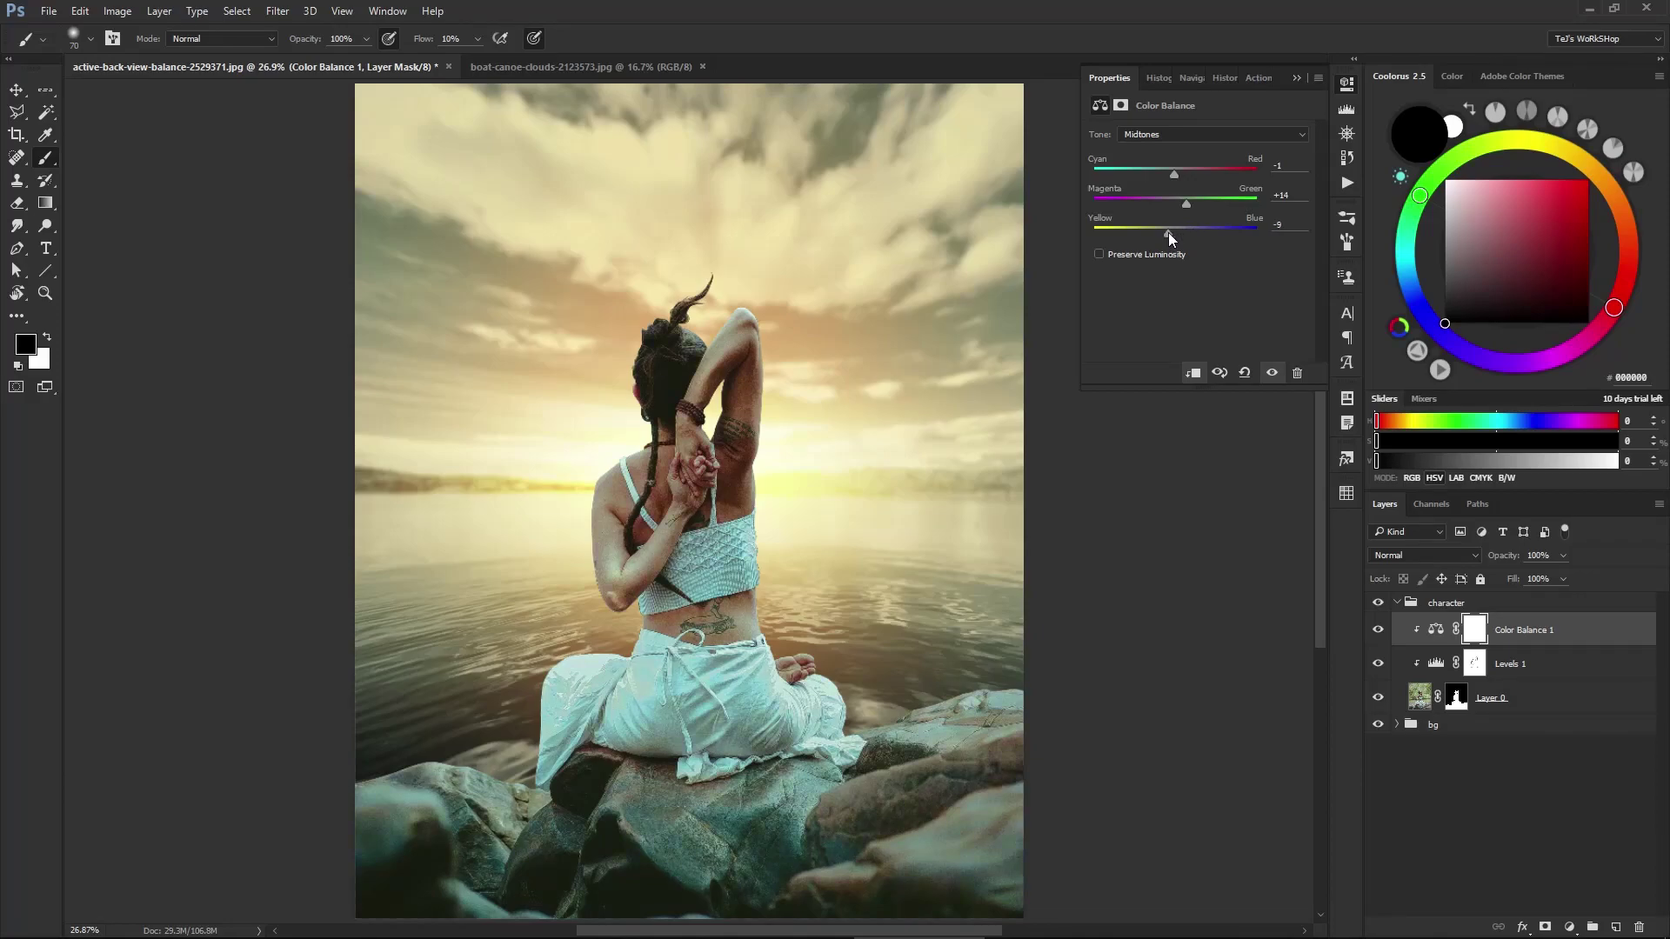
- Shift the shadows toward magenta and rebalance green/yellow, collapse the character group, add Gradient Map 2
click(1178, 136)
click(1174, 147)
mouse_move(1184, 209)
mouse_down()
mouse_move(1156, 206)
mouse_move(1176, 204)
mouse_up()
drag(1175, 234, 1161, 238)
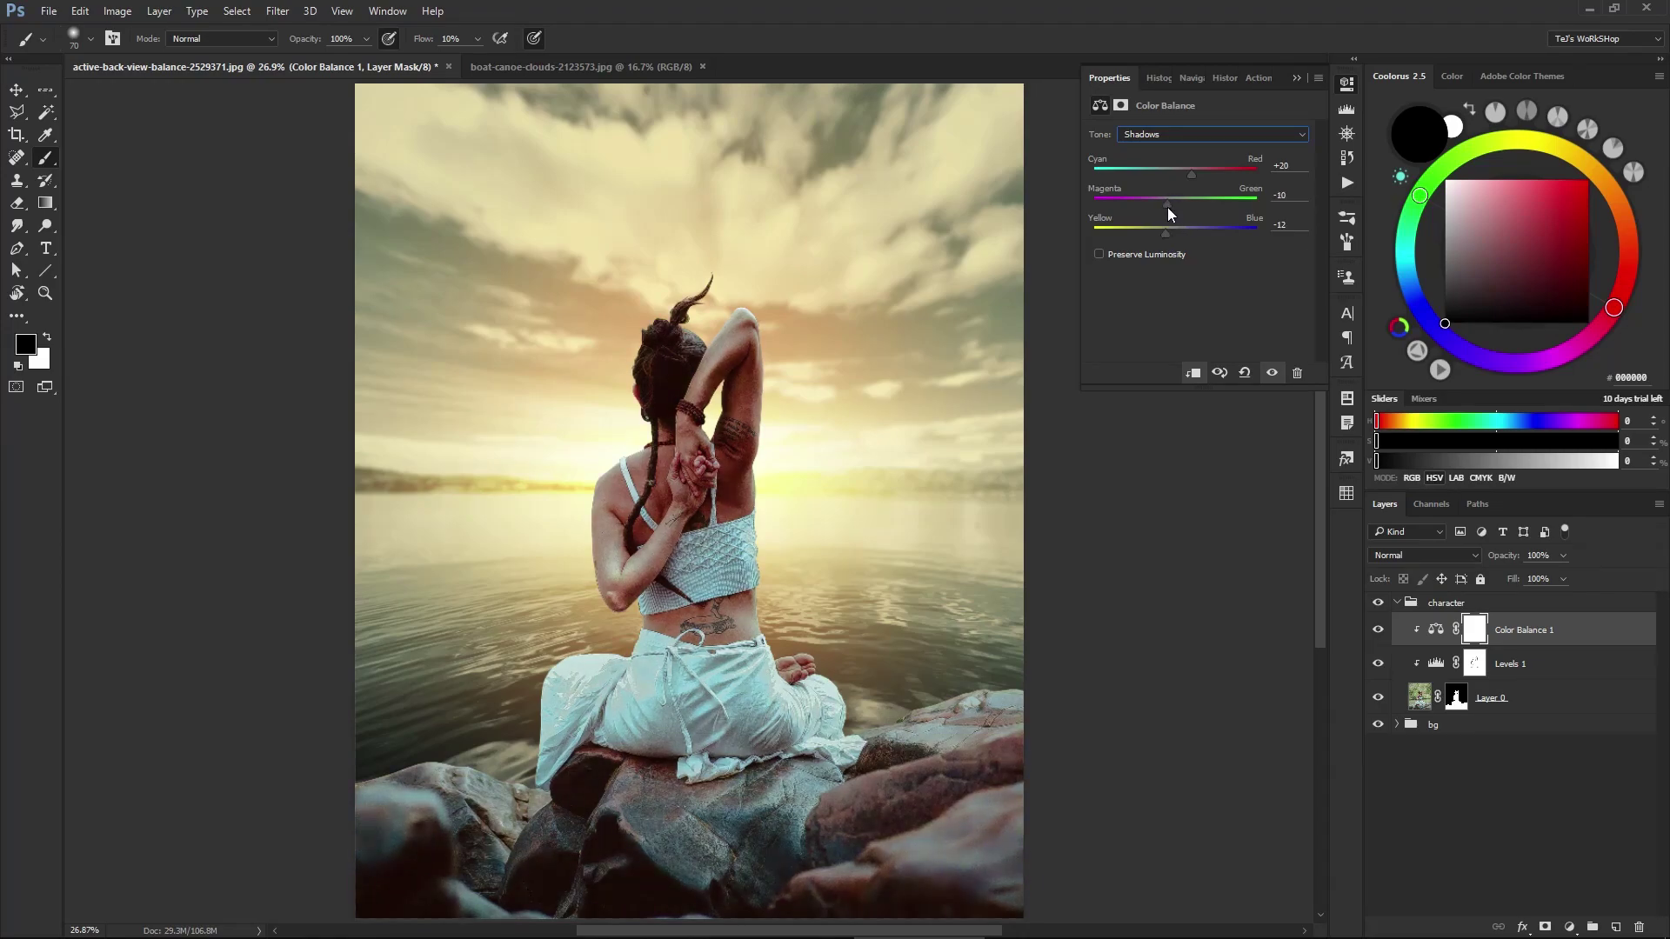
click(1381, 637)
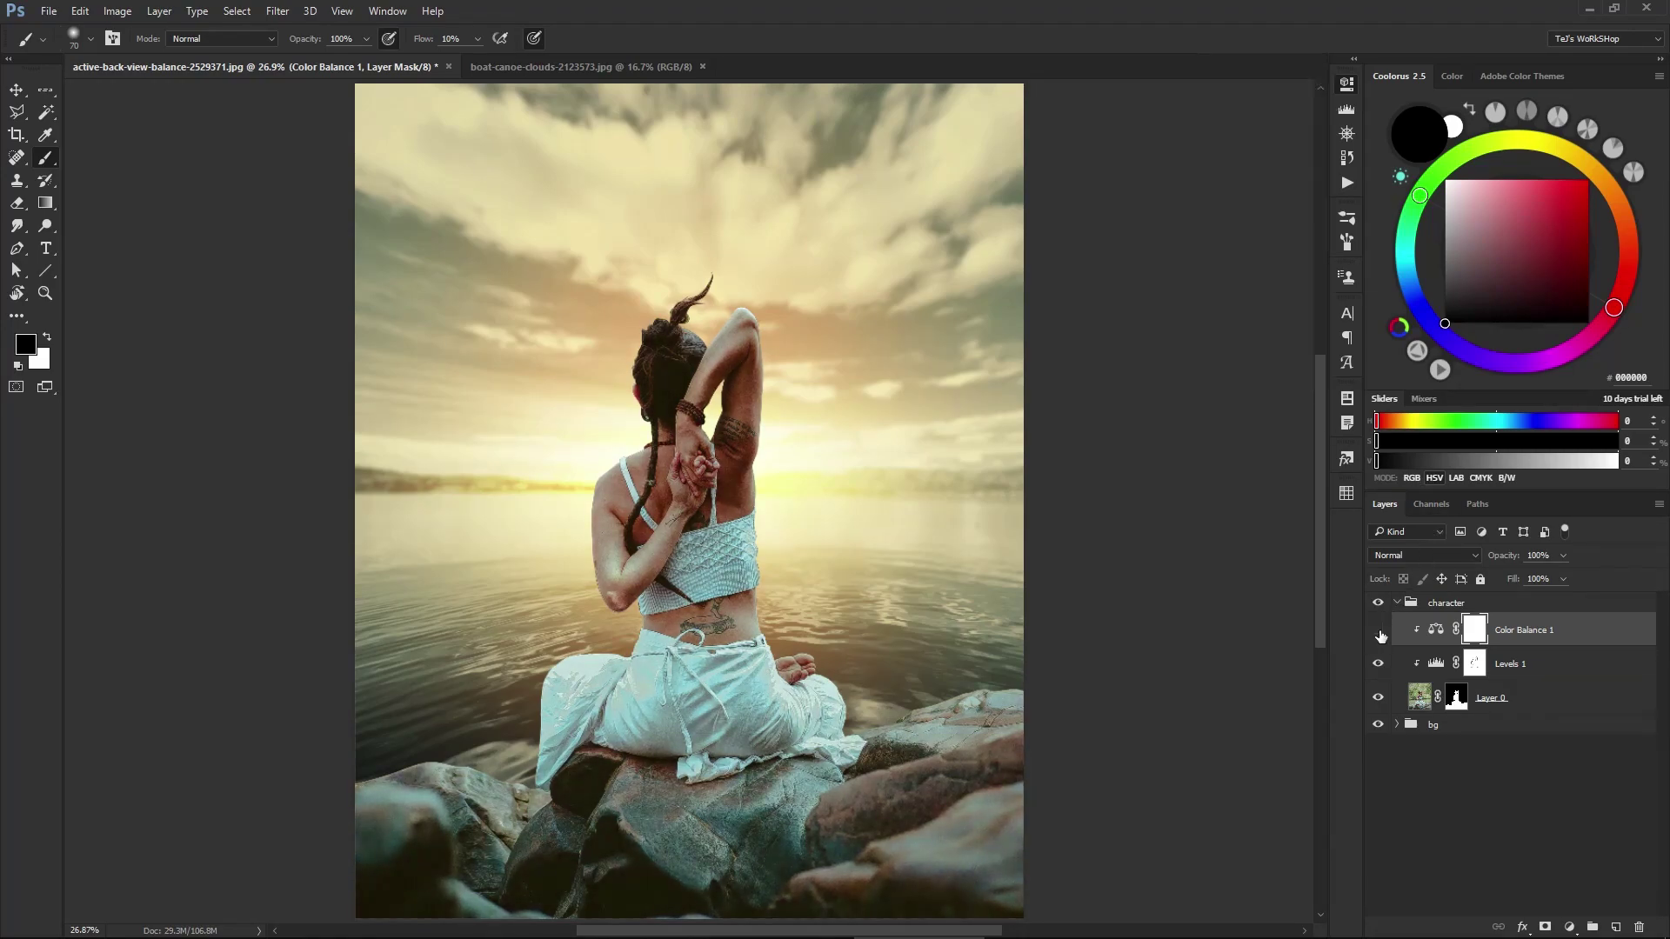
click(1380, 634)
click(1400, 603)
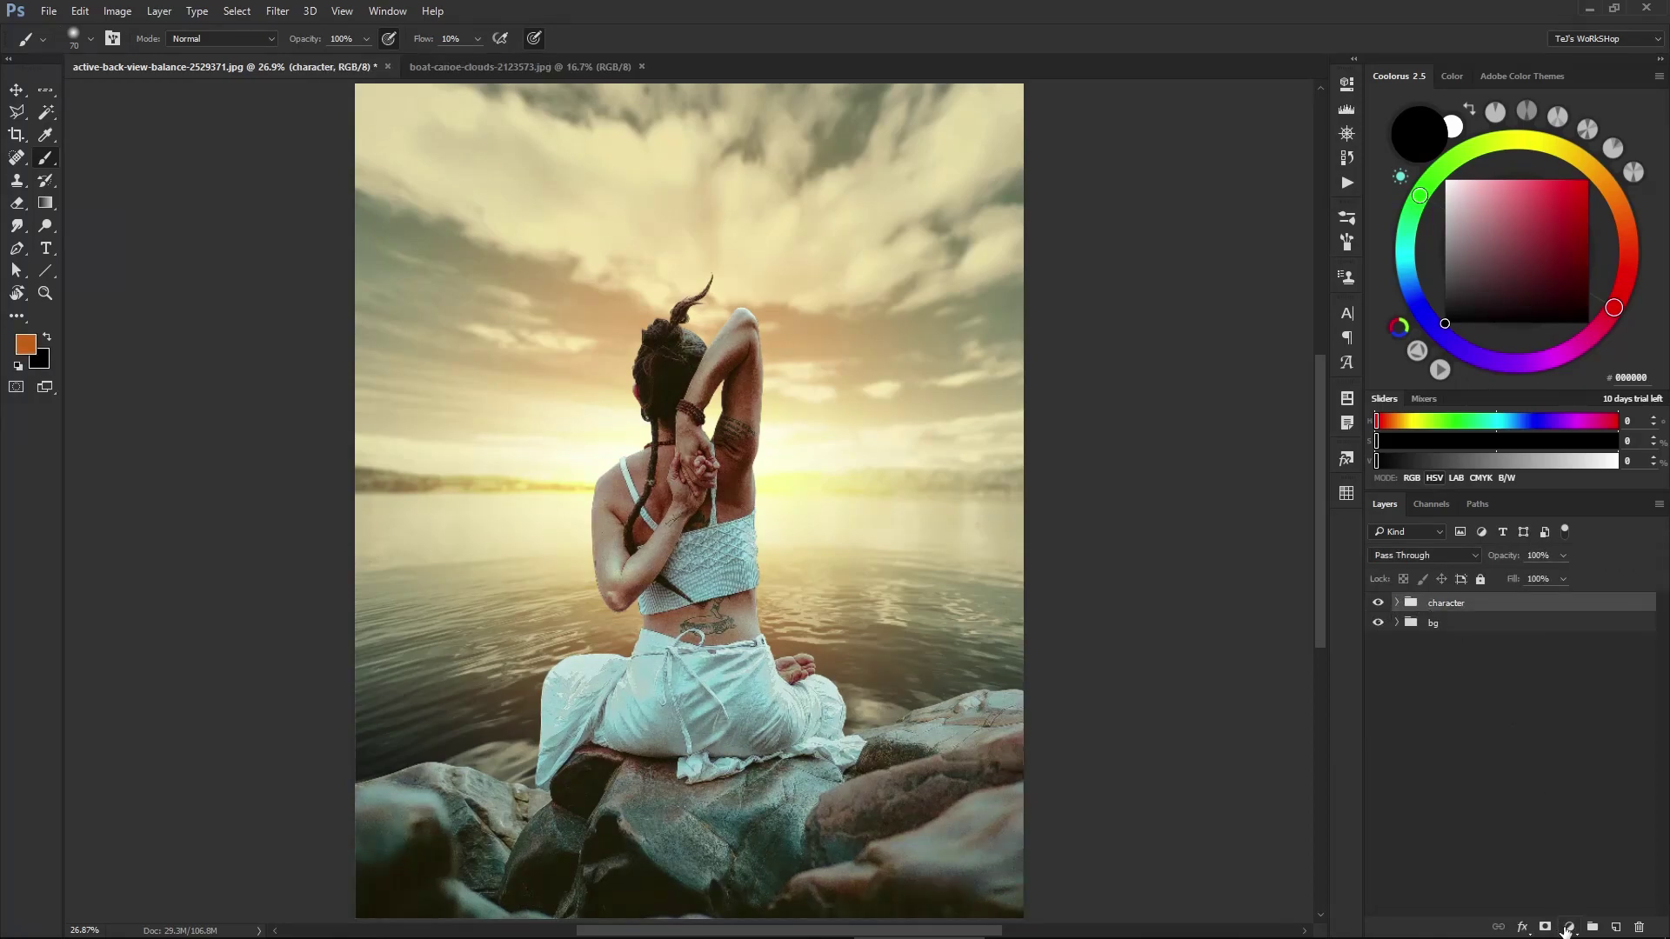
click(1569, 929)
click(1541, 898)
- Edit the gradient map from black-to-white, giving it dark brown shadows and pale orange-yellow highlights
scroll(1210, 210, down, 2)
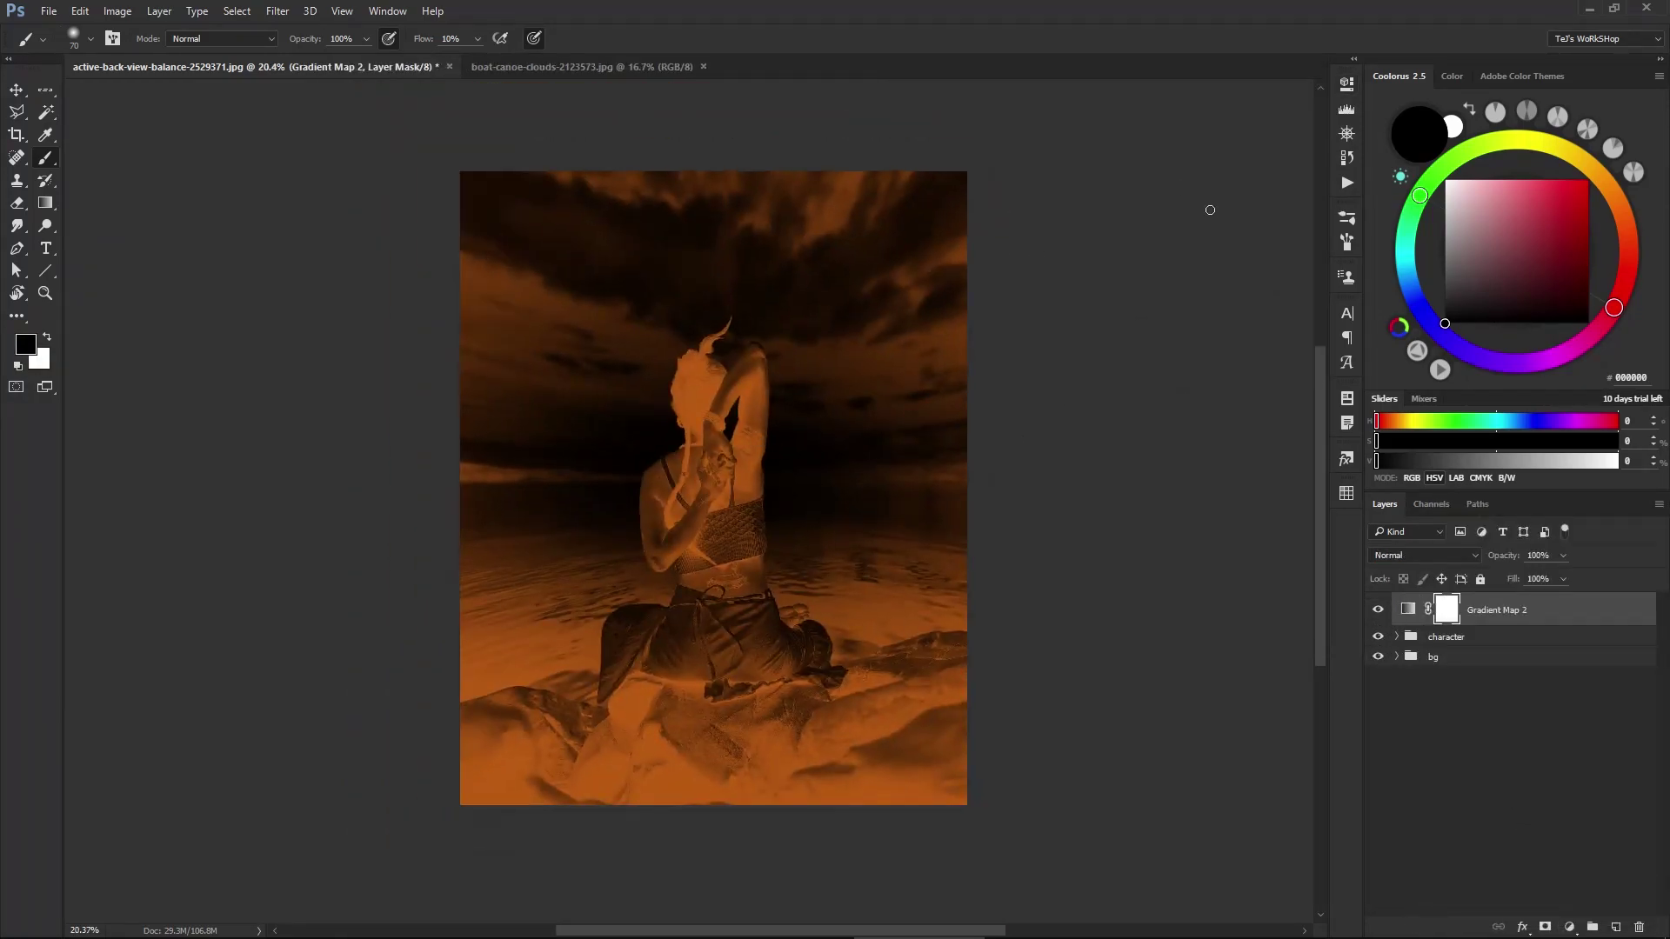
click(1405, 609)
click(1131, 144)
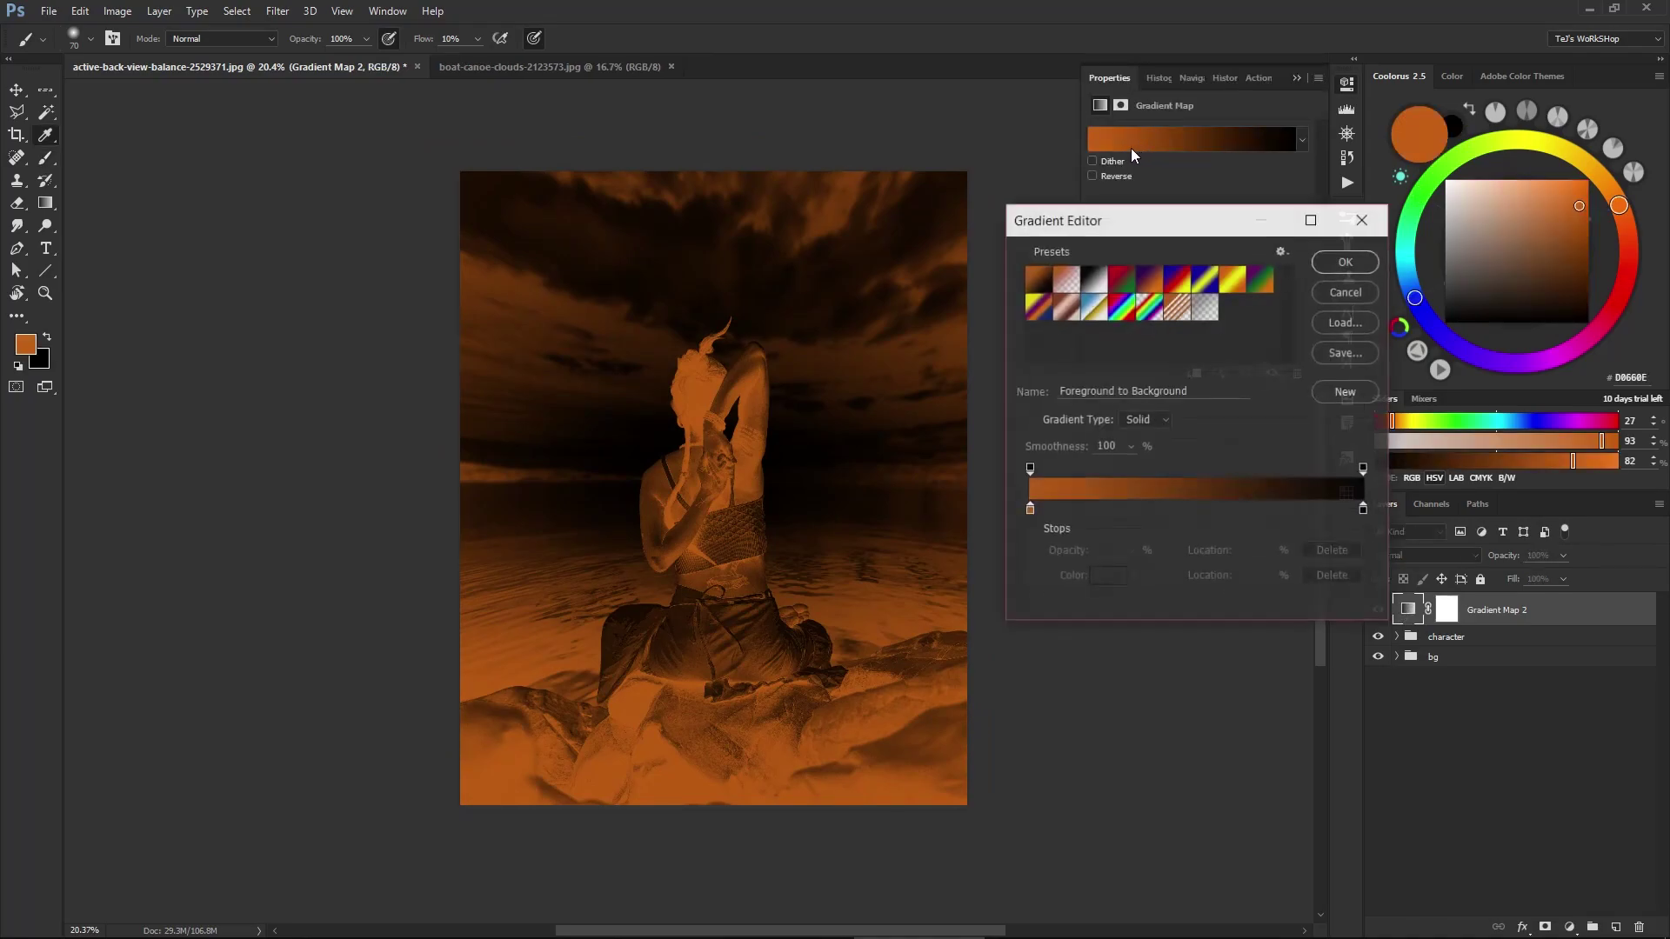
click(1106, 281)
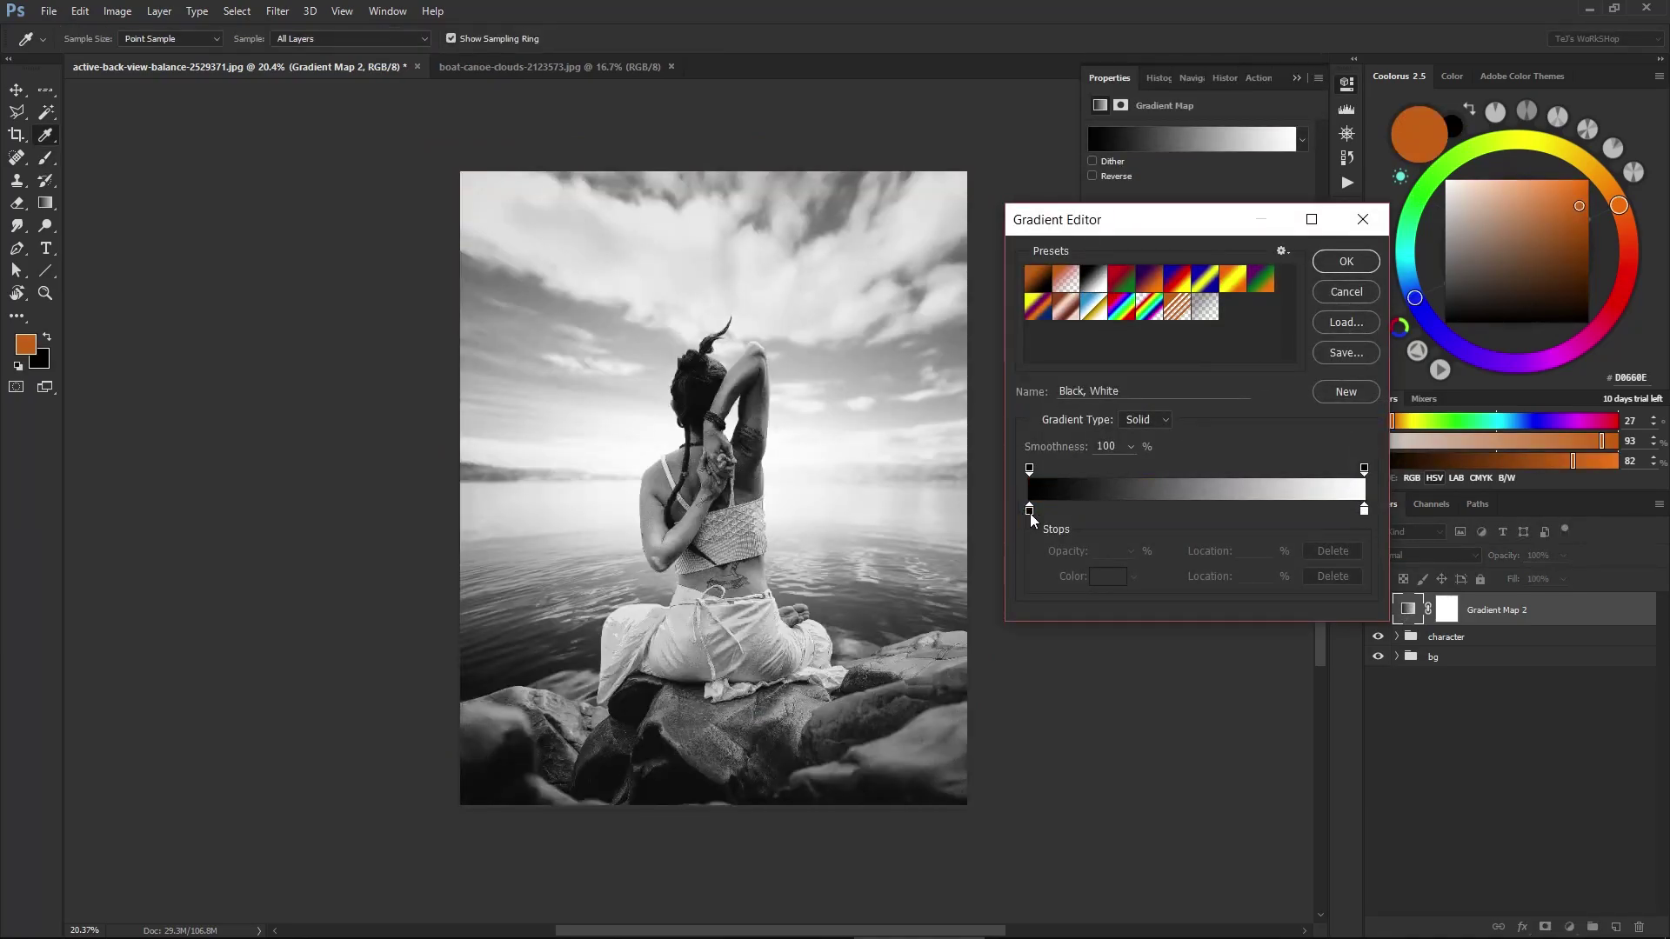
double_click(1031, 513)
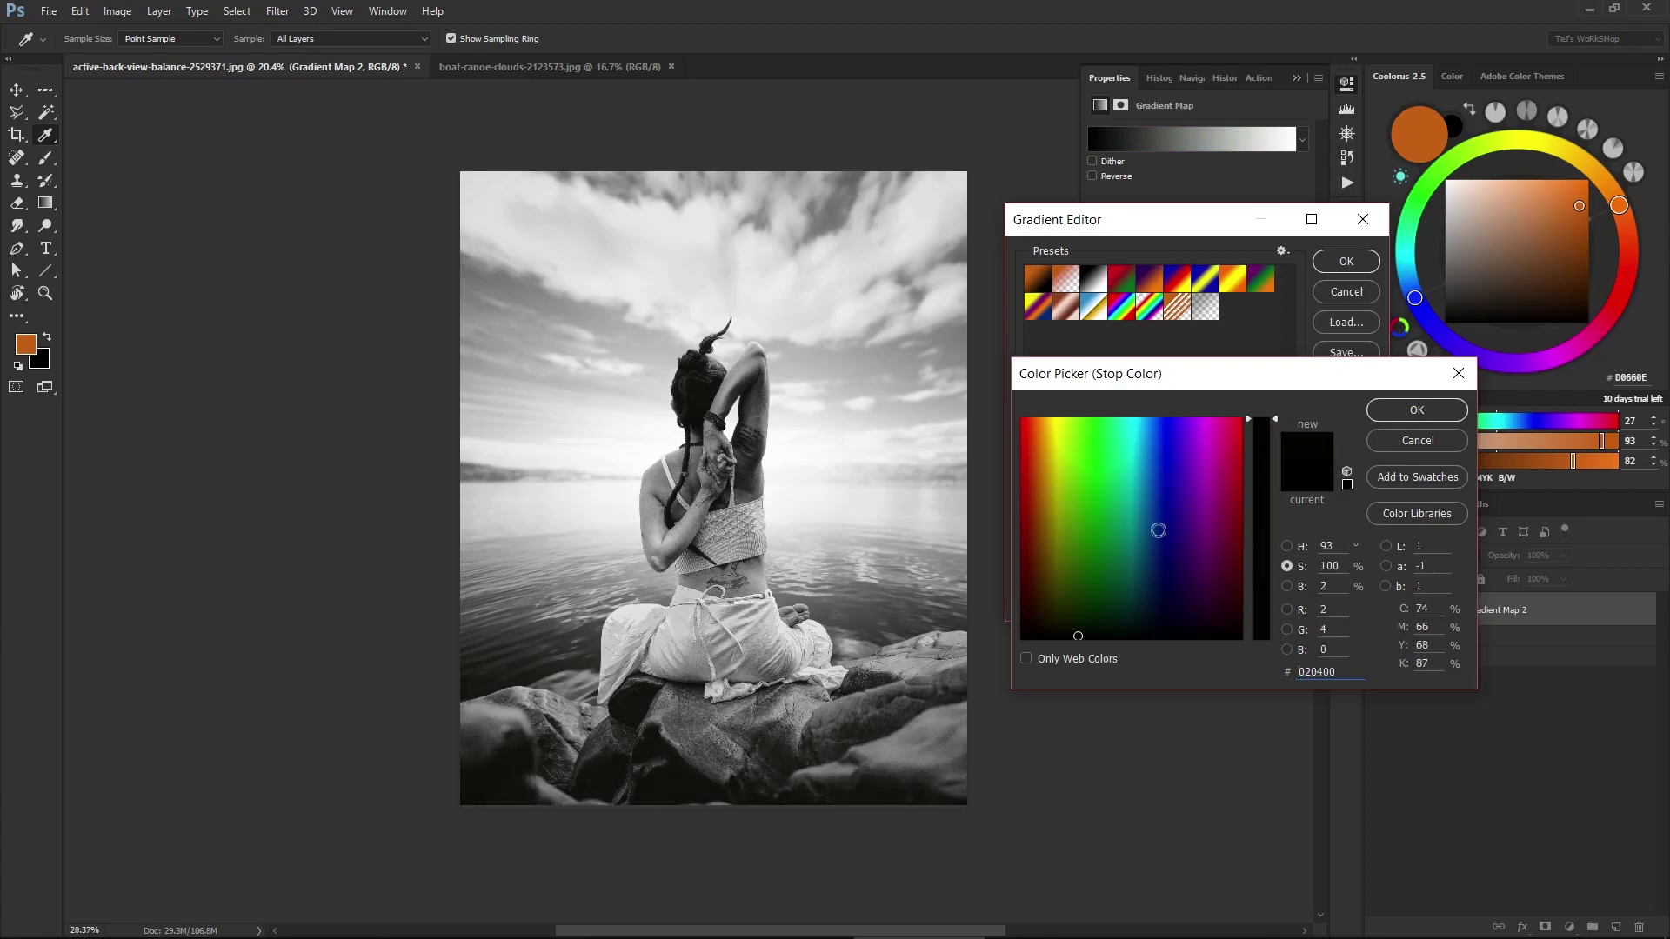
mouse_move(1158, 530)
mouse_down()
mouse_move(1044, 540)
mouse_move(1077, 609)
mouse_move(1140, 559)
mouse_move(1050, 616)
mouse_up()
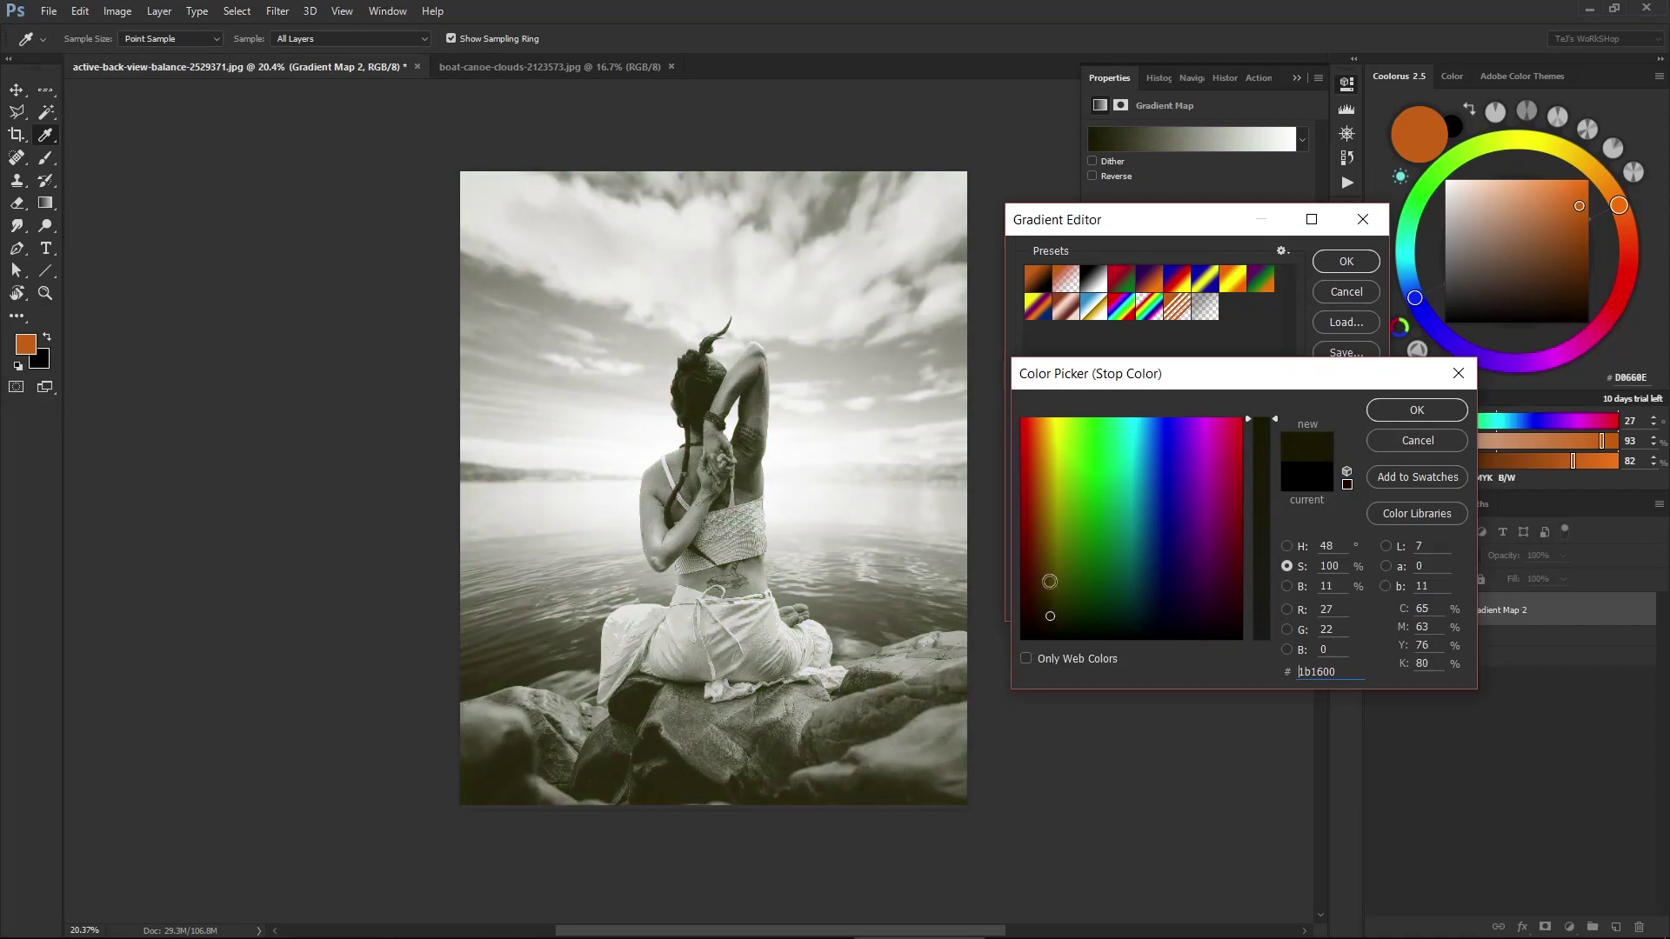
click(1401, 413)
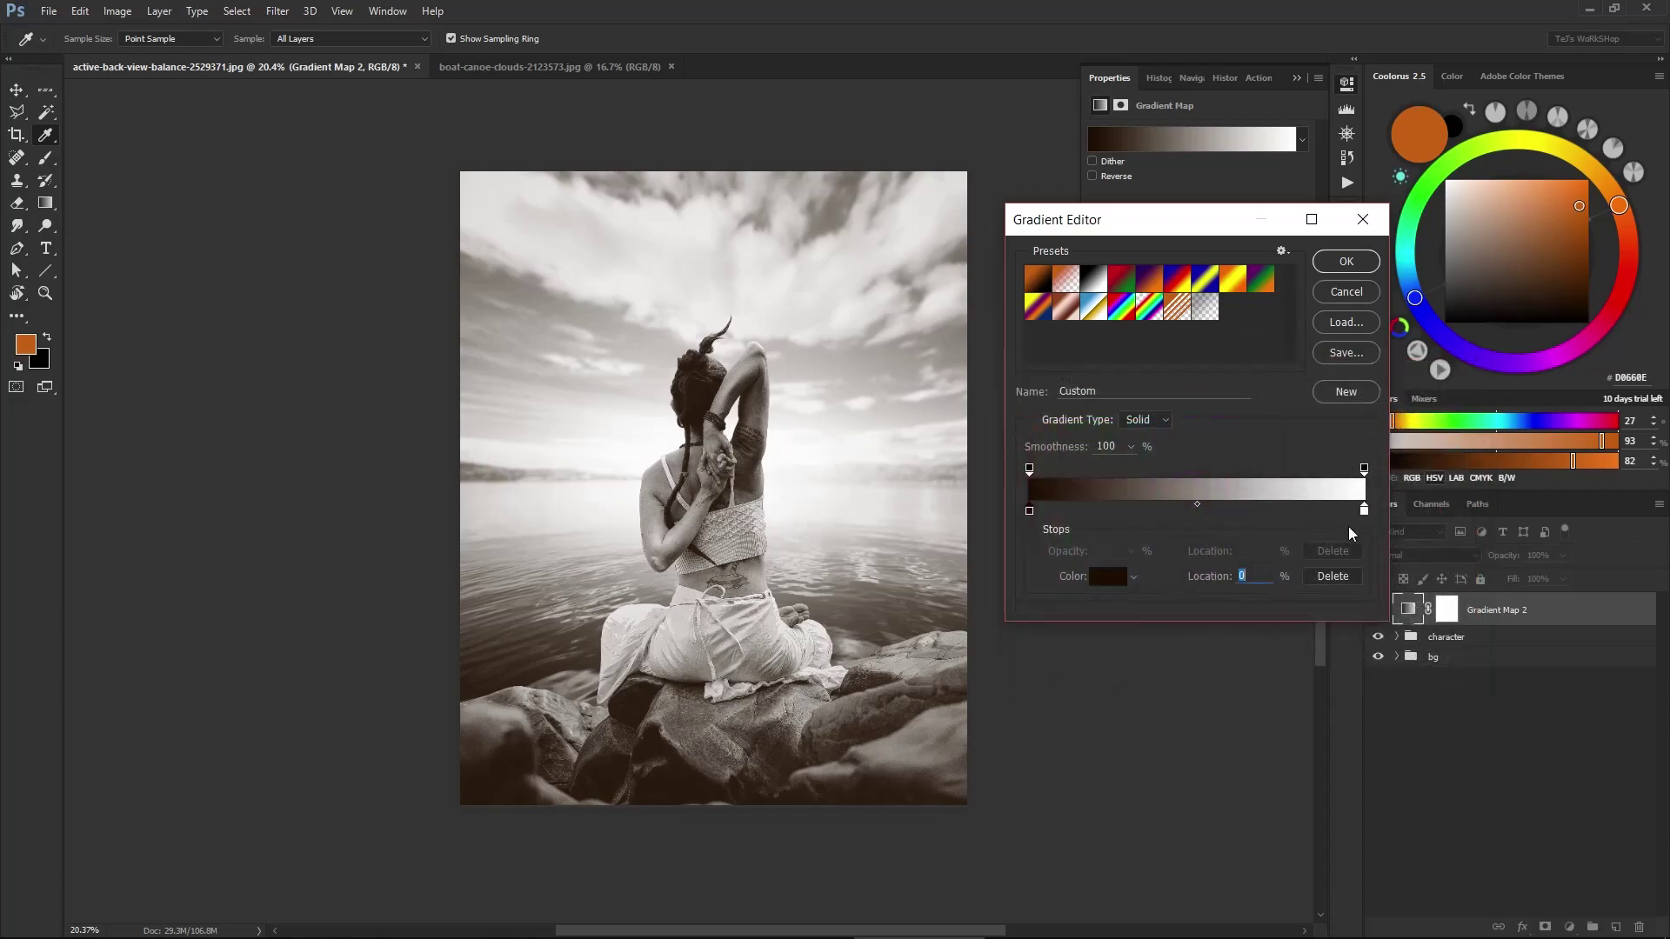
double_click(1364, 512)
mouse_move(1256, 567)
mouse_down()
mouse_move(1255, 511)
mouse_move(1048, 420)
mouse_up()
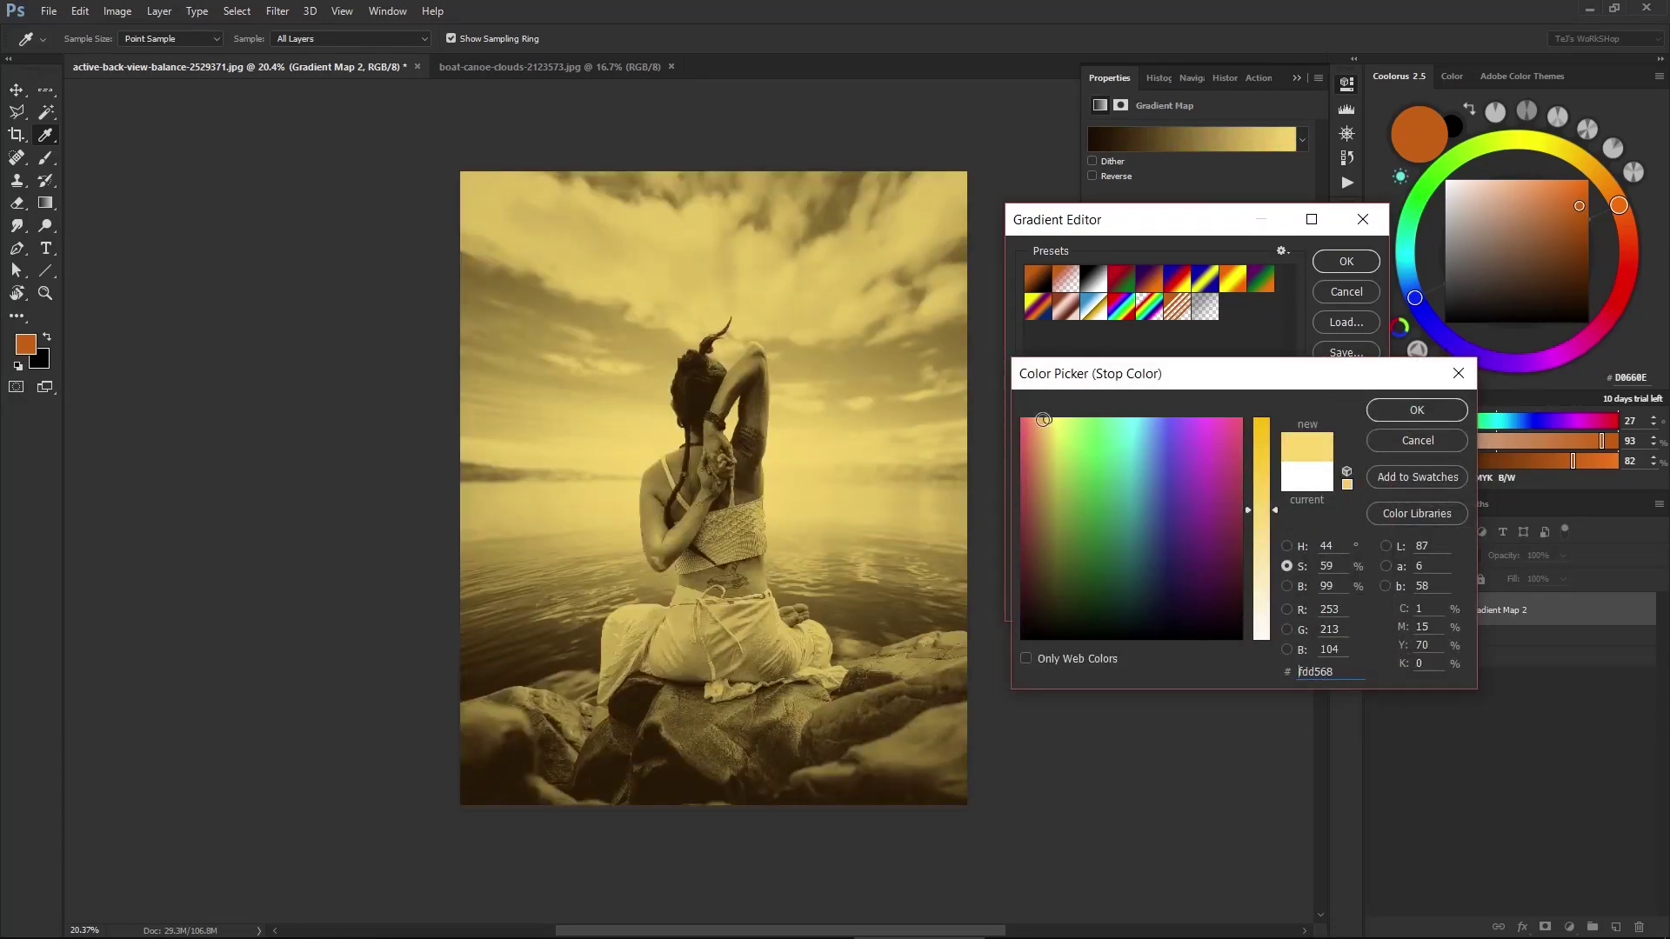
click(1043, 419)
click(1395, 415)
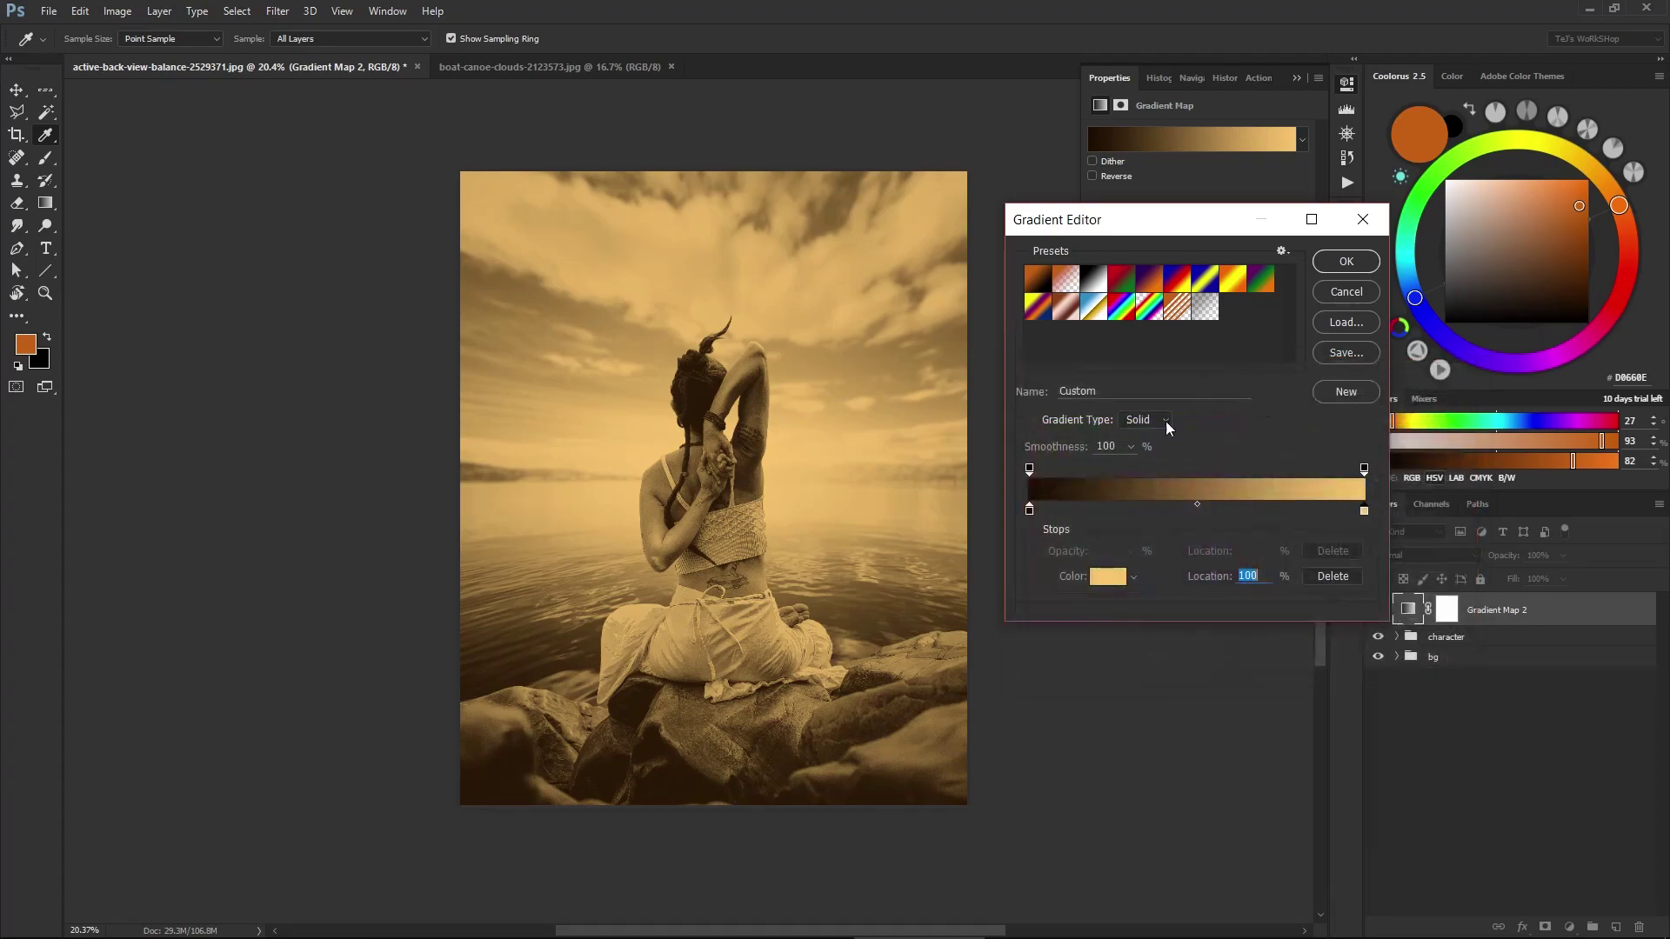
- Change the gradient's dark stop to deep purple #180036 and accept the gradient
double_click(1030, 510)
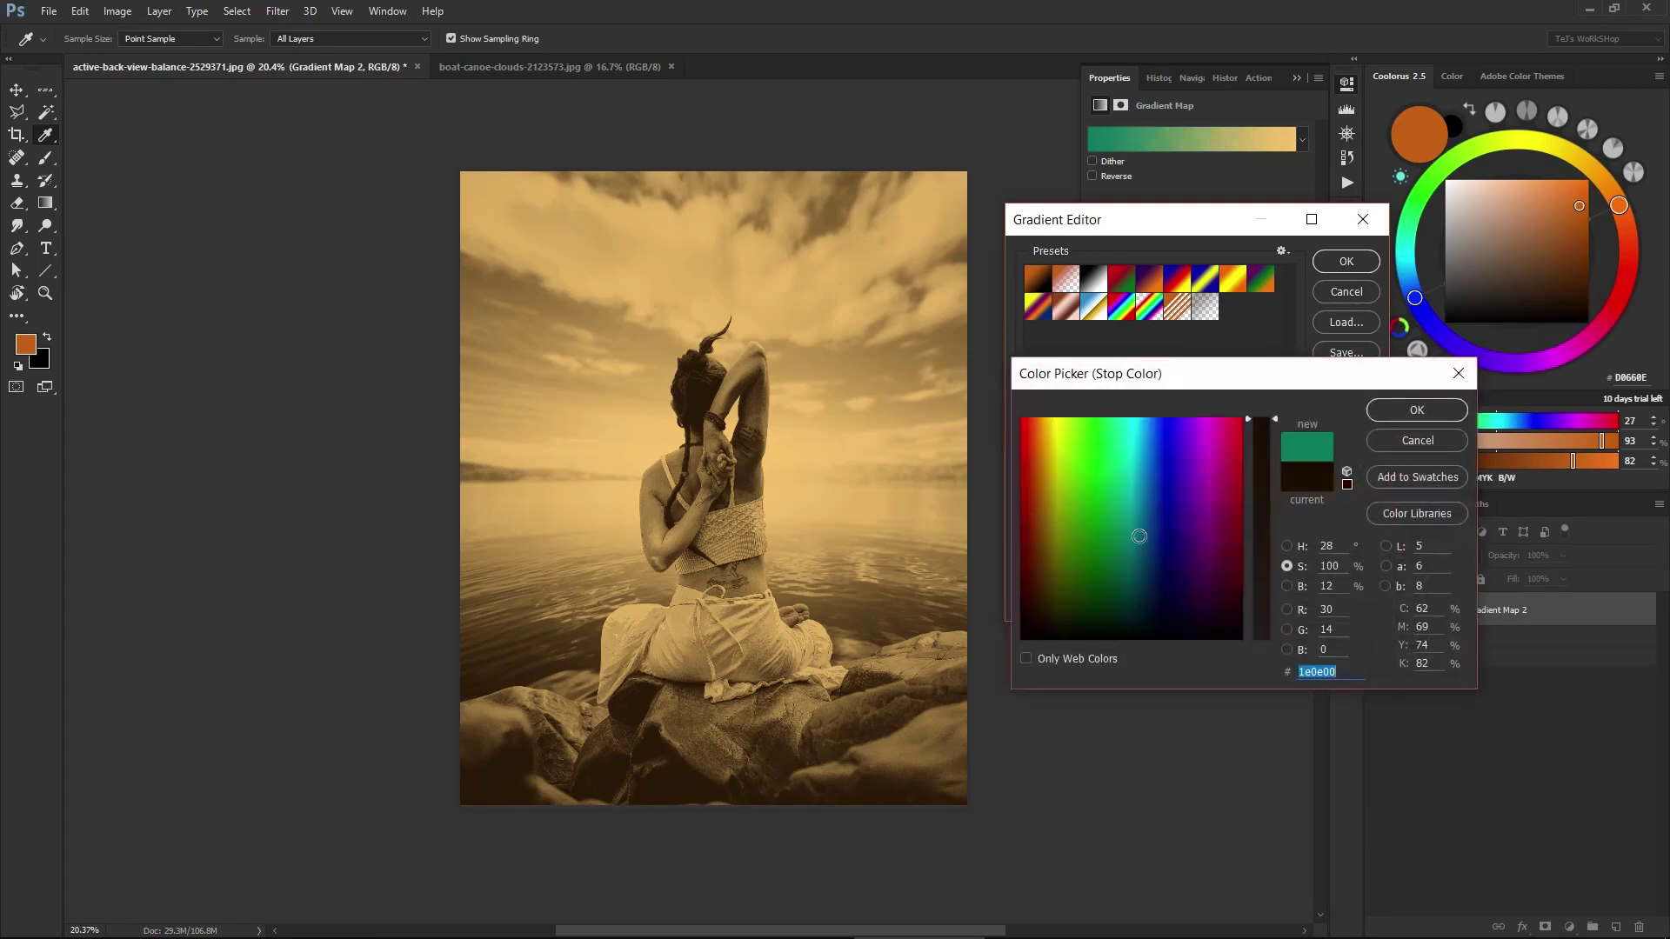
drag(1123, 533, 1161, 537)
mouse_move(1165, 547)
mouse_down()
mouse_move(1209, 577)
mouse_move(1185, 593)
mouse_up()
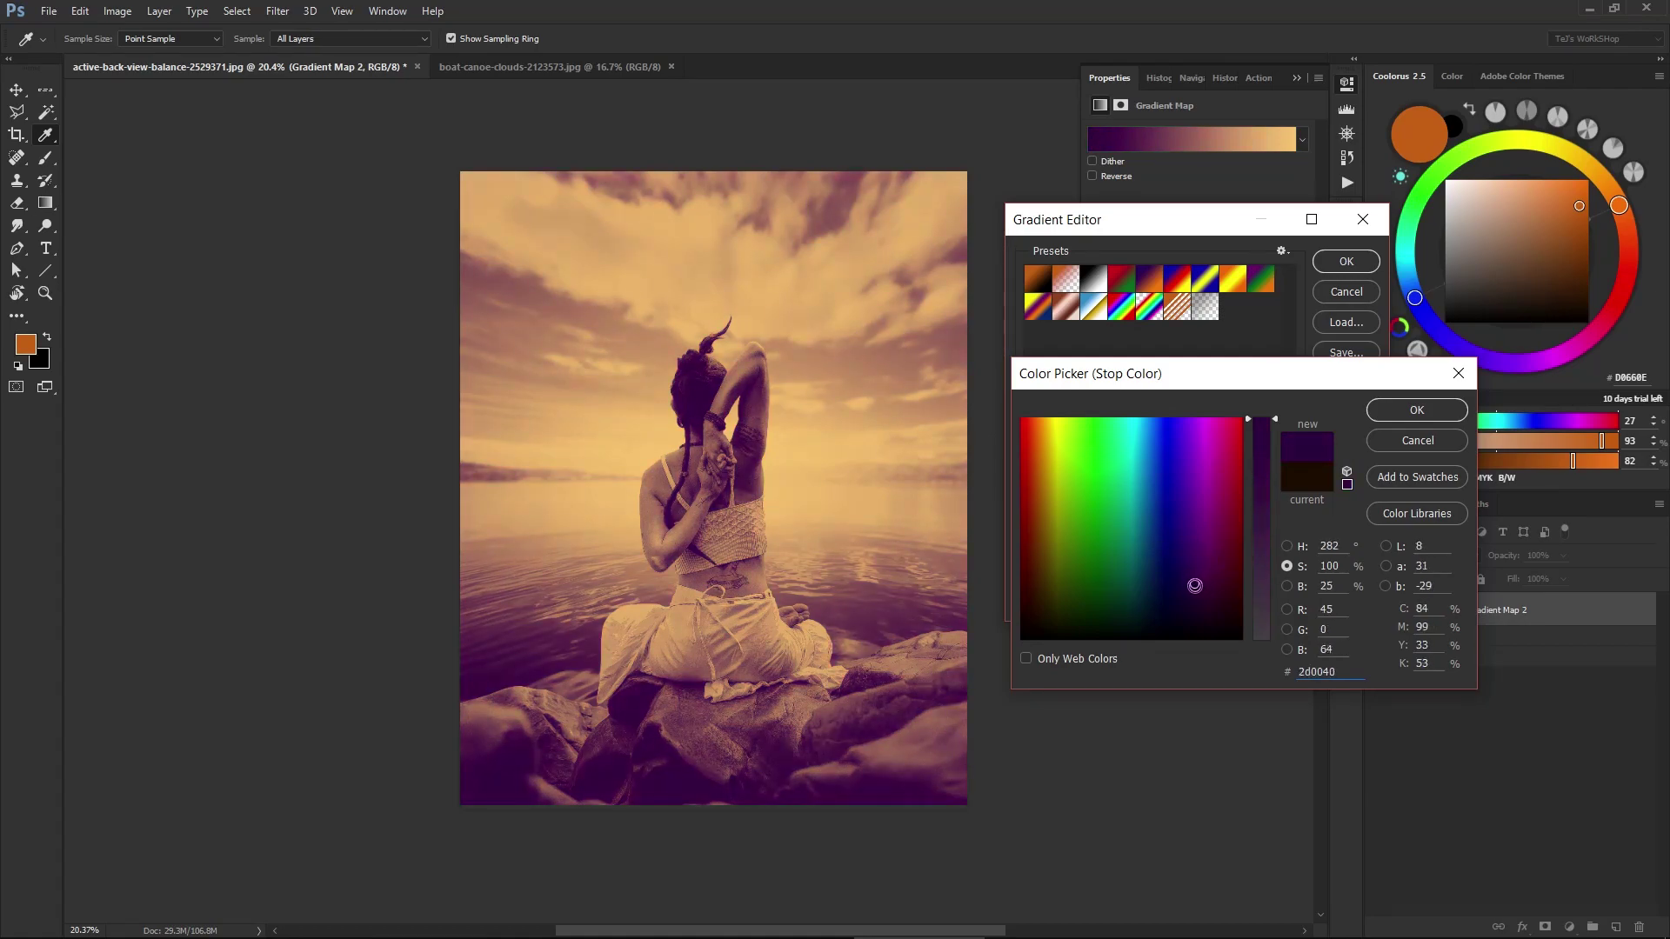
click(1383, 407)
click(1352, 263)
- Set the Gradient Map 2 layer opacity to 40%
click(1538, 555)
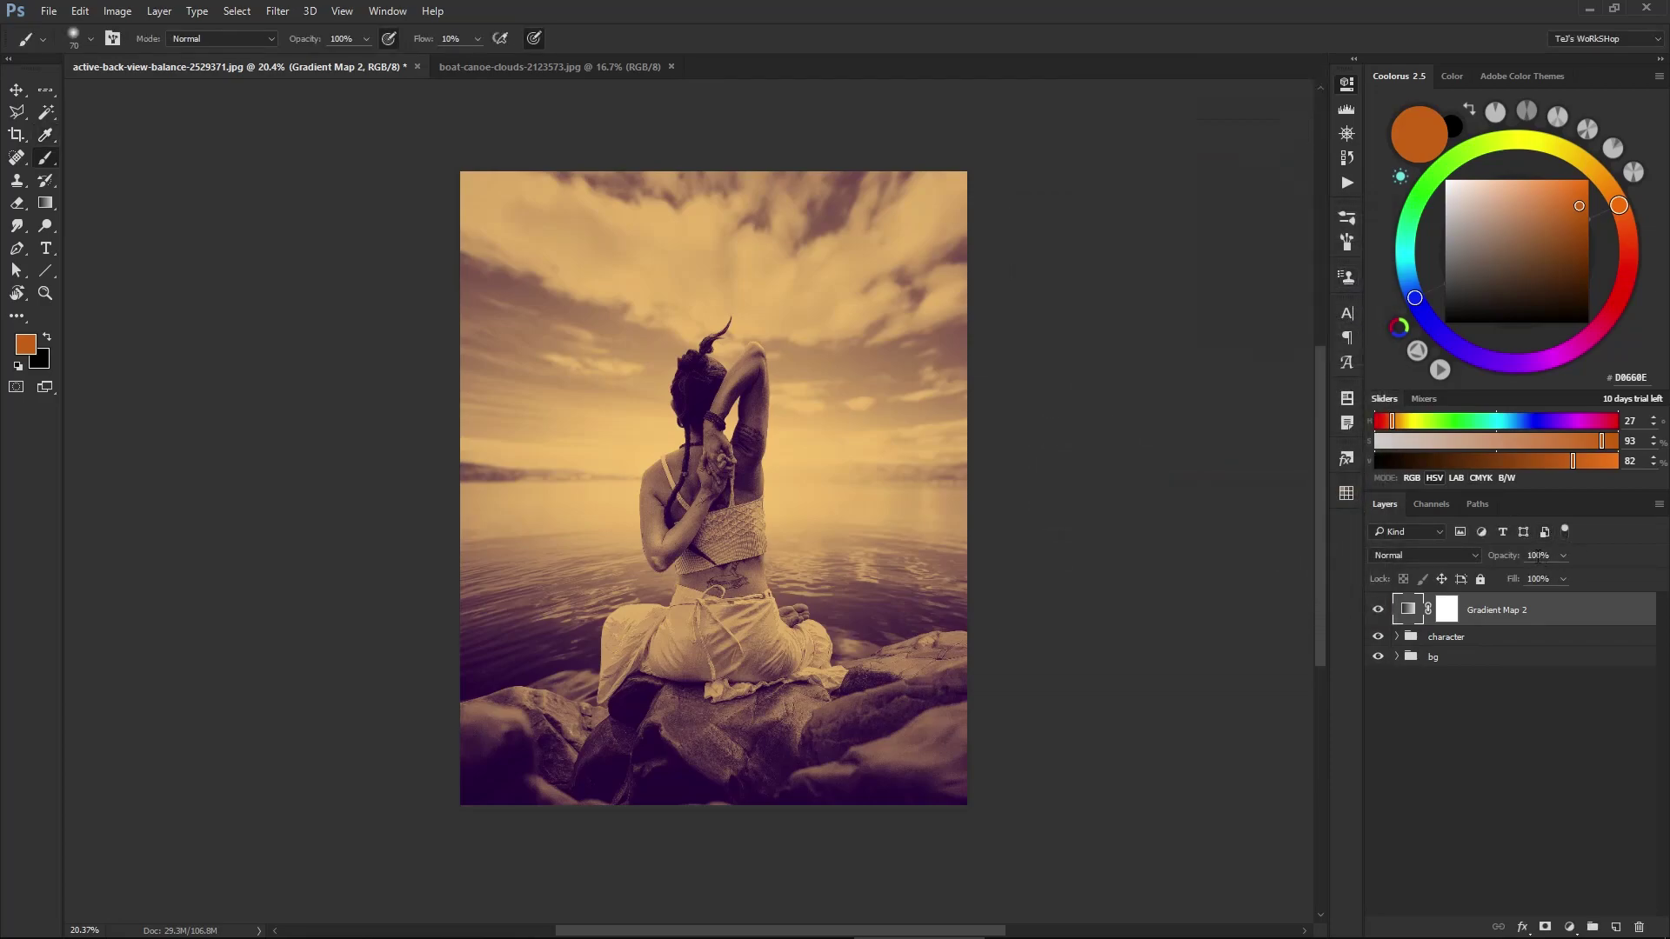
text(40)
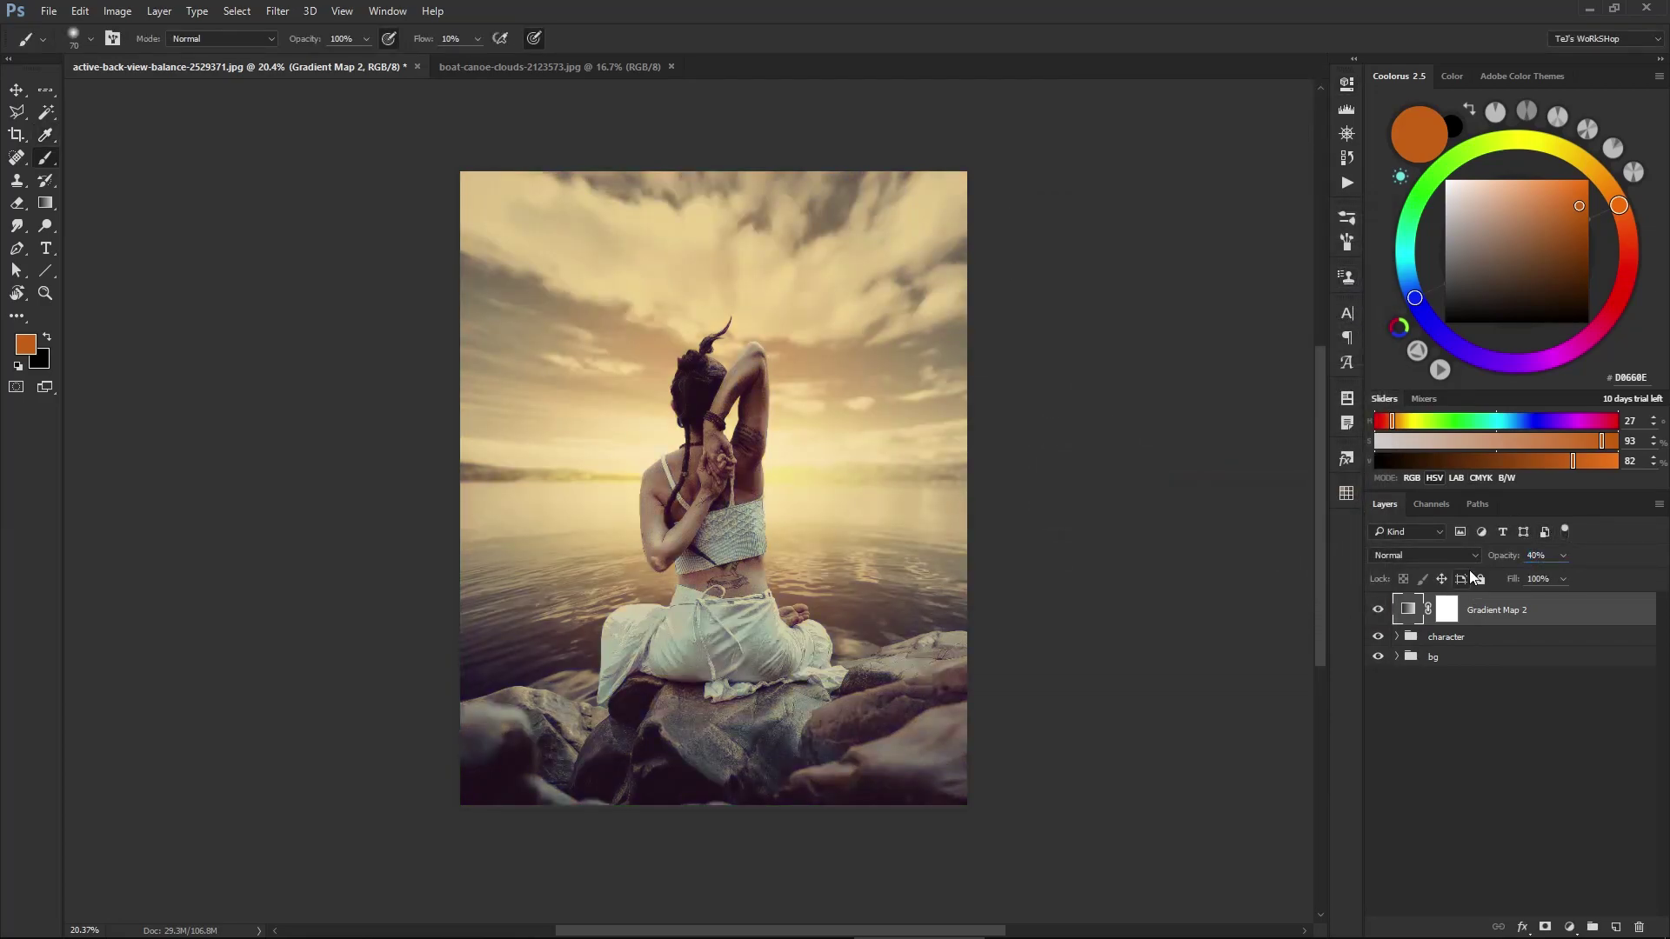
click(1379, 611)
- Add a Curves 1 adjustment layer and pull the curve up to brighten the composite
click(1569, 927)
click(1492, 891)
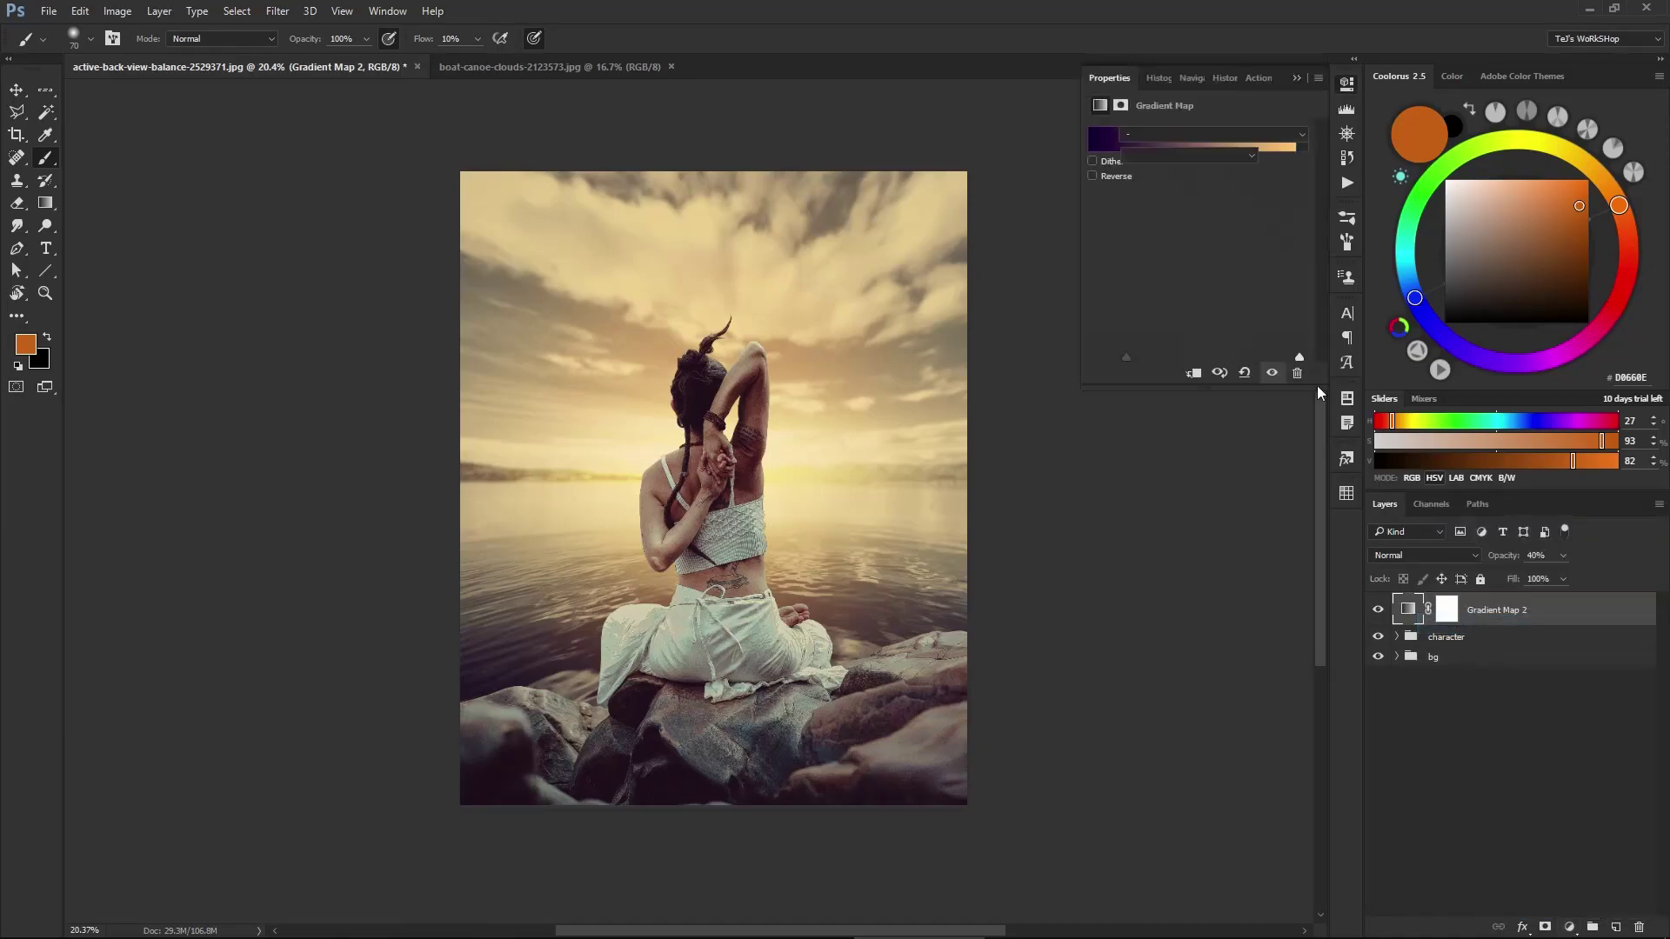
mouse_move(1242, 231)
mouse_down()
mouse_move(1241, 216)
mouse_move(1190, 275)
mouse_up()
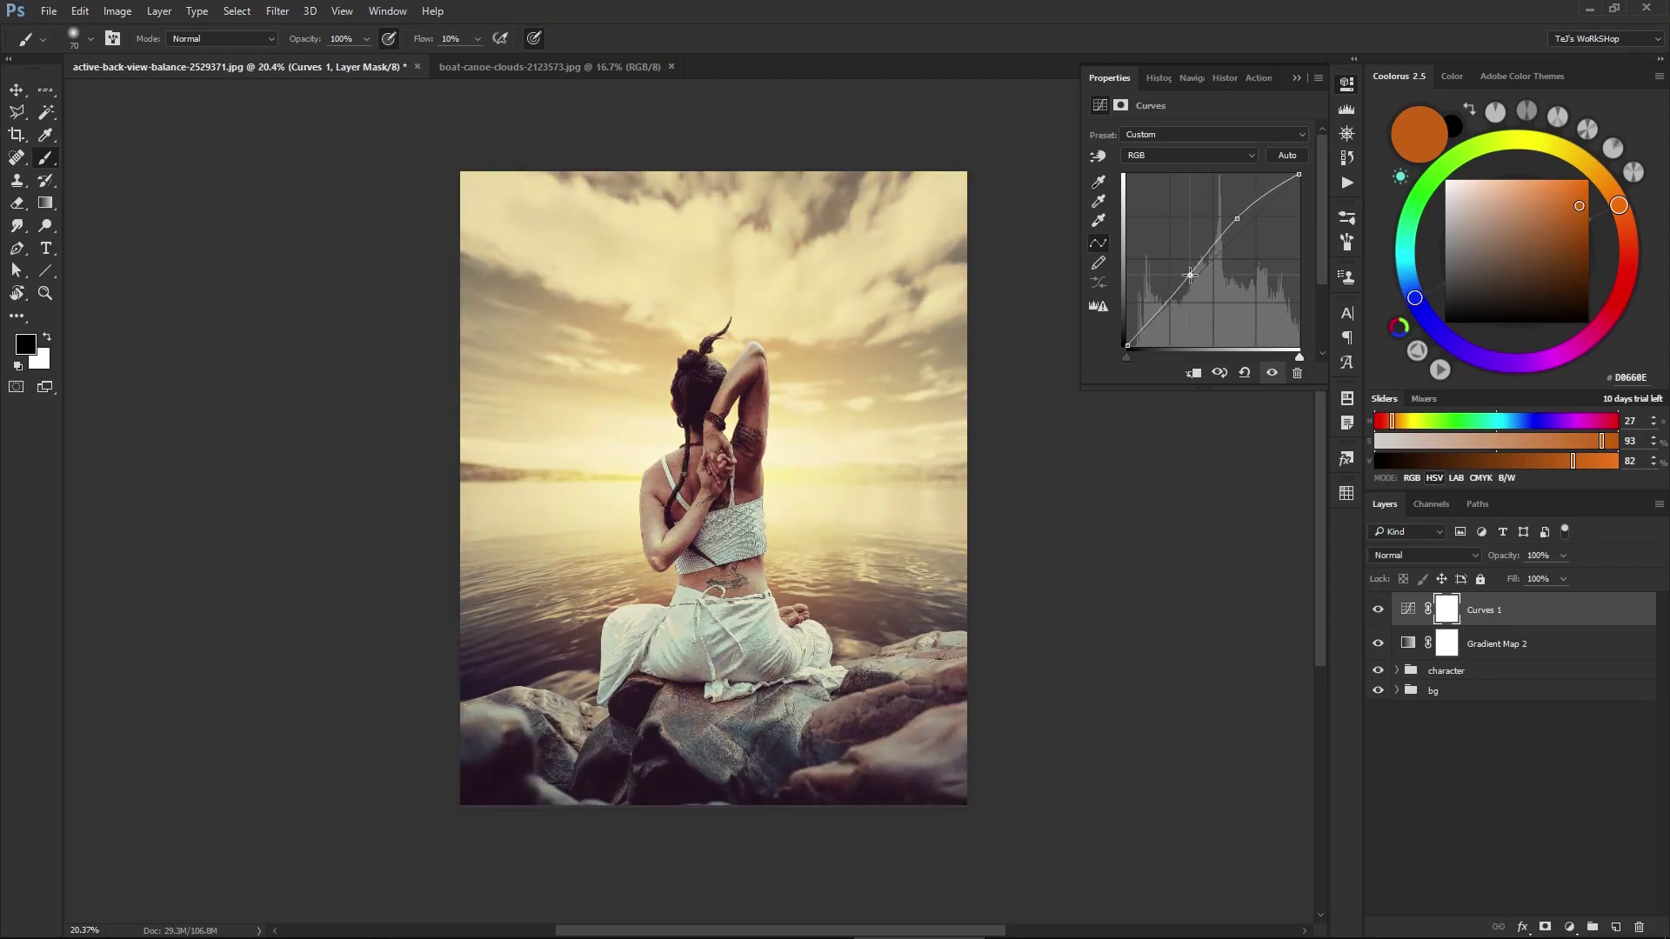
click(1379, 609)
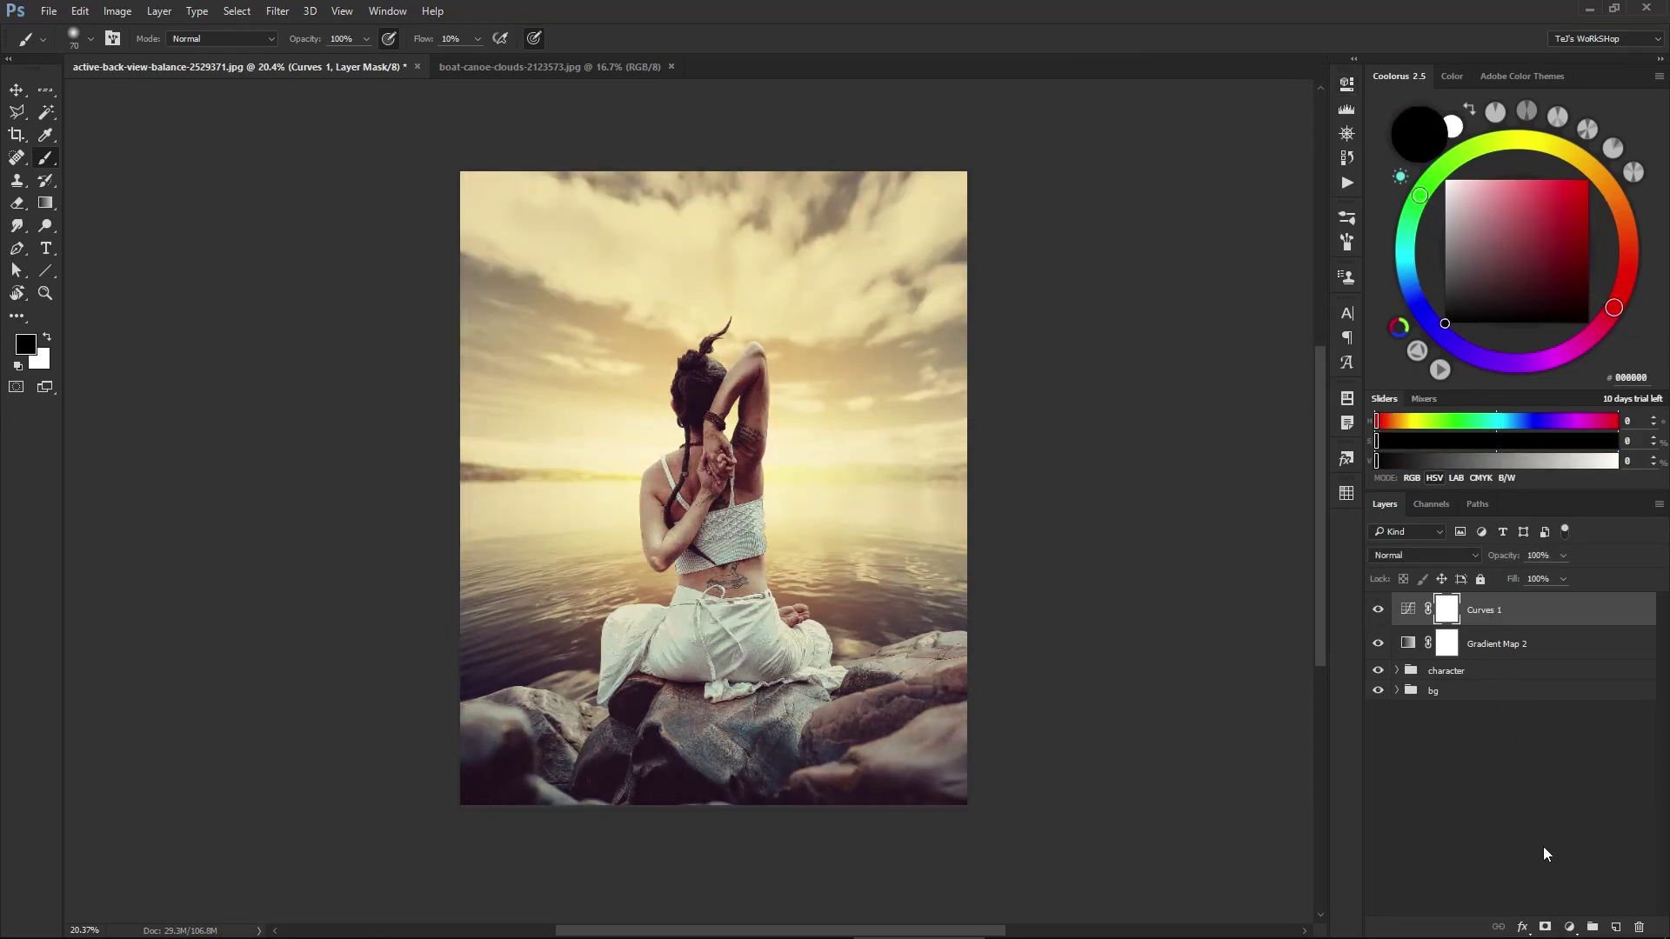
- Group Gradient Map 2 and Curves 1 into Group 1, then select Layer 0's mask in the character group
shift+click(1488, 654)
key(ctrl+g)
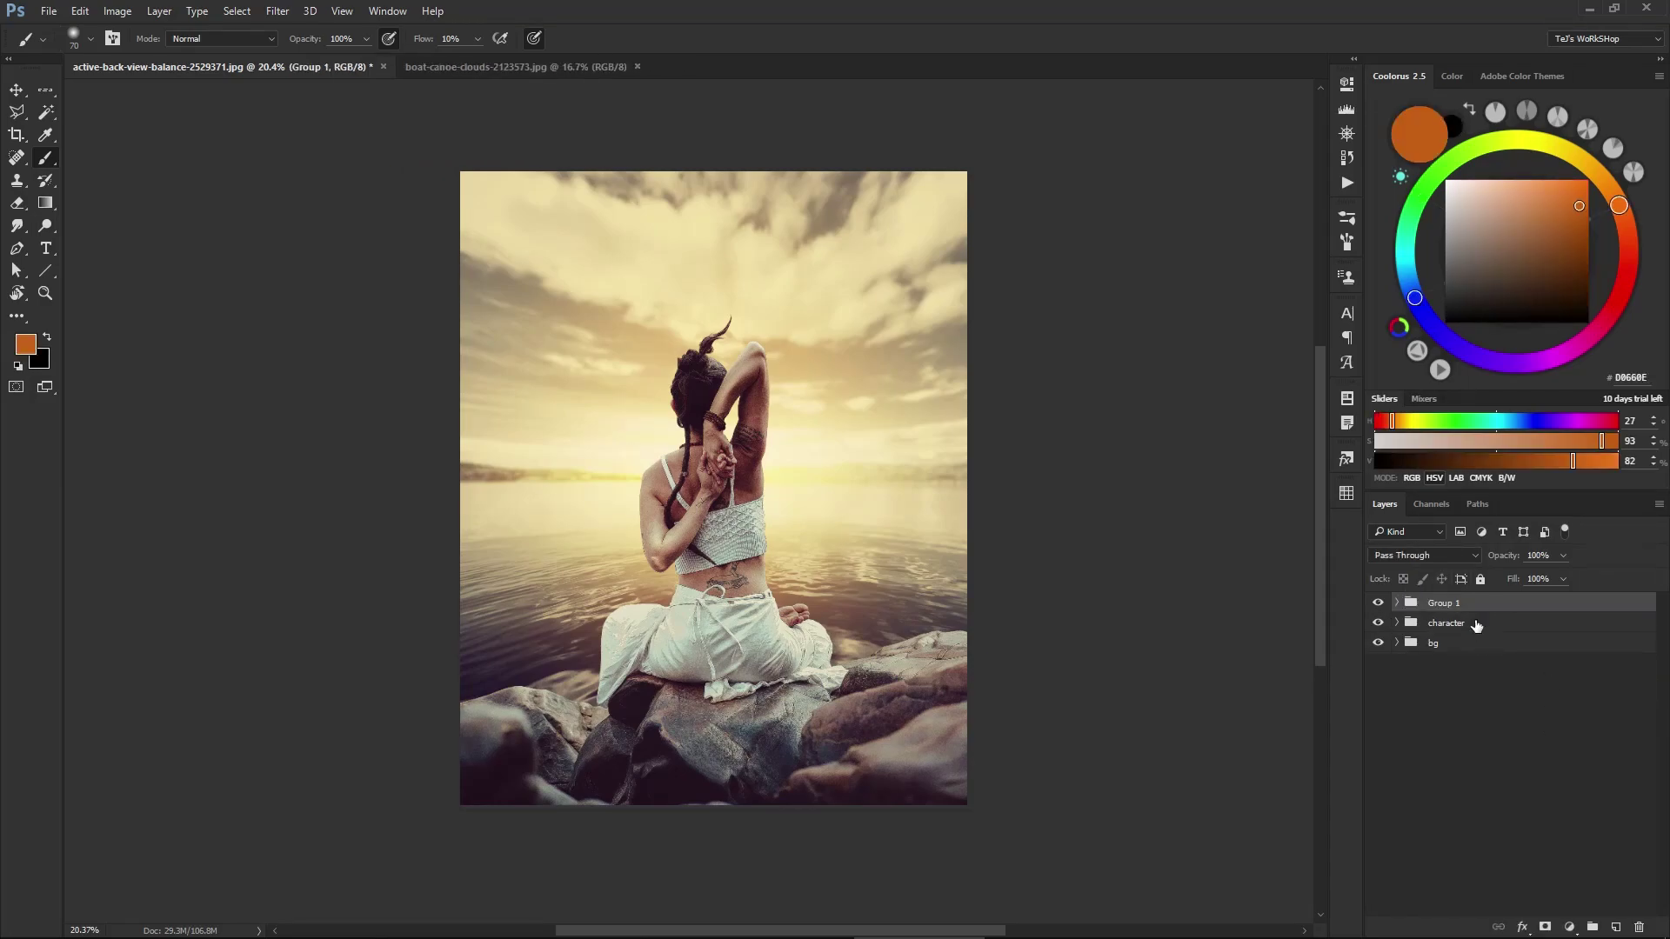
click(1397, 623)
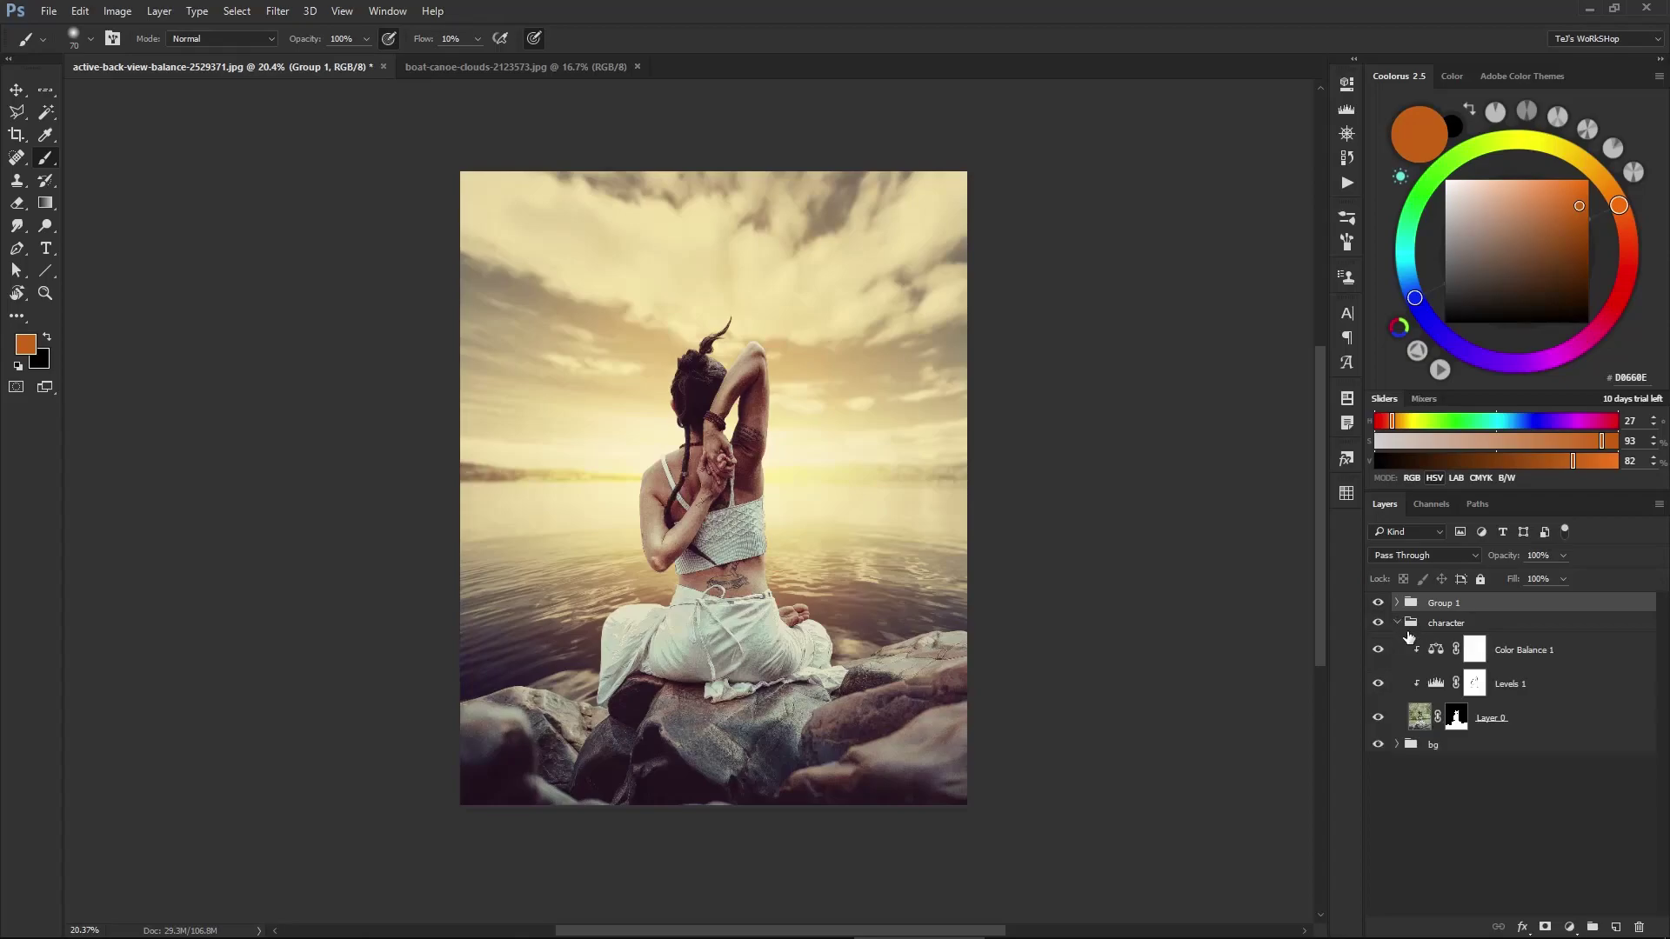
click(1456, 718)
scroll(811, 364, up, 2)
scroll(811, 363, up, 5)
scroll(745, 372, up, 5)
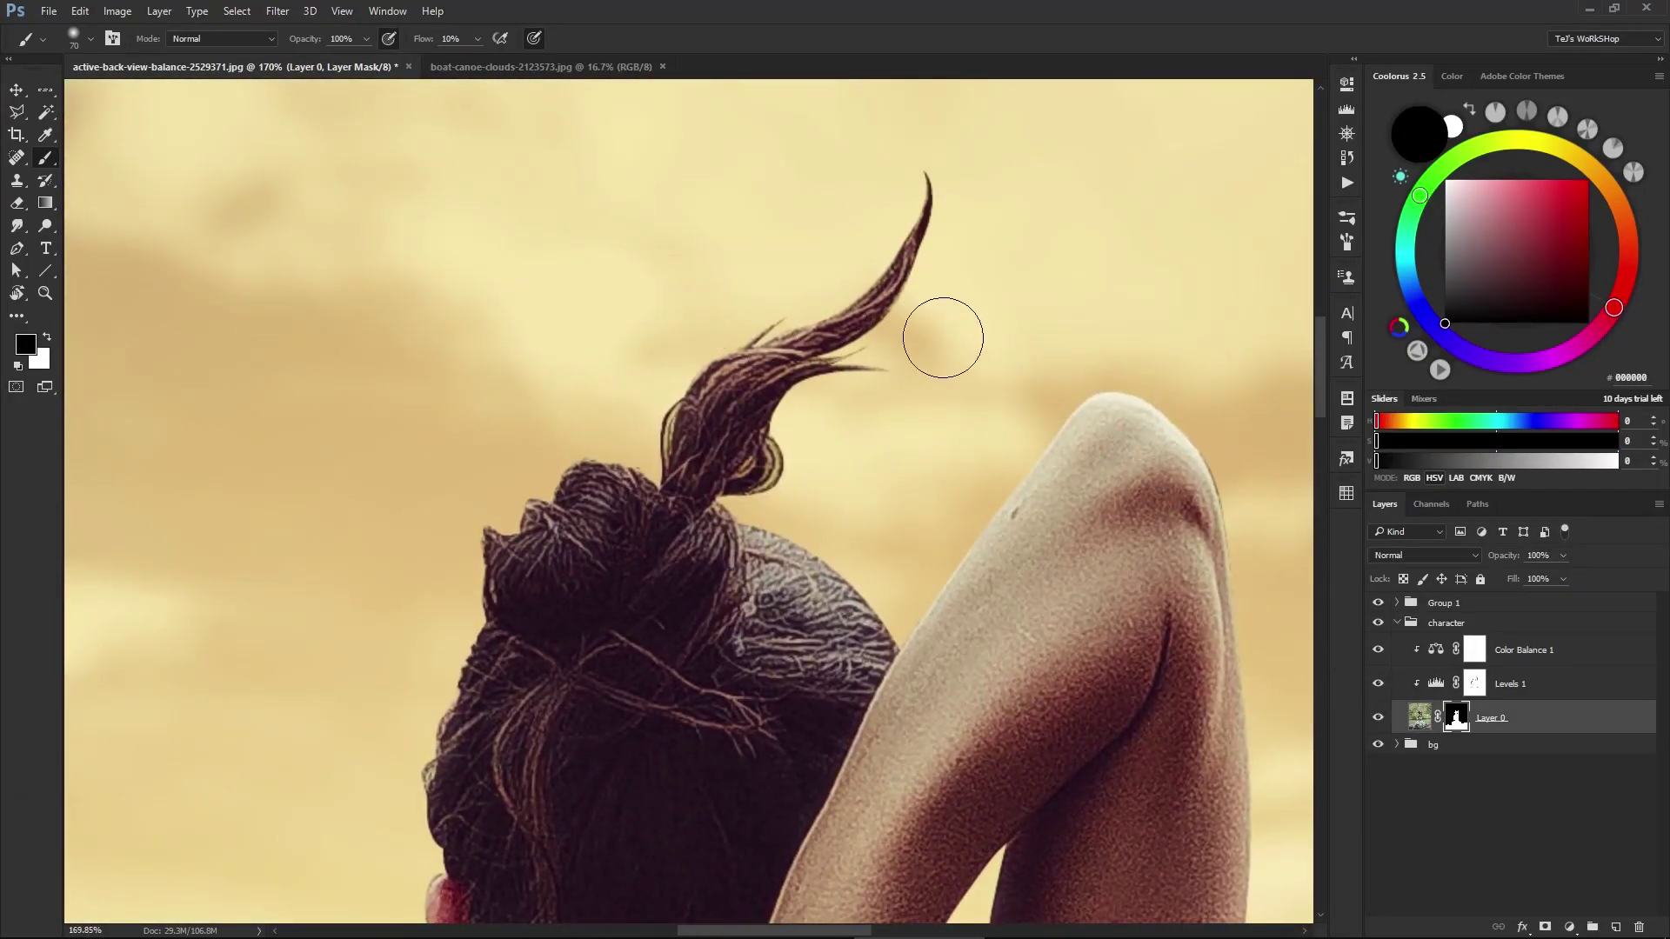
- In Select and Mask, refine the hair edge near the bun and along a loose strand to its tip
right_click(1458, 720)
click(1477, 874)
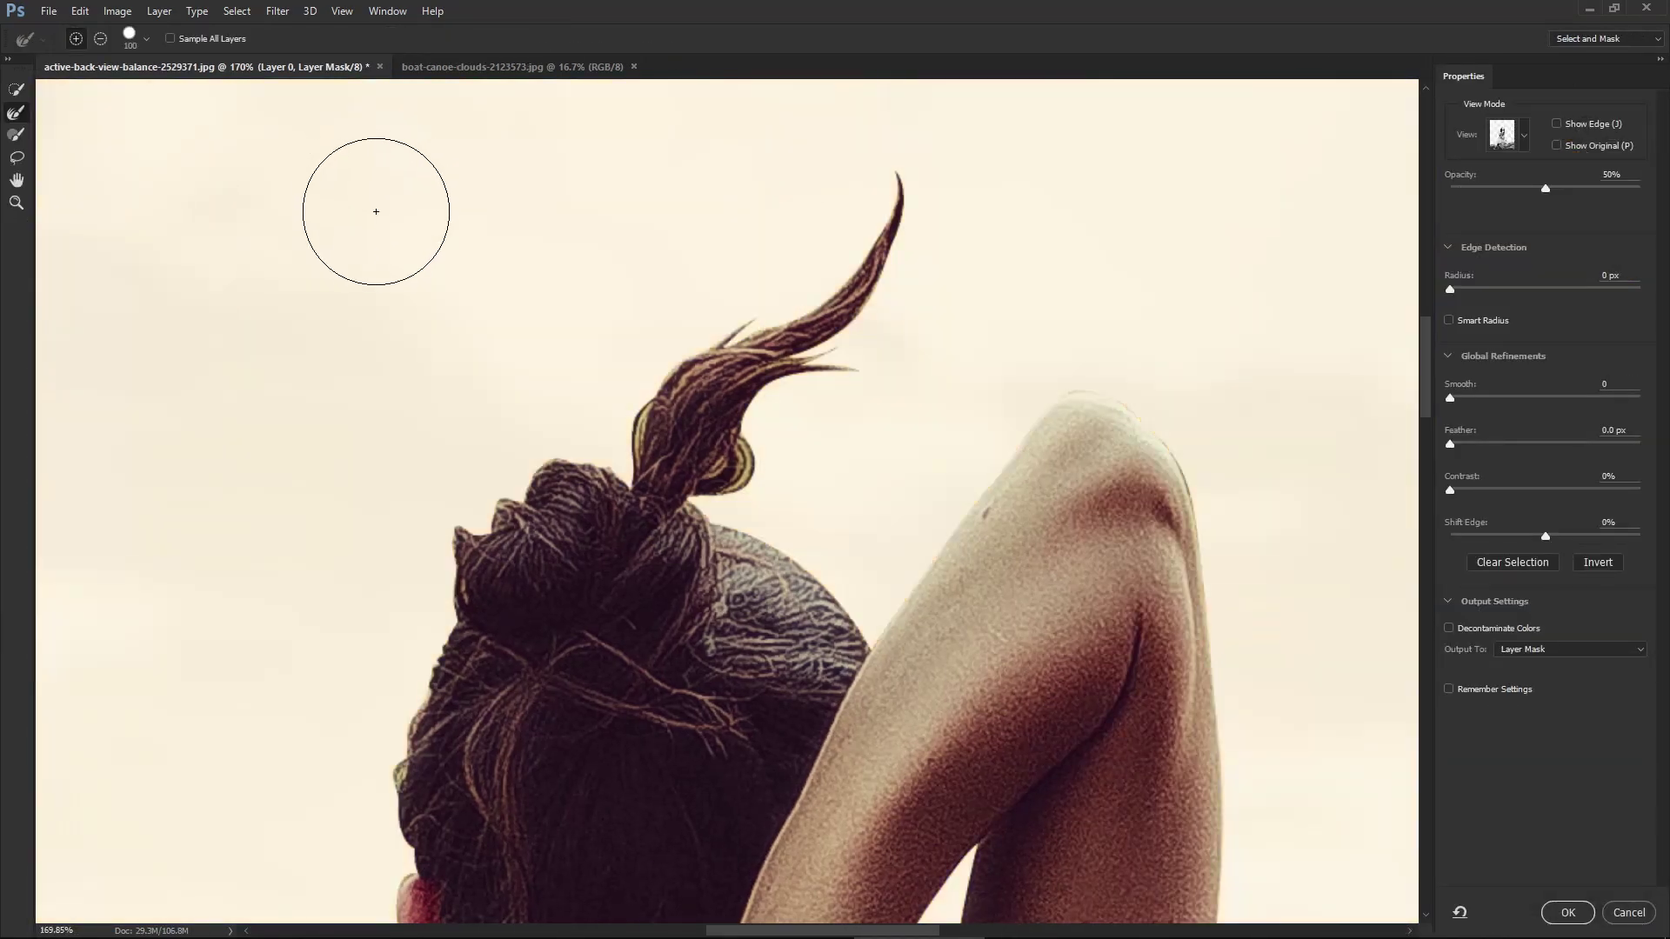
key(bracketleft)
key(bracketleft)
key(bracketleft)
drag(726, 483, 780, 427)
key(bracketleft)
key(bracketleft)
key(bracketleft)
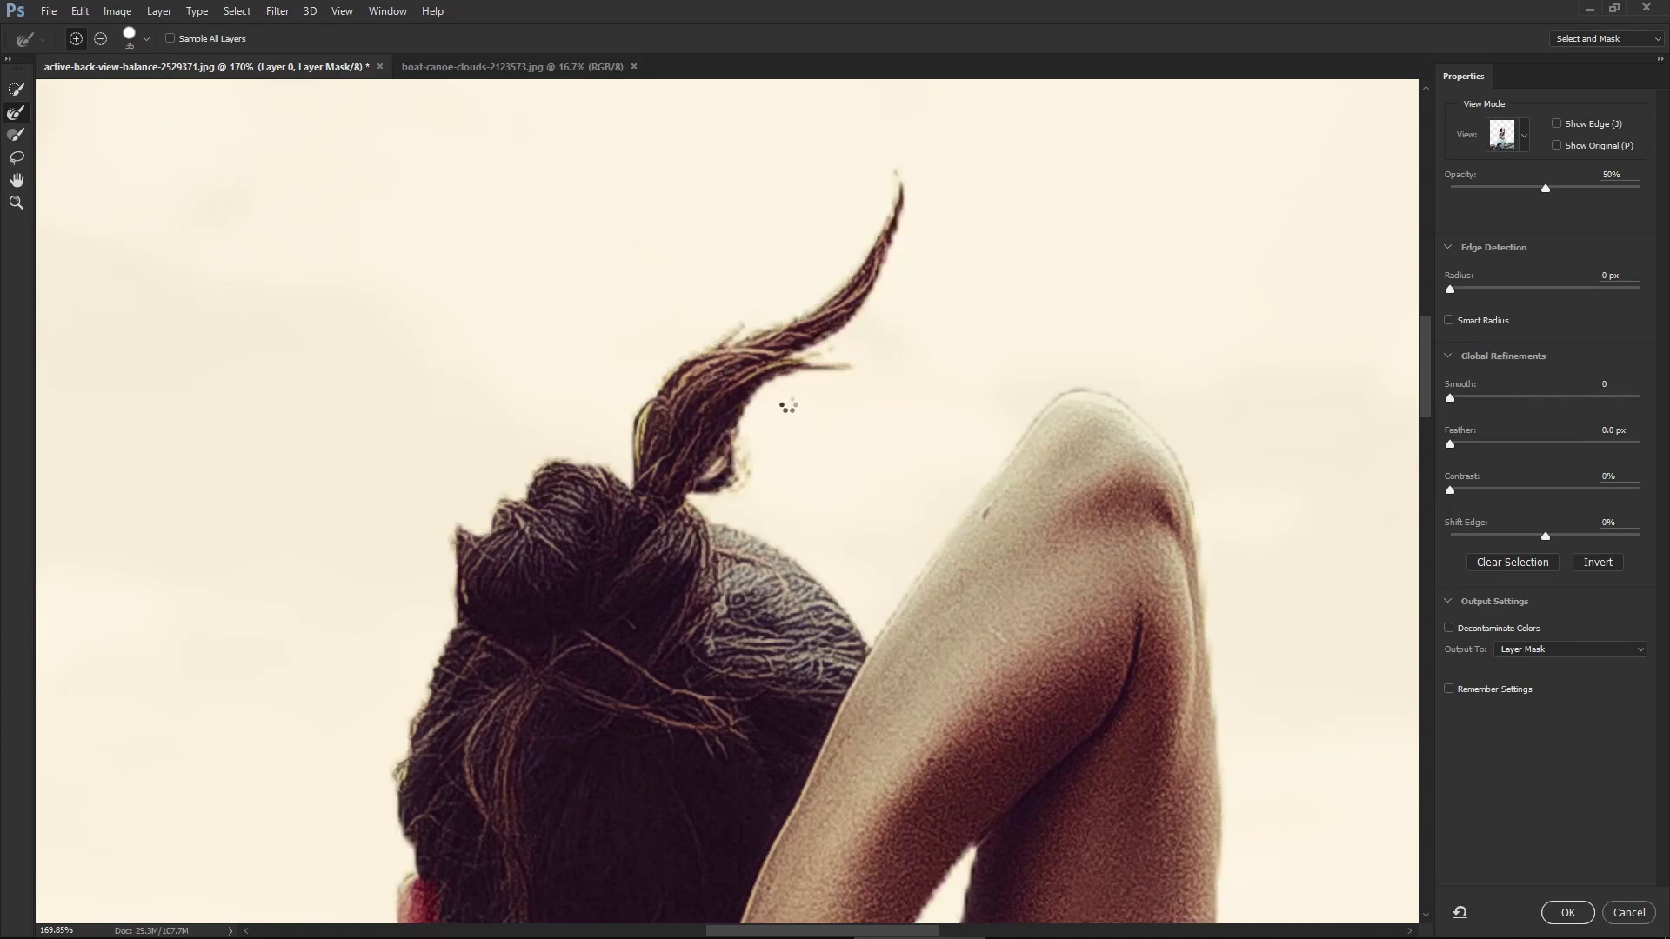
drag(639, 429, 914, 190)
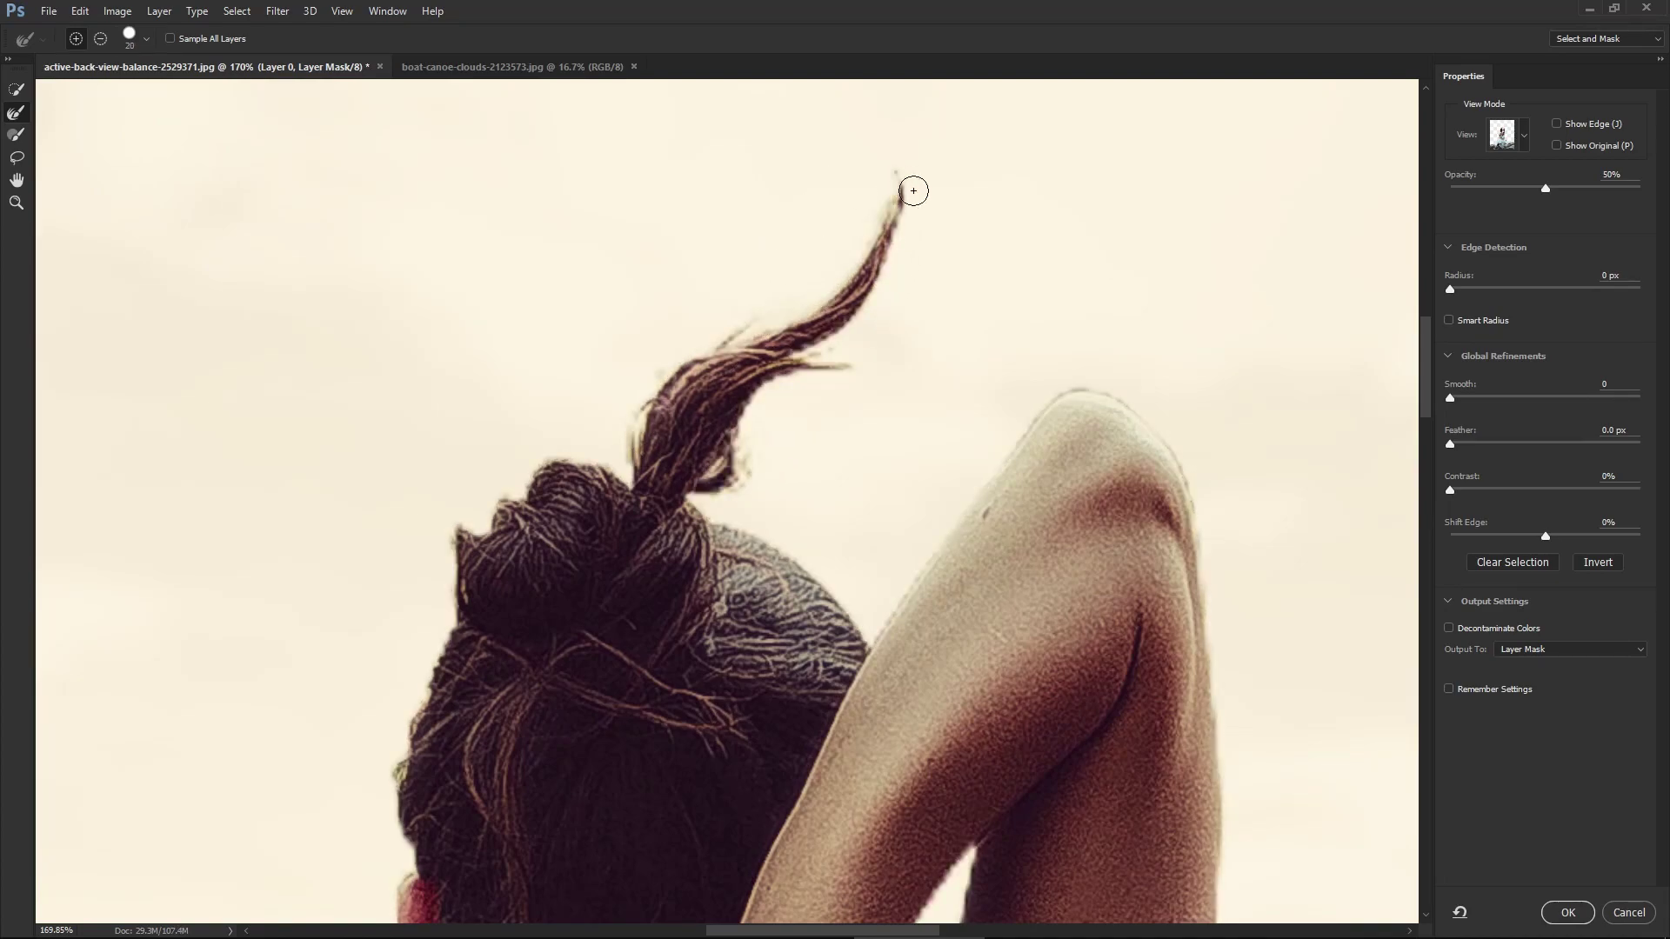
- Refine the left edge of the hair and apply the refined mask
scroll(783, 452, down, 5)
scroll(783, 453, left, 2)
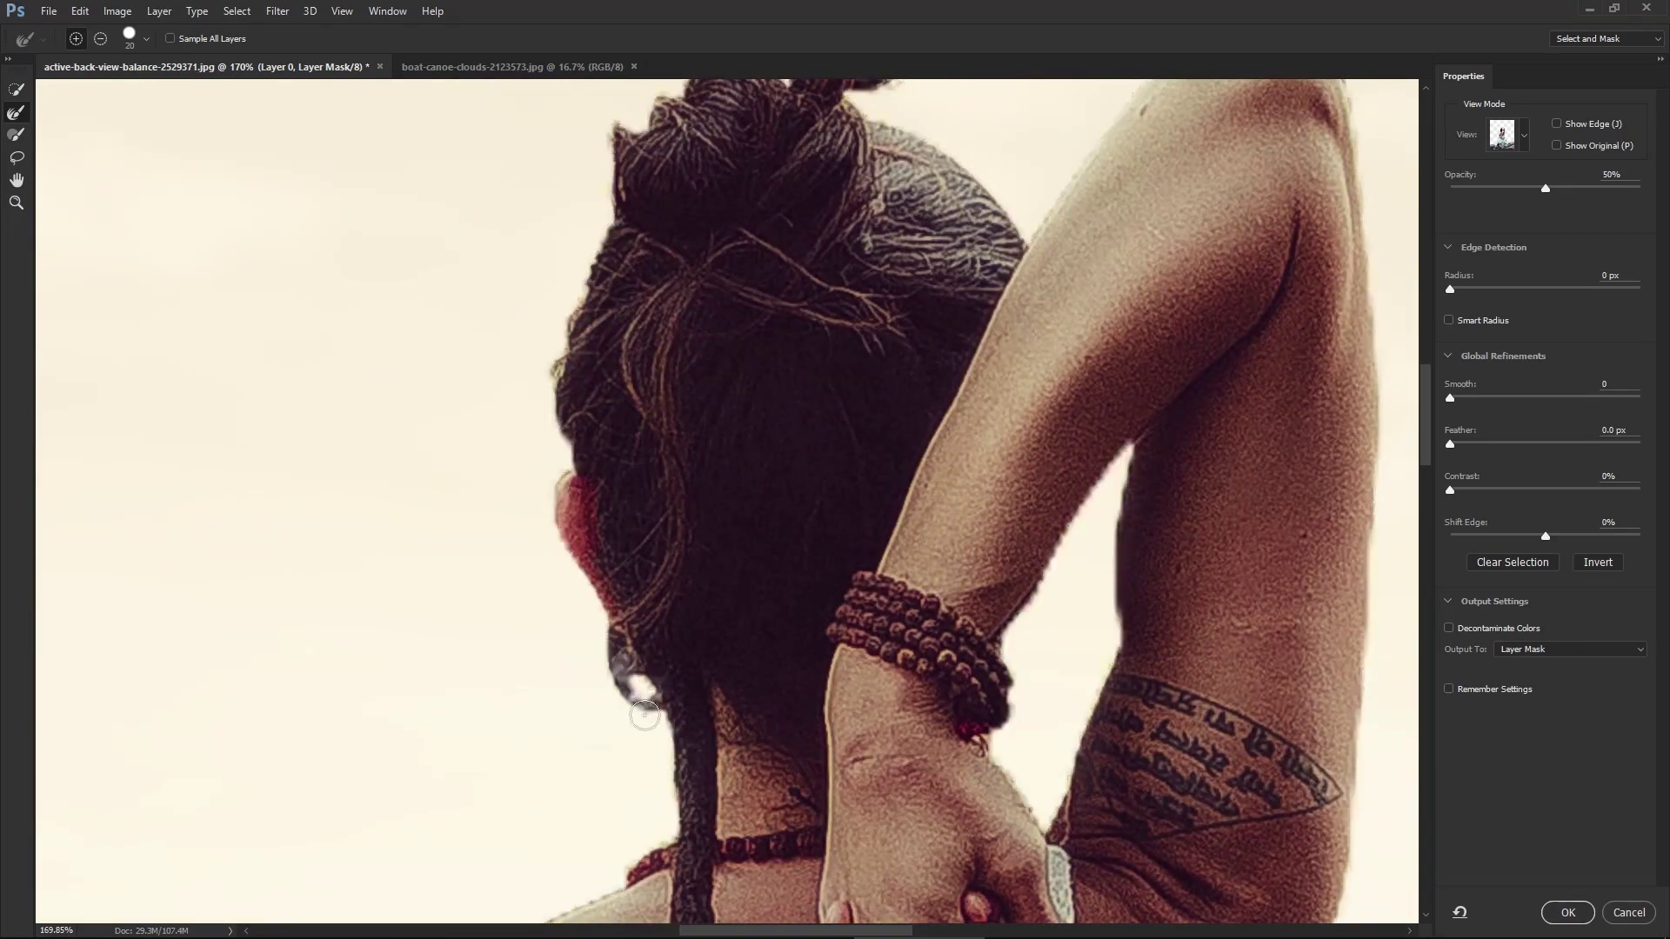
drag(565, 344, 589, 227)
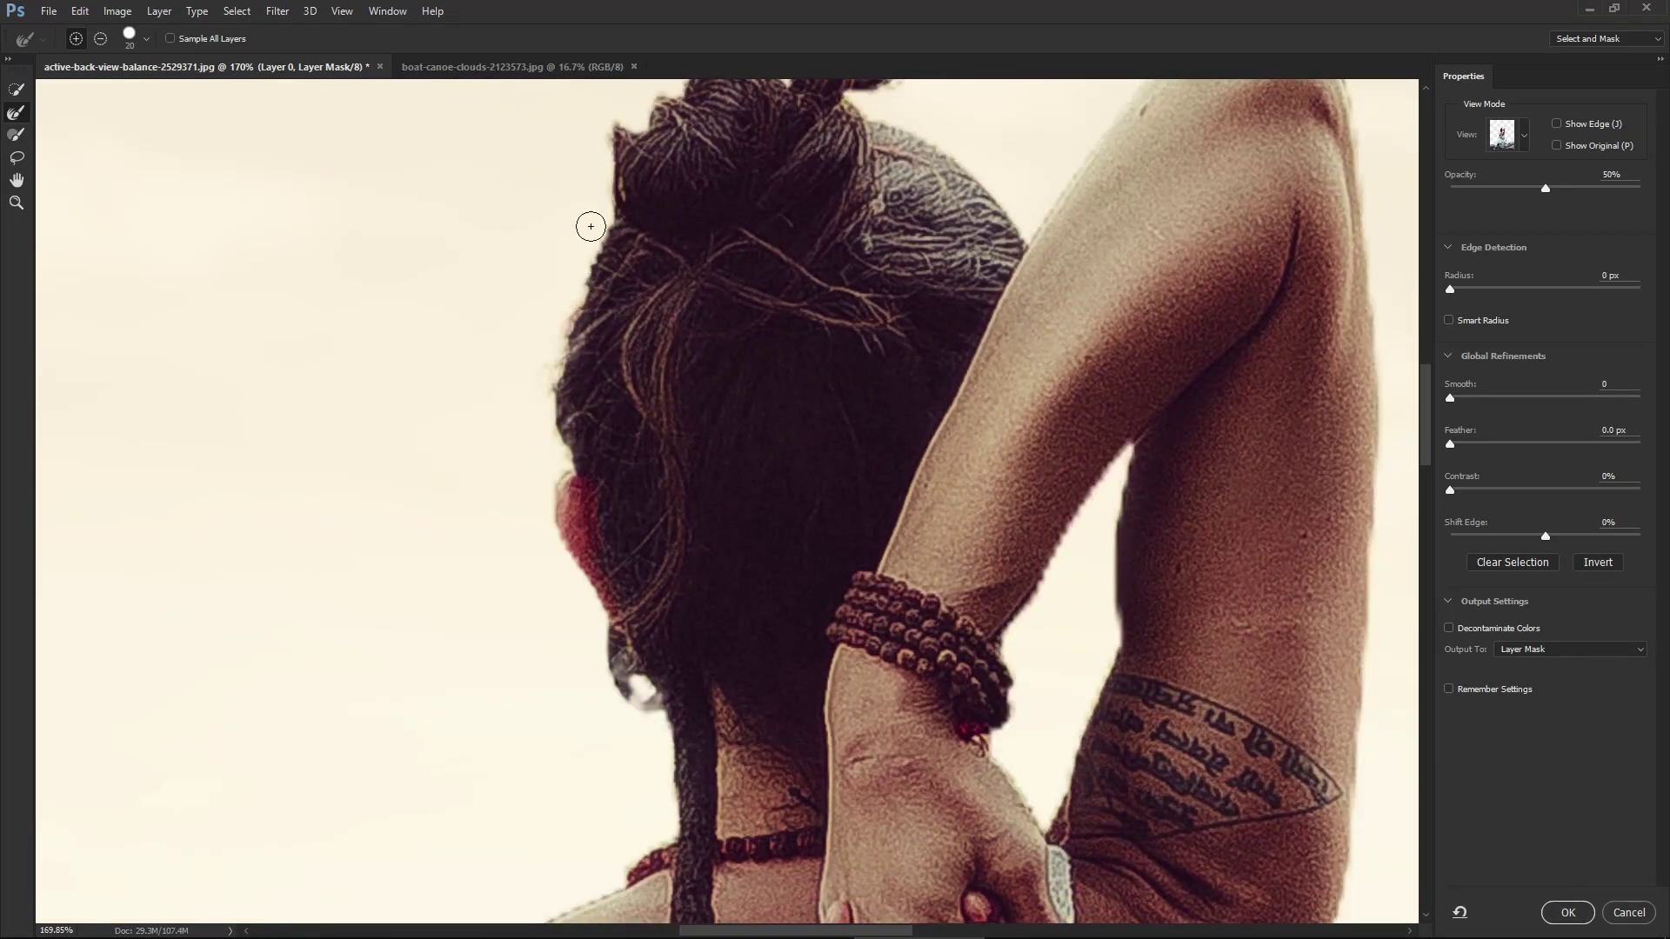
scroll(1148, 561, down, 8)
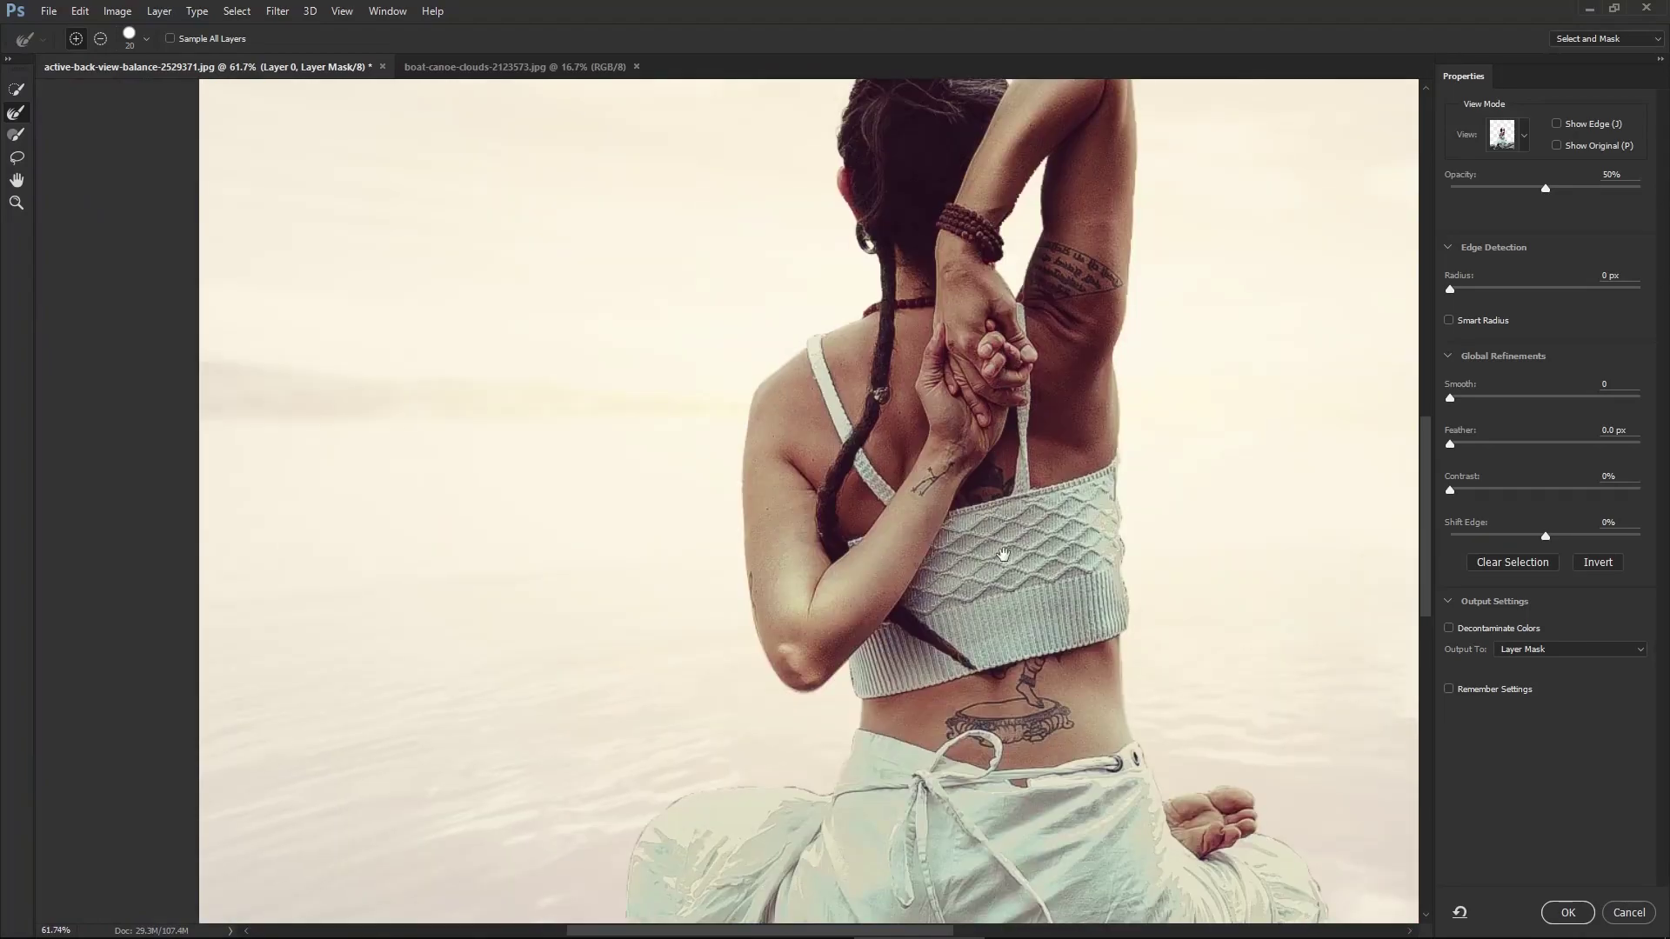
click(1567, 913)
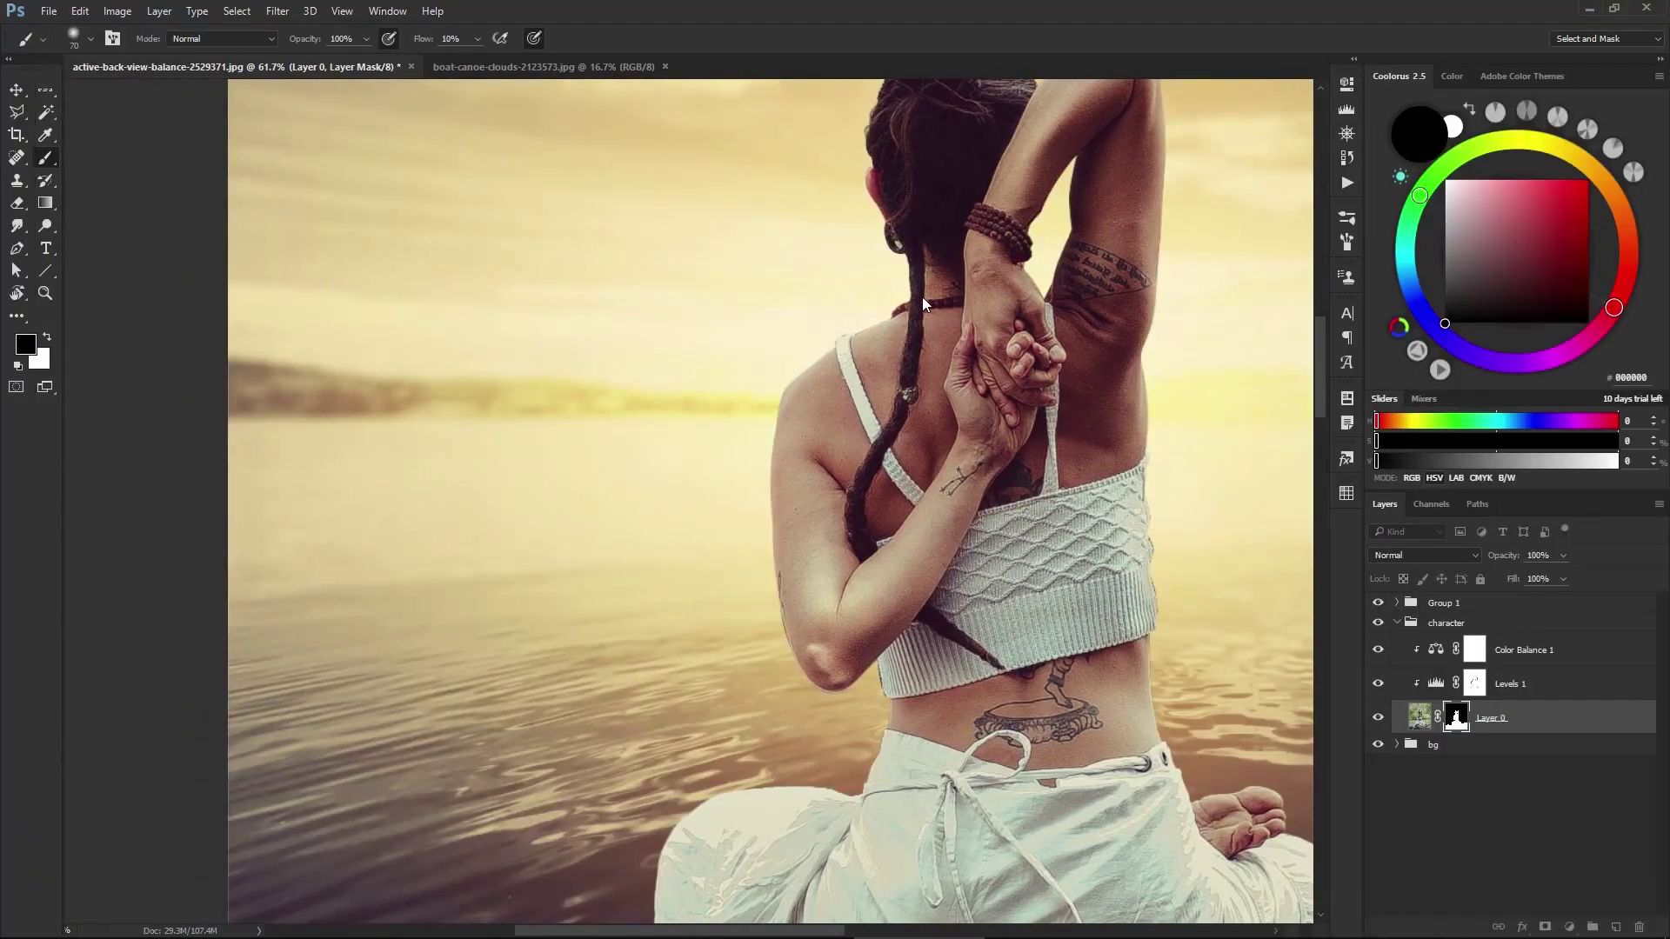
drag(924, 246, 813, 435)
scroll(945, 246, up, 5)
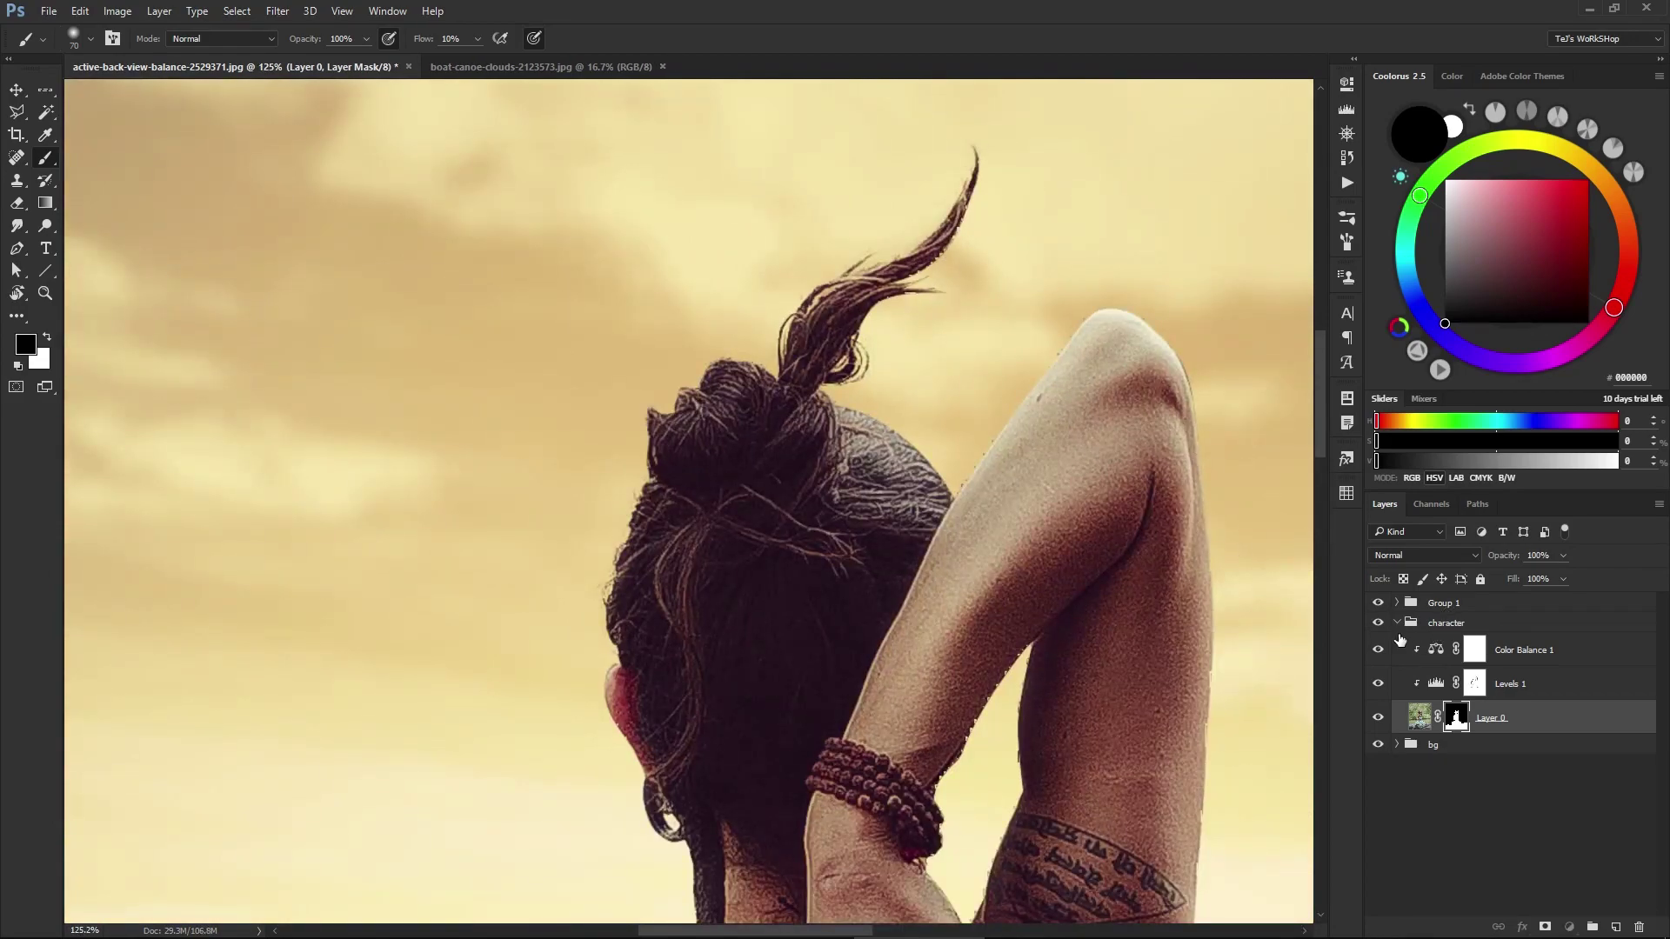
- Stamp all visible layers into a new Layer 5 above Group 1, fitted in the window
click(1397, 623)
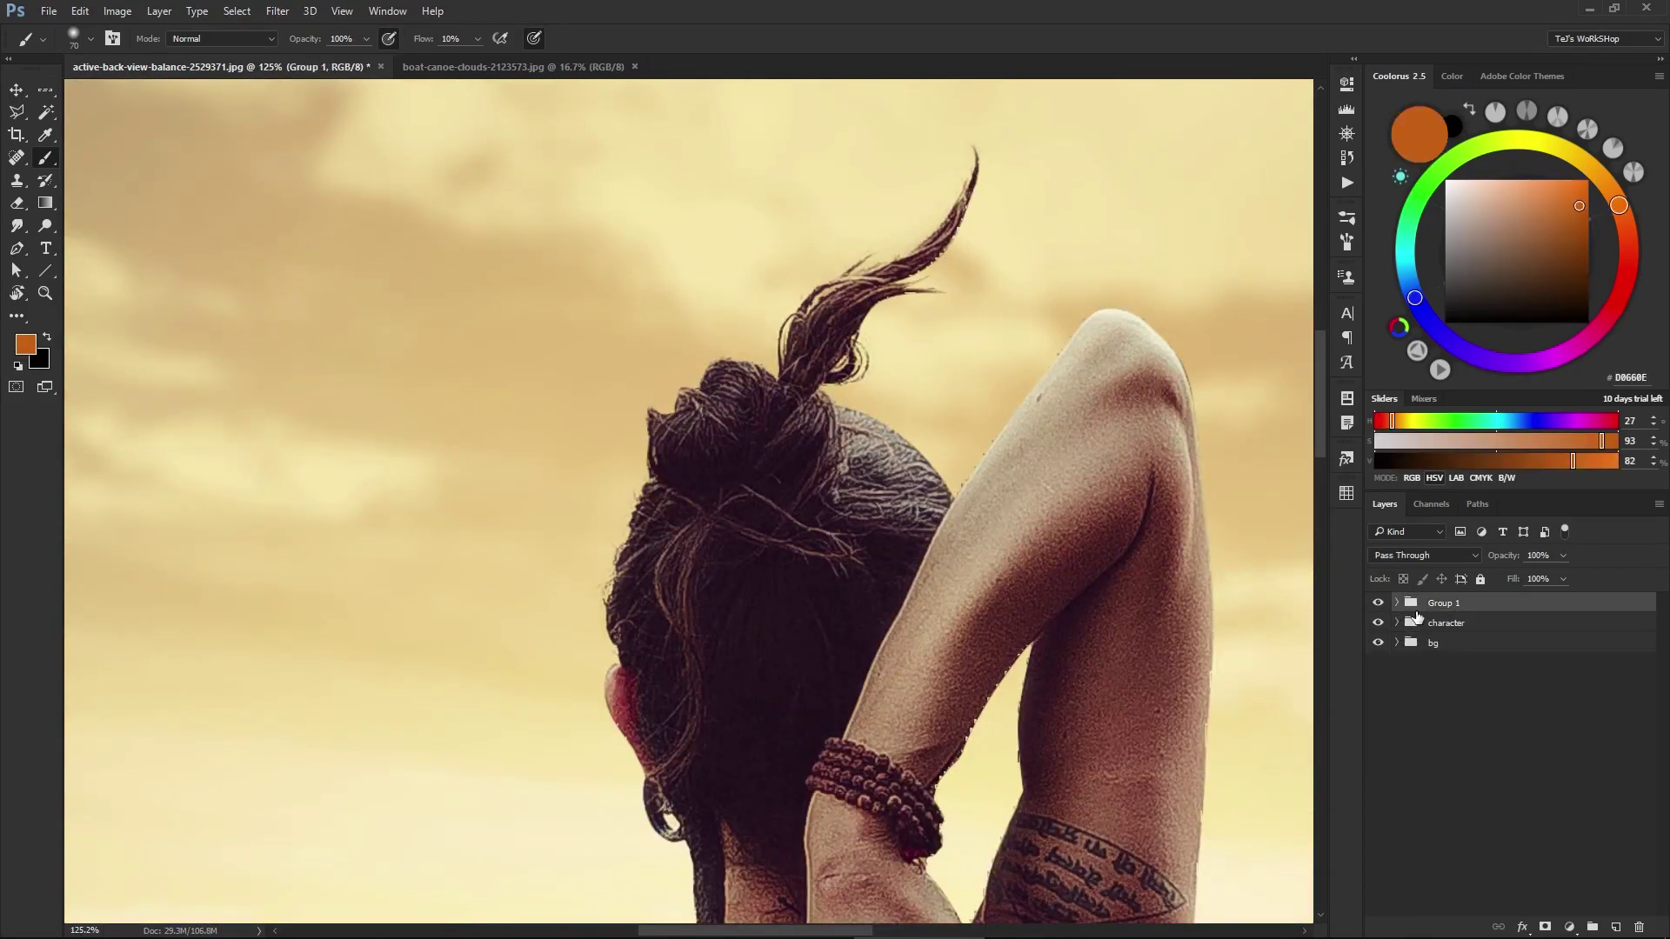
key(ctrl+shift+alt+e)
key(ctrl+0)
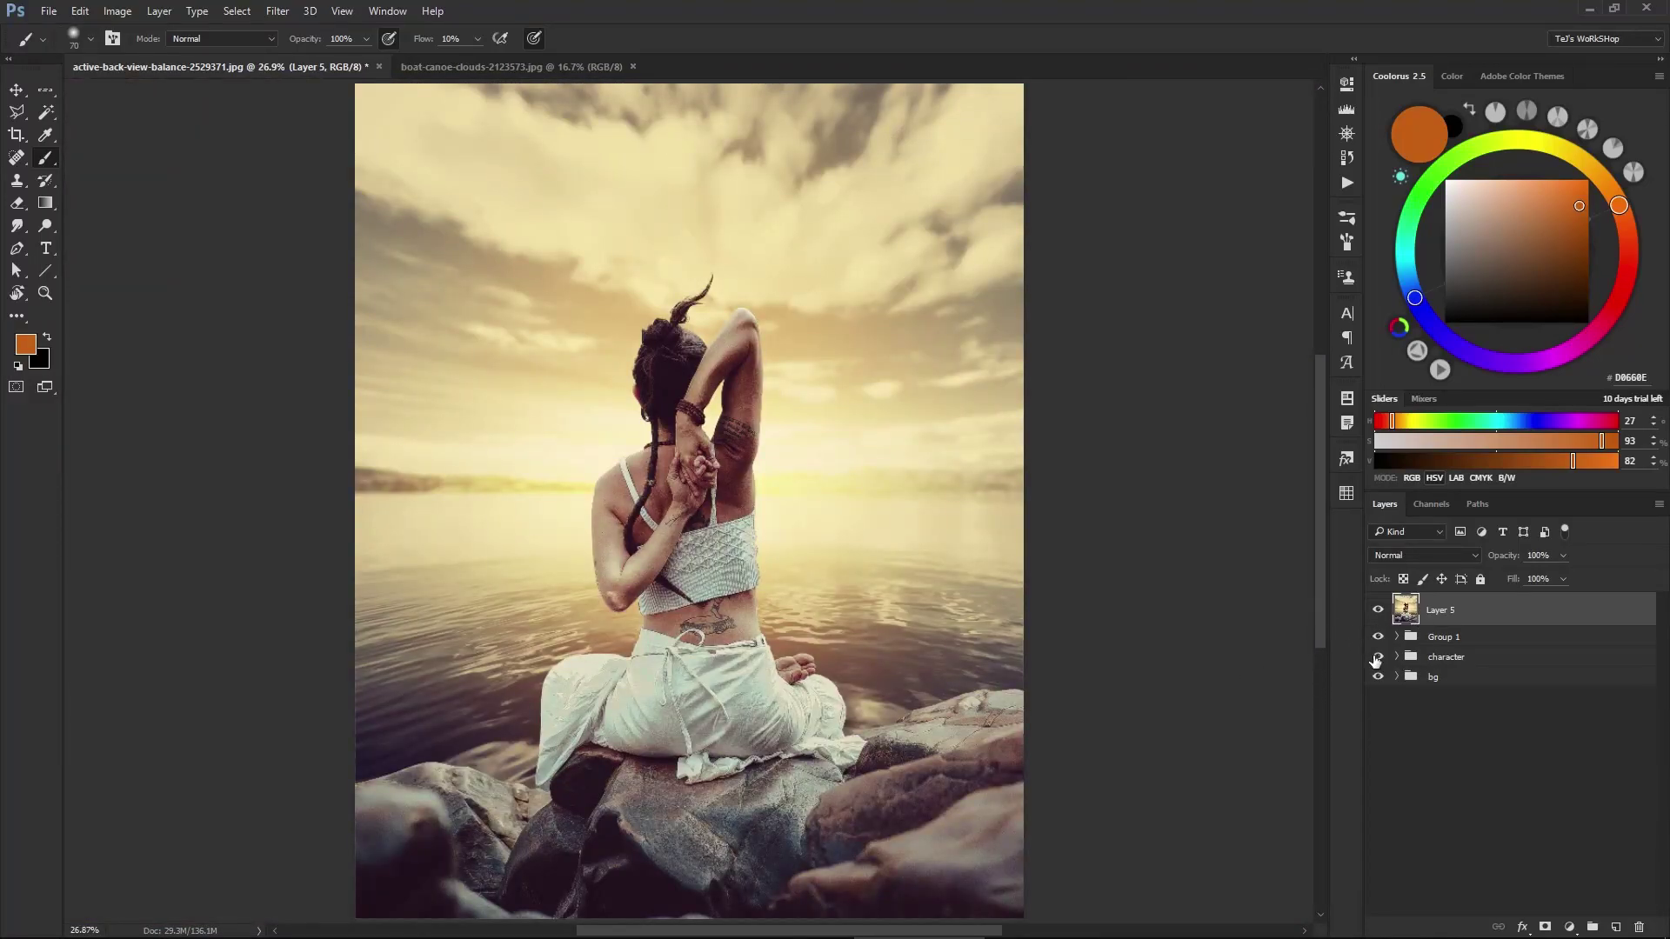
click(277, 11)
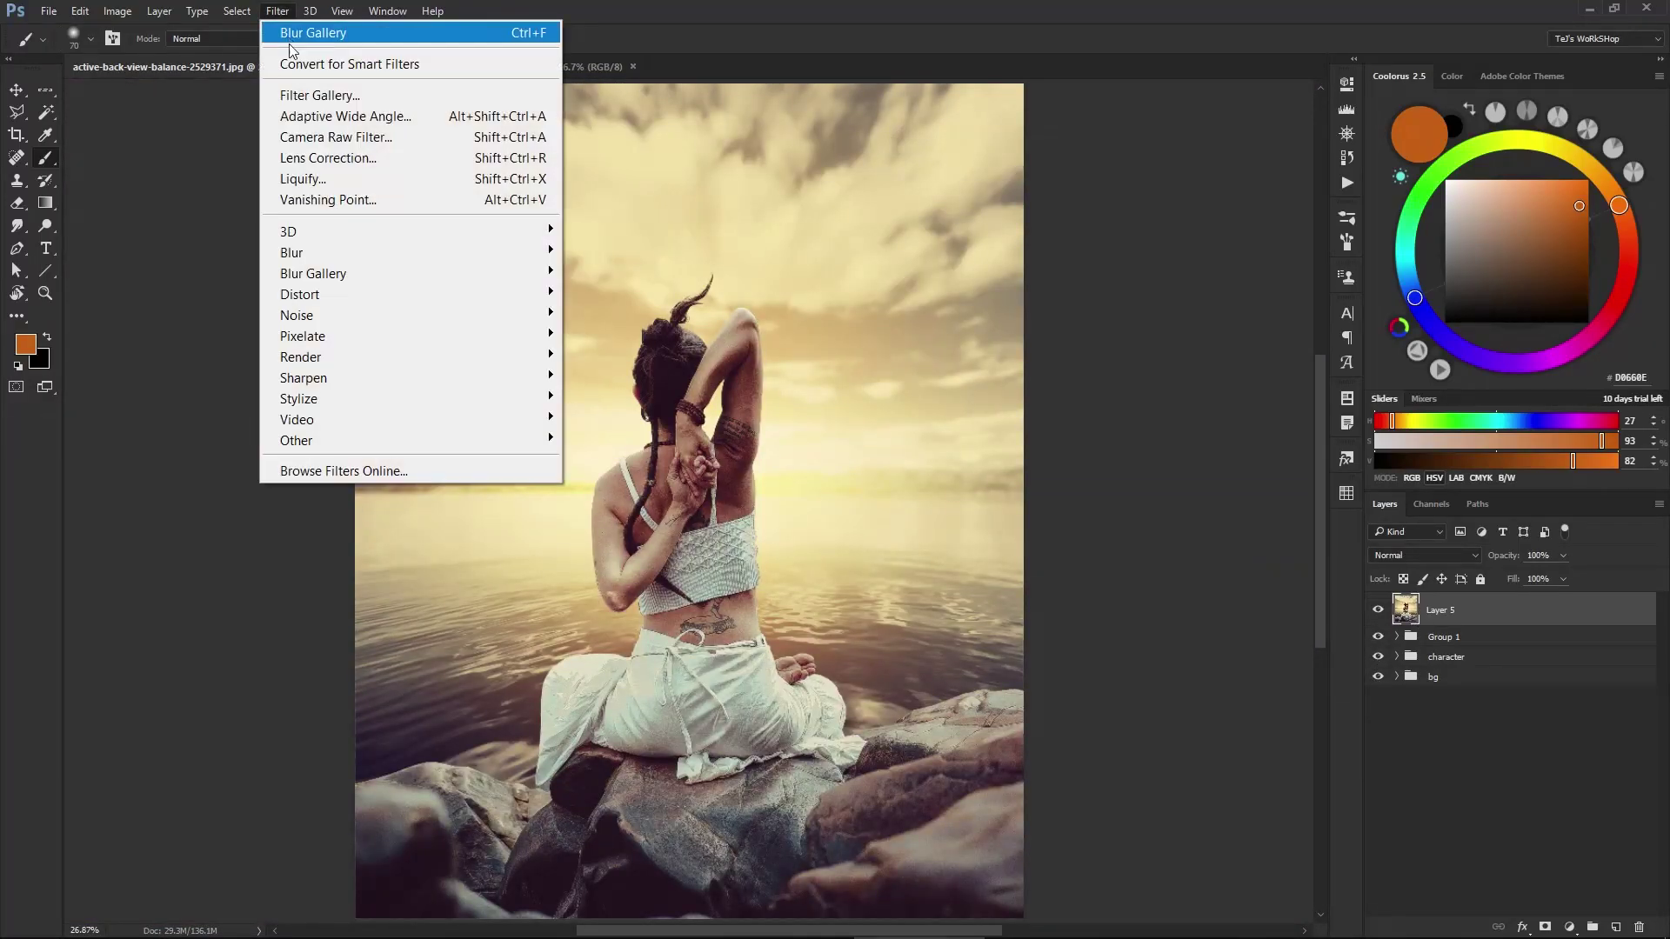
- In the Camera Raw filter, set Clarity to +40 with a before/after view
click(318, 143)
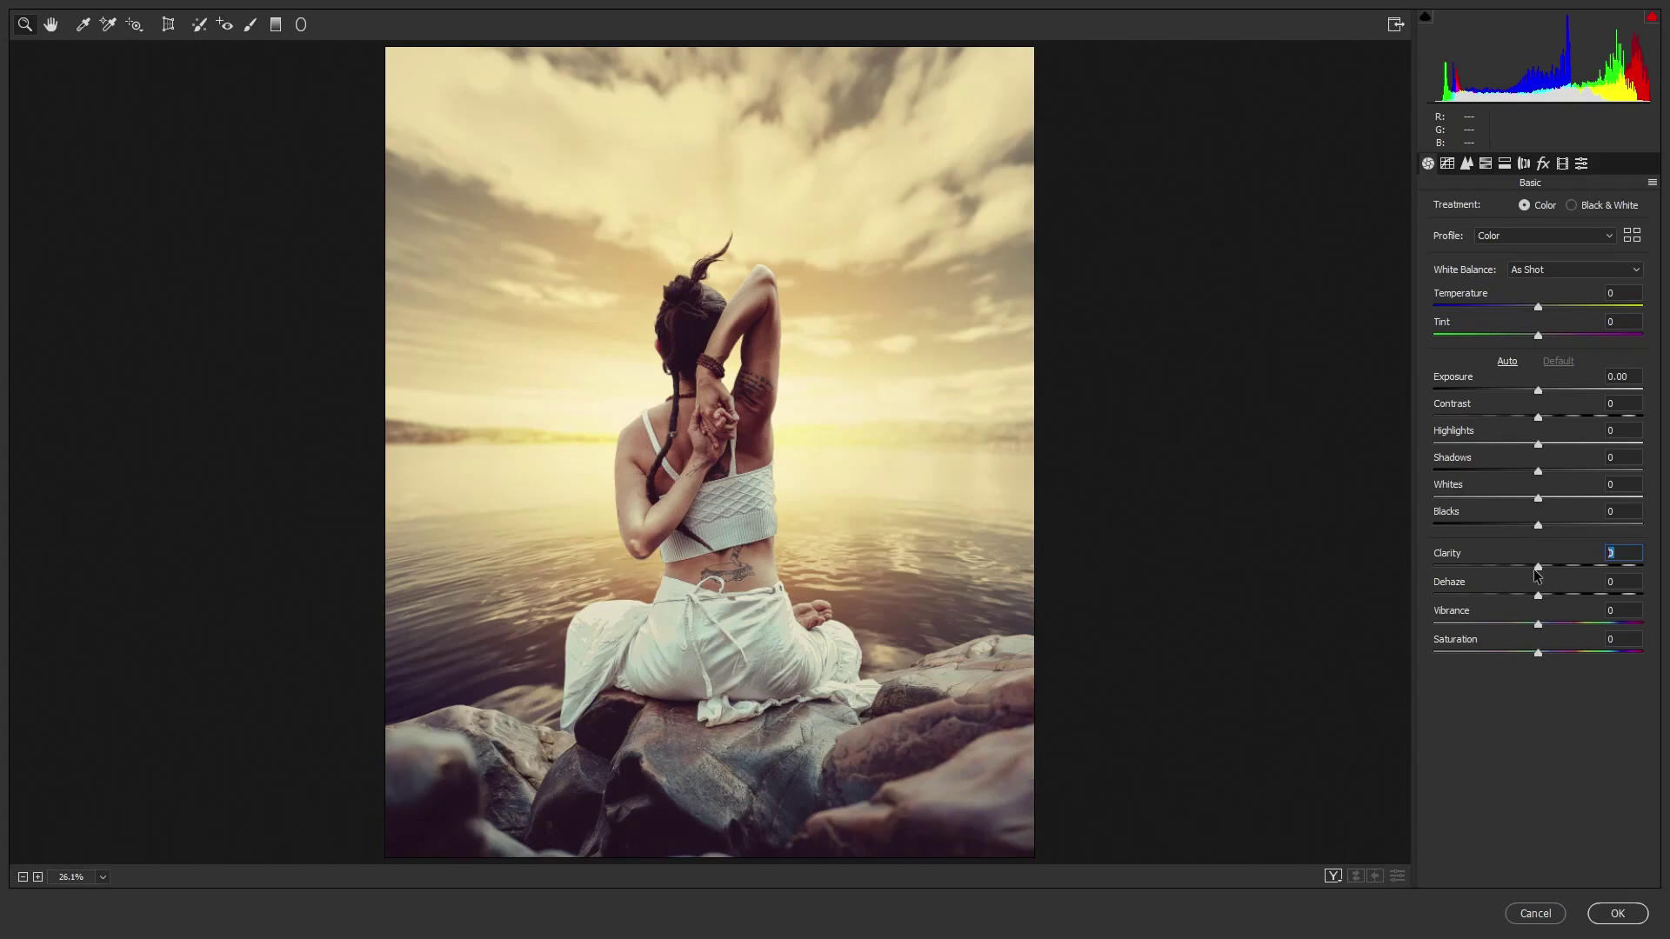
text(354)
key(BackSpace)
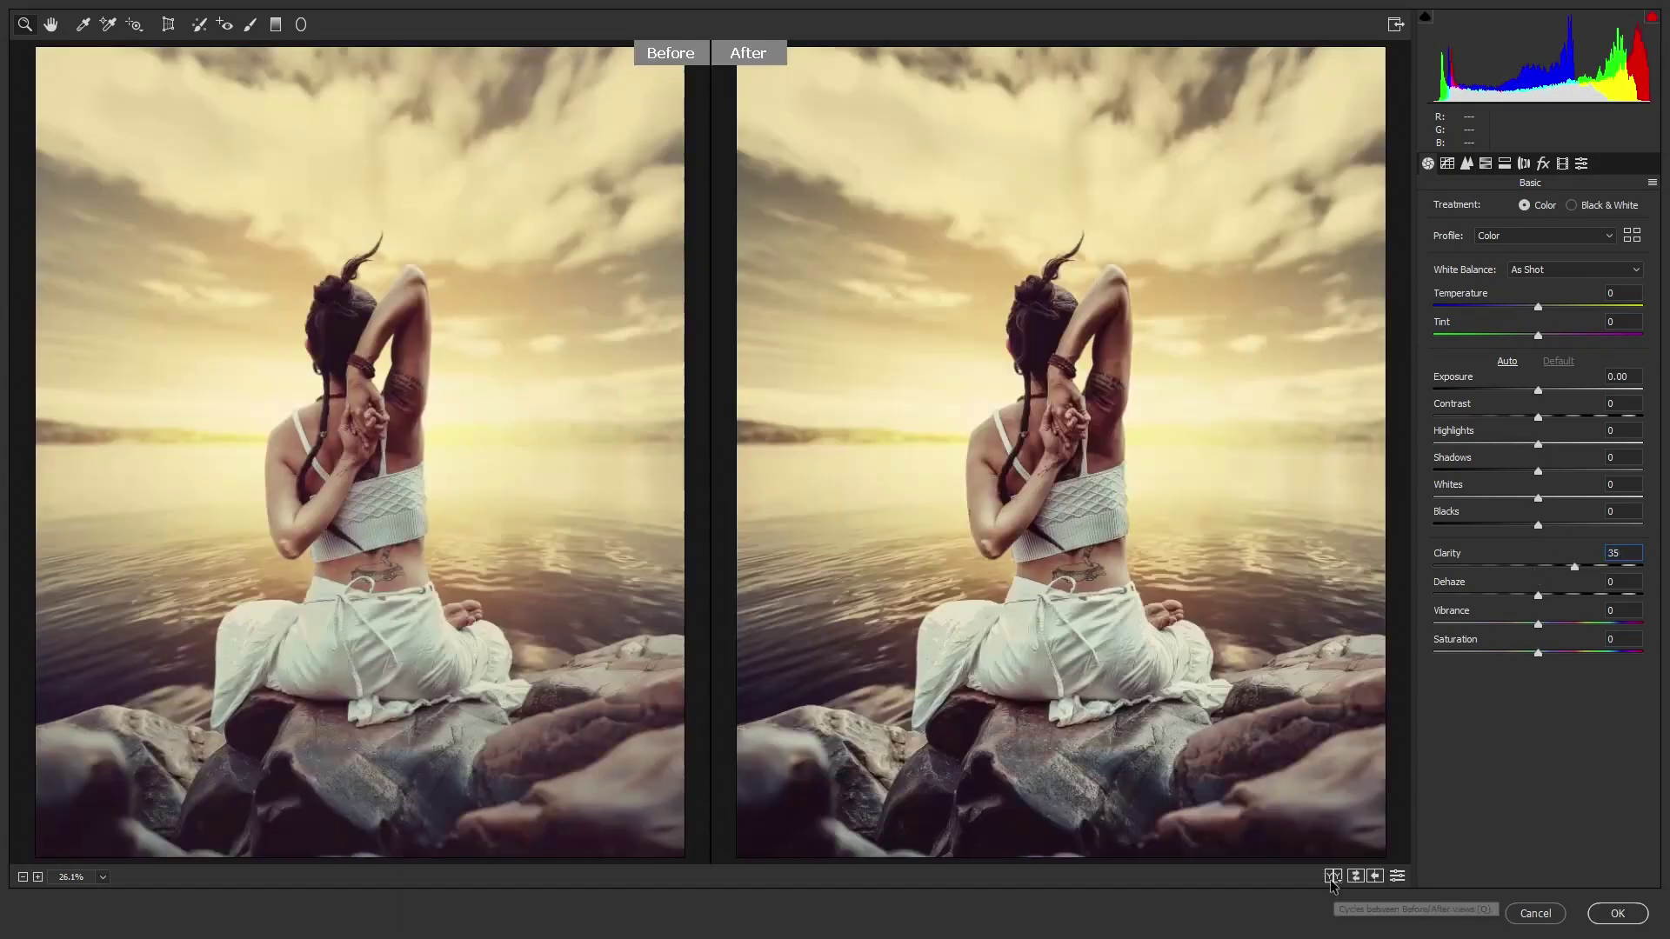
click(1333, 876)
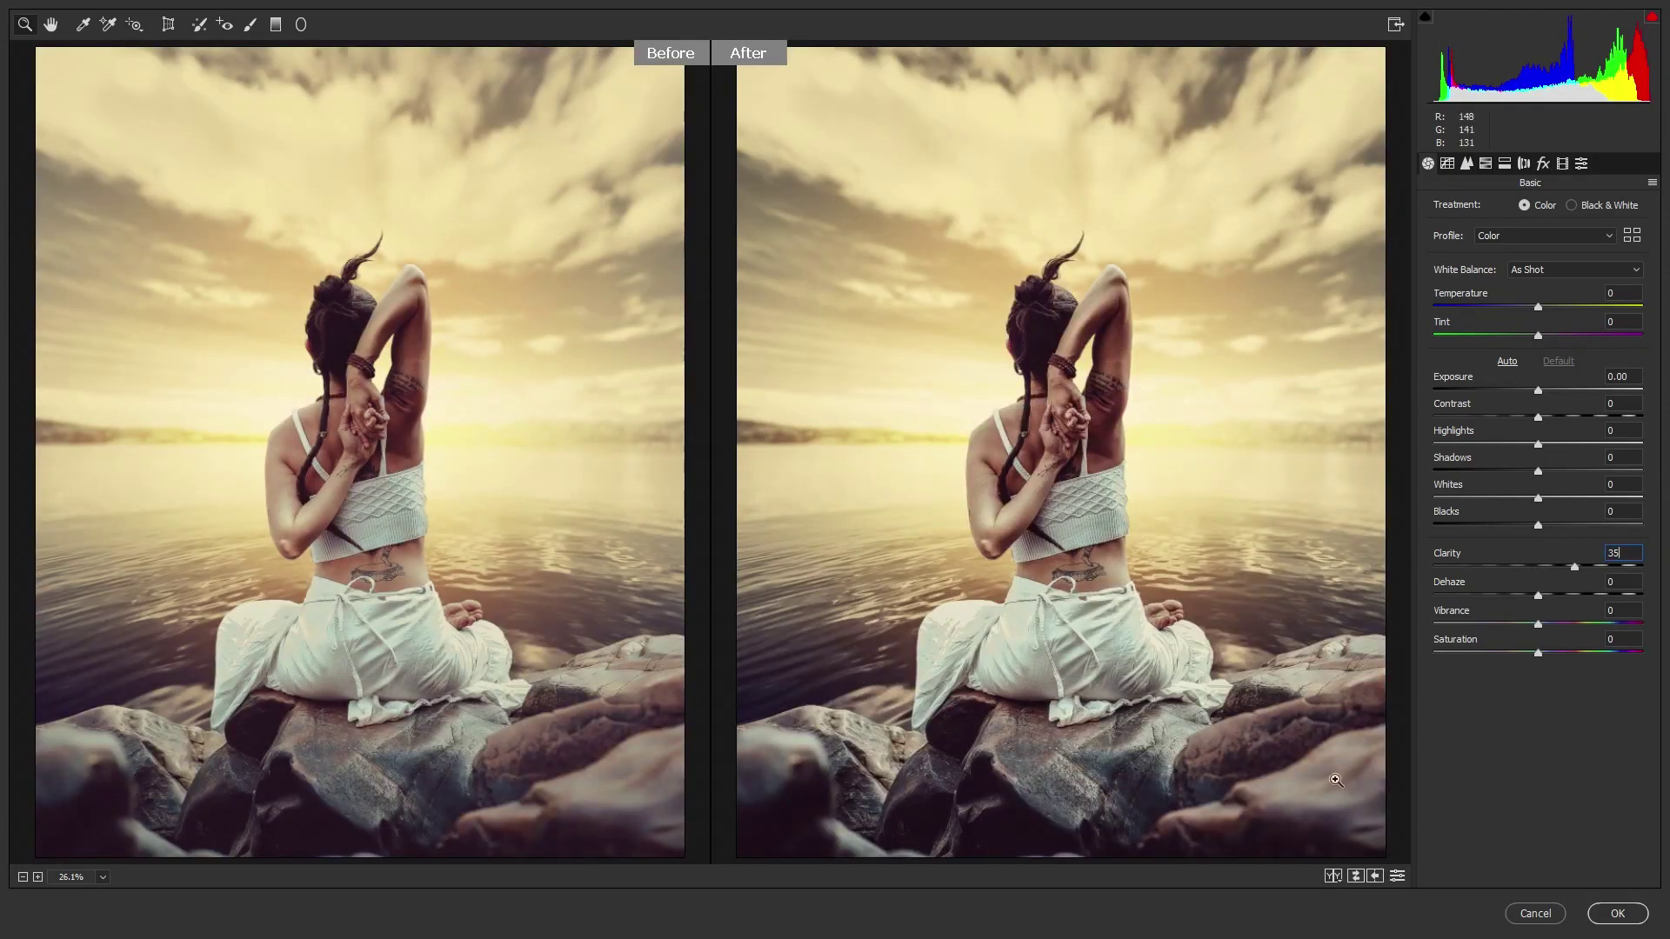
drag(1575, 566, 1628, 566)
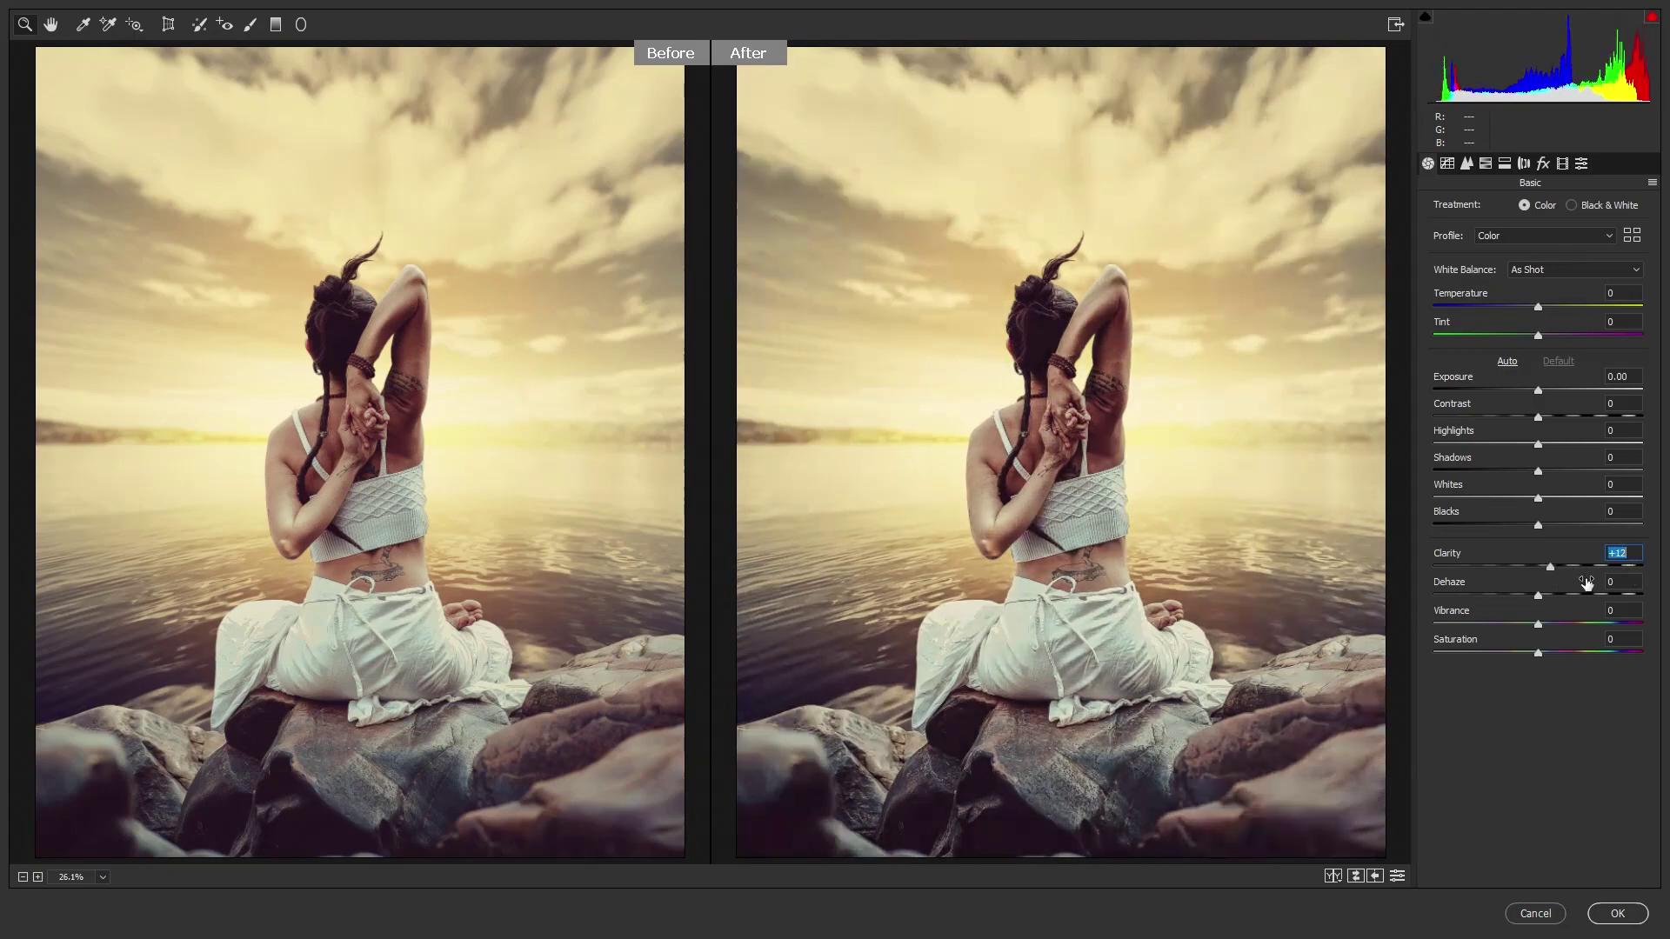
drag(1621, 567, 1565, 568)
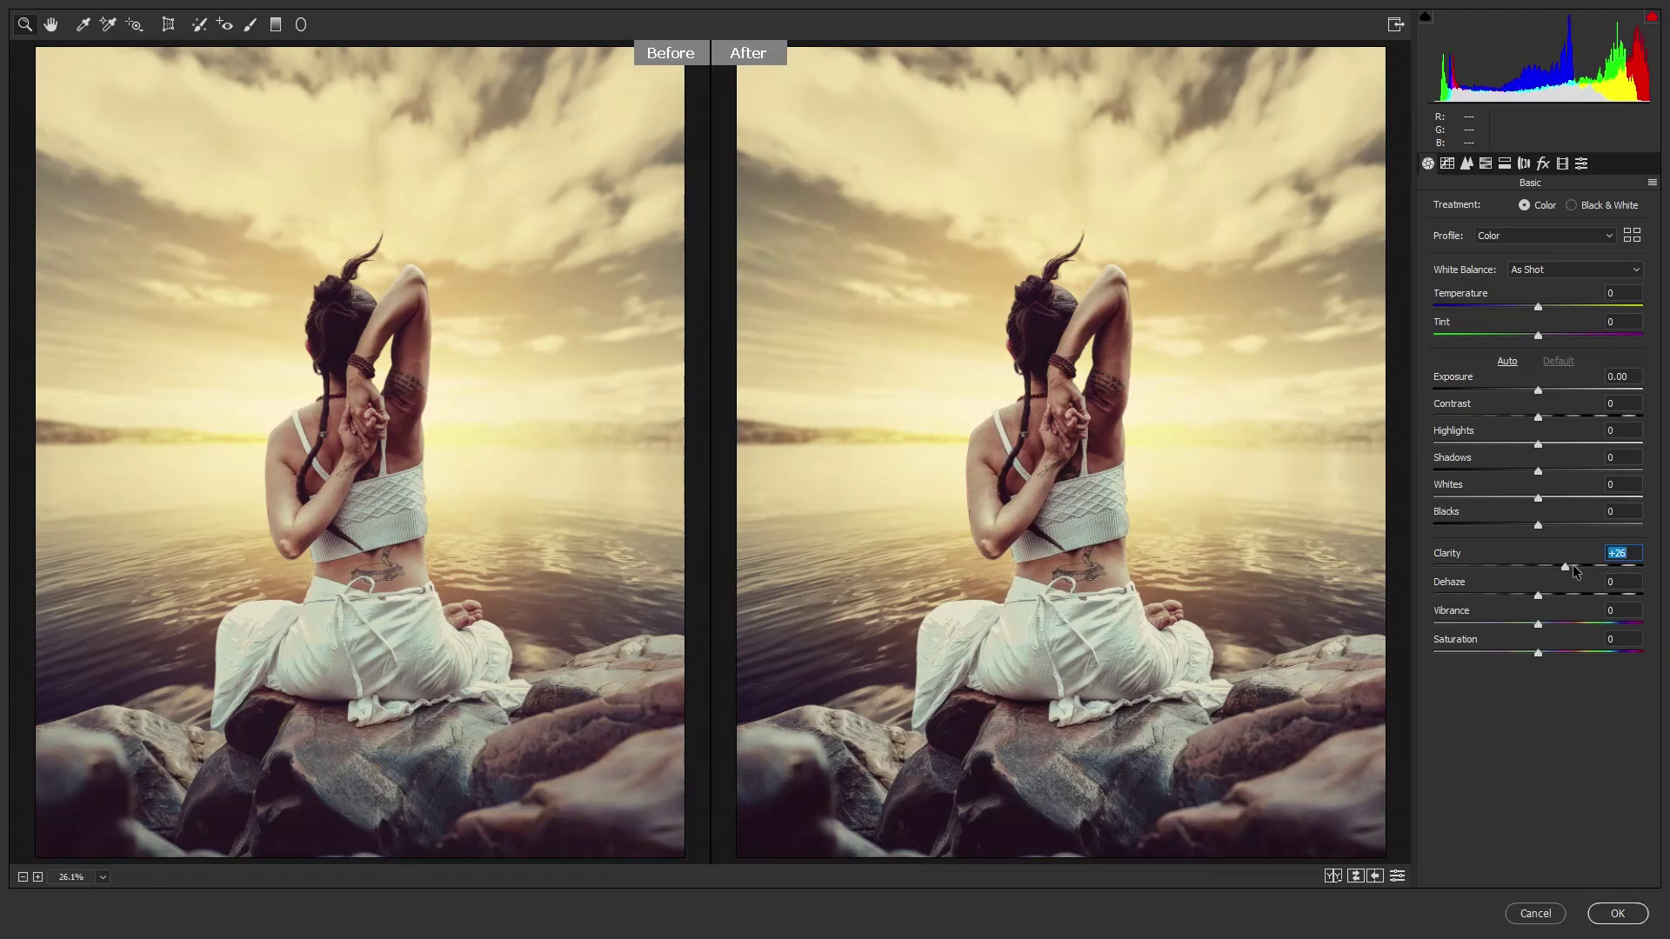
text(40)
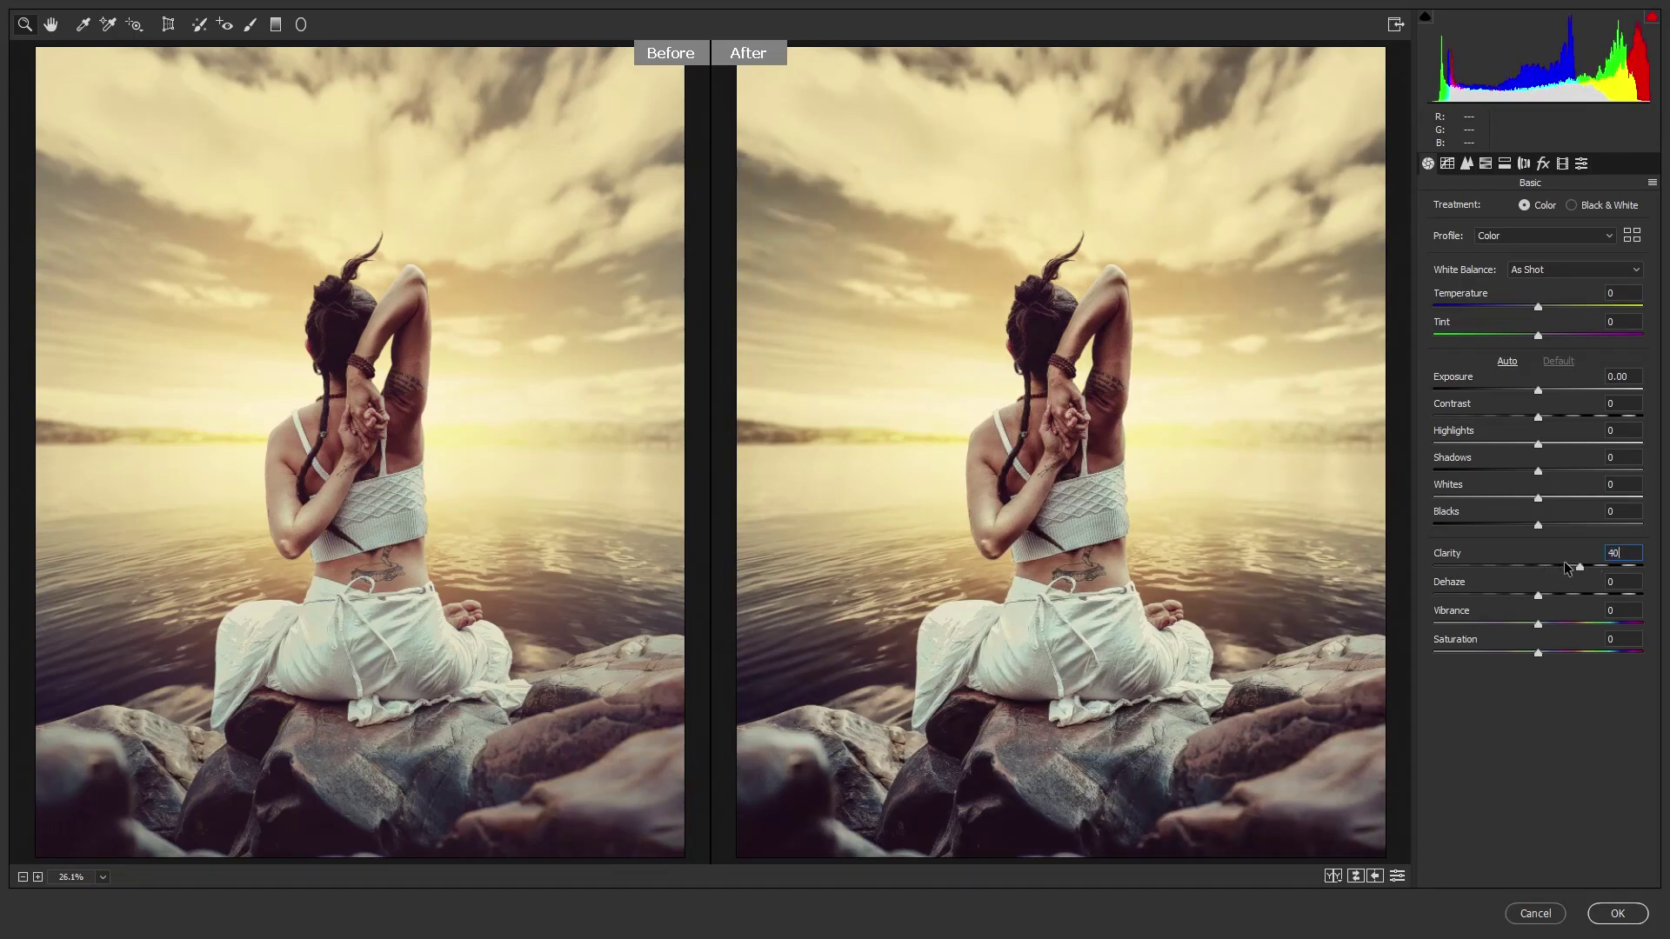
- Set Temperature -9, Tint +14, Contrast -70, Dehaze -5, Whites +30, and apply
drag(1538, 306, 1548, 330)
mouse_move(1537, 416)
mouse_down()
mouse_move(1448, 406)
mouse_move(1466, 414)
mouse_up()
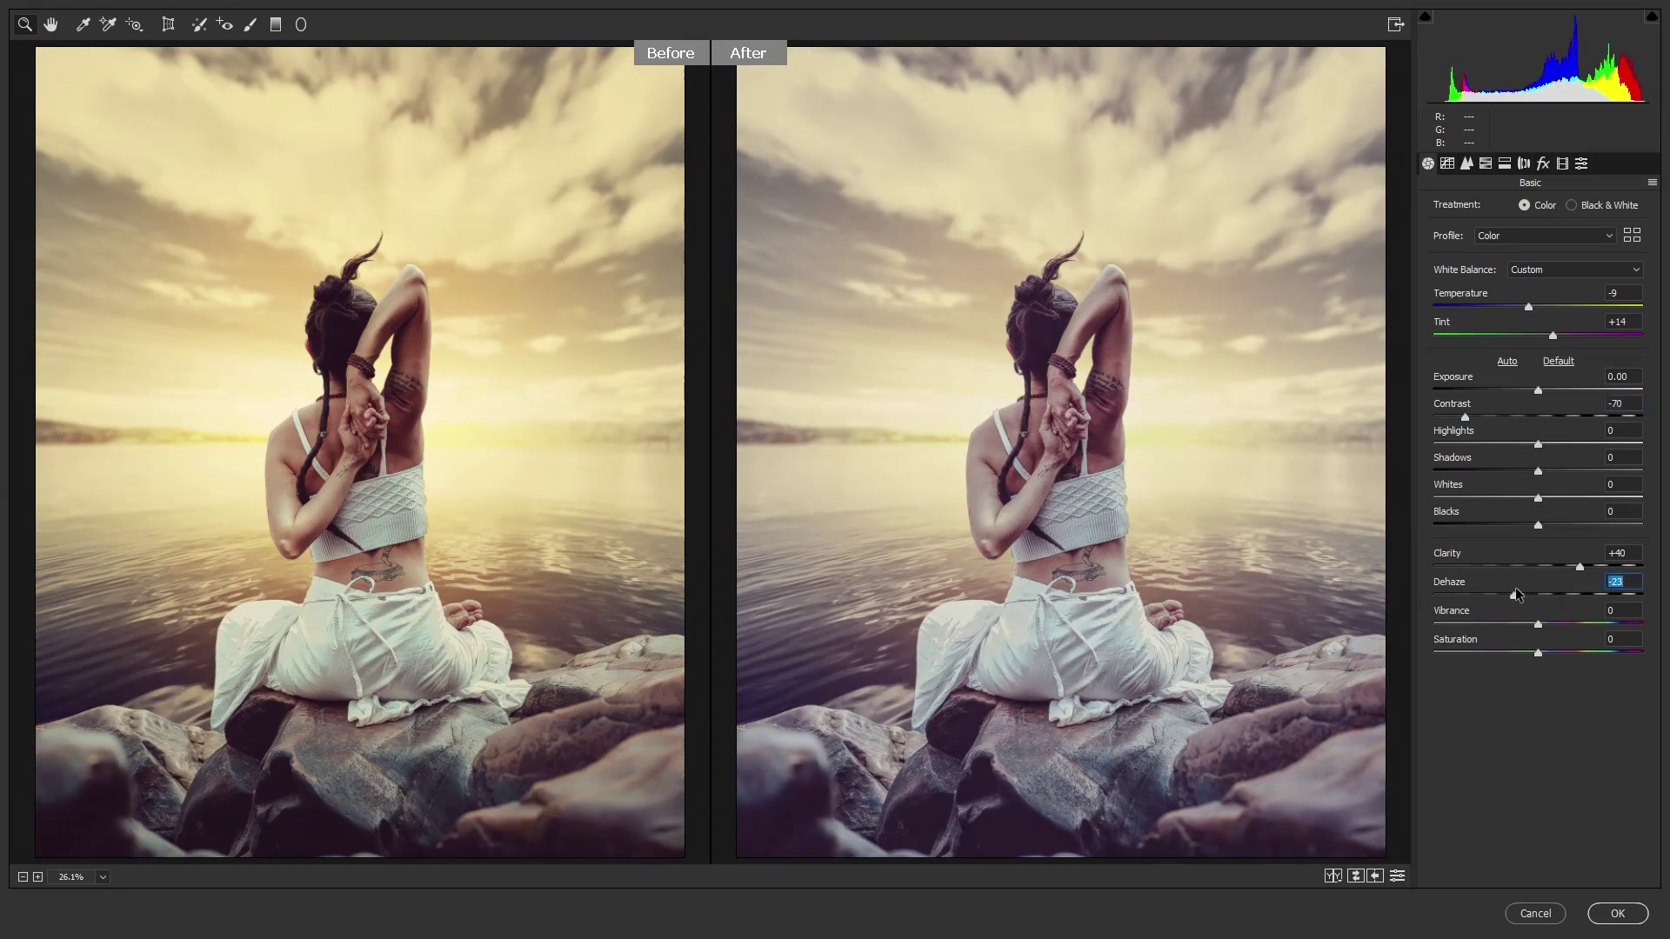
mouse_move(1516, 587)
mouse_down()
mouse_move(1491, 588)
mouse_move(1550, 589)
mouse_up()
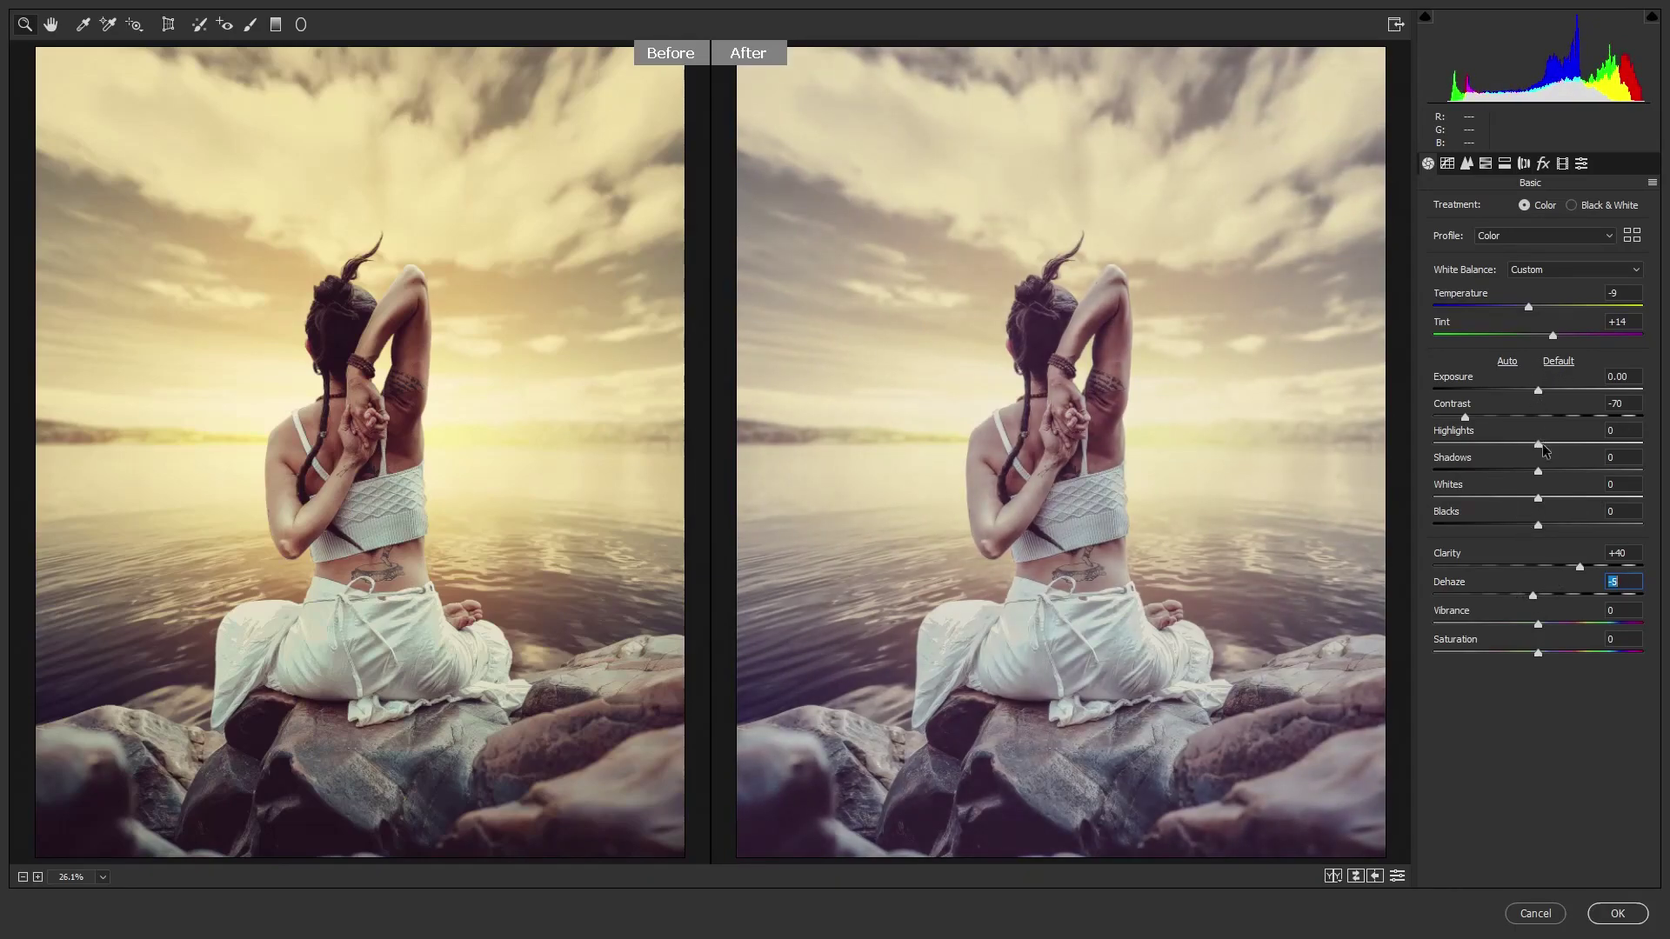
mouse_move(1547, 474)
mouse_down()
mouse_move(1583, 474)
mouse_move(1470, 479)
mouse_move(1549, 479)
mouse_move(1538, 467)
mouse_move(1572, 496)
mouse_up()
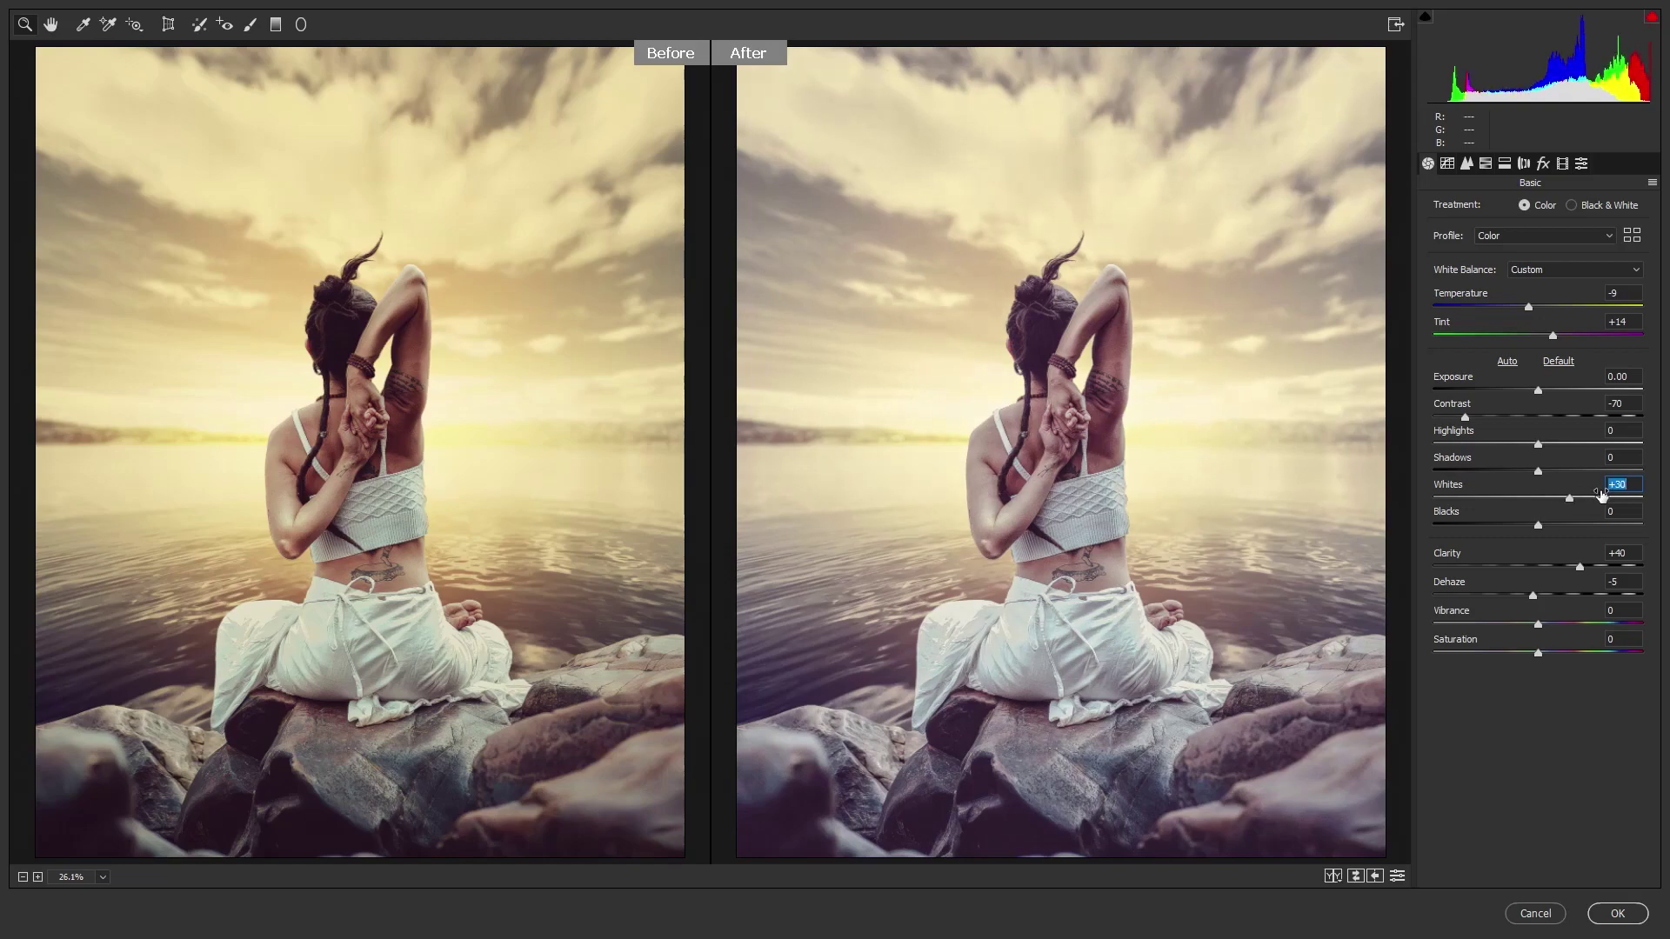
click(1611, 904)
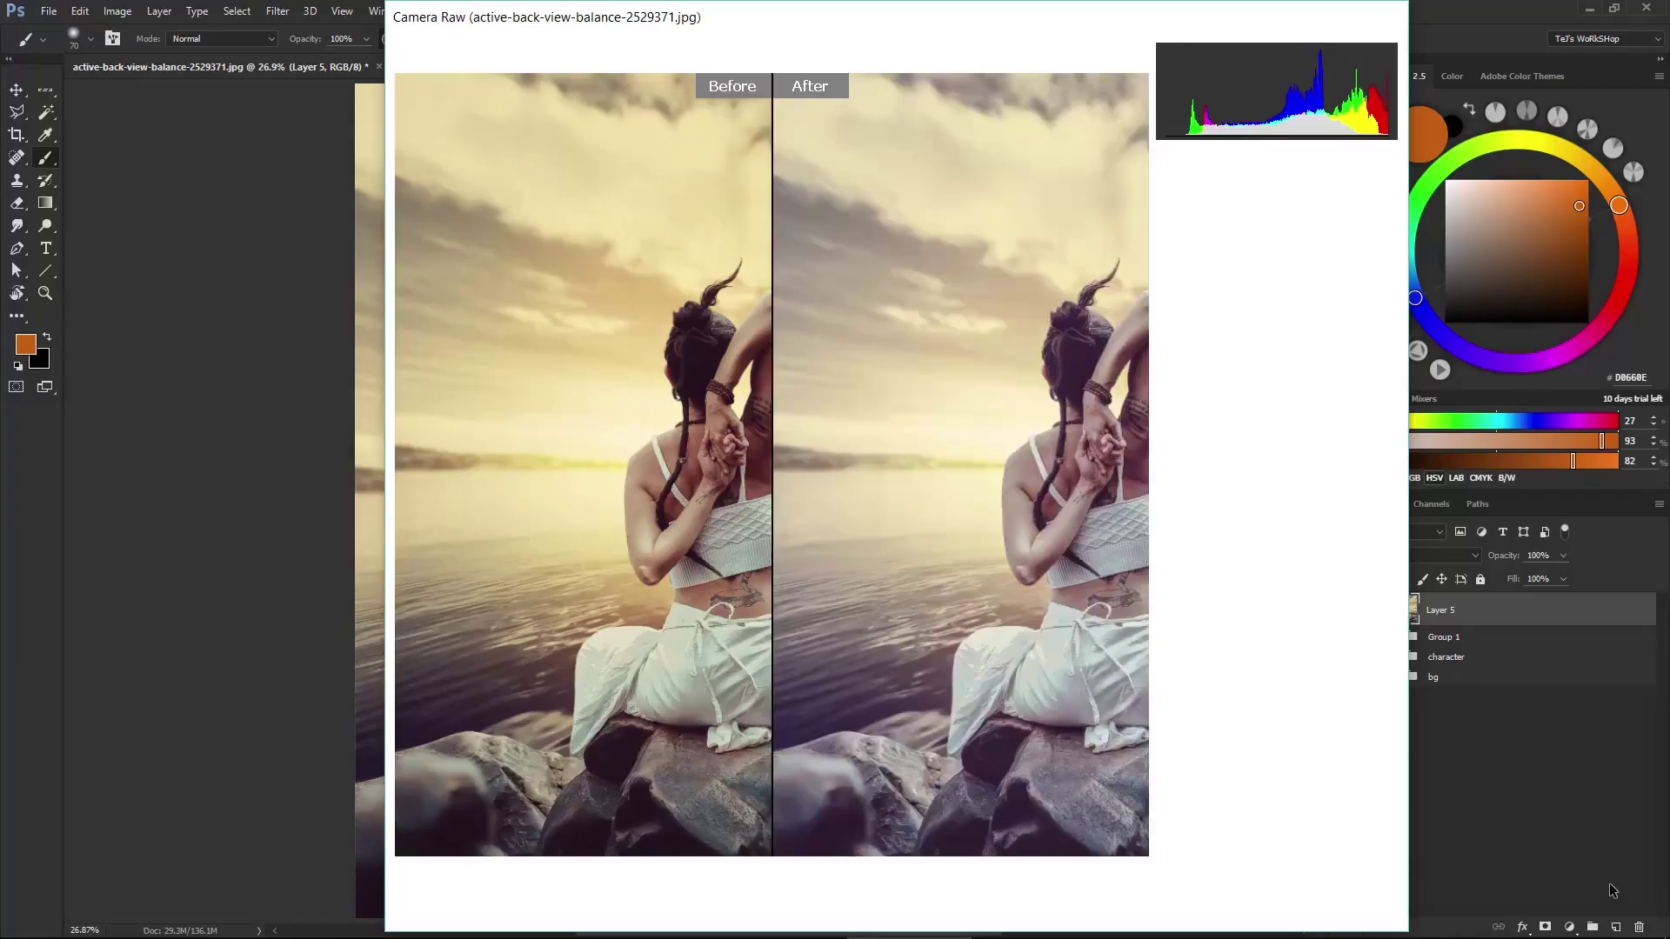